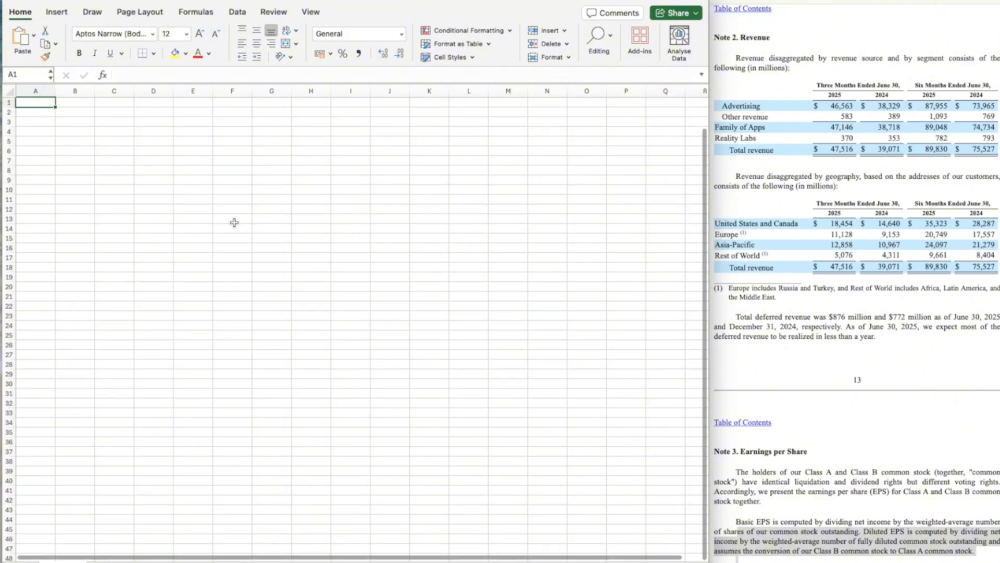
Hide the sheet's gridlines and enlarge the worksheet zoom to 160%
left_click(140, 12)
left_click(479, 44)
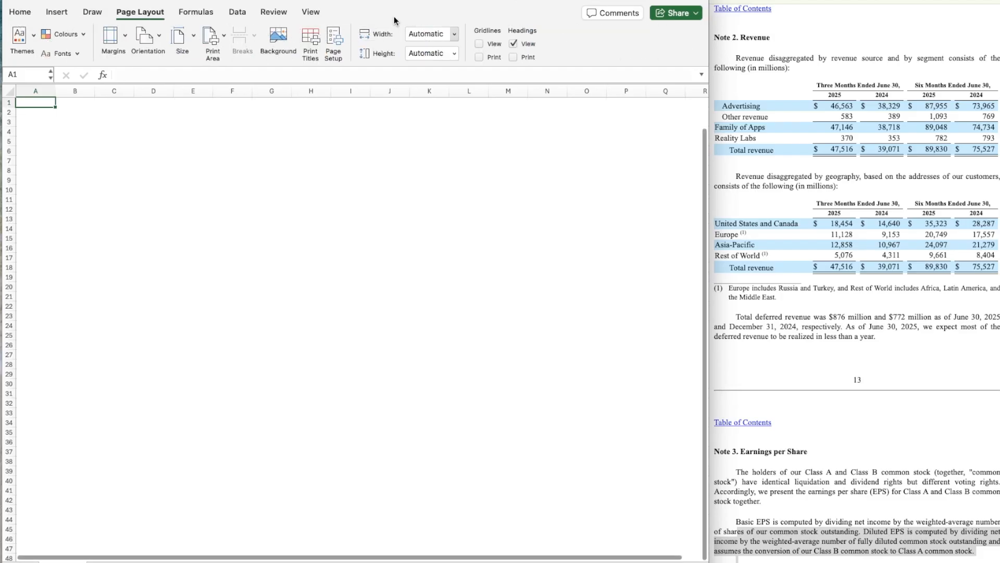
left_click(311, 12)
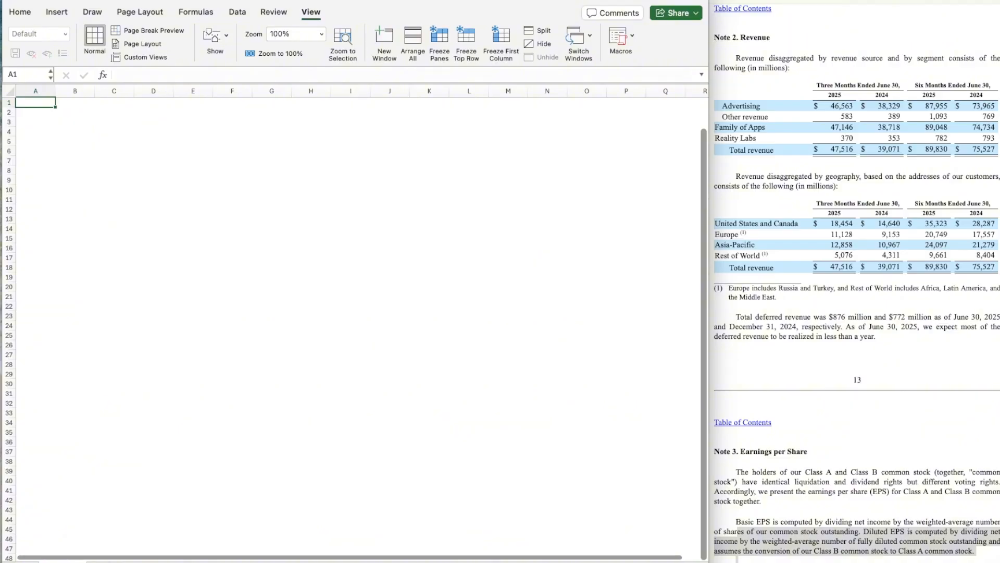
scroll(392, 346, "up", 3)
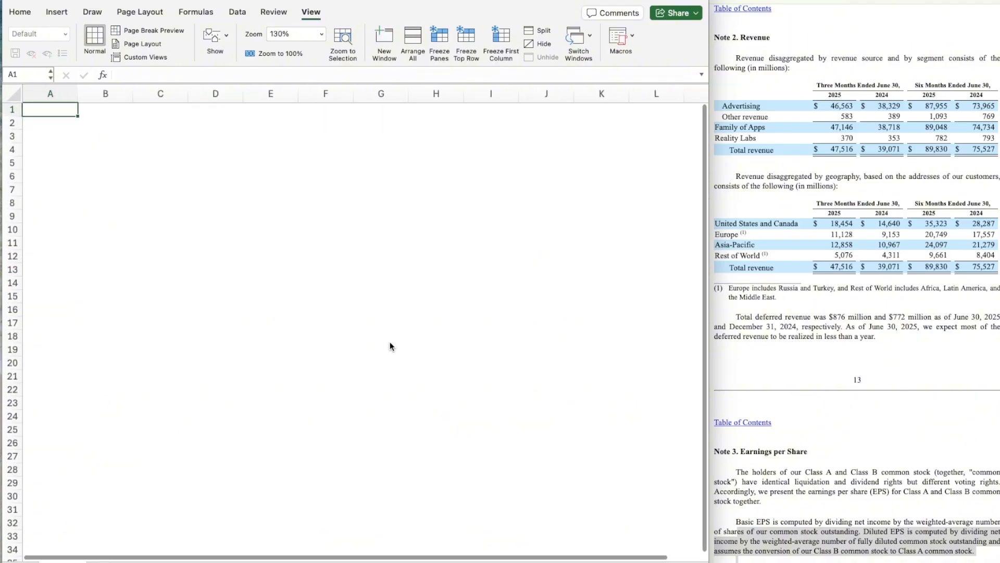
scroll(392, 346, "up", 3)
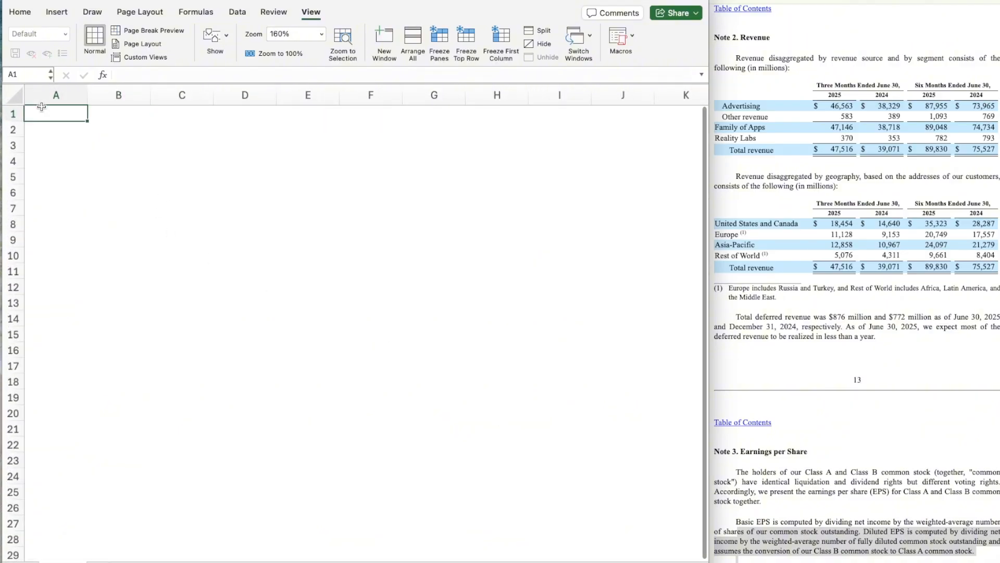
Enter Meta in A1 and convert it to the Stocks data type, choosing Meta Platforms, Inc. on the Nasdaq Stock Market
type("Meta")
key("Return")
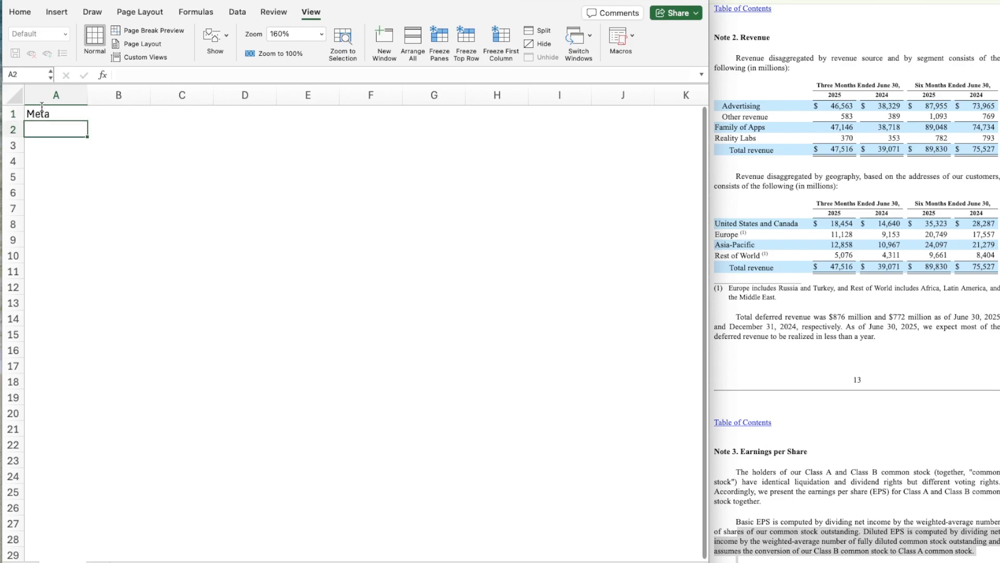
left_click(42, 106)
left_click(238, 12)
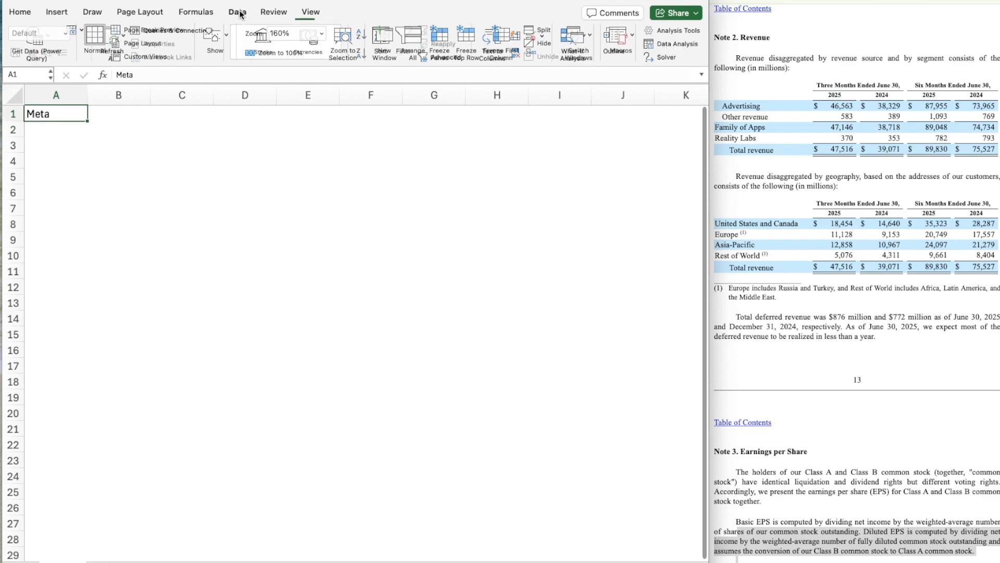
left_click(257, 38)
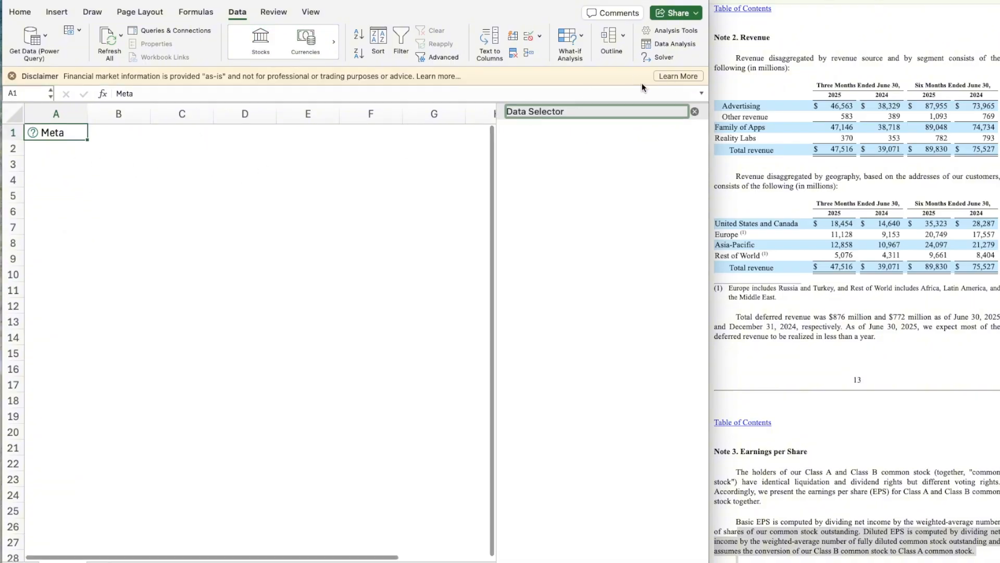
left_click(11, 76)
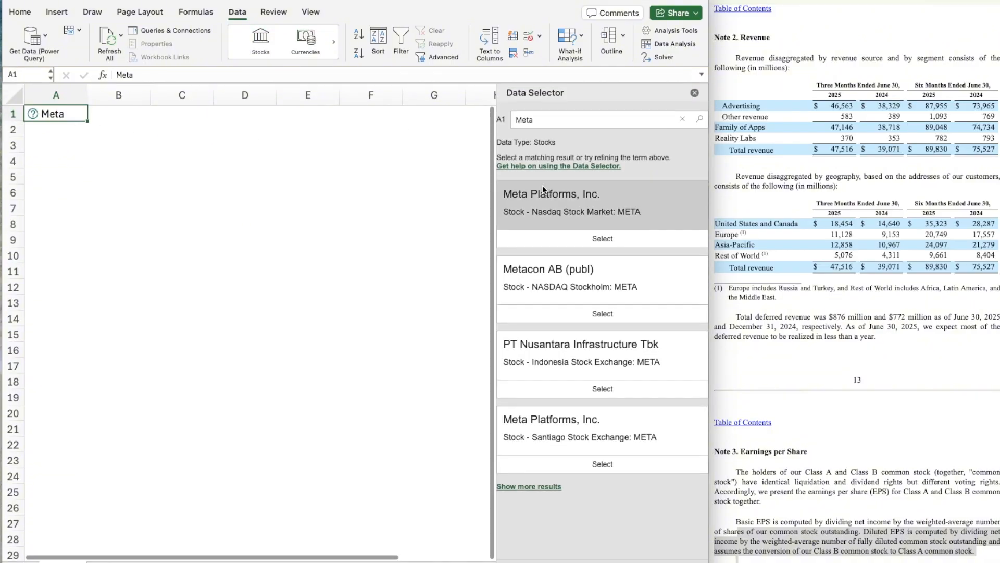
left_click(606, 239)
Write "WACC = % of Equity * Cost of Equity + % of debt * cost of debt * (1-Tax Rate)" as text in B3
left_click(167, 157)
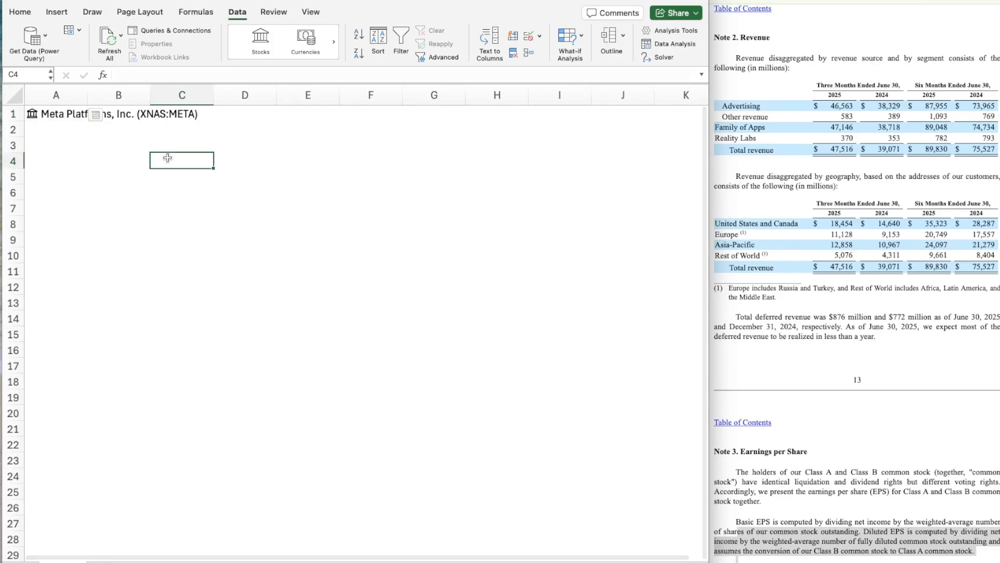
key("Left")
key("Up")
key("Left")
key("Right")
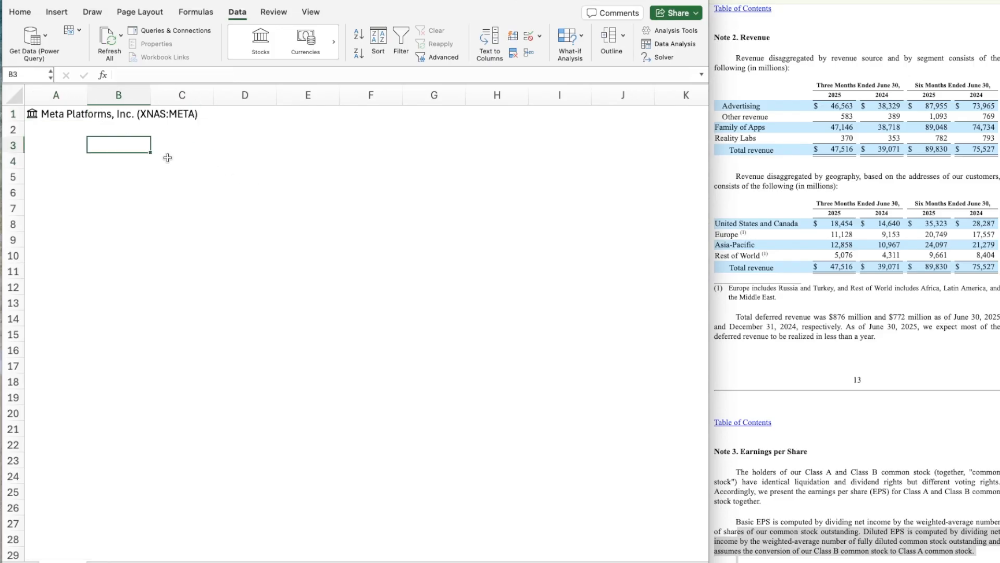
type("WACC = ")
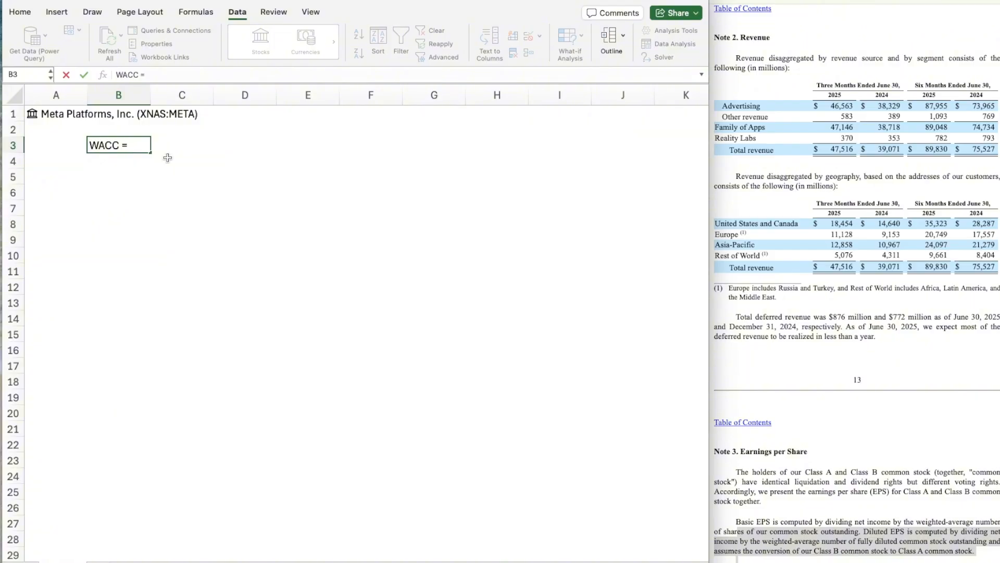
type("% of Equity ")
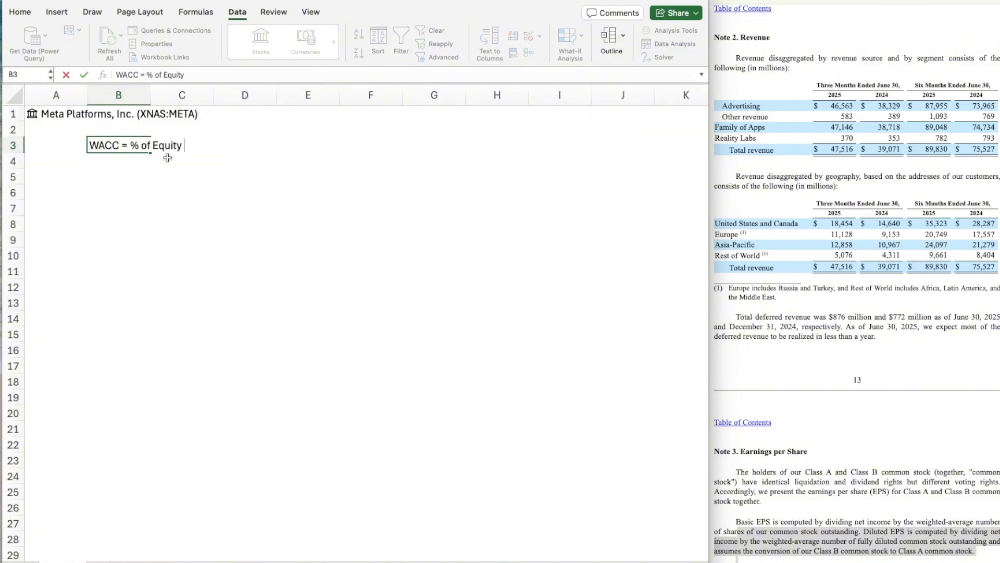
type("* Cost of Equity +")
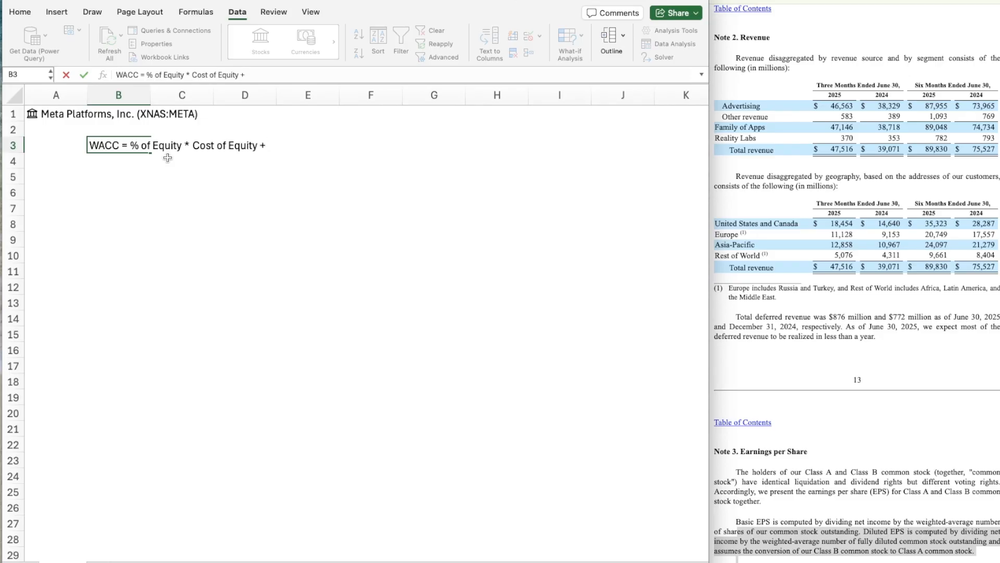
type(" % if")
key("BackSpace")
key("BackSpace")
type("of debt * cost of debt")
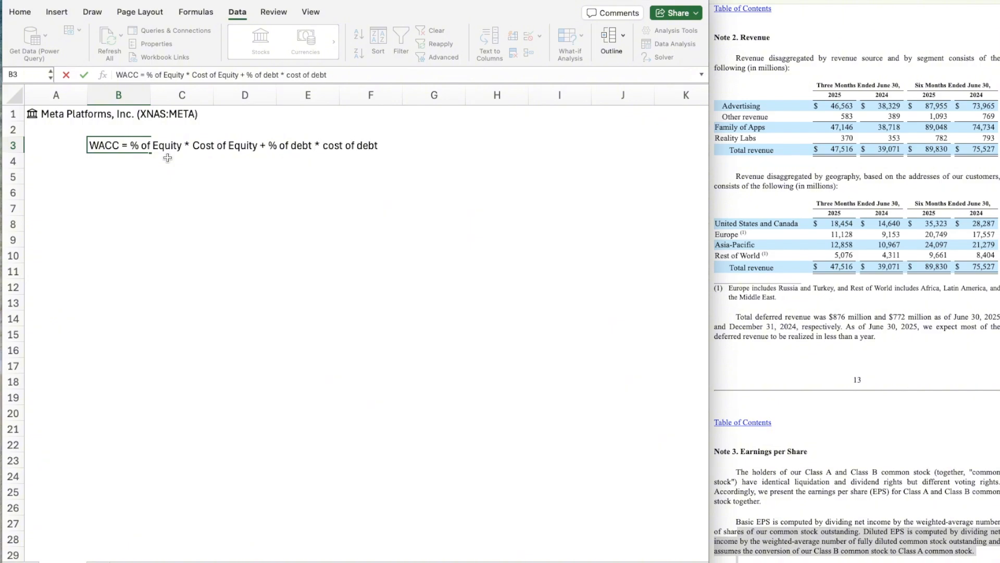
type(" * (1-Tax Rate")
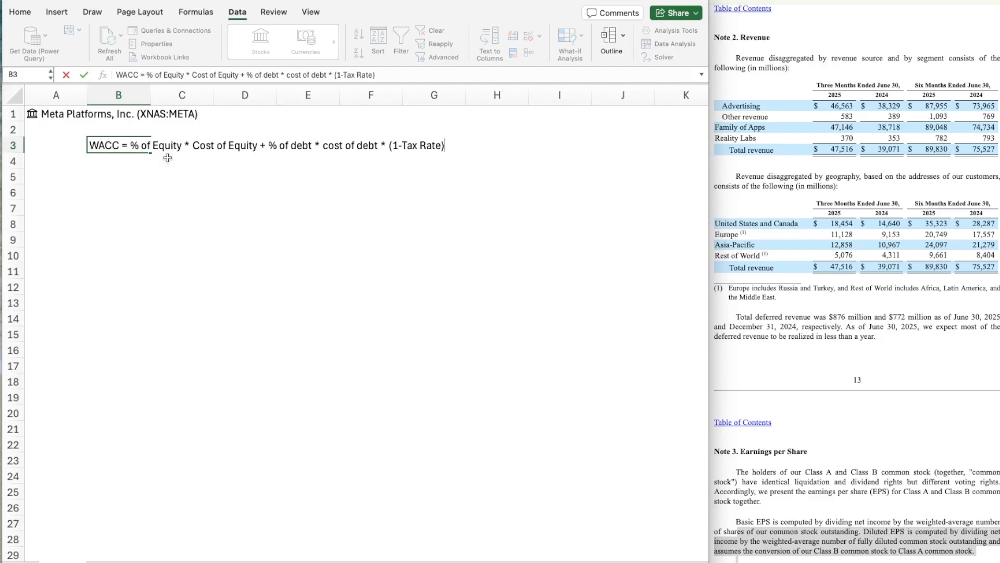
type(")")
key("Return")
Examine the equity, debt and tax terms of the WACC formula across row 3
key("Up")
key("Right")
key("Right")
key("Right")
key("Right")
key("Right")
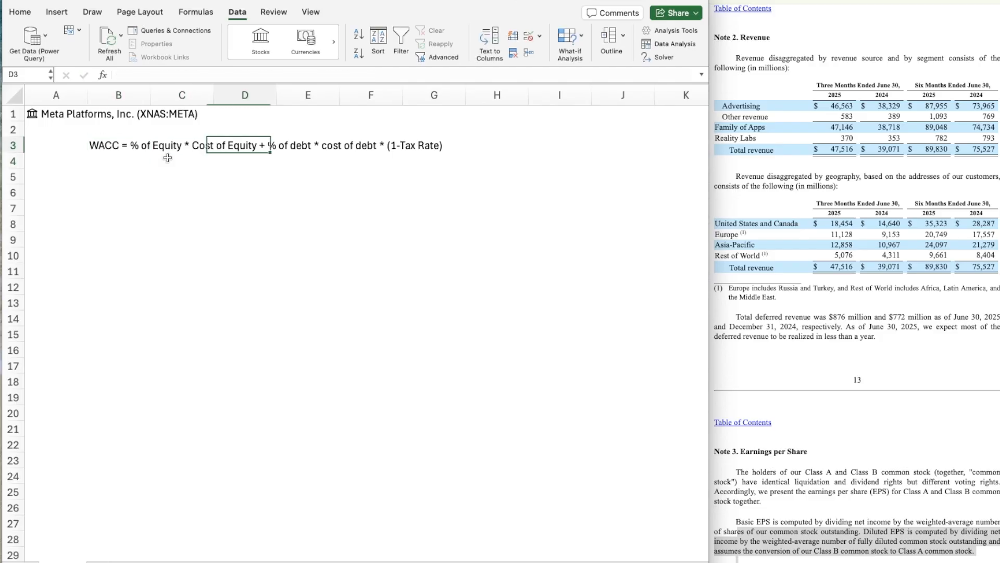
key("Left")
key("Left")
key("Left")
key("Left")
key("Left")
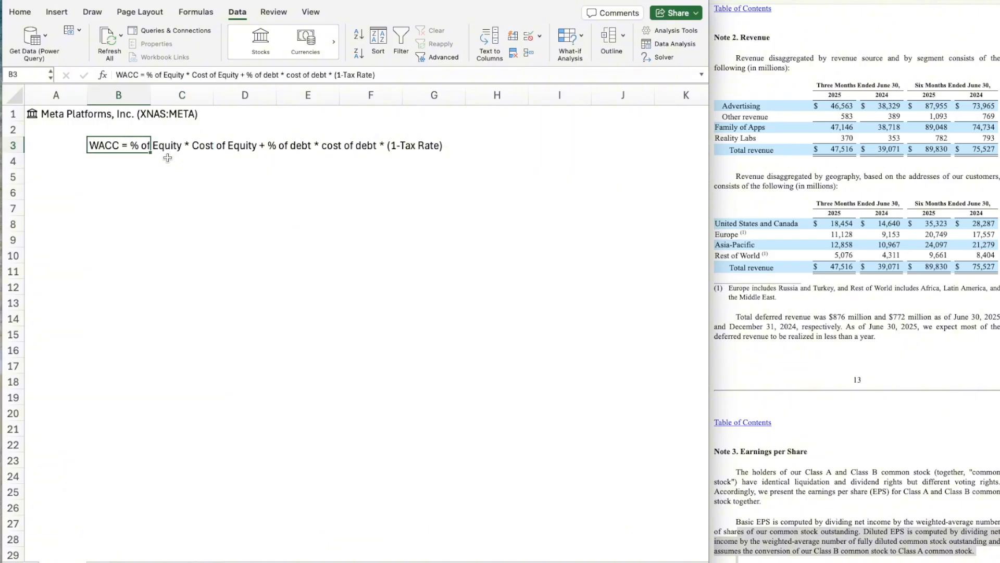
key("Right")
key("Right")
key("Right")
key("Right")
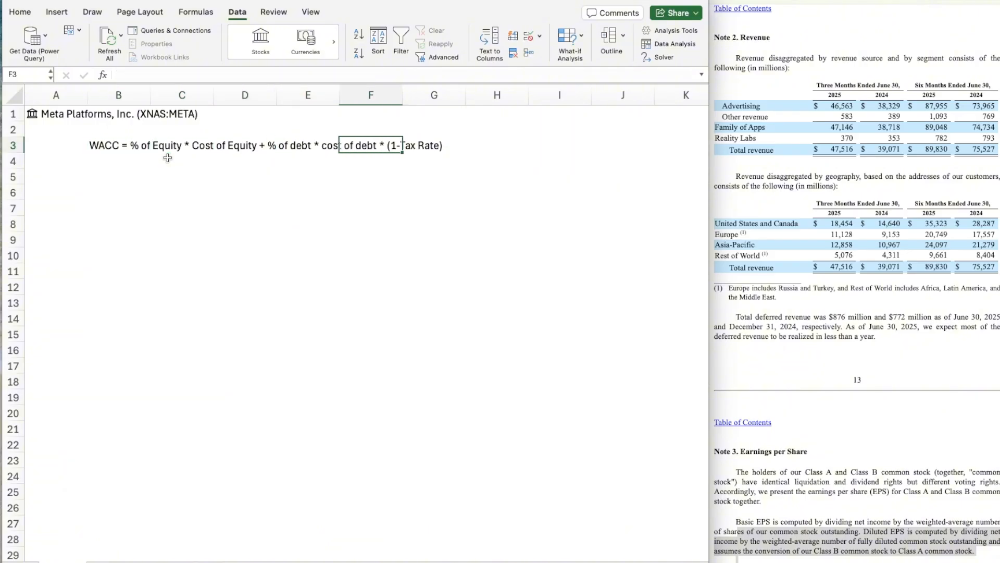
key("Right")
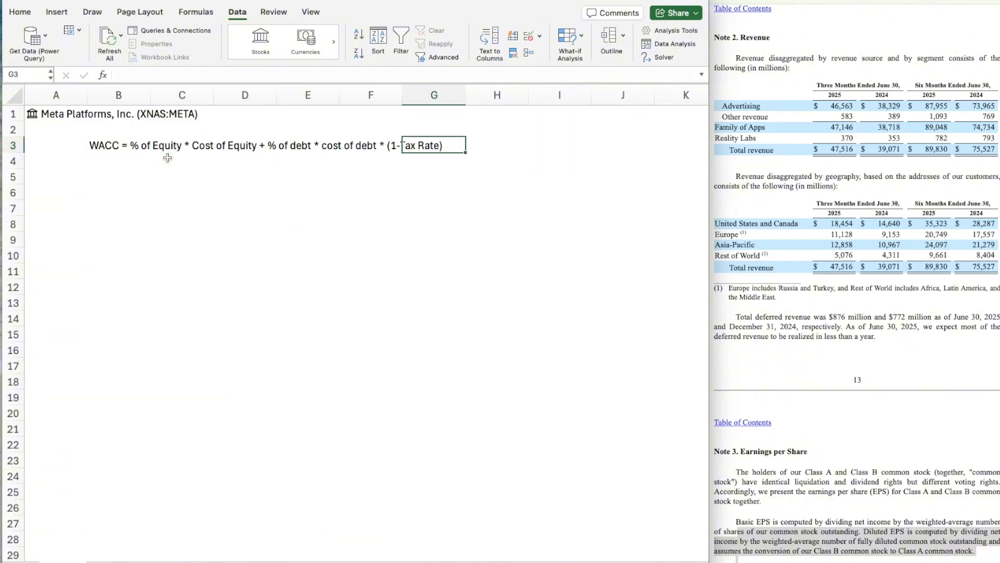
key("Left")
key("Left")
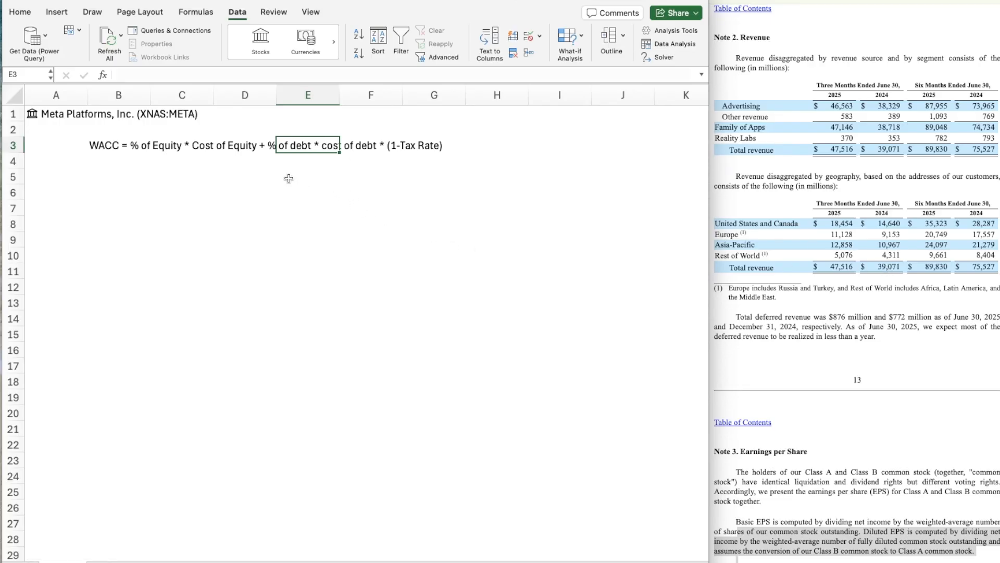
key("Left")
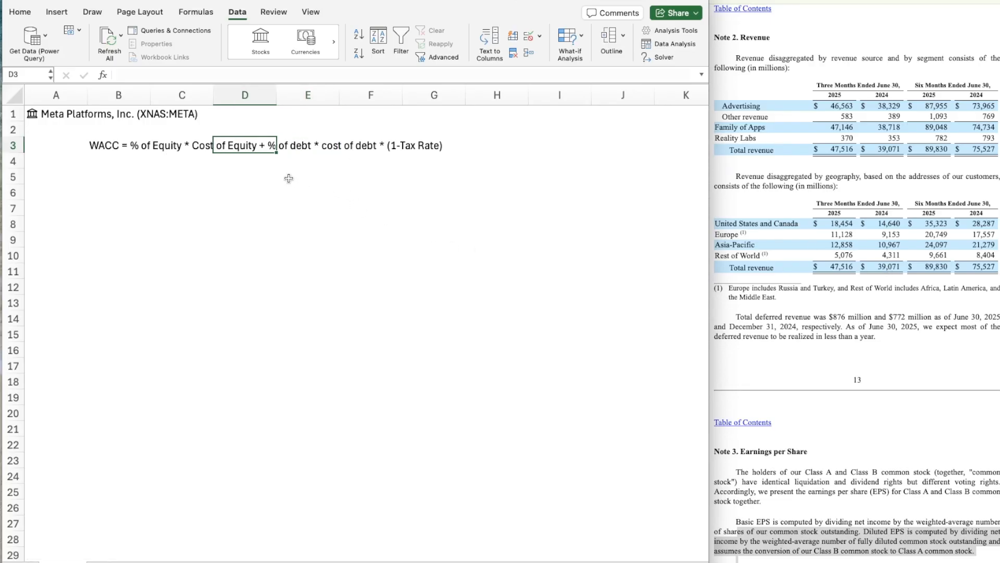
Label cell B5 "Market Cap" beneath the WACC formula
key("Left")
key("Down")
key("Down")
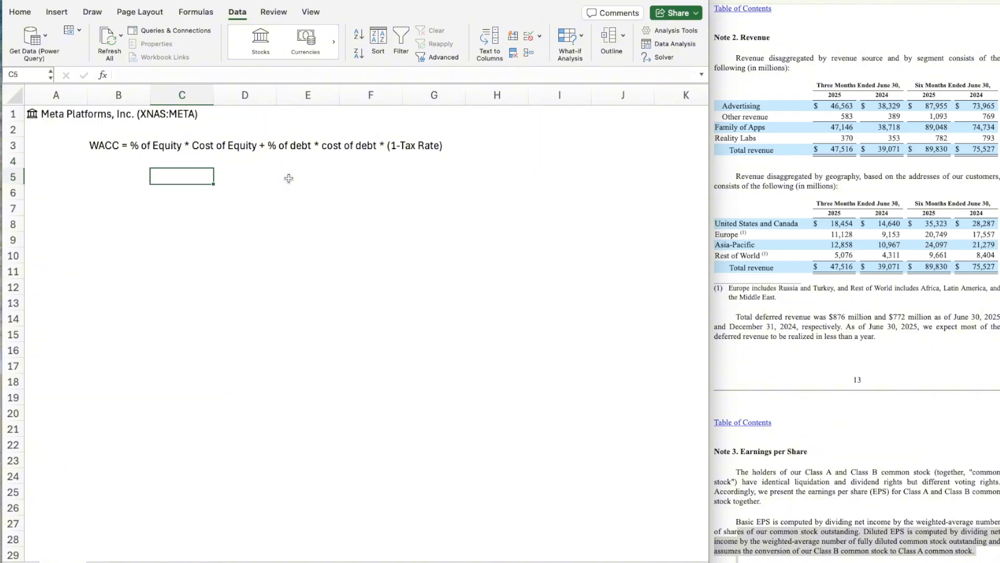
key("Left")
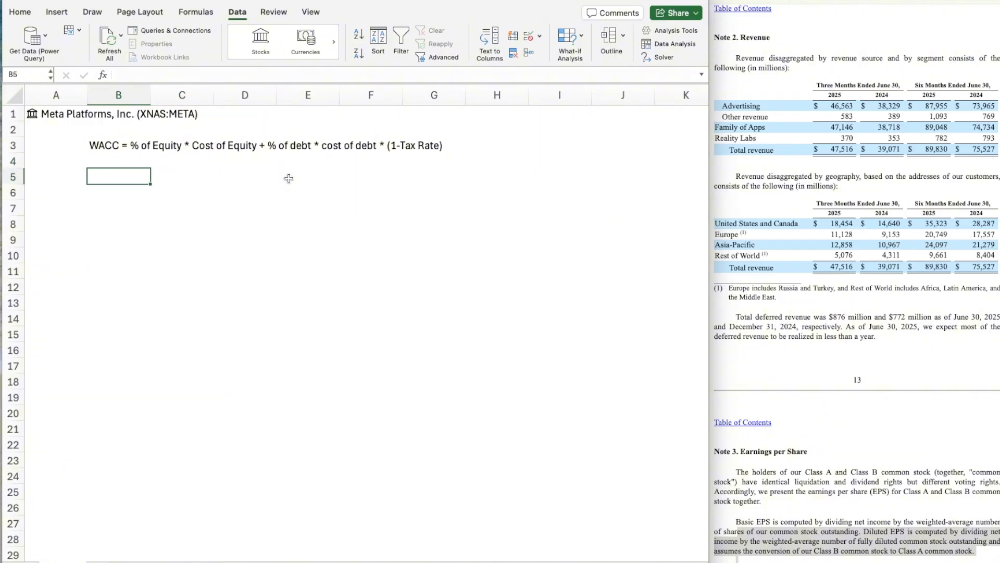
type("Market Cap")
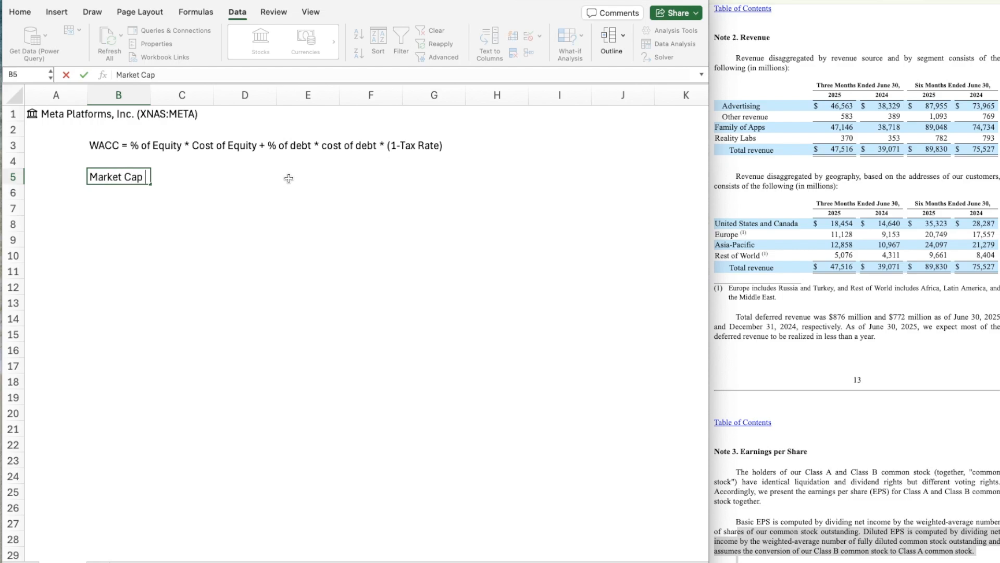
key("Return")
Fill C5 with Meta's market cap in millions using the formula =A1.[Market cap]/1000000
key("Up")
key("Right")
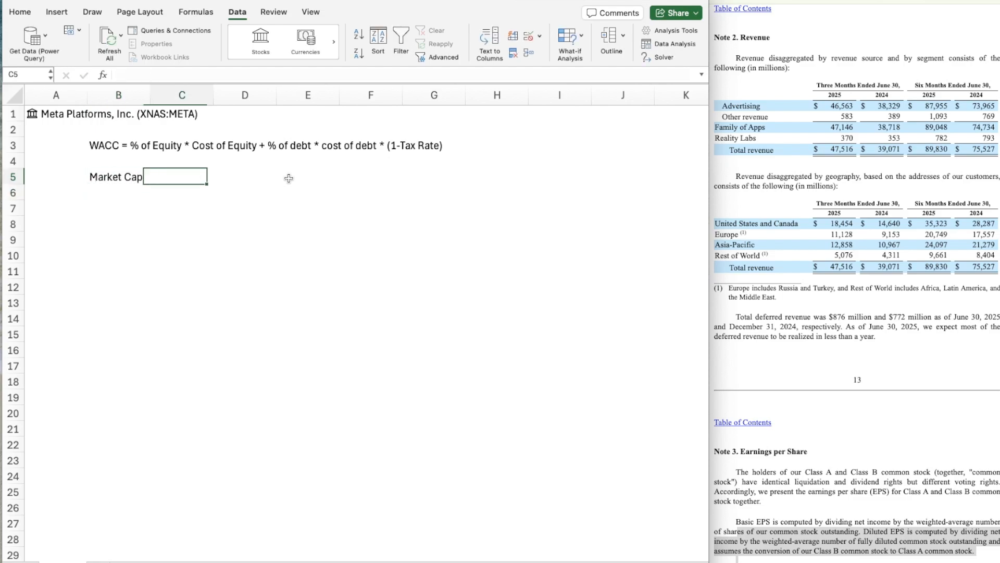
type("=")
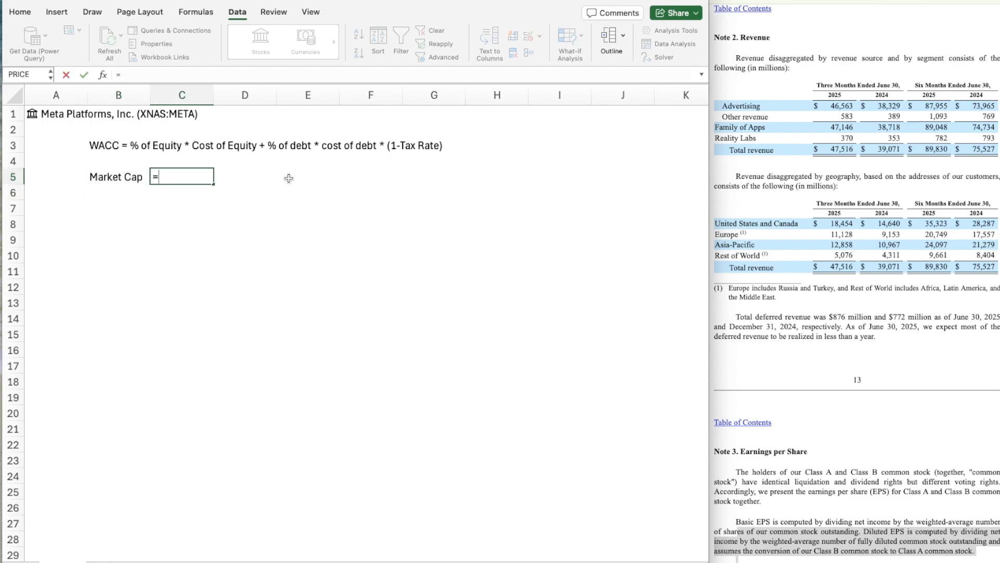
type("A1.[Mar")
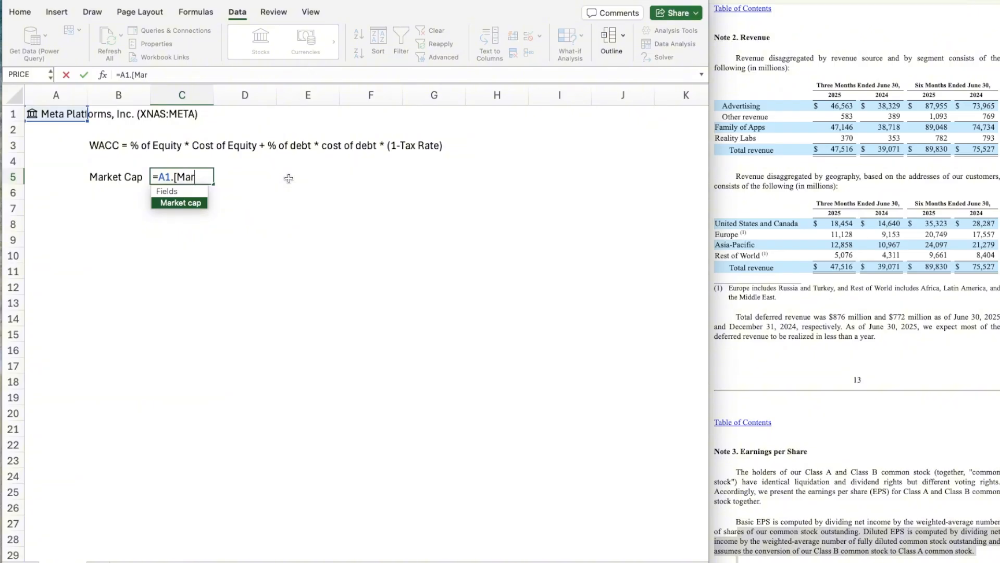
key("Tab")
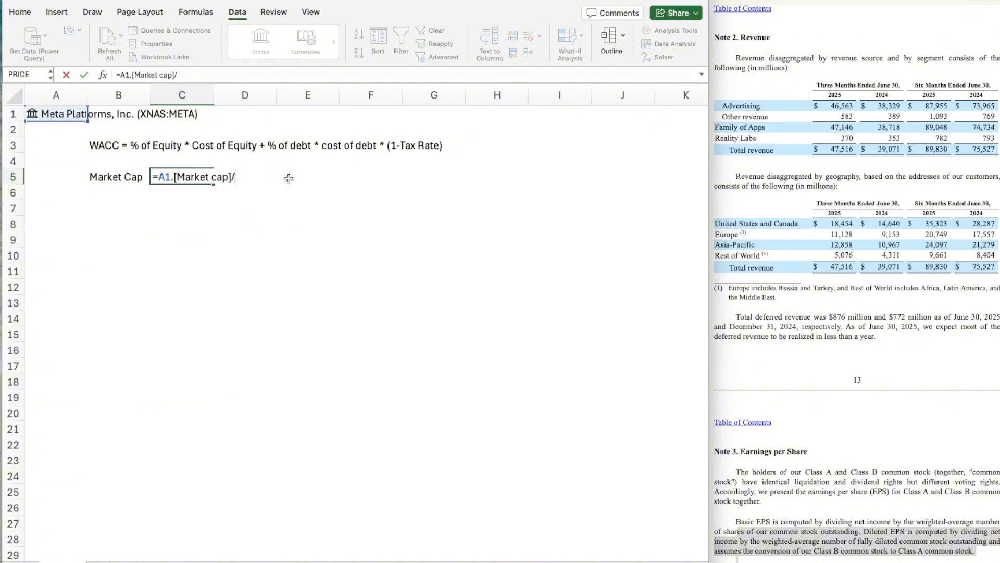
type("/1000000")
key("Return")
key("Up")
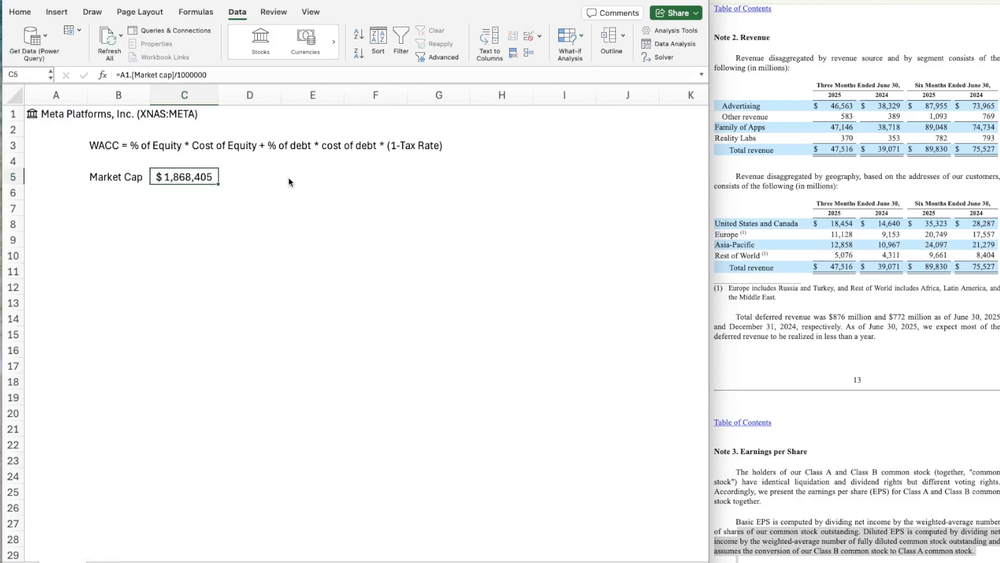
key("Right")
key("Left")
key("Left")
key("Right")
key("Left")
key("Right")
Label cell B6 "% of Equity" below the Market Cap label
key("Down")
key("Left")
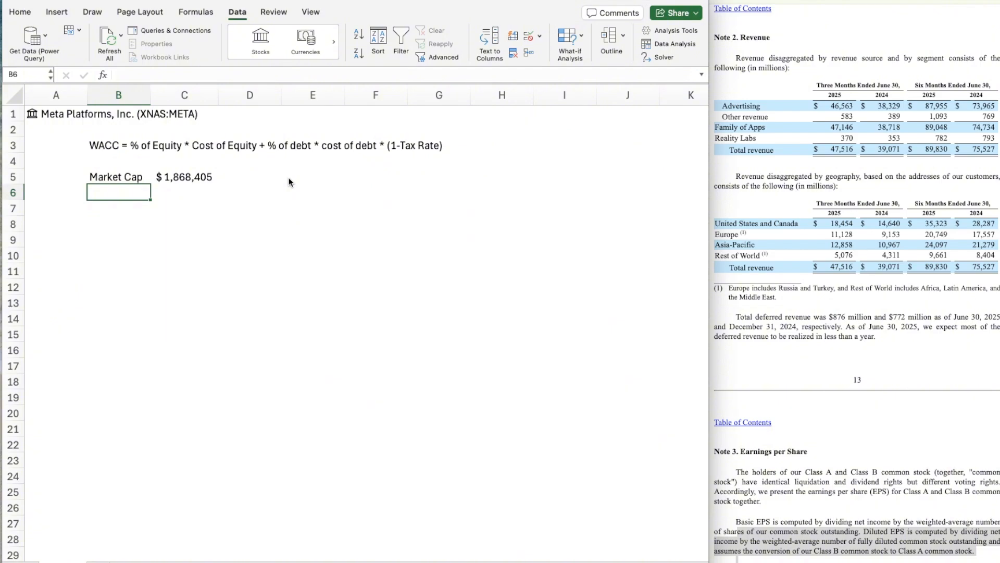
type("% of ")
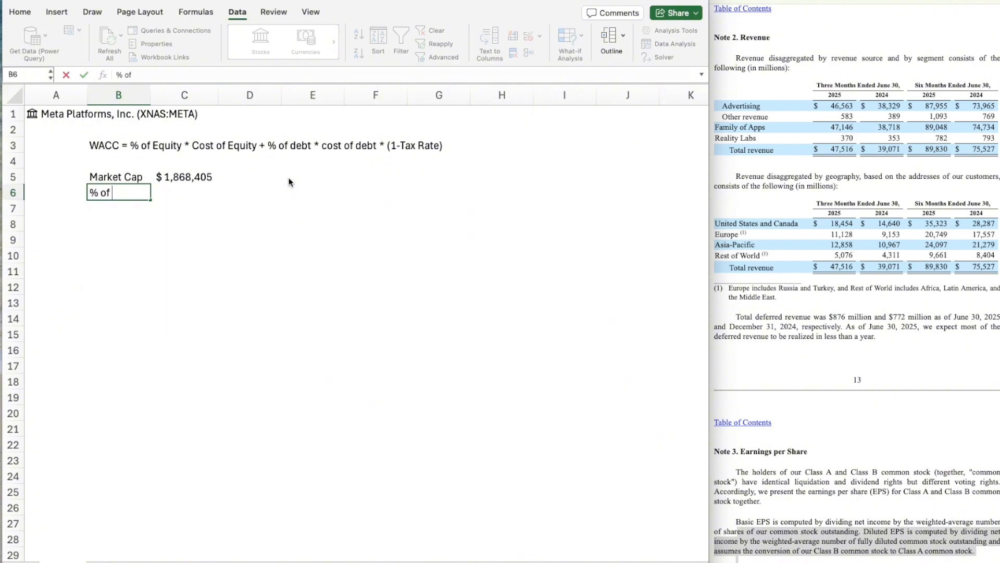
type("Equit")
key("Return")
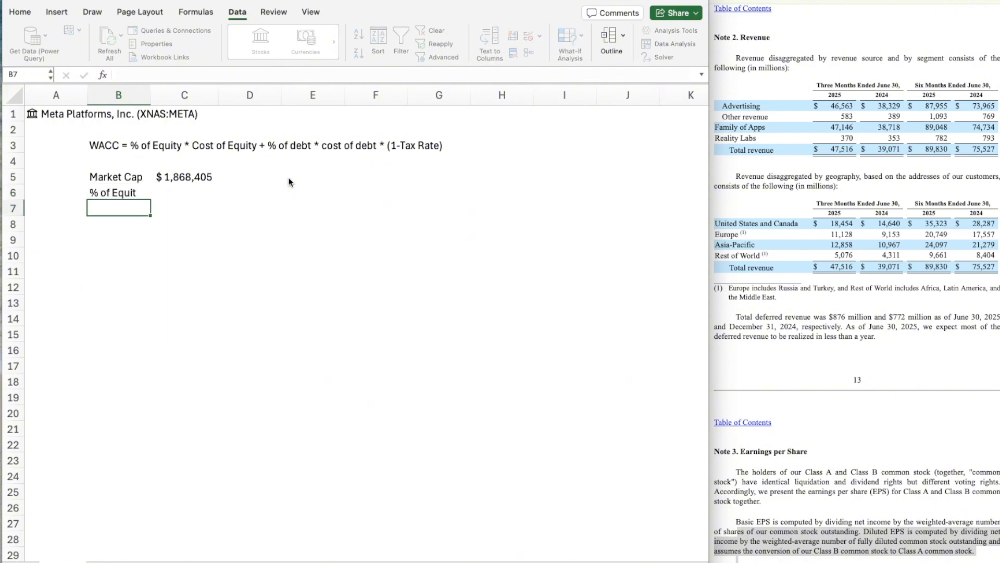
key("Up")
type("% of ")
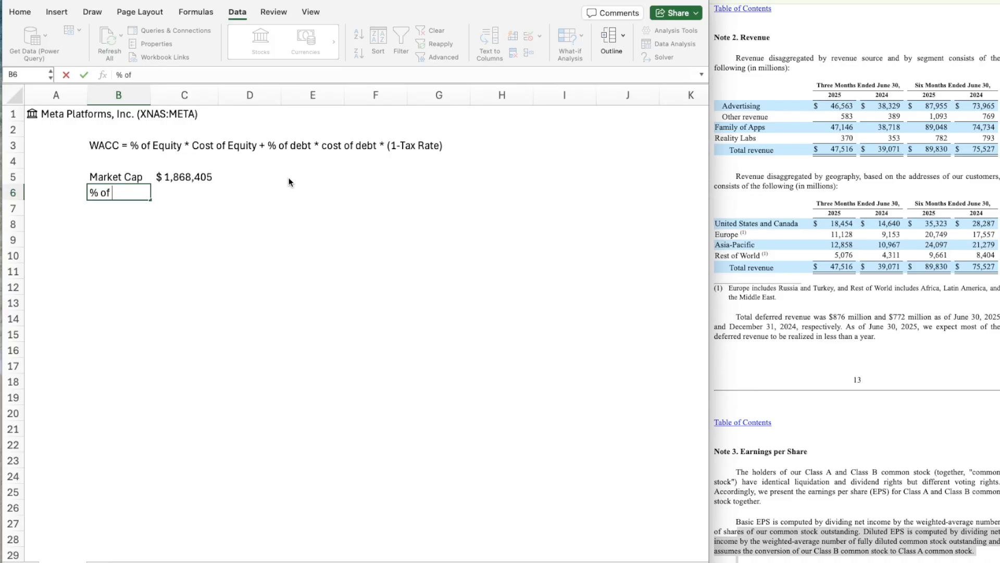
type("Equity")
key("Return")
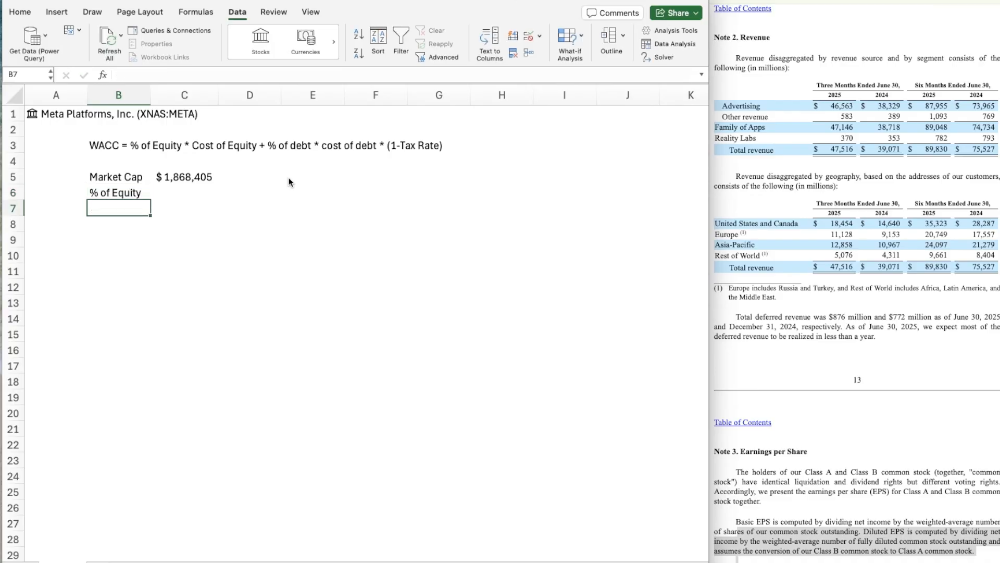
Label cell B7 "Cost of Equity" beneath the % of Equity label
type("Cost of Eq")
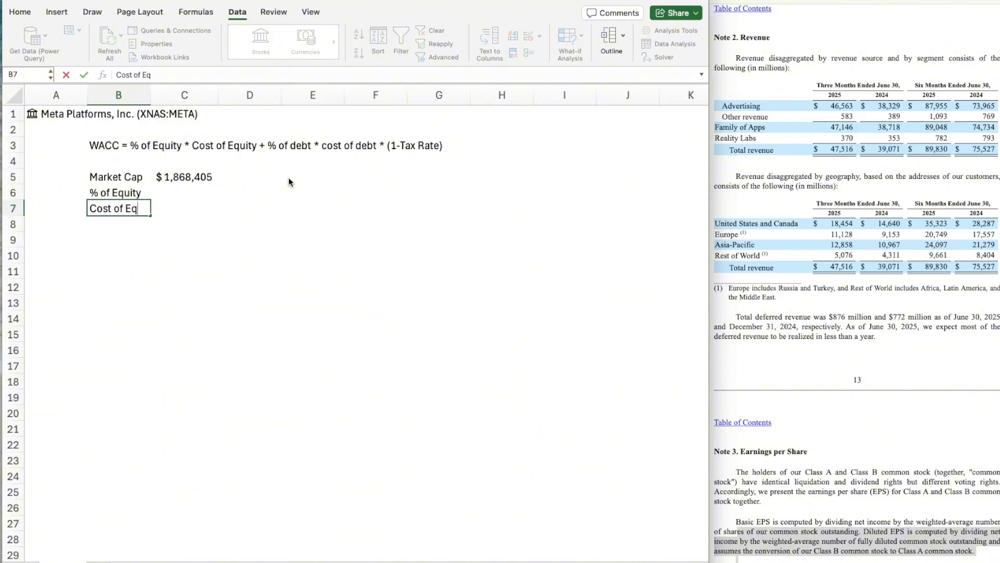
type("uity")
key("Return")
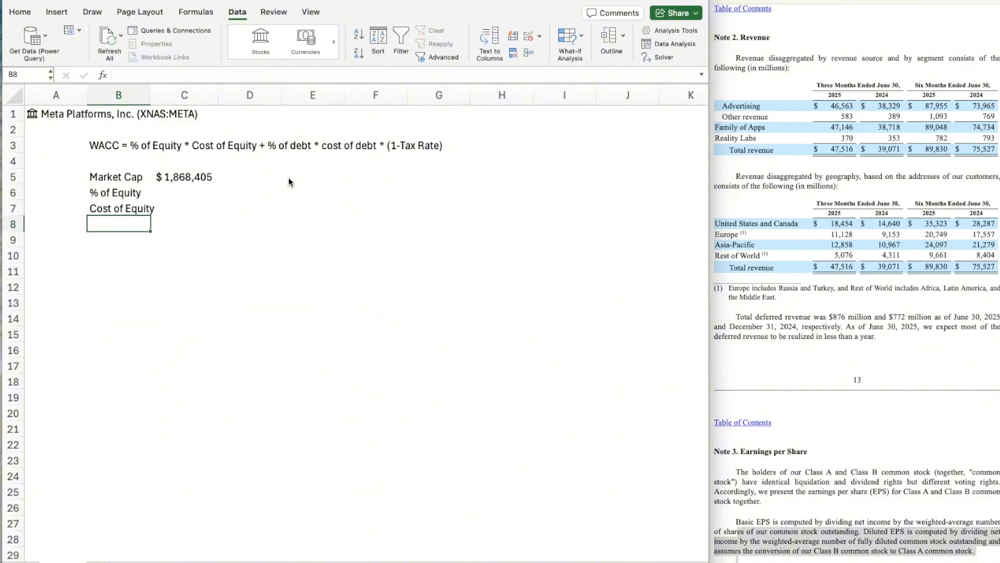
Widen column B slightly so its row labels fit, and narrow column A
double_click(150, 95)
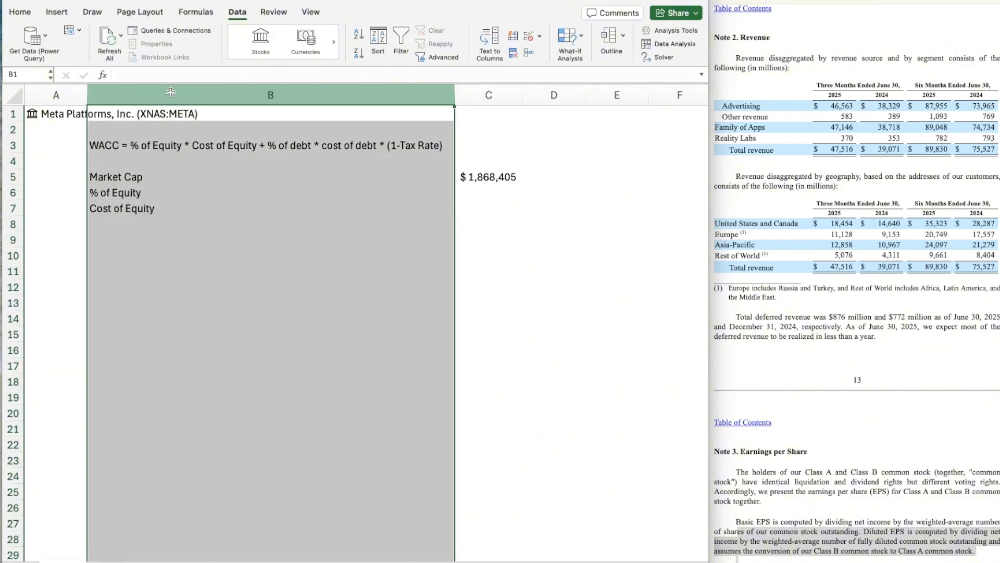
key("super+z")
left_click_drag(150, 95, 178, 97)
left_click_drag(87, 95, 49, 93)
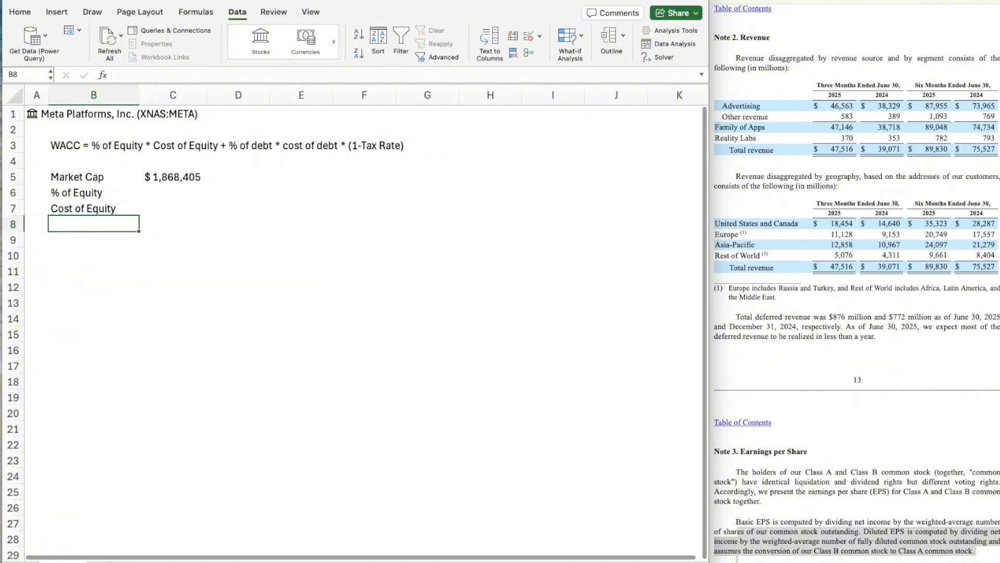
Label cells B8 to B10 "Risk Free Rate", "Beta" and "Equity Risk Premium" below Cost of Equity
scroll(349, 419, "up", 2)
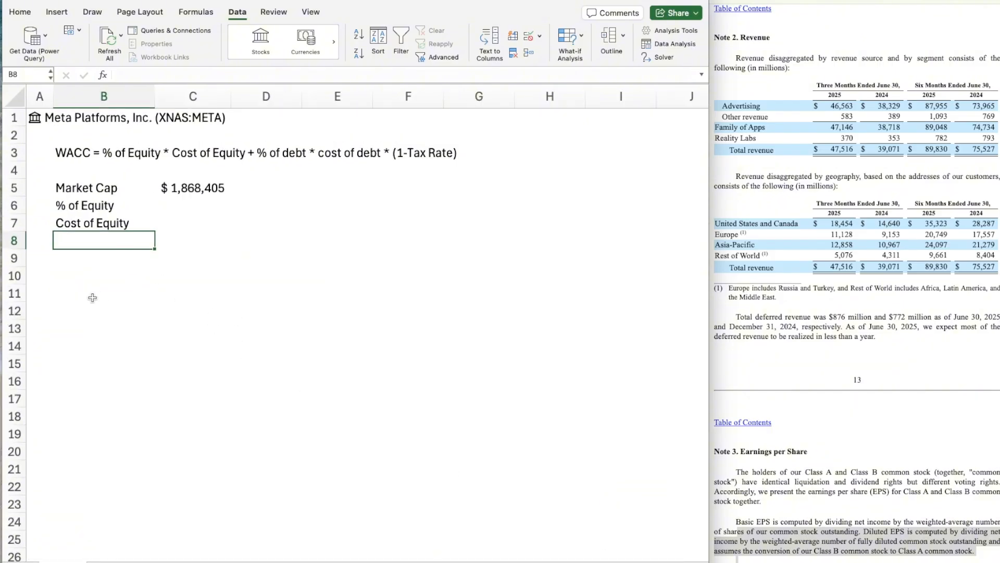
scroll(518, 429, "up", 2)
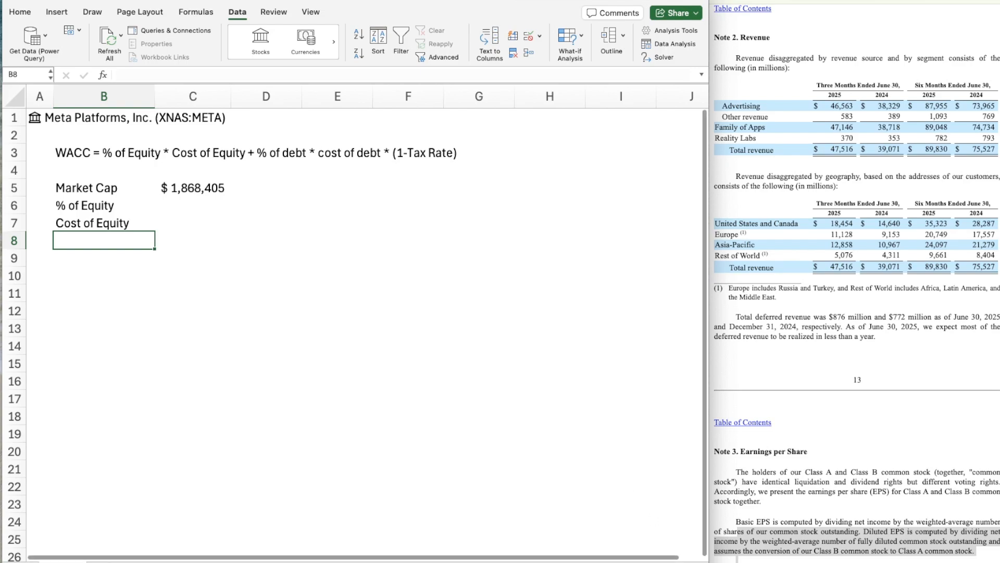
scroll(324, 345, "up", 1)
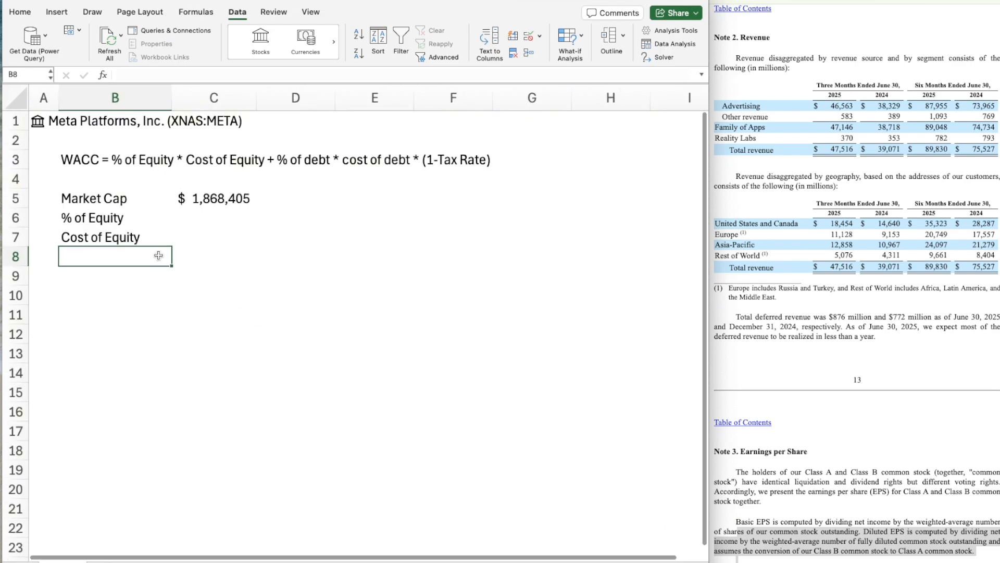
key("Up")
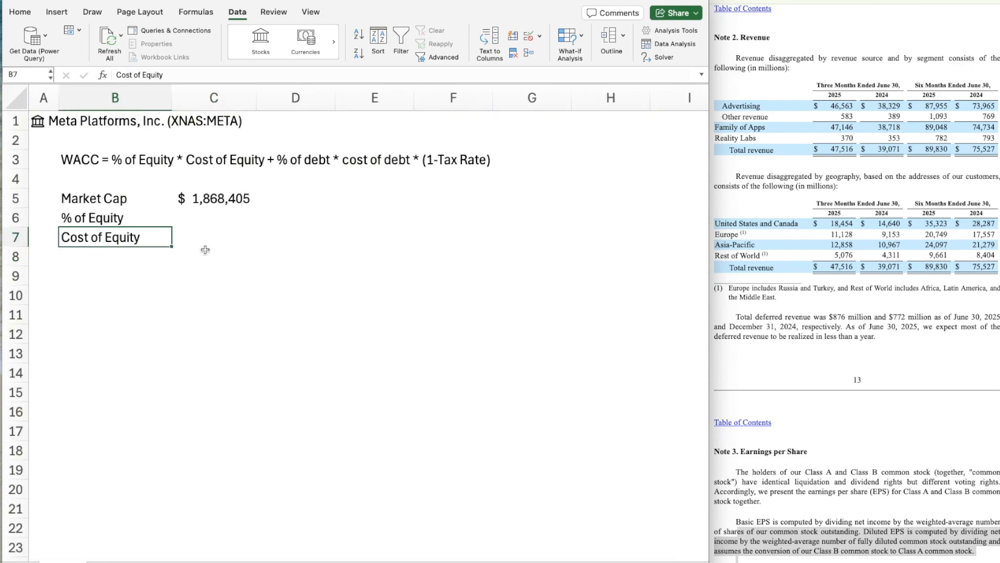
key("Down")
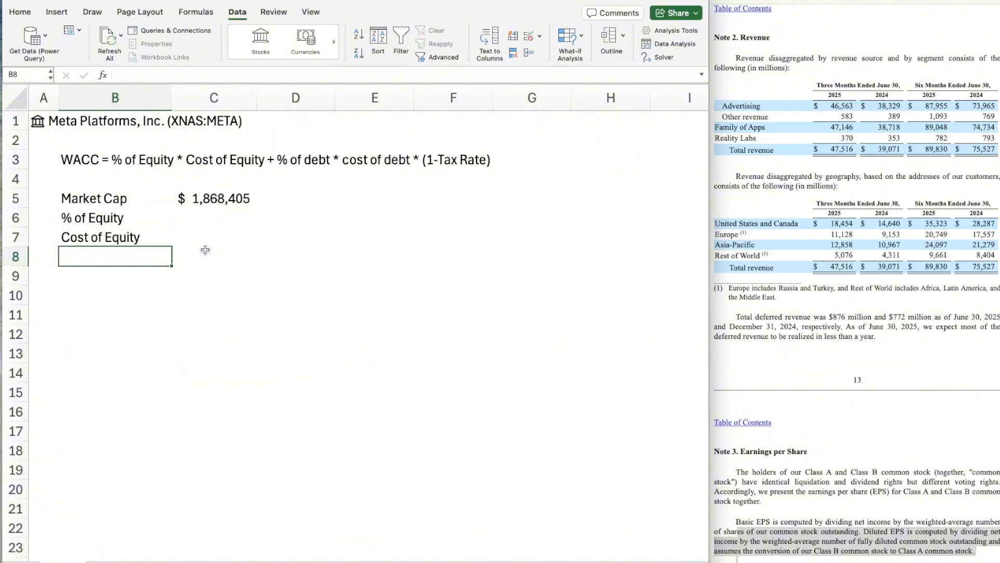
type("Risk Free Rate")
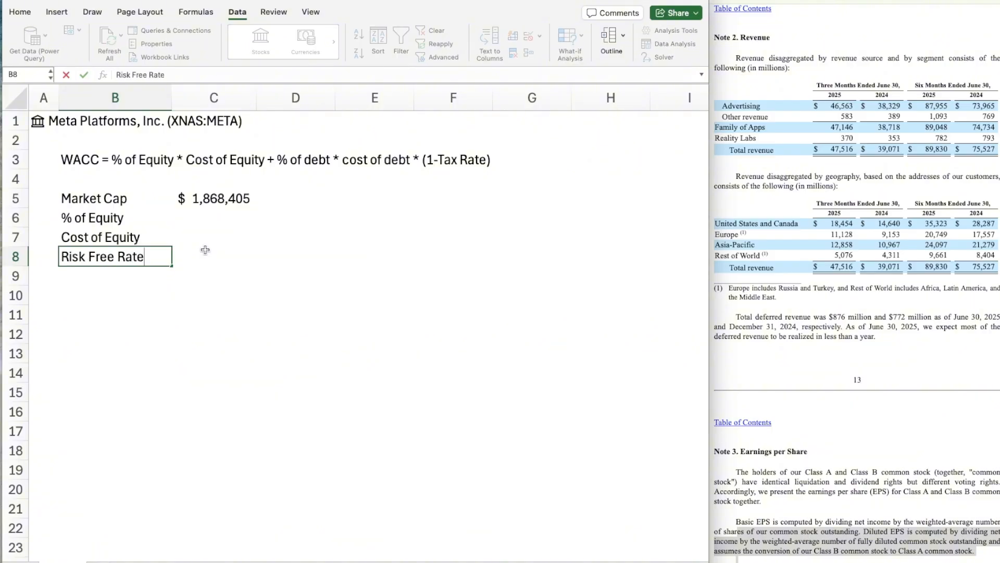
key("Return")
type("Beta")
key("Return")
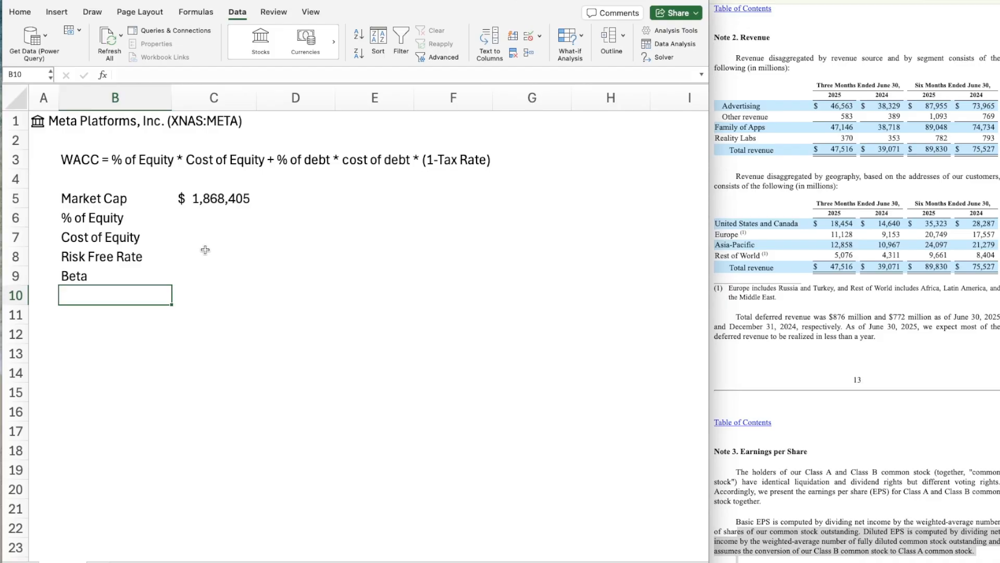
type("Equity ")
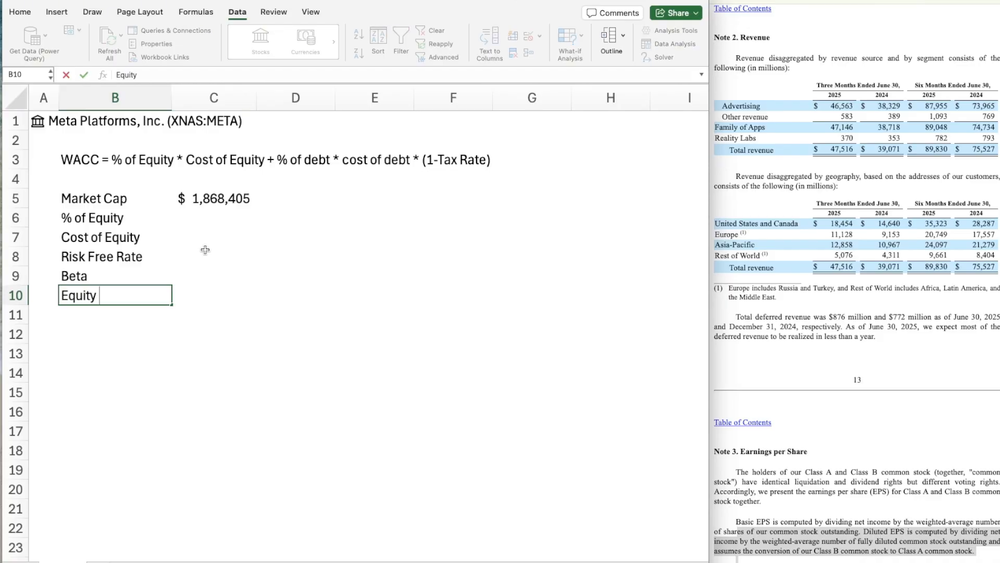
type("Risk Premium")
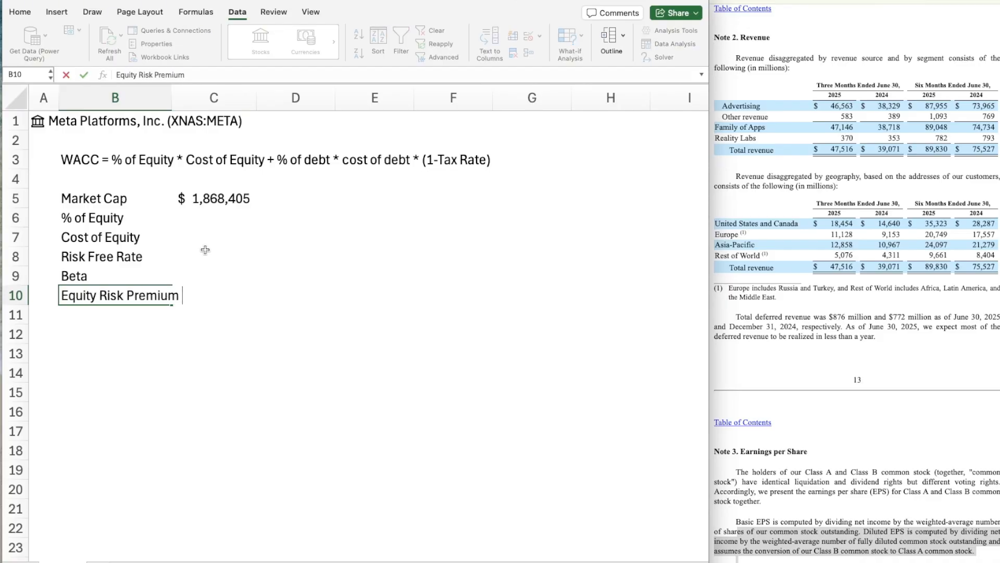
key("Return")
Review the three cost of equity components listed in B8:B10
key("Up")
key("Up")
key("Up")
key("shift+Down")
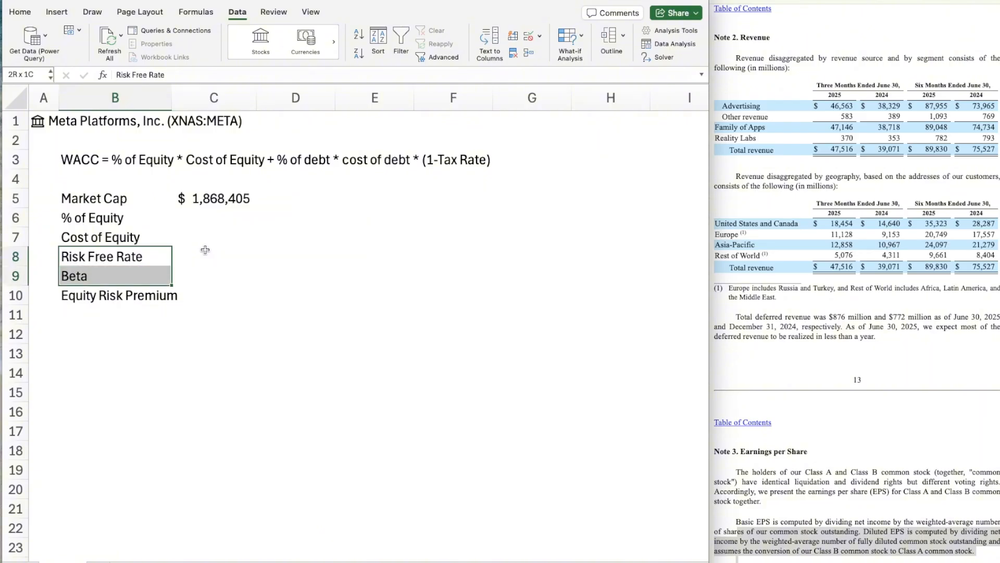
key("shift+Down")
key("Down")
key("Down")
key("Up")
key("Up")
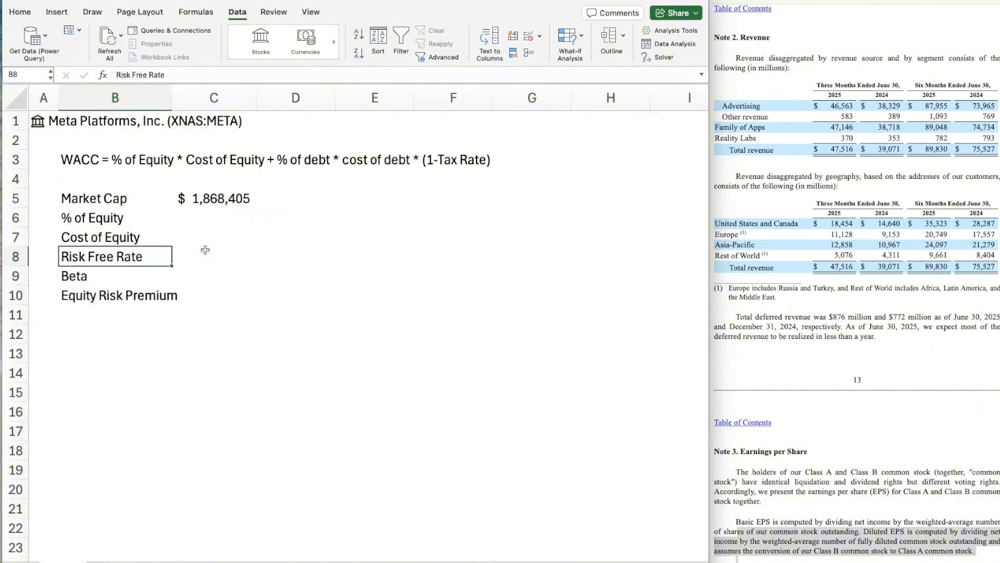
key("shift+Down")
key("shift+Down")
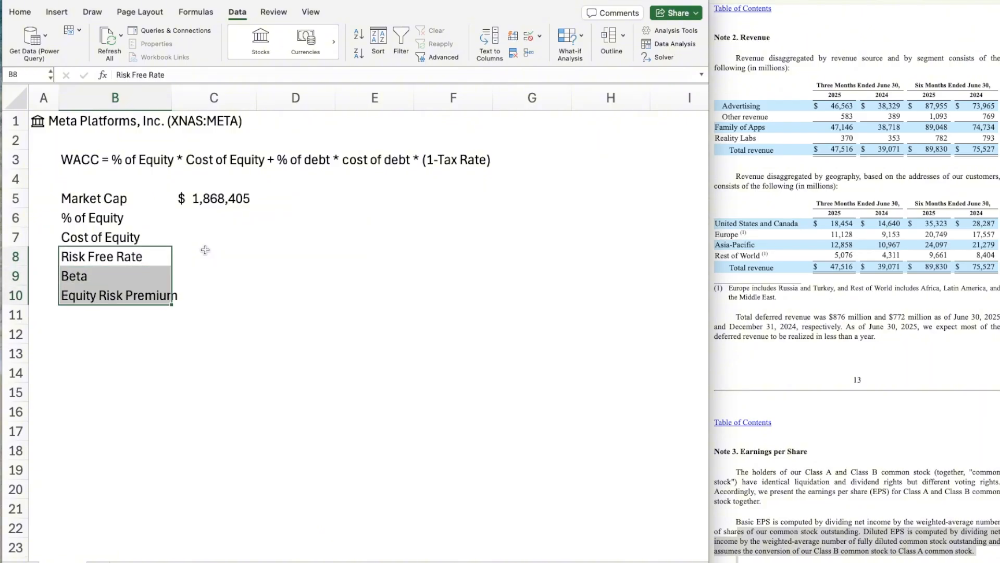
key("Up")
key("Down")
key("Down")
key("shift+Down")
key("Down")
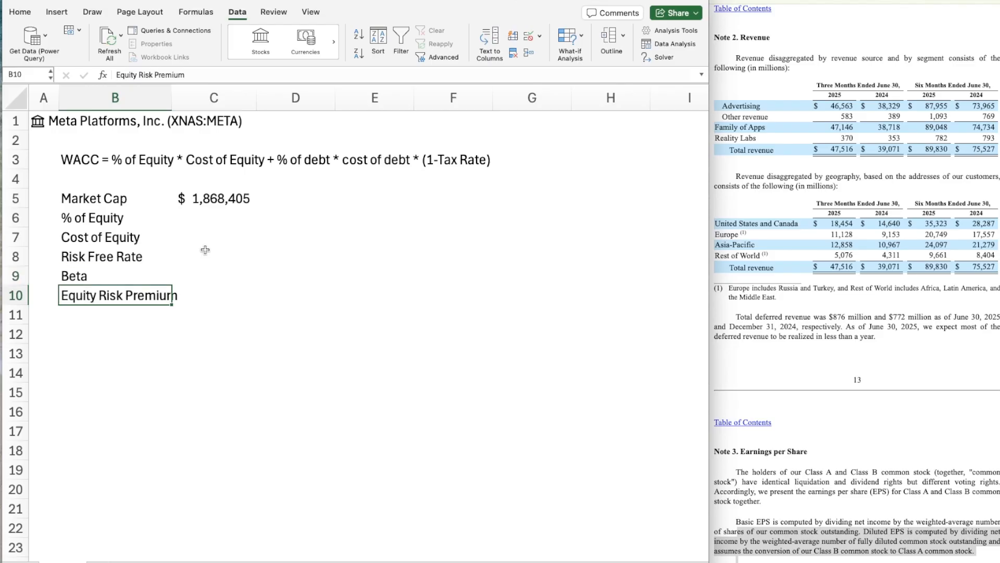
Widen column B to 15.83 so the Equity Risk Premium label fits
key("Down")
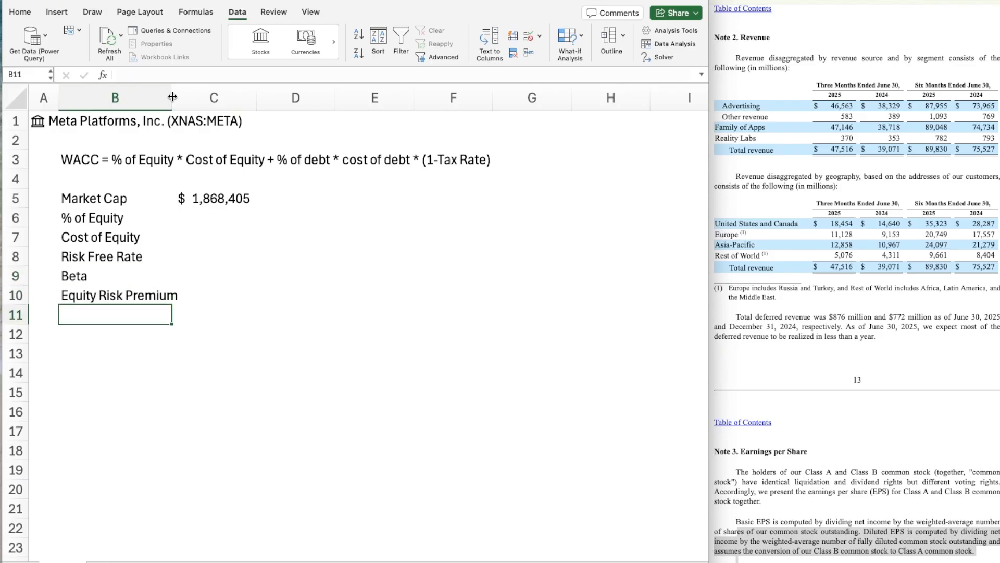
left_click_drag(172, 96, 180, 96)
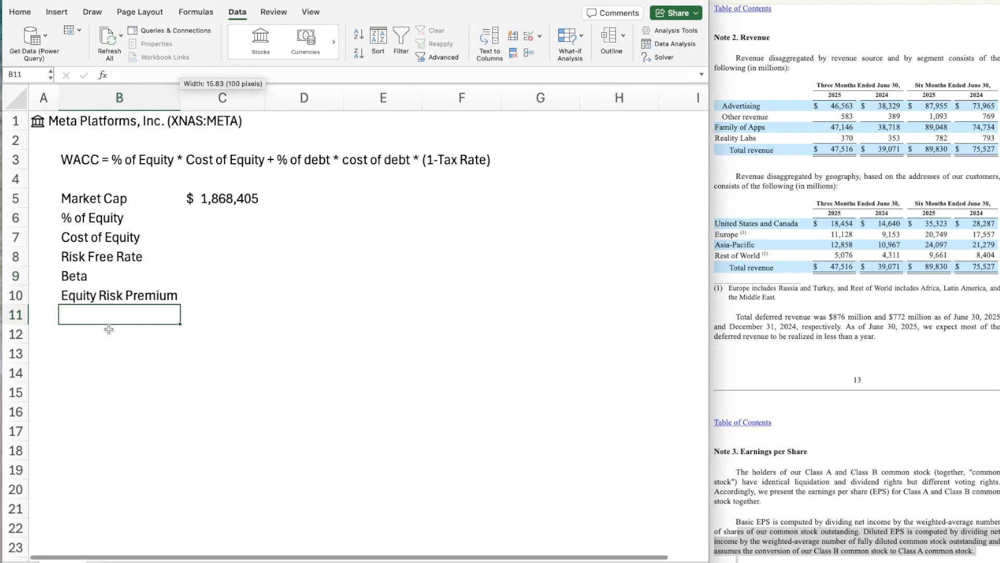
Label cells B12 to B15 "Debt", "% of Debt", "Cost of Debt" and "Tax Rate"
left_click(107, 329)
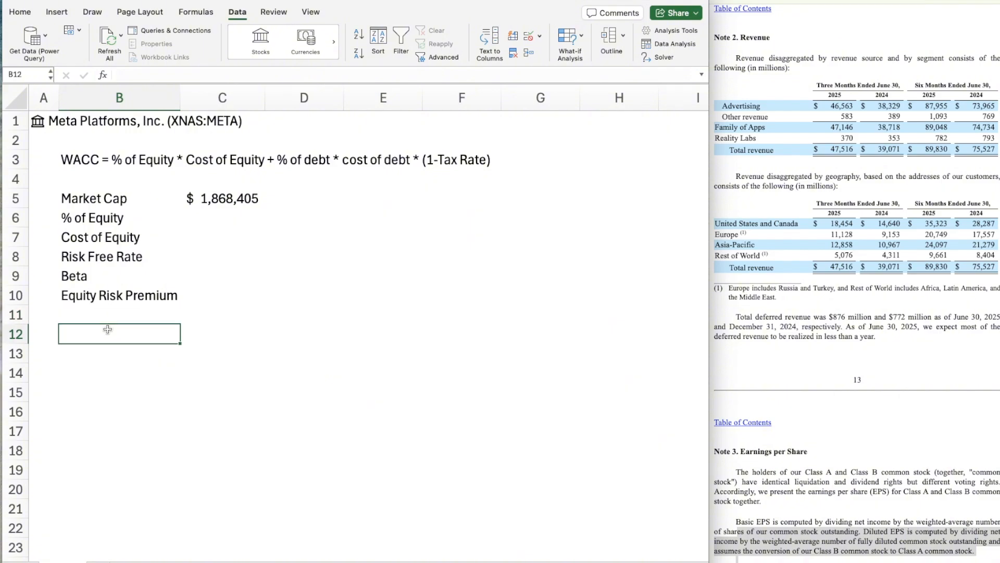
type("Debt")
key("Return")
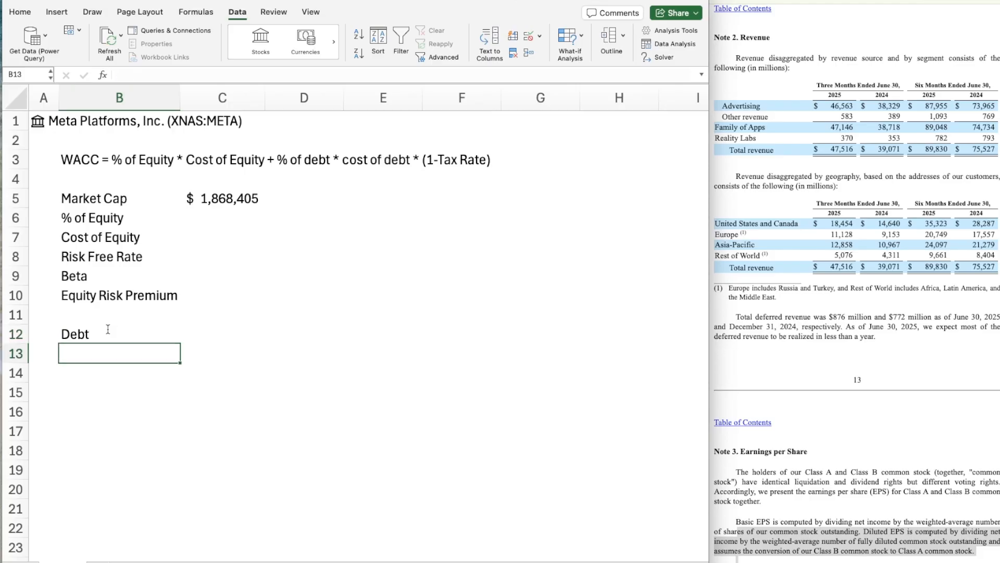
type("% of Debt")
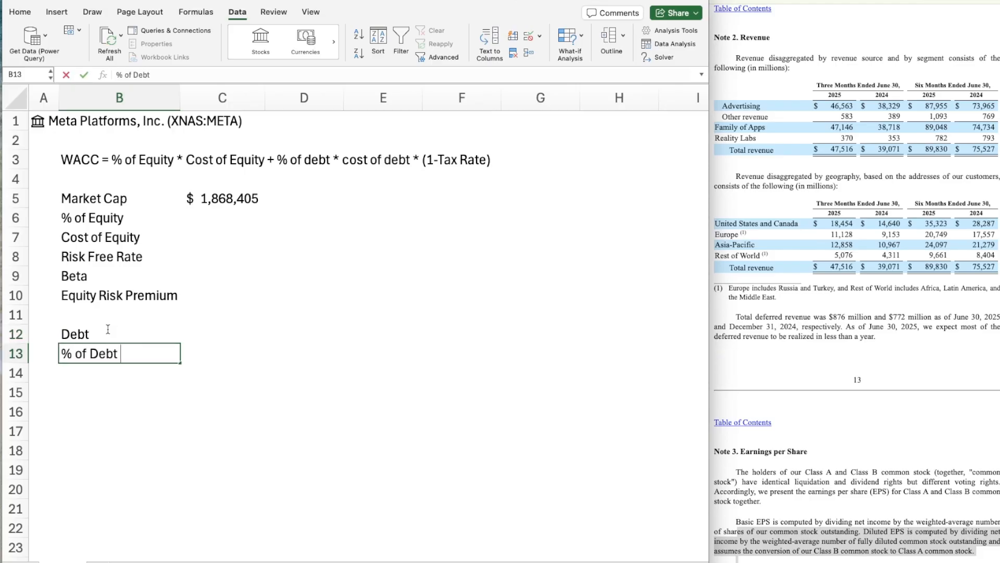
key("Return")
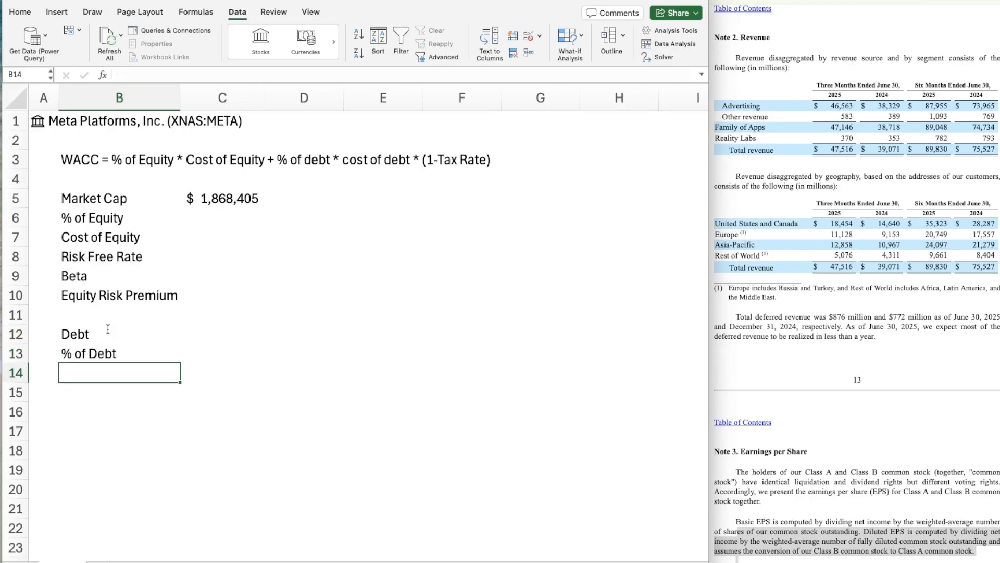
type("Cost of Debt")
key("Return")
type("T")
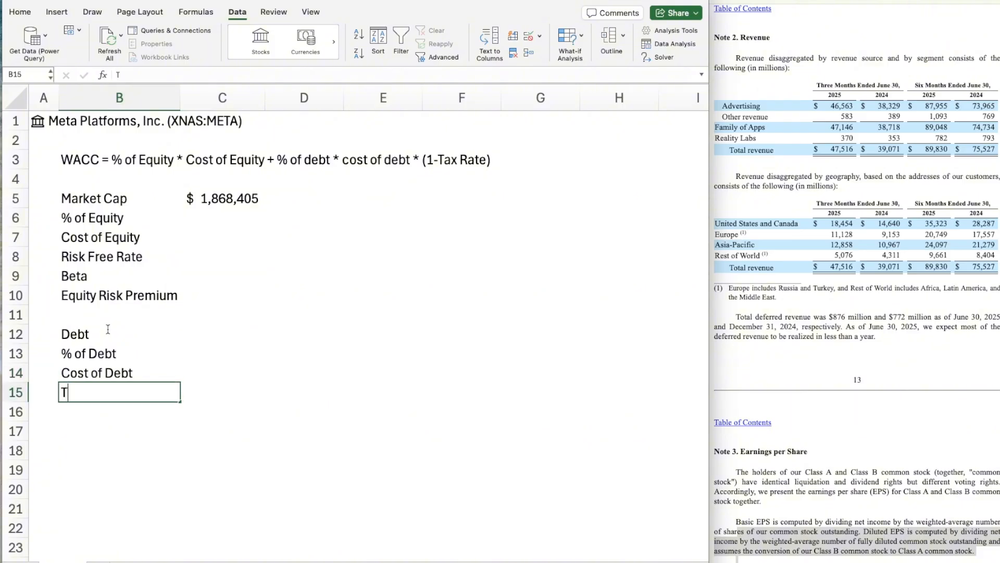
type("ax Rate")
key("Return")
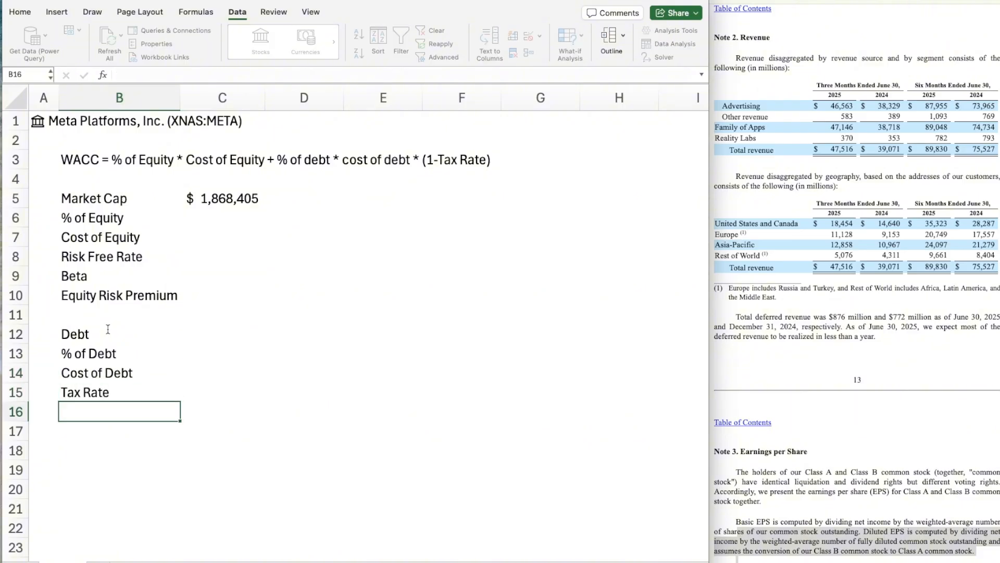
Label cell B17 "Total" and cell B19 "WACC" below the debt section
key("Return")
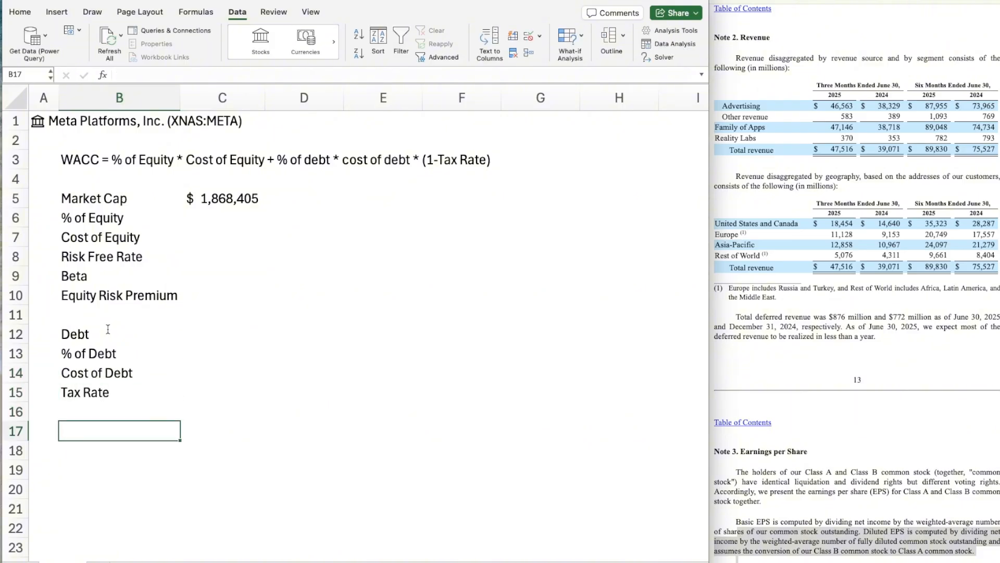
type("Total")
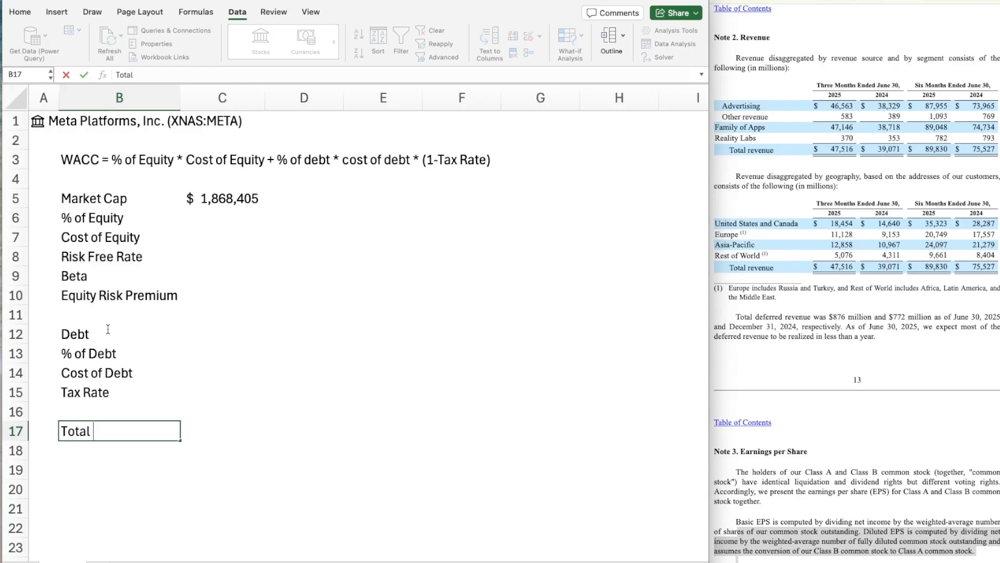
key("Return")
key("Return")
type("ACC")
key("BackSpace")
key("BackSpace")
key("BackSpace")
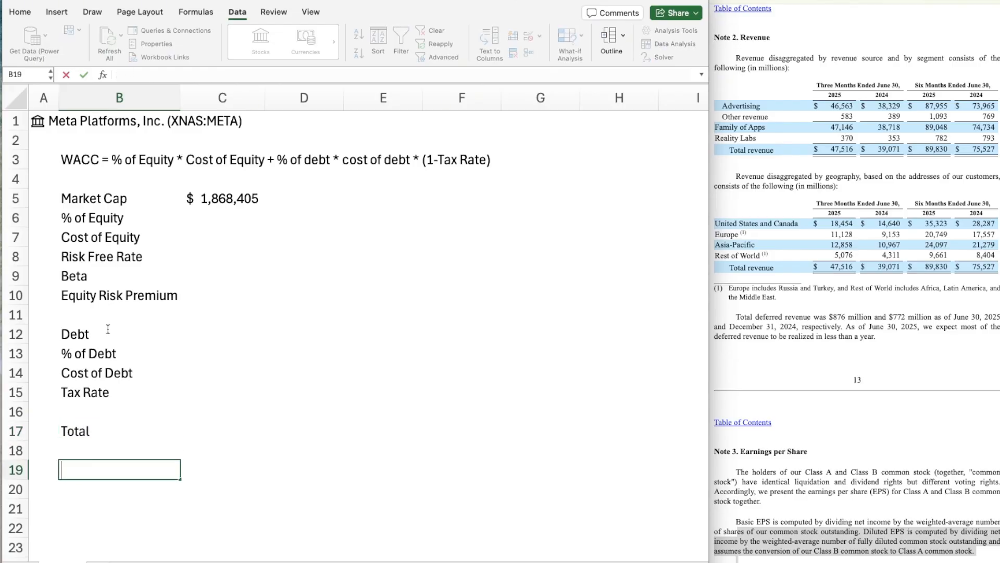
type("WACC")
key("Return")
Look up the June 30, 2025 long-term debt figure on the balance sheet in the quarterly report
key("Right")
key("Up")
key("Up")
key("Up")
key("Up")
key("Up")
key("Up")
key("Up")
key("Up")
key("Up")
key("Up")
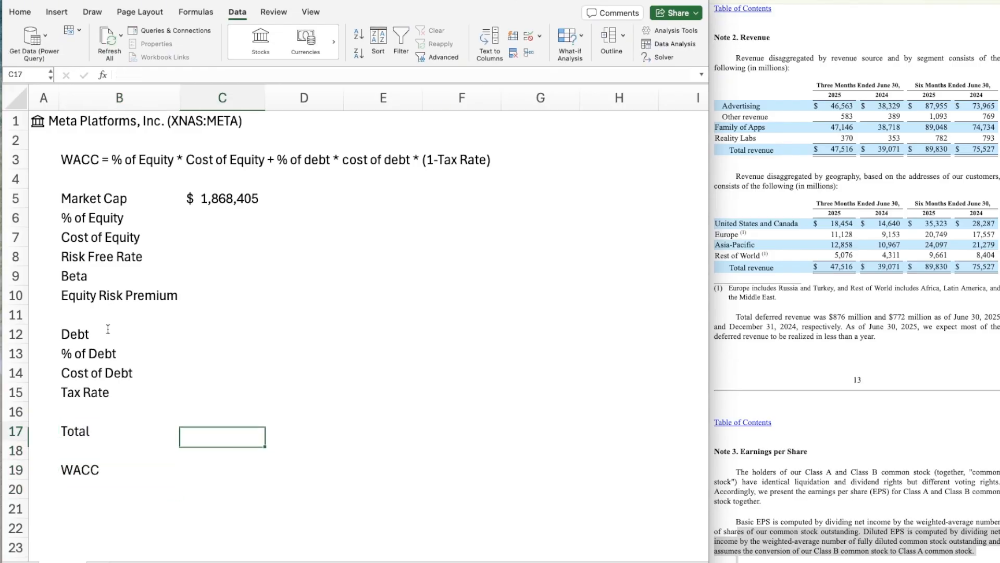
key("Down")
key("Down")
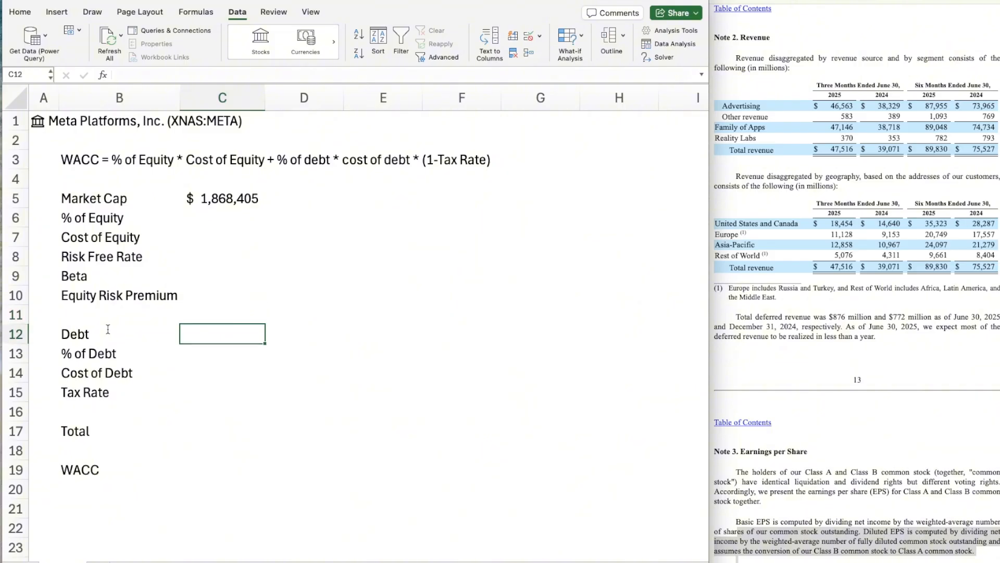
left_click(785, 269)
scroll(786, 269, "down", 1)
scroll(781, 263, "up", 8)
scroll(781, 261, "down", 5)
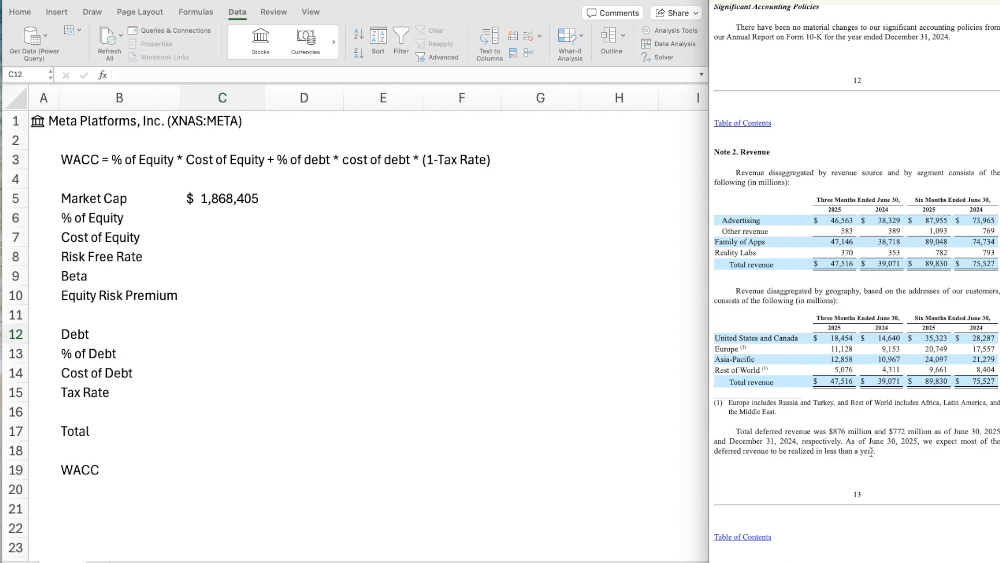
scroll(830, 383, "up", 20)
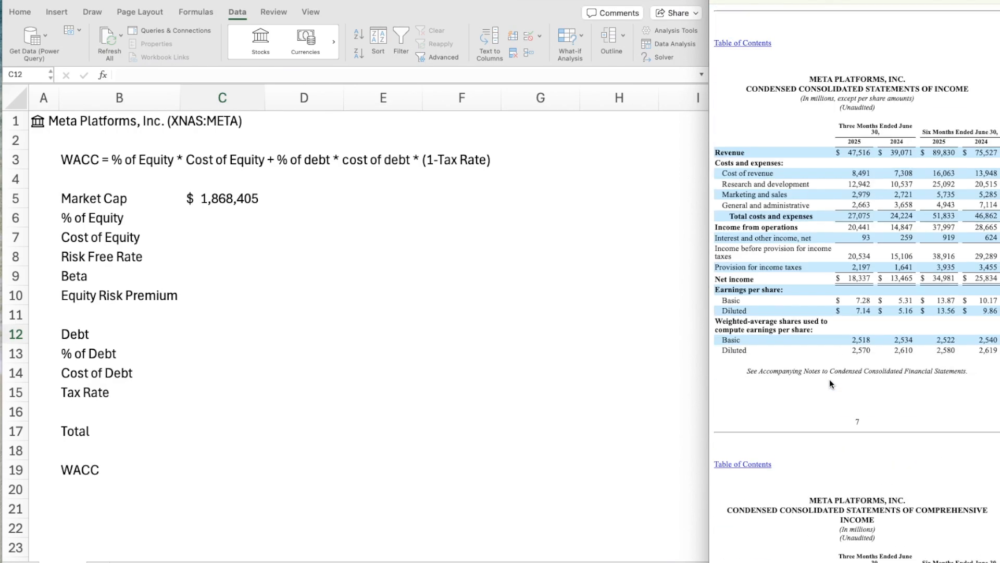
scroll(830, 379, "down", 8)
scroll(829, 380, "up", 8)
scroll(830, 380, "up", 8)
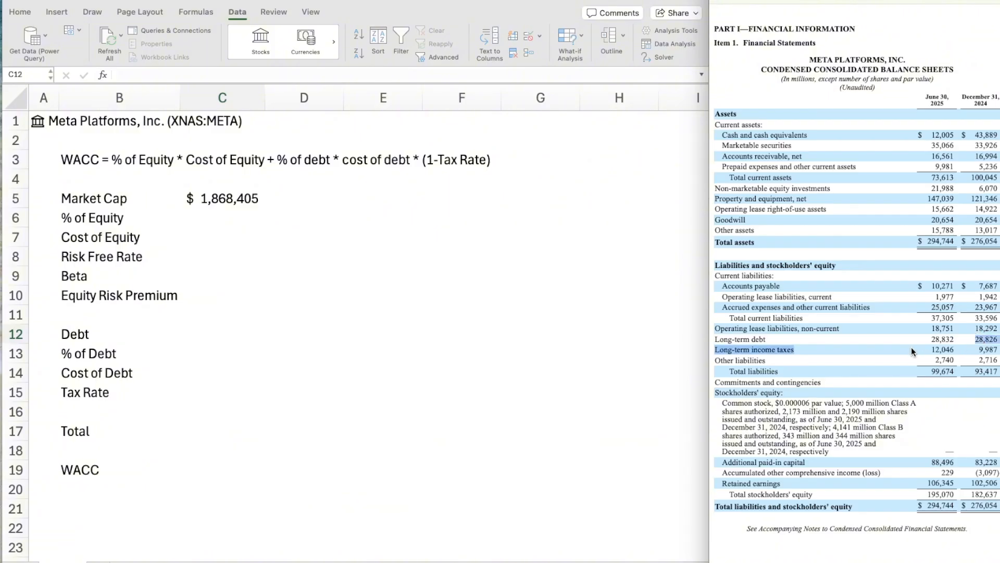
double_click(932, 338)
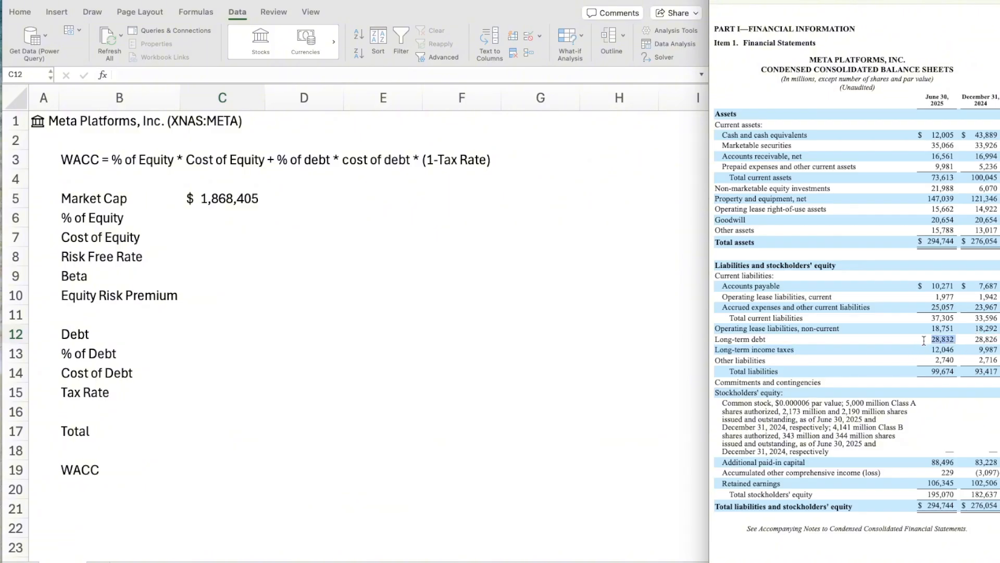
Enter 28,832 as the Debt value in cell C12
left_click(222, 338)
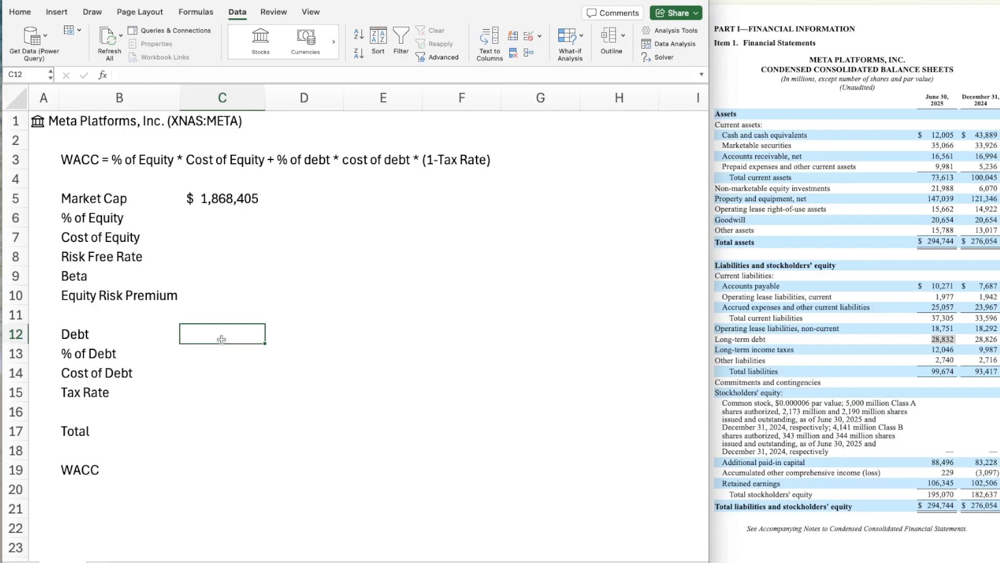
type("2")
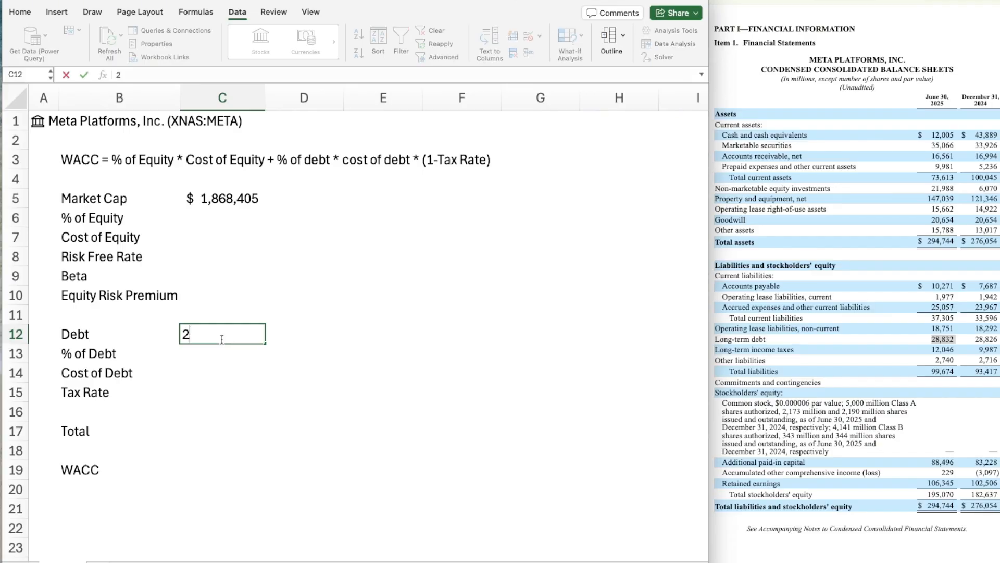
type("8,832")
key("Return")
left_click(223, 342)
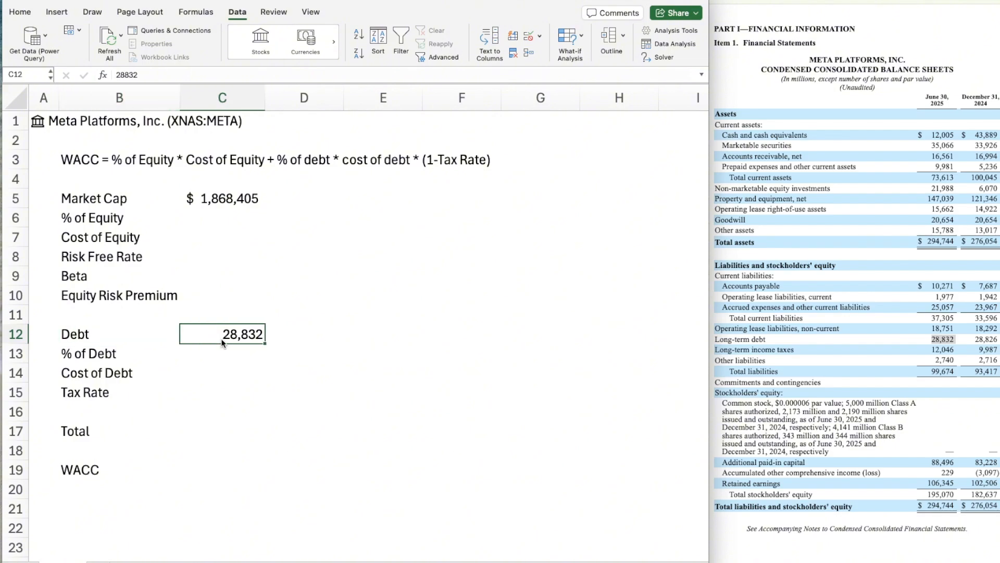
Calculate the Total in C17 as market cap plus debt with the formula =C5+C12
key("Down")
key("Up")
key("Down")
key("Down")
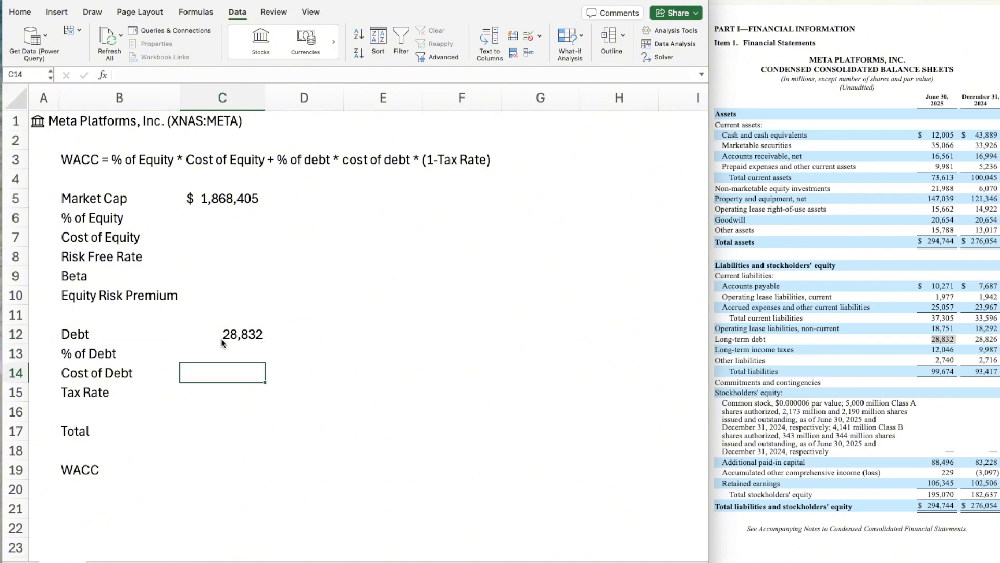
key("Down")
key("Down")
key("Down")
type("=")
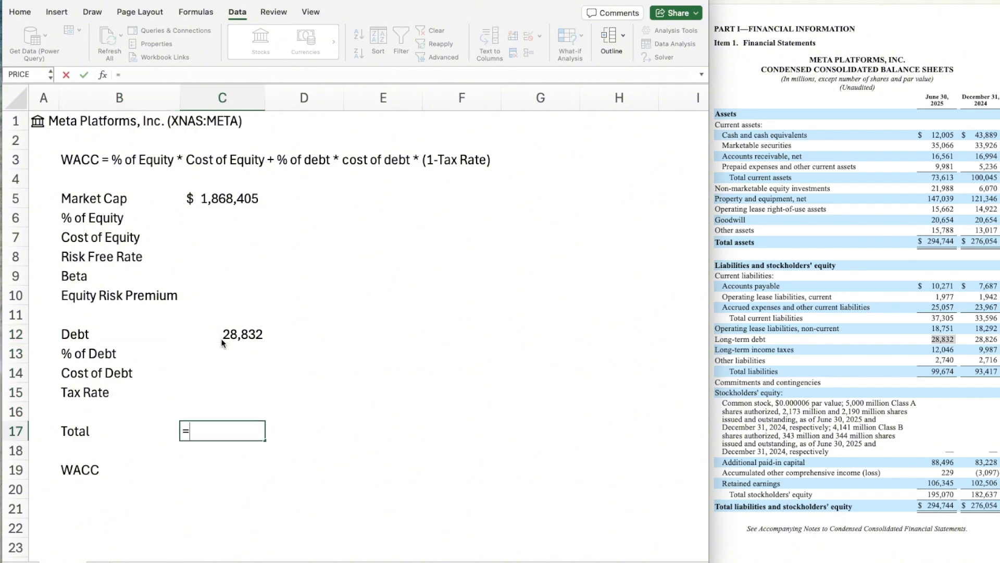
key("Up")
key("Up")
key("Up")
key("Up")
key("Up")
key("Up")
key("Up")
key("Up")
key("Up")
key("Up")
key("Up")
key("Up")
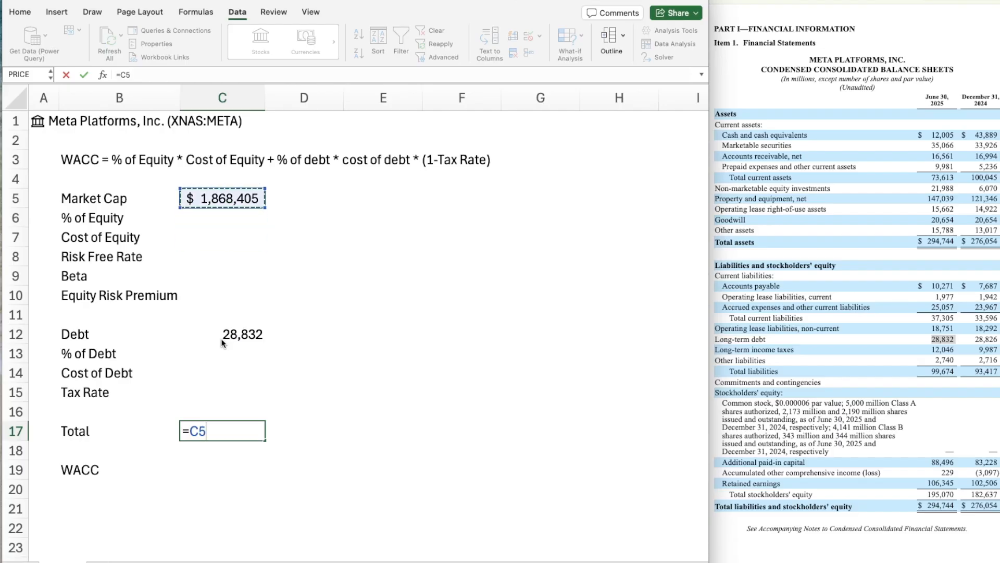
type("+")
key("Up")
key("Up")
key("Up")
key("Up")
key("Up")
key("Up")
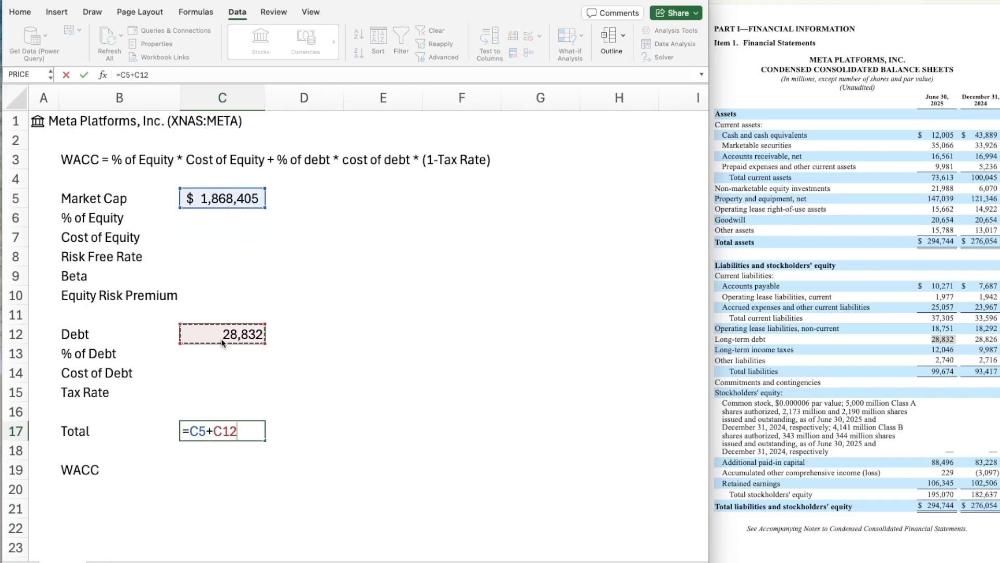
key("Down")
key("Return")
key("Up")
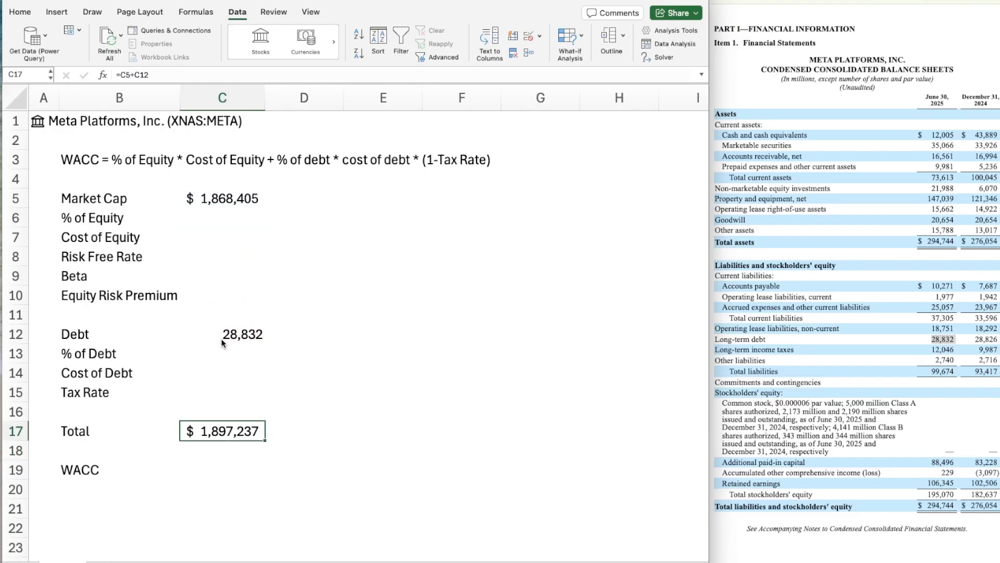
Calculate % of Equity in C6 with the formula =C5/C17 and format it as a percentage
key("Up")
key("Up")
key("Up")
key("Up")
key("Up")
key("Up")
key("Up")
key("Up")
key("Up")
key("Up")
key("Up")
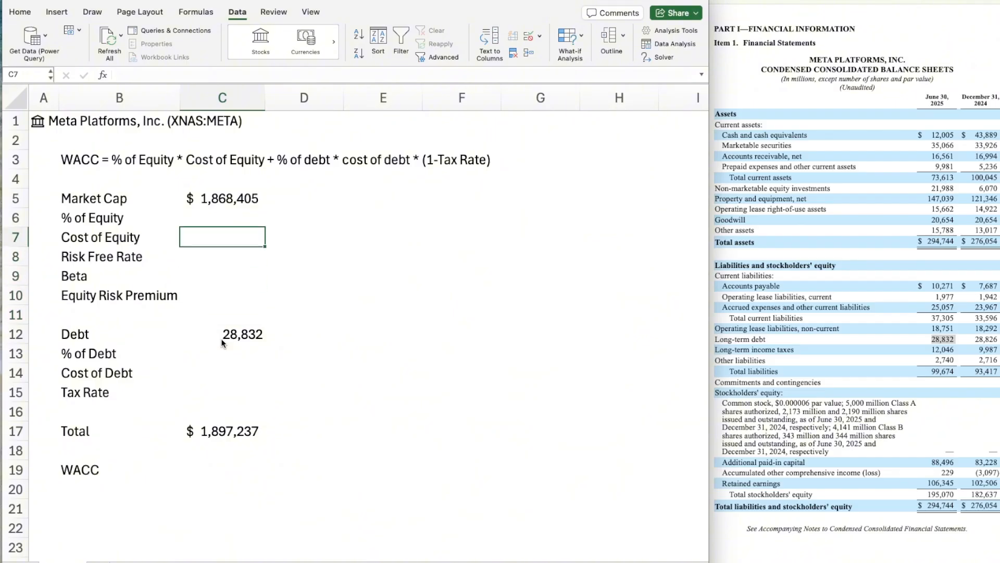
type("=")
key("Up")
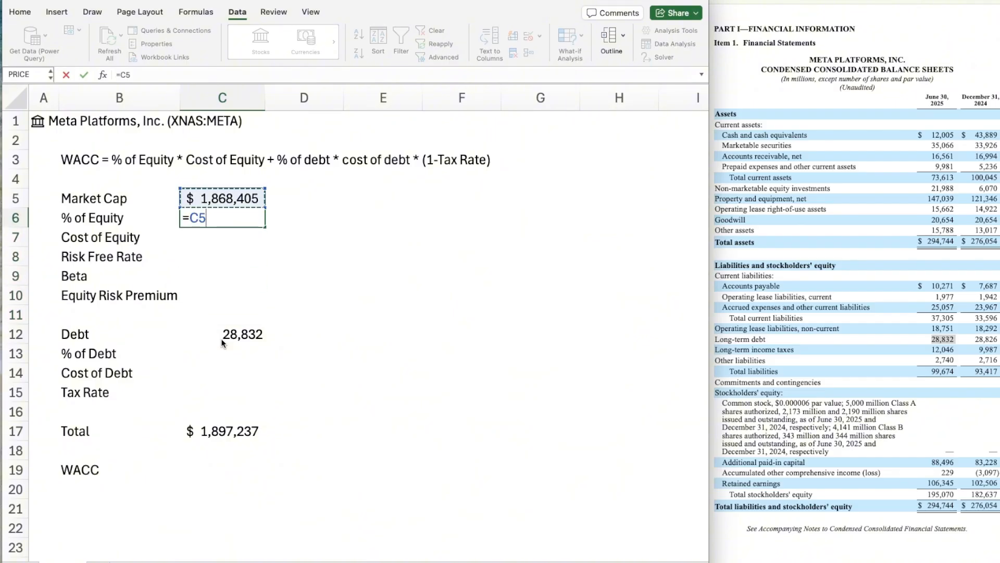
type("/")
key("Down")
key("Down")
key("Down")
key("Down")
key("Down")
key("Down")
key("Down")
key("Down")
key("Down")
key("Down")
key("Down")
key("Down")
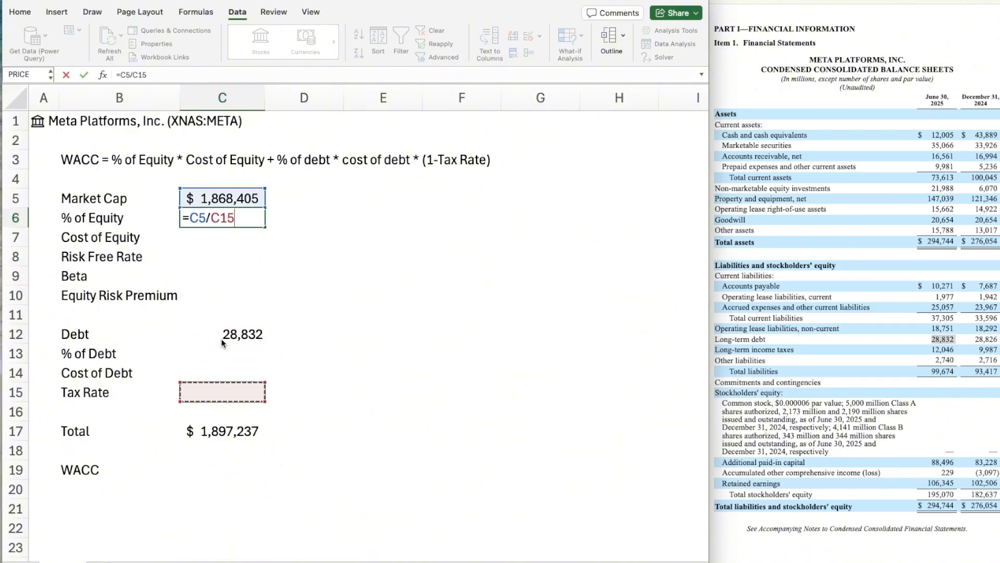
key("Up")
key("Return")
key("Up")
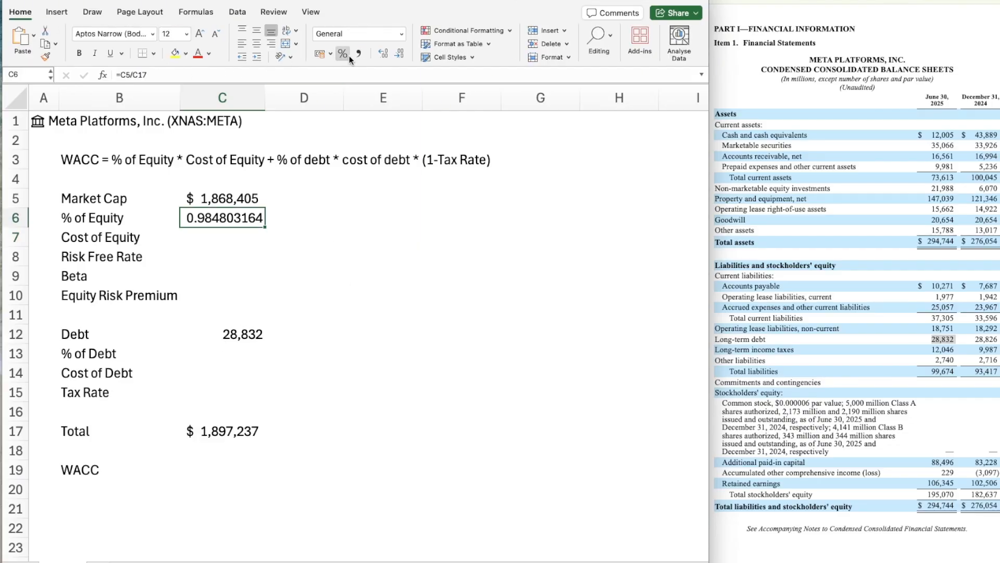
left_click(348, 54)
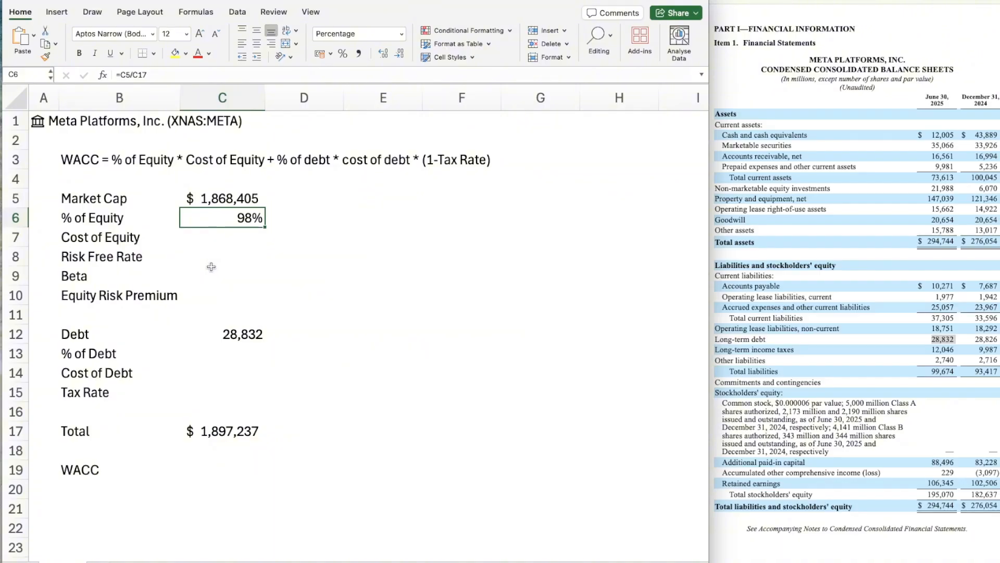
Calculate % of Debt in C13 with the formula =C12/C17
key("Down")
key("Down")
key("Down")
key("Down")
key("Down")
key("Down")
key("Down")
type("=")
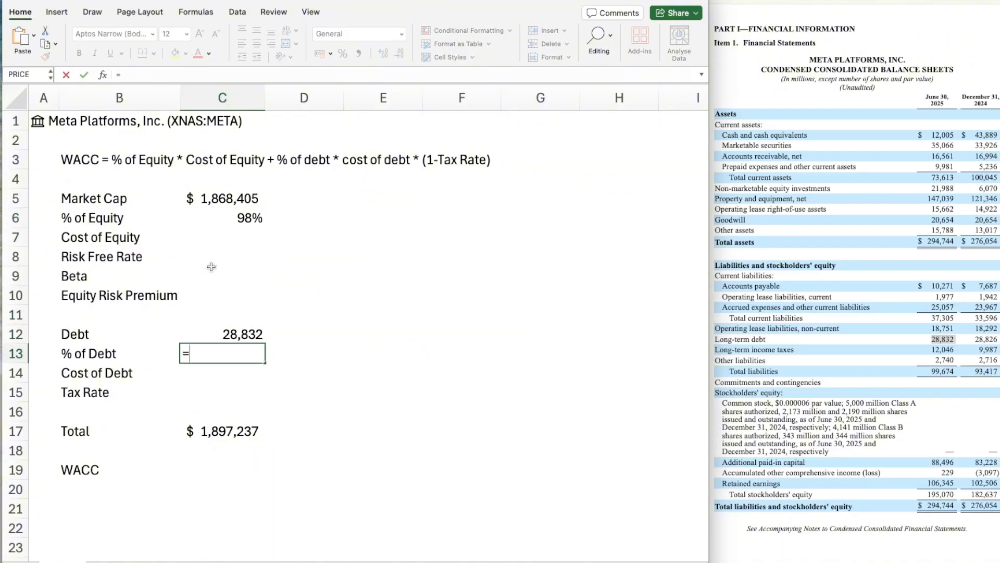
key("Up")
type("/")
key("Down")
key("Down")
key("Down")
key("Down")
key("Down")
key("Down")
key("Up")
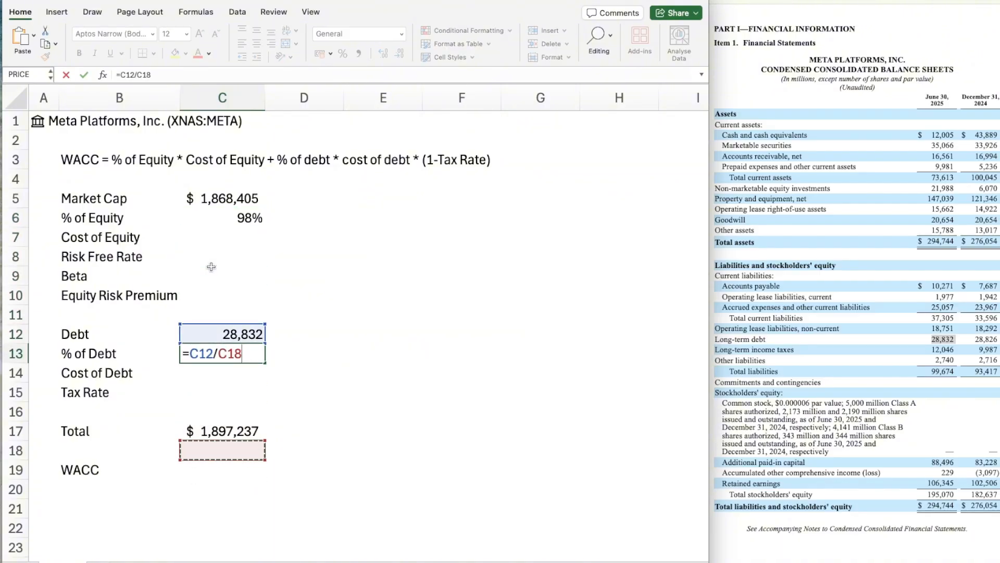
key("Up")
key("Return")
Copy the percentage format of the % of Equity cell C6 onto the % of Debt cell C13
key("Up")
key("Up")
key("Up")
key("Up")
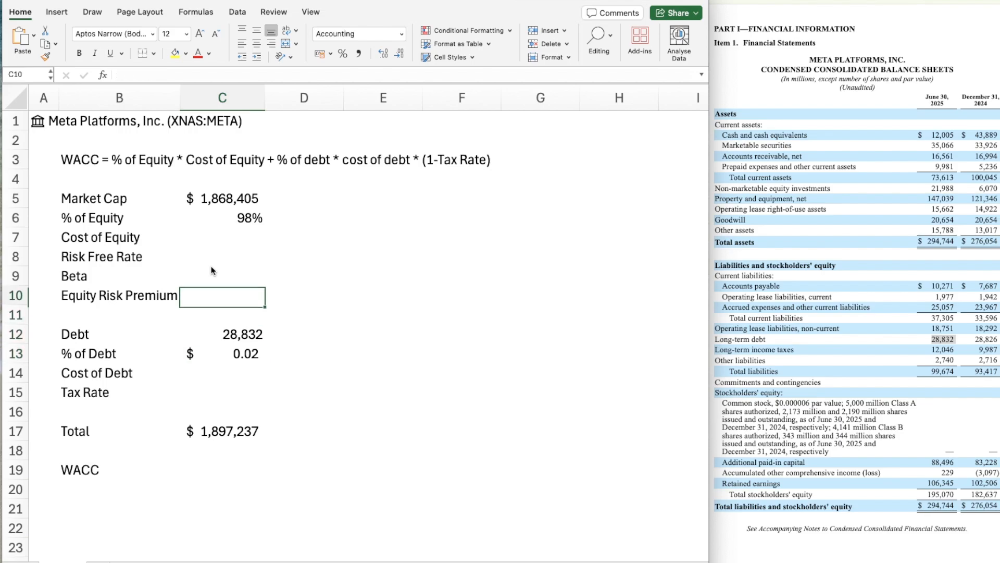
key("Up")
key("Up")
key("Up")
key("Up")
key("super+shift+c")
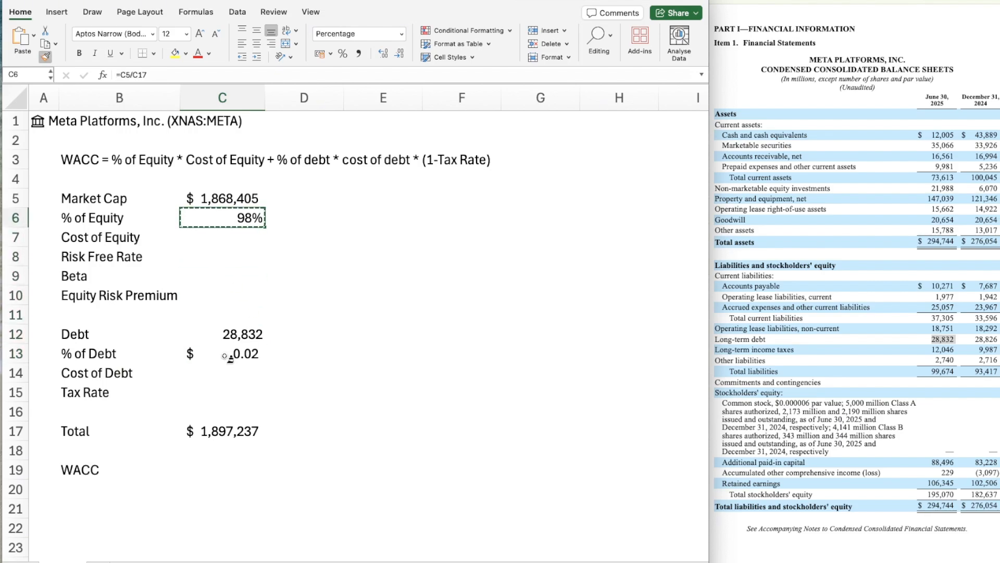
double_click(225, 357)
key("Escape")
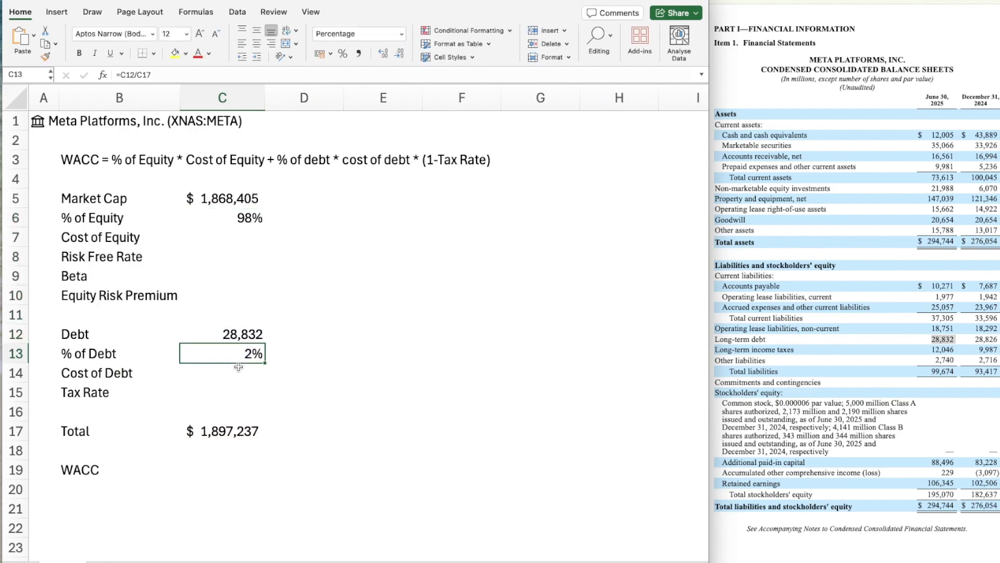
Examine the income statement in the quarterly report for interest figures relevant to the Cost of Debt in C14
left_click(239, 370)
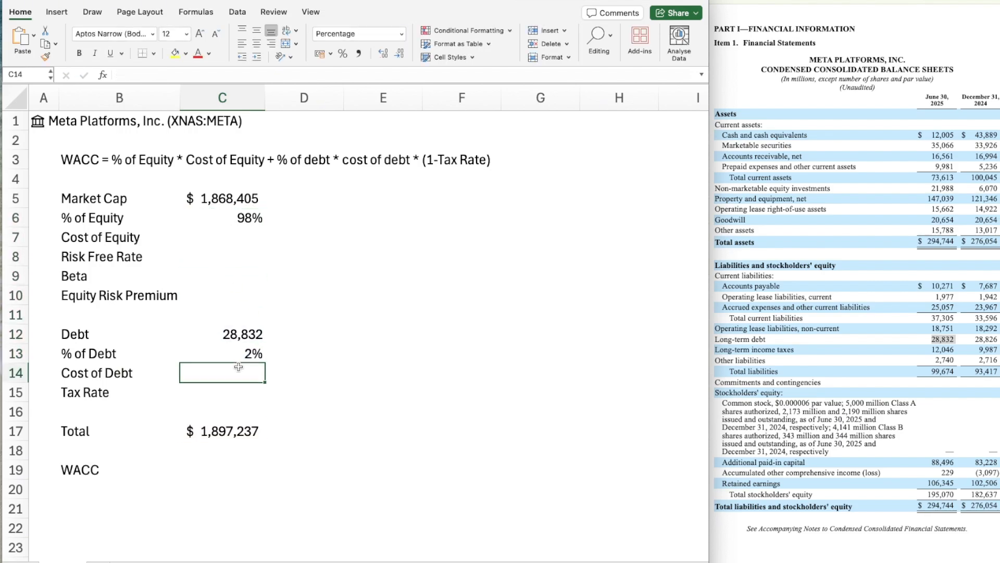
left_click(867, 252)
scroll(866, 252, "down", 10)
scroll(885, 327, "up", 10)
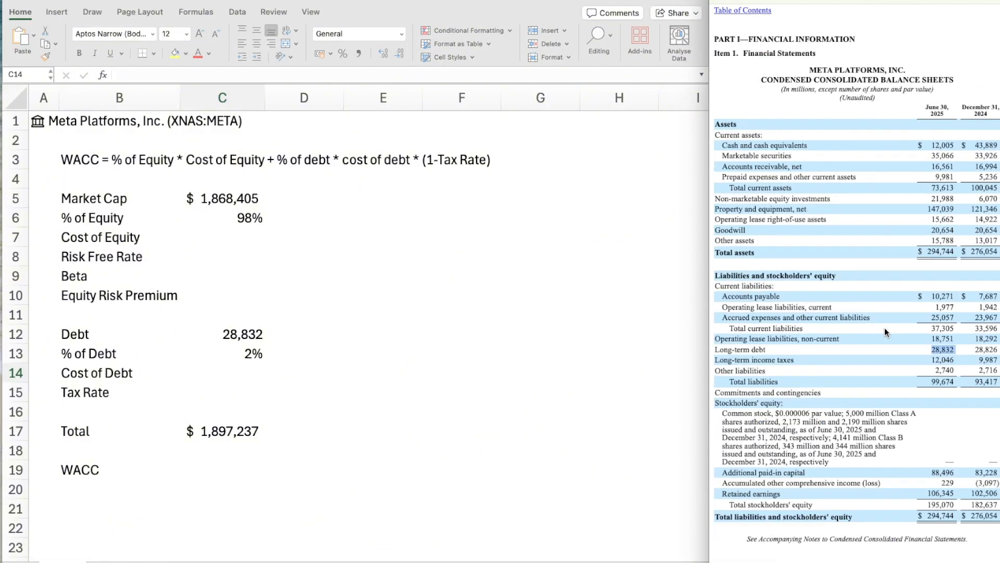
scroll(884, 327, "down", 5)
scroll(885, 328, "up", 1)
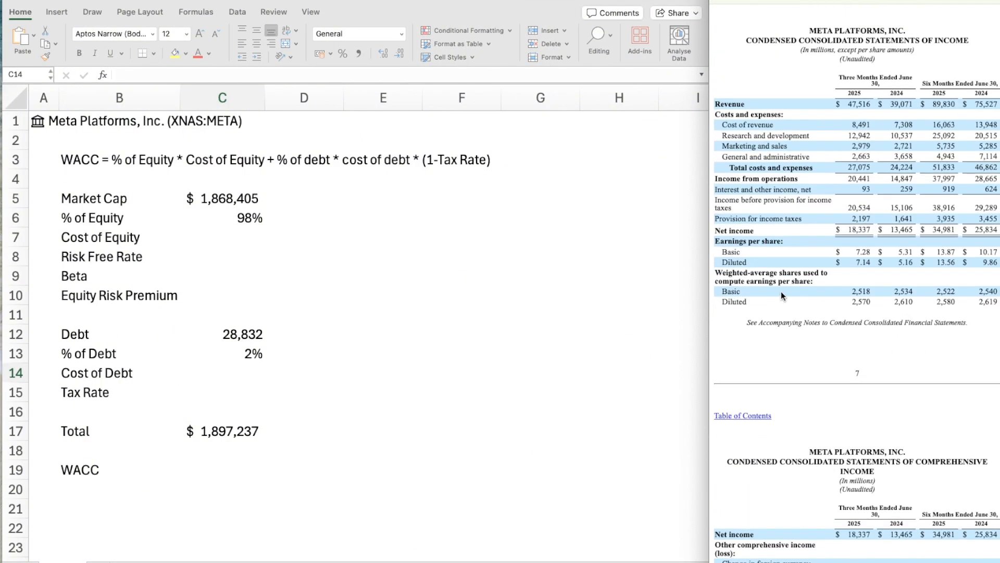
scroll(807, 241, "up", 1)
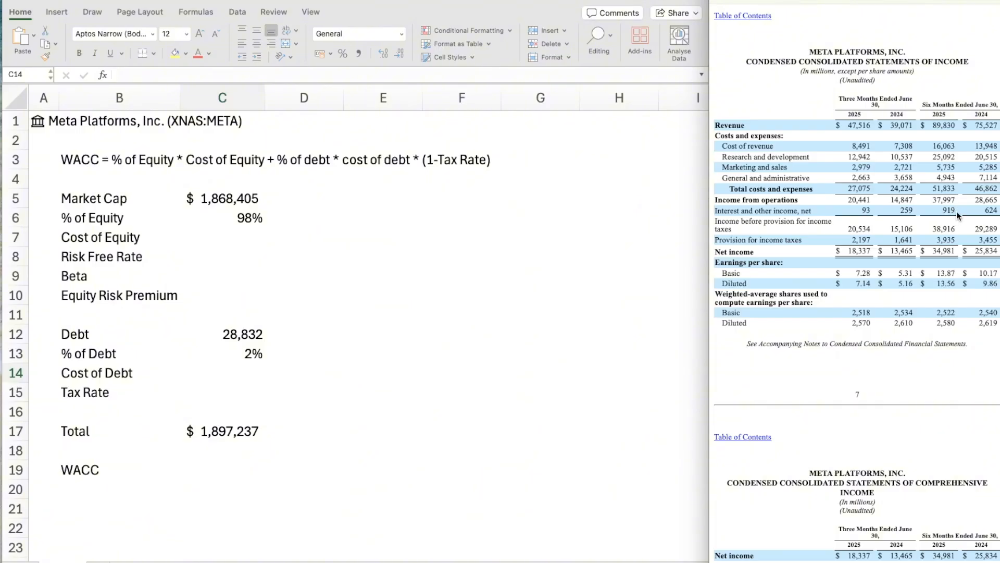
scroll(970, 246, "up", 1)
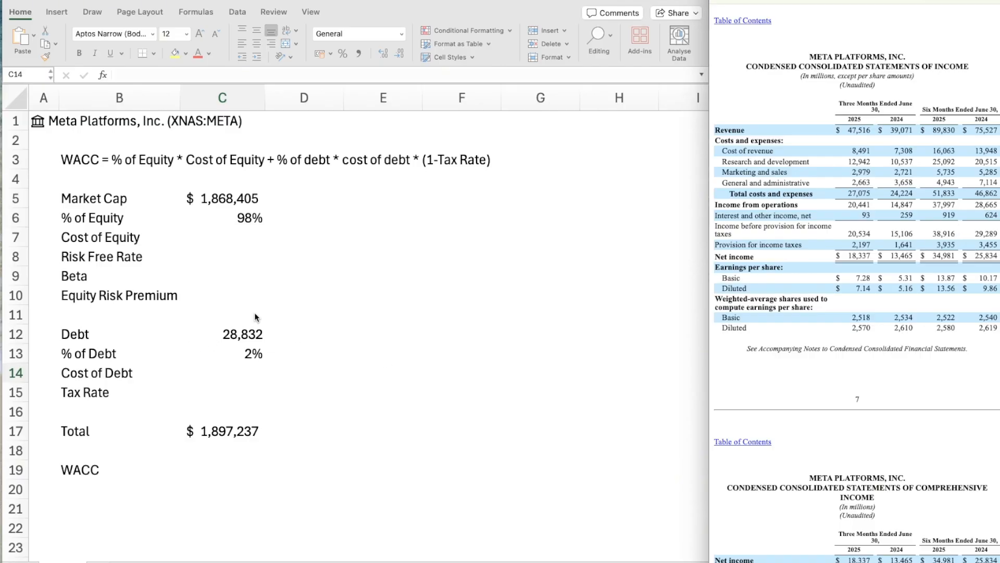
Examine the quarterly report's notes, including Note 7 on long-term debt, and the supplemental cash flow data for interest on the debt
scroll(789, 329, "down", 20)
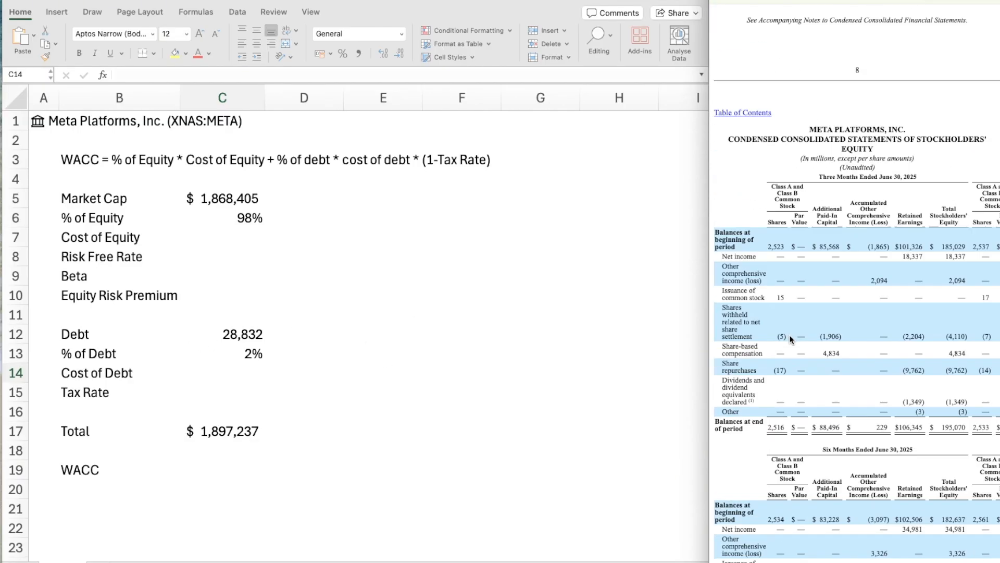
scroll(789, 340, "down", 18)
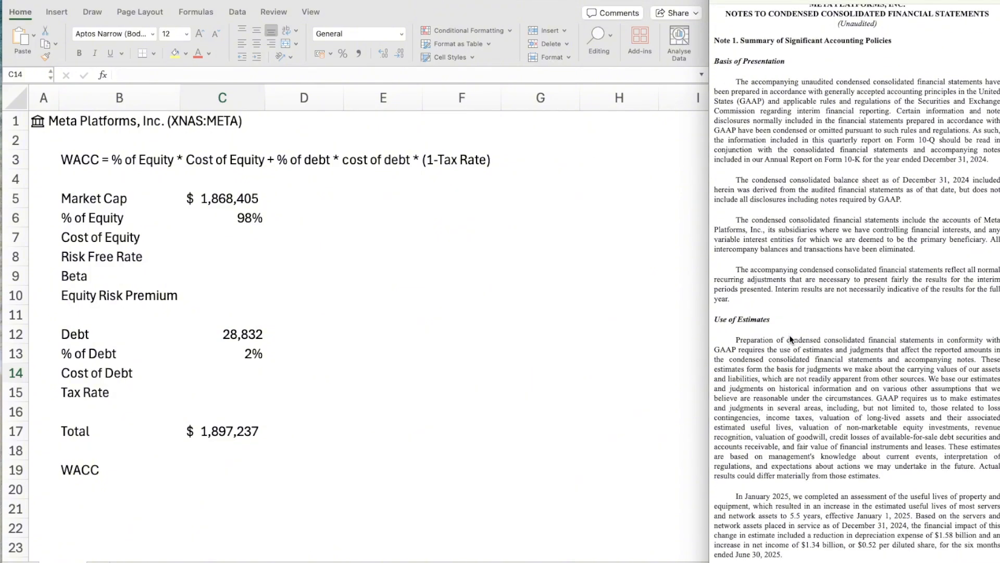
scroll(843, 417, "down", 15)
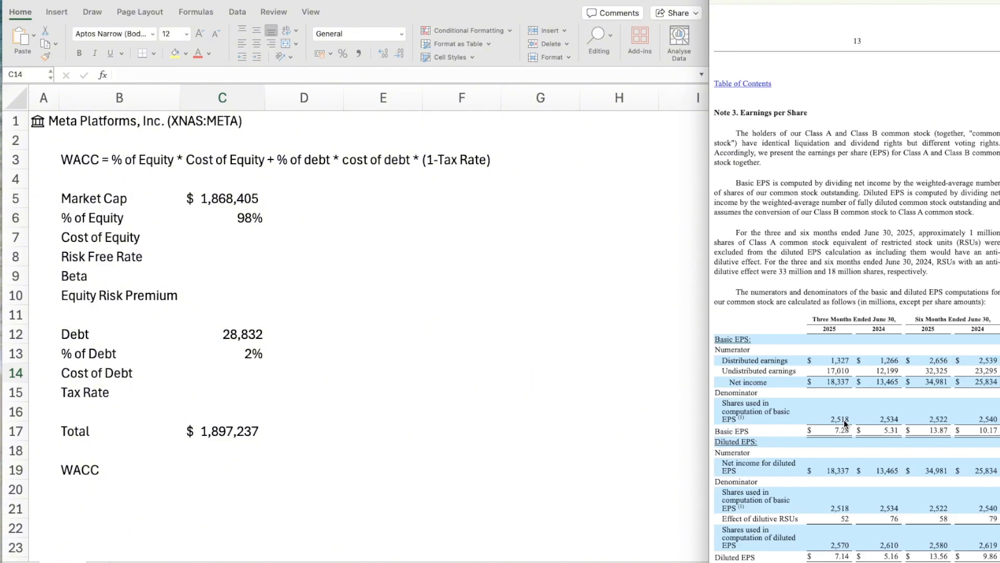
scroll(843, 424, "down", 1)
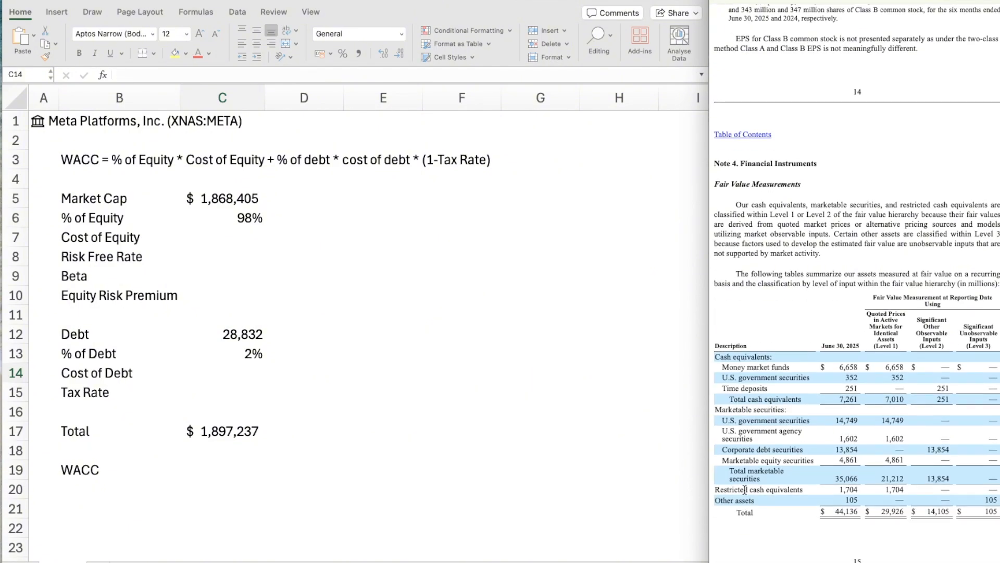
scroll(826, 478, "down", 10)
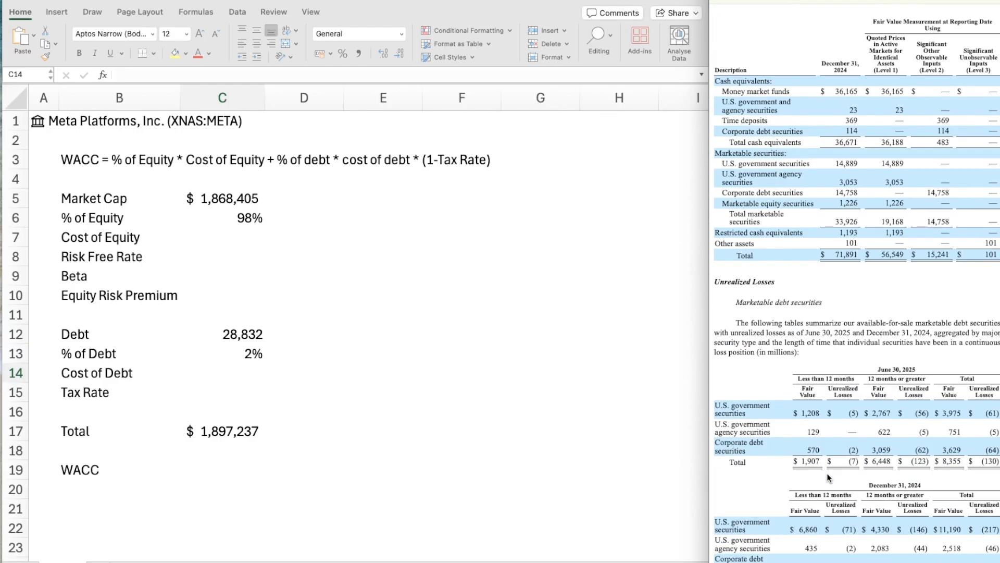
scroll(829, 478, "down", 15)
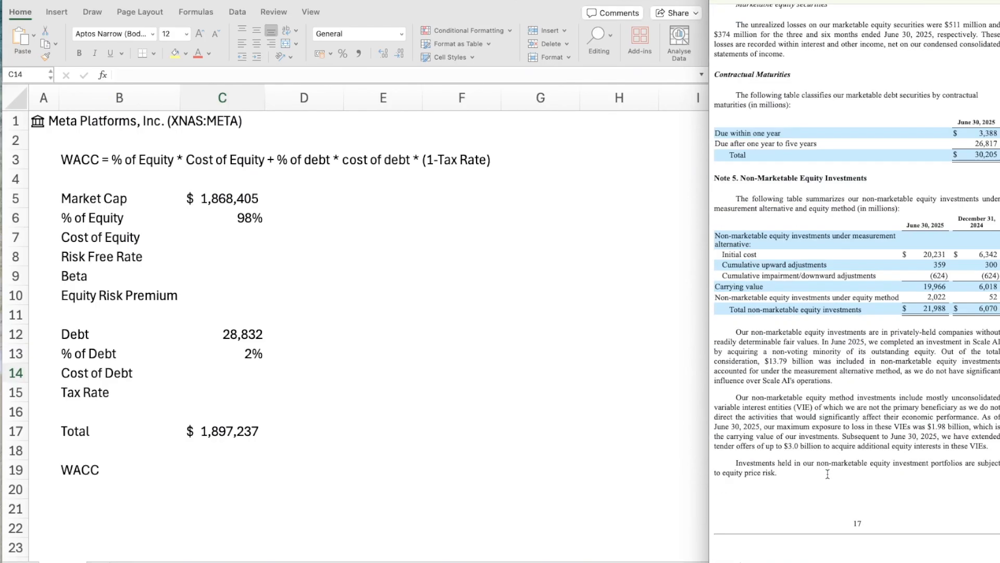
scroll(829, 477, "down", 20)
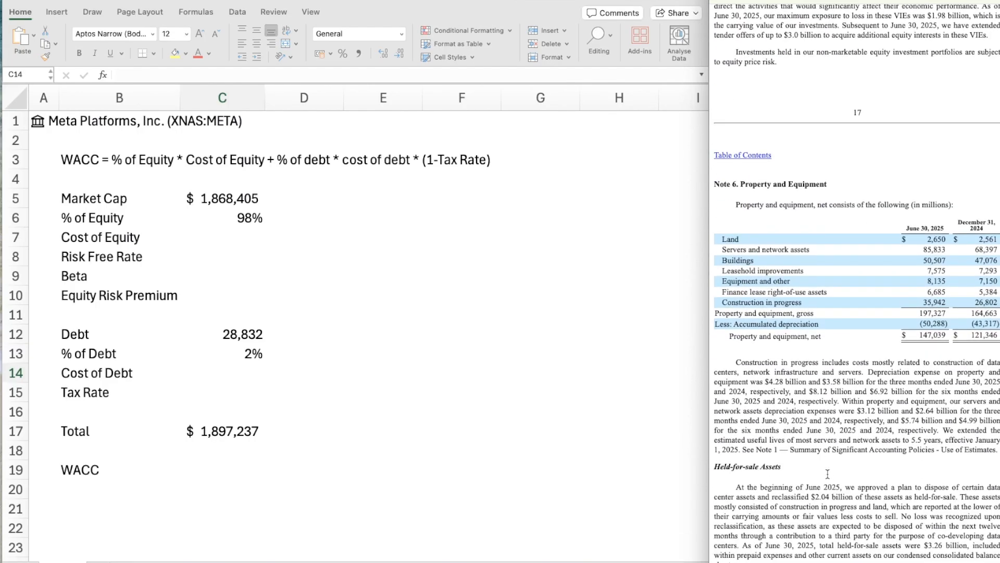
scroll(829, 478, "down", 3)
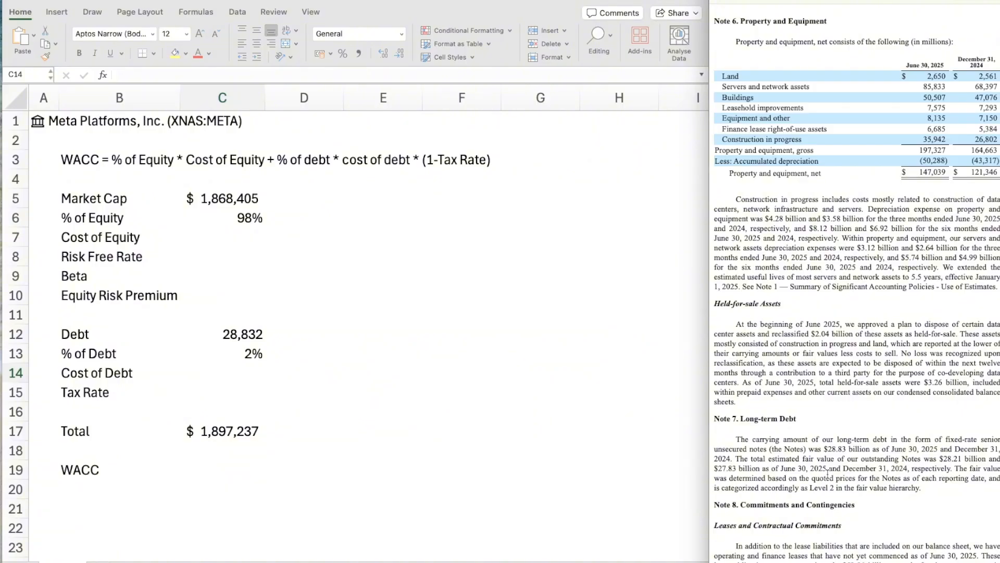
scroll(828, 474, "up", 1)
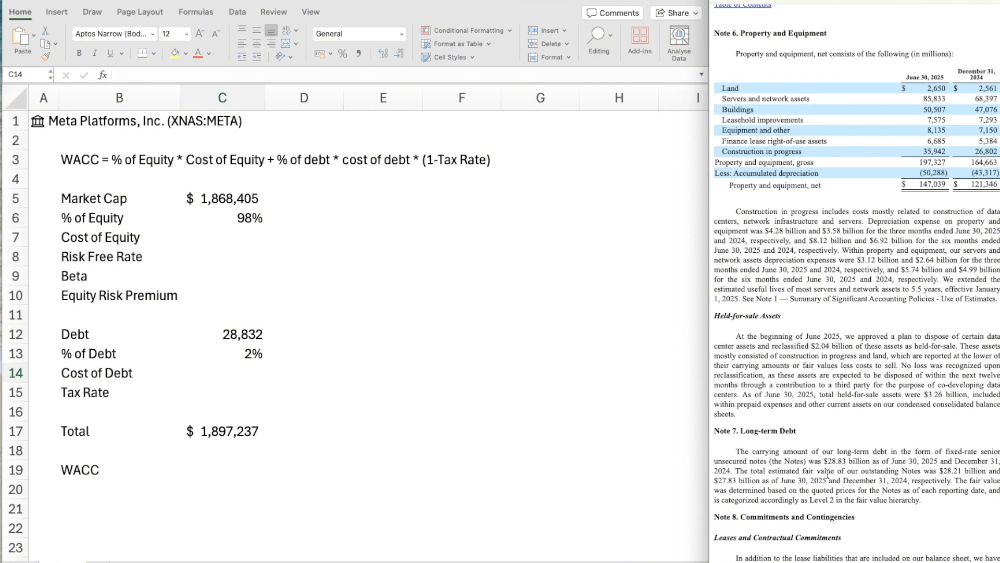
scroll(828, 475, "down", 4)
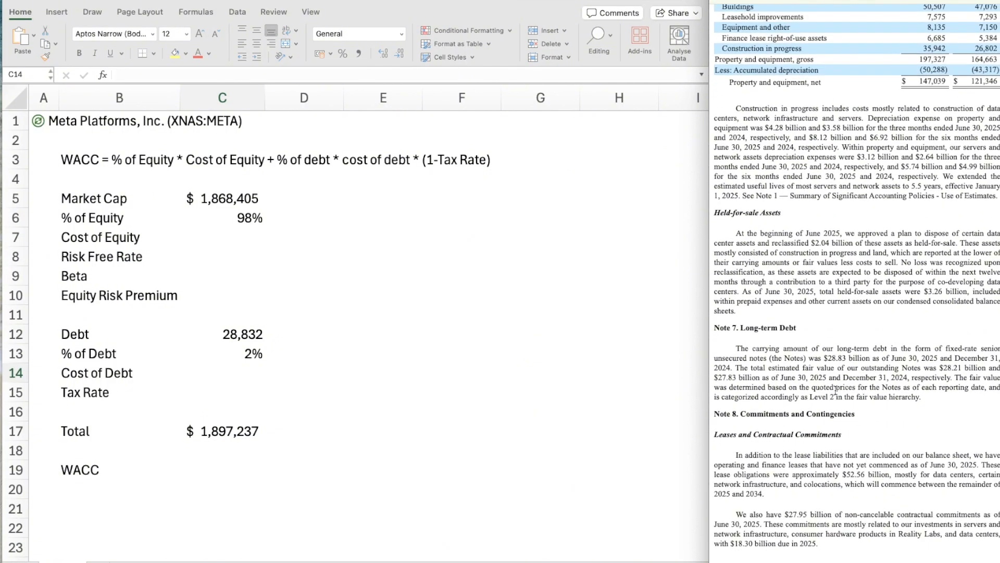
scroll(797, 385, "down", 1)
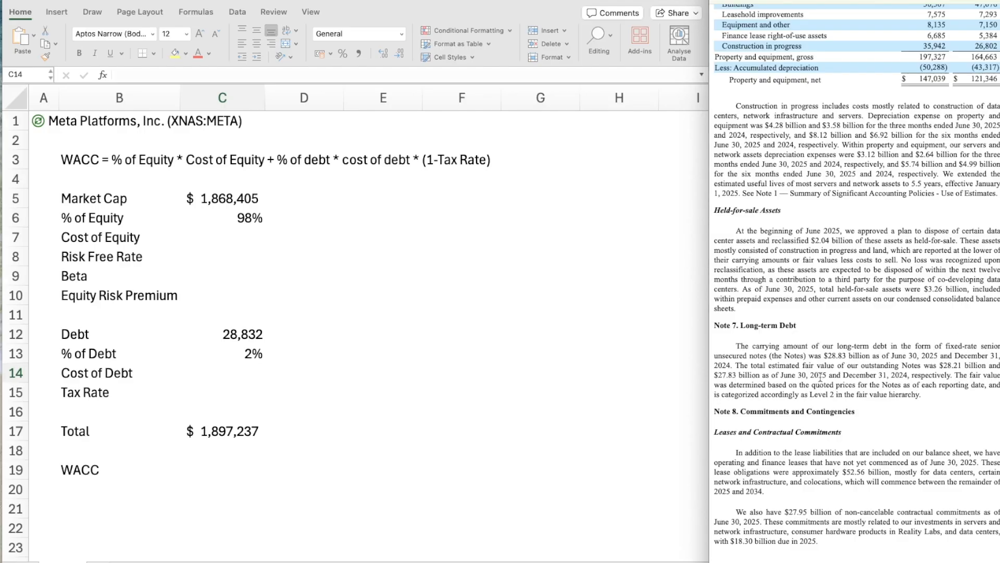
scroll(823, 386, "down", 10)
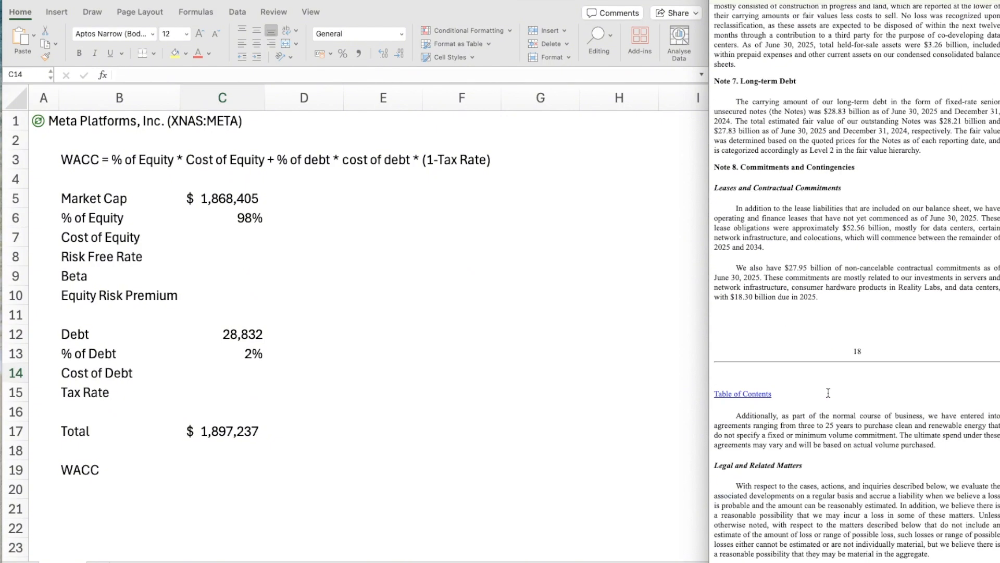
scroll(827, 392, "down", 14)
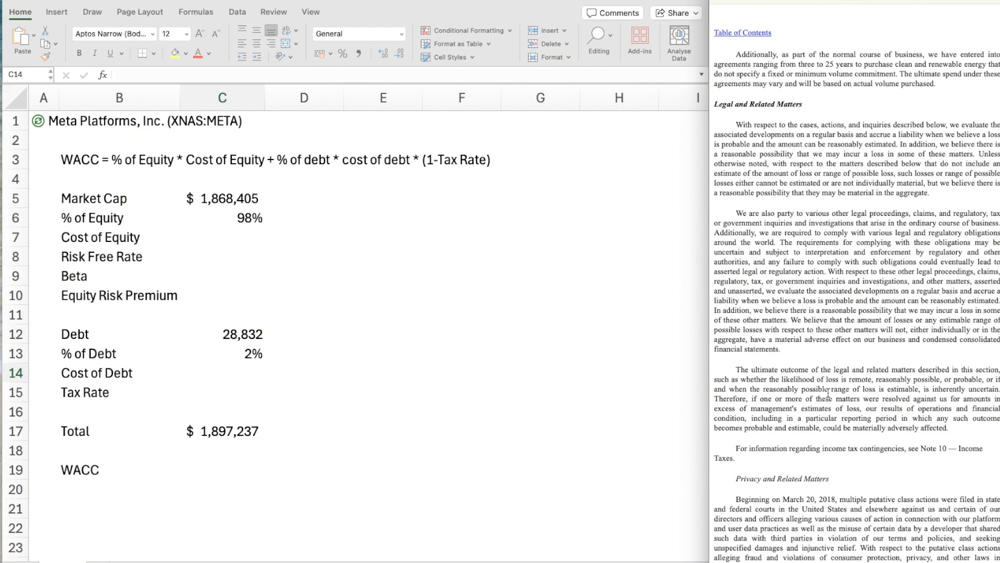
scroll(828, 394, "down", 15)
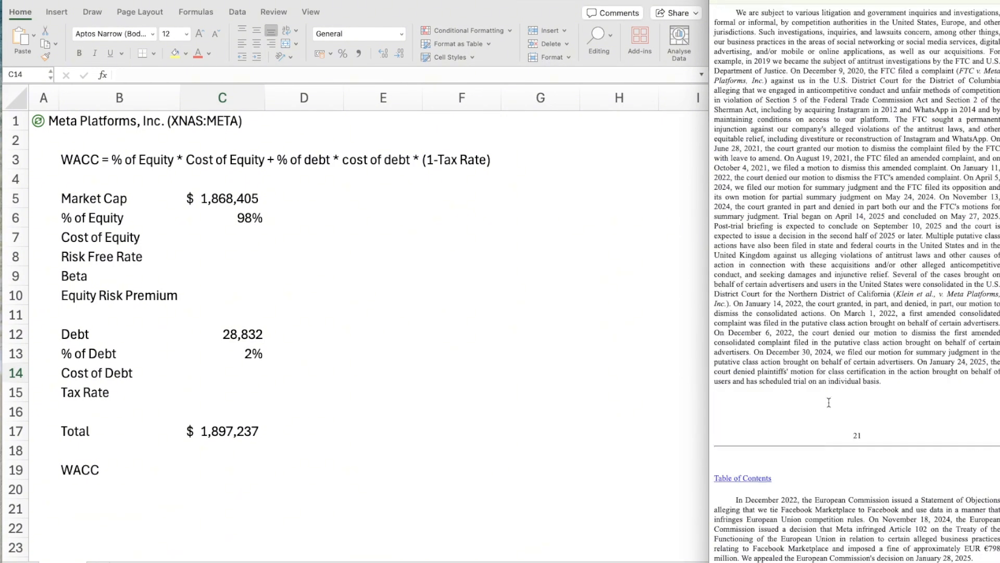
scroll(828, 402, "up", 20)
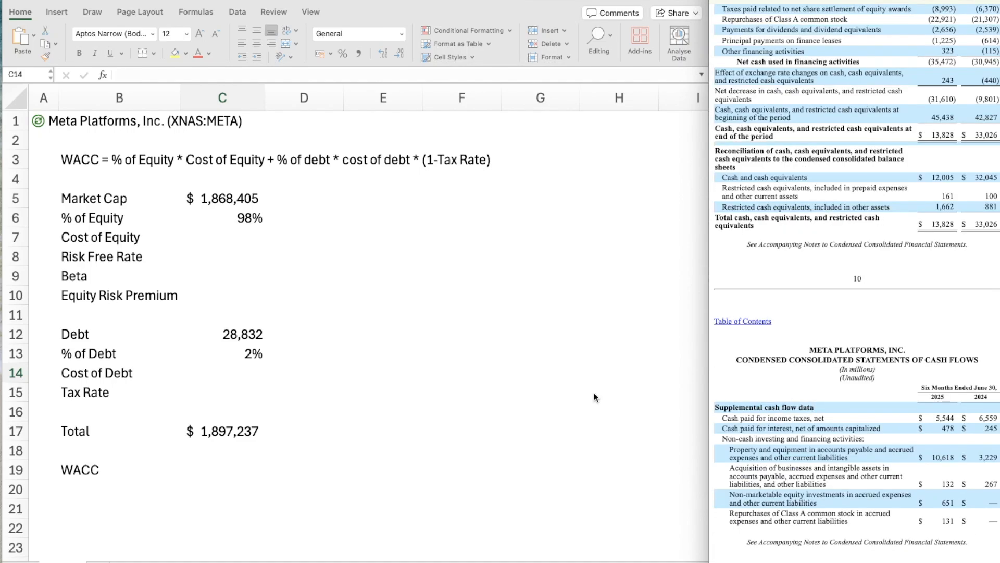
Calculate the annualised Cost of Debt in C14 with the formula =(919*2)/C12
left_click(242, 374)
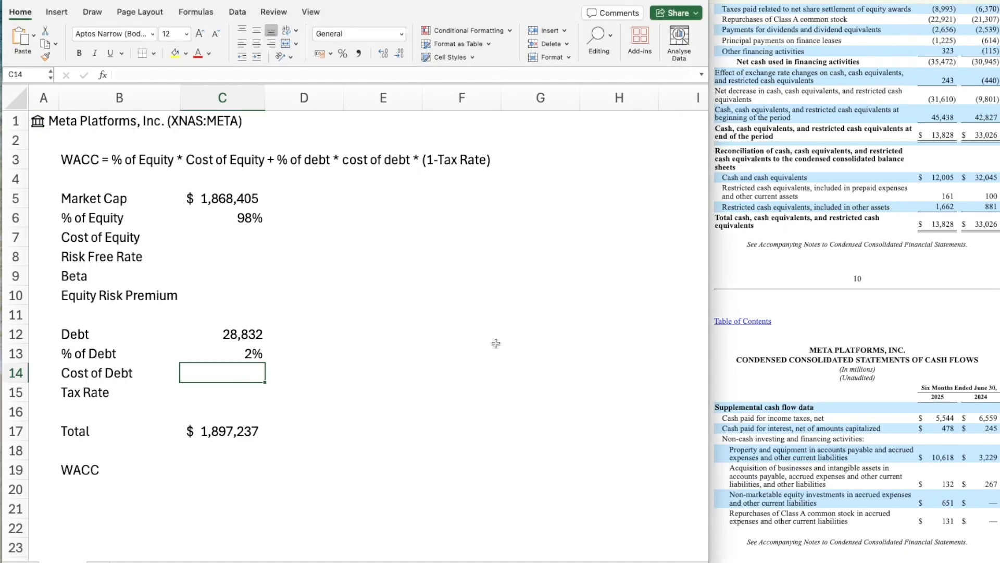
type("=919")
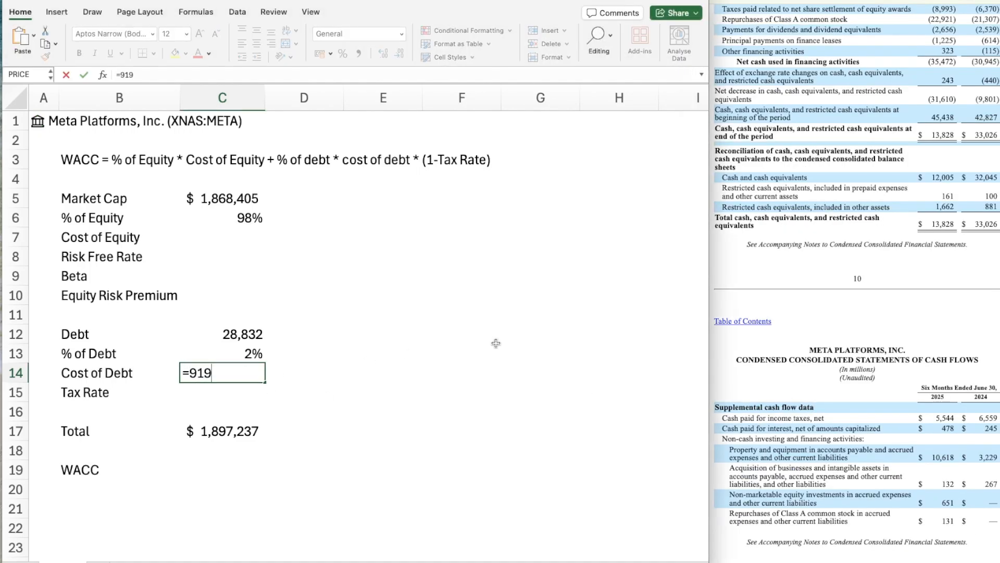
type("*2)/")
key("Up")
key("Up")
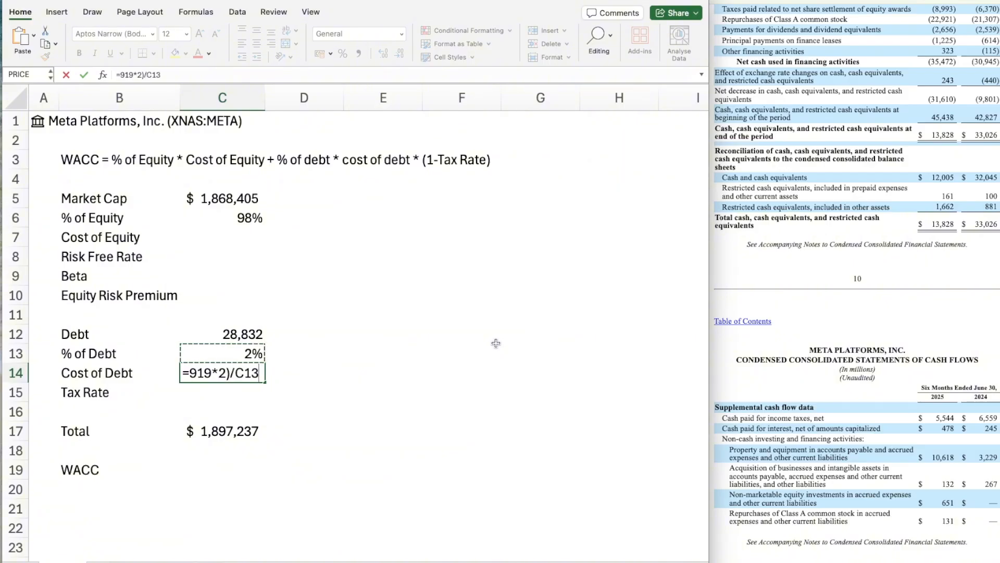
left_click(191, 373)
type("(")
key("Return")
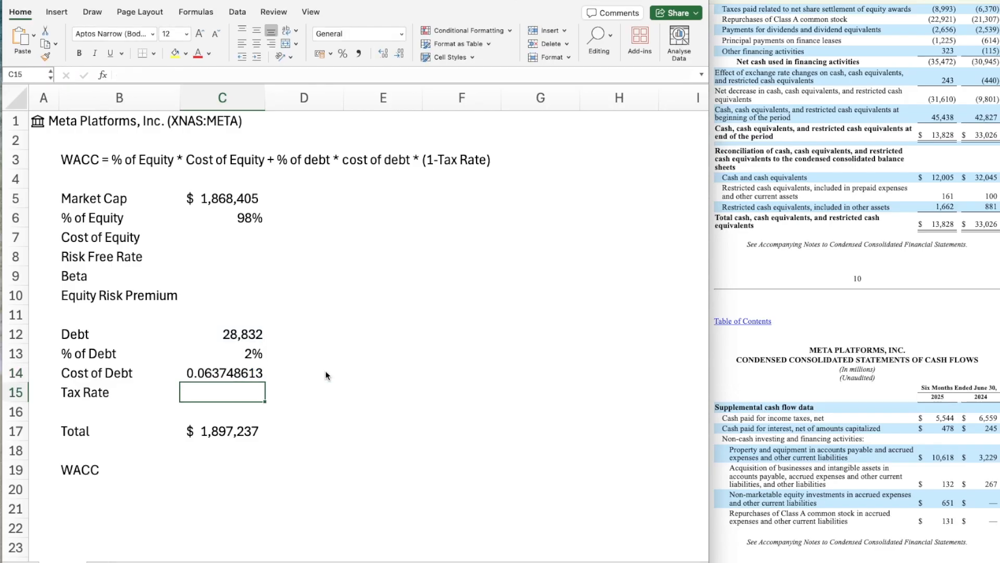
Format the Cost of Debt in C14 as a percentage without decimals
key("Up")
key("Up")
key("Up")
key("Down")
key("Down")
key("ctrl+shift+5")
key("Down")
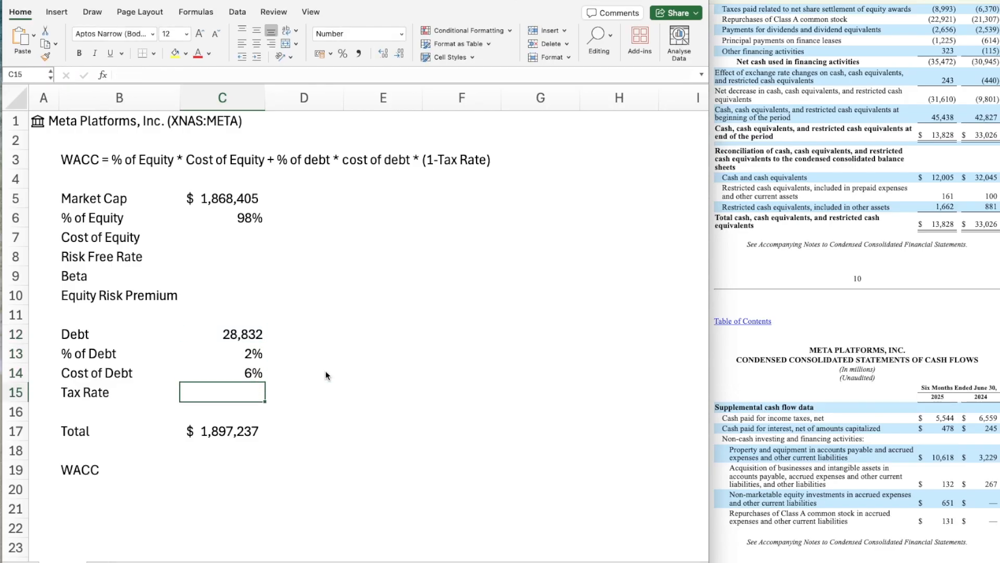
Examine the quarterly report's income tax note and second-quarter results overview for the effective tax rate needed in the Tax Rate row
left_click(828, 384)
scroll(826, 391, "down", 15)
scroll(823, 396, "down", 15)
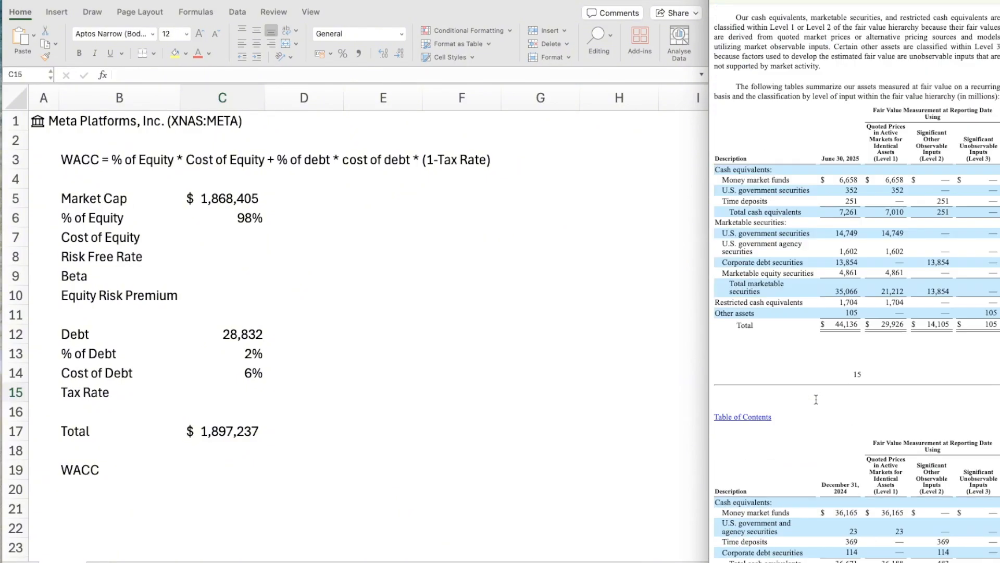
scroll(816, 405, "down", 8)
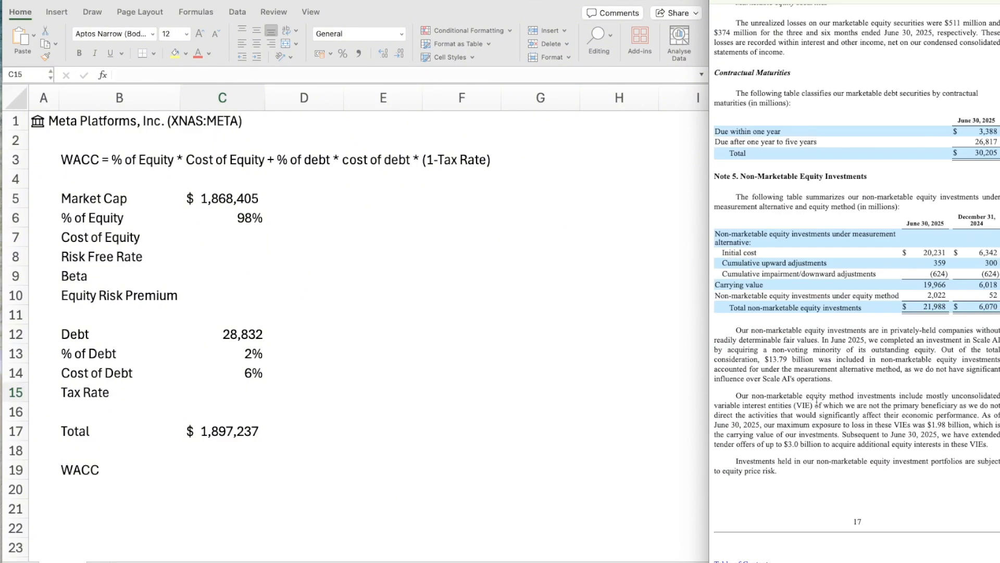
scroll(817, 406, "down", 15)
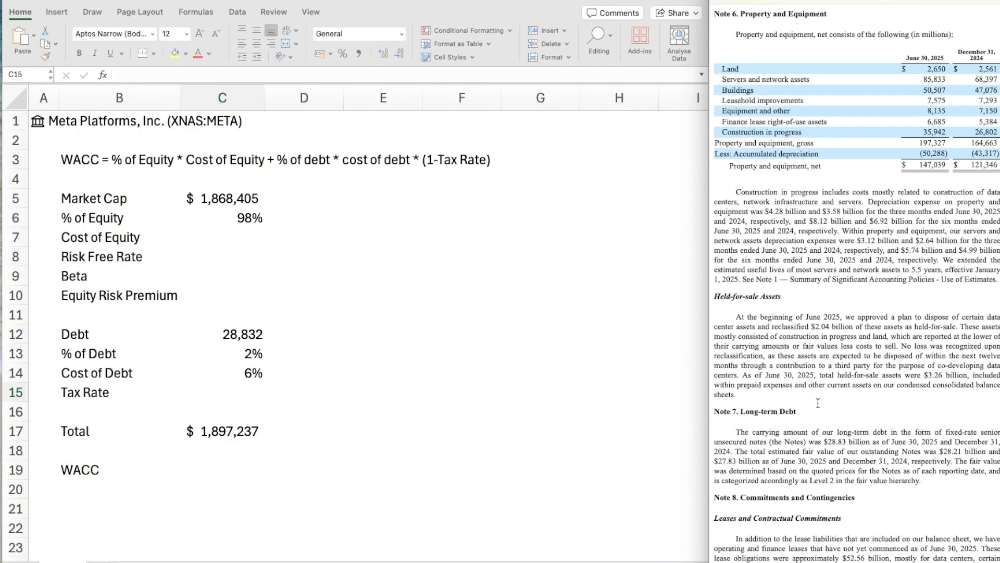
scroll(818, 403, "down", 15)
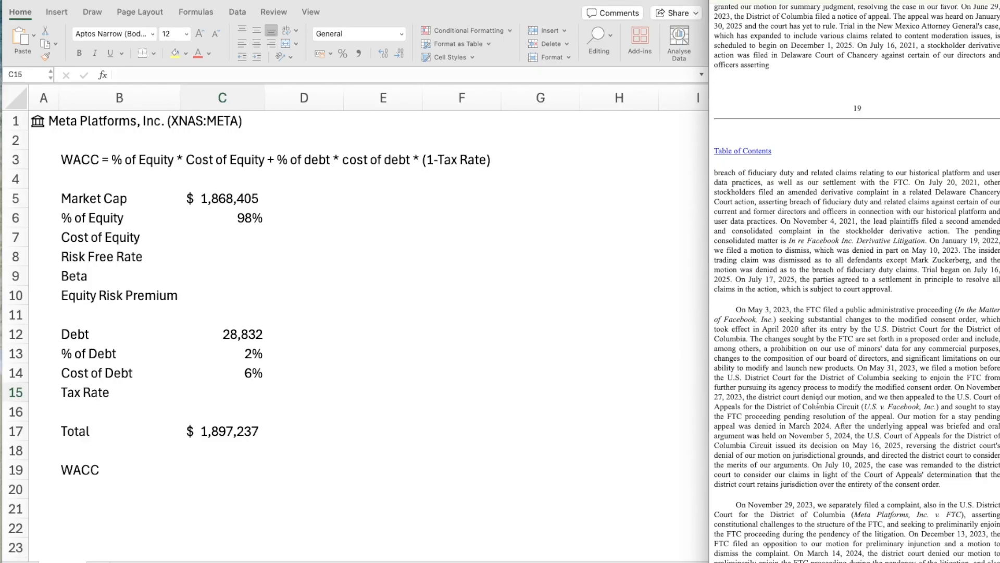
scroll(820, 403, "down", 15)
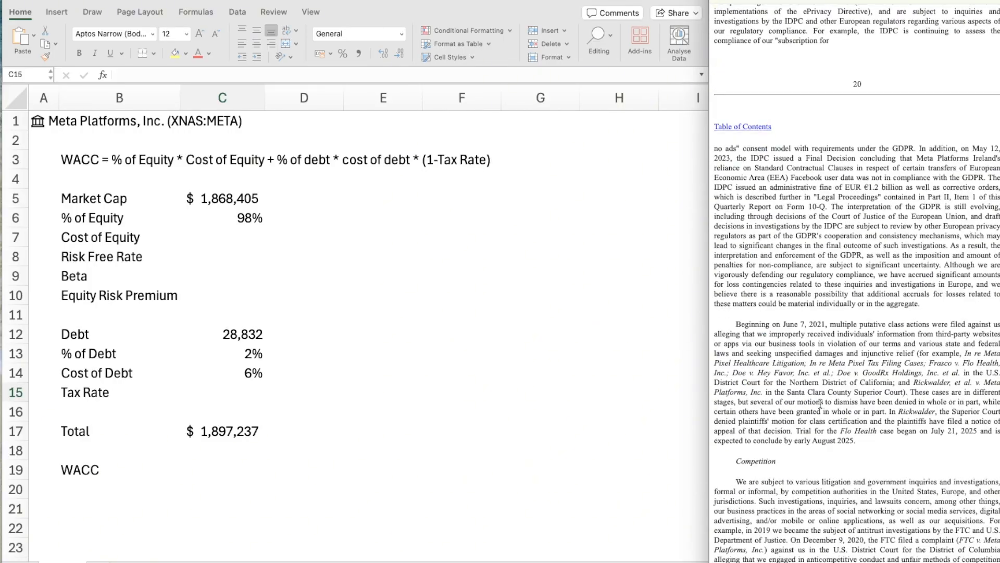
scroll(821, 404, "down", 15)
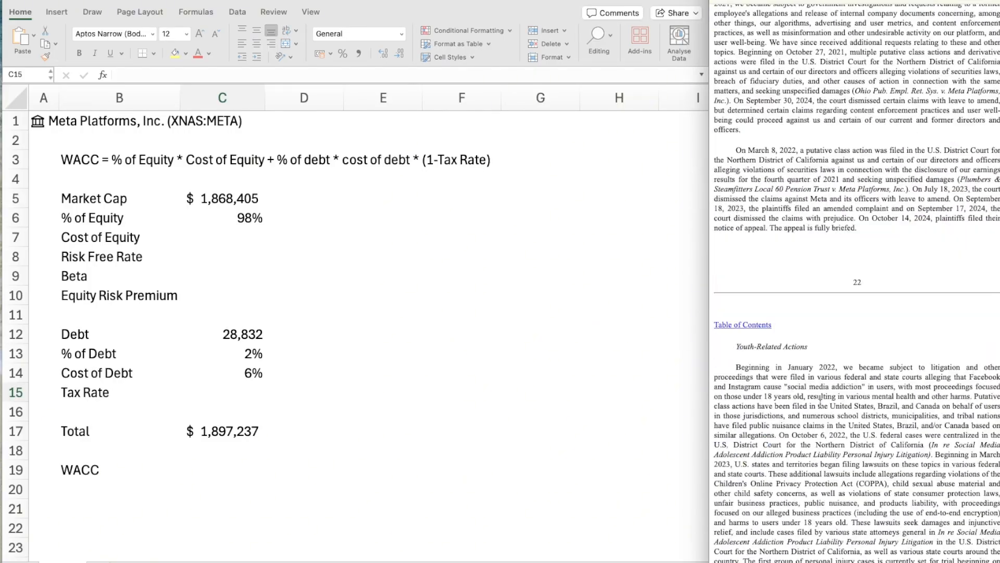
scroll(821, 404, "down", 10)
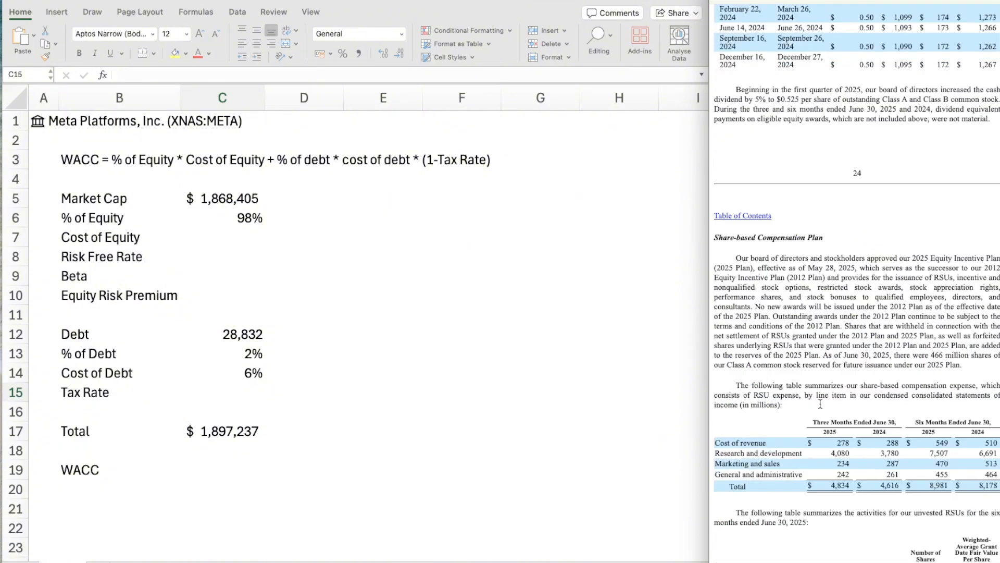
scroll(820, 407, "down", 15)
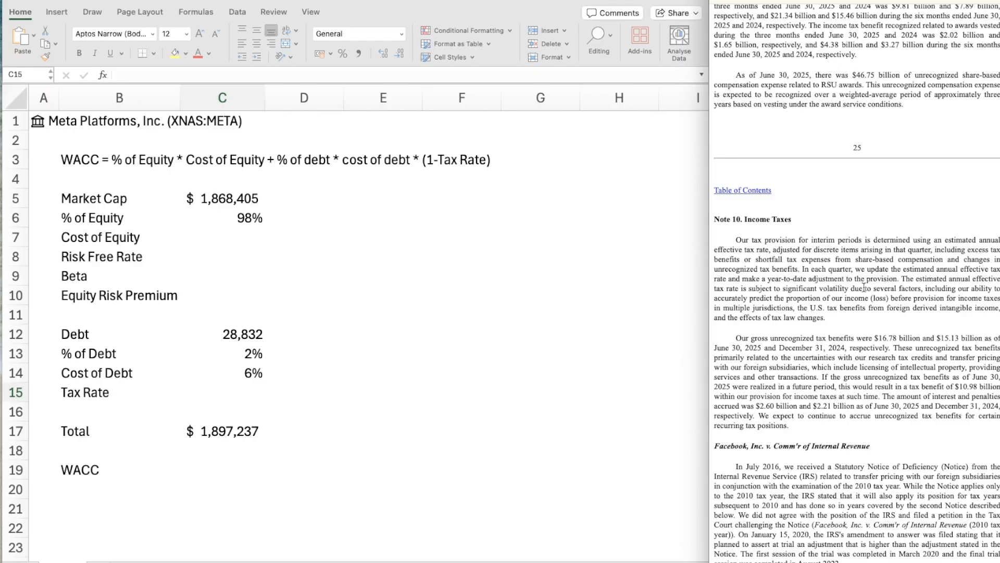
scroll(847, 285, "down", 15)
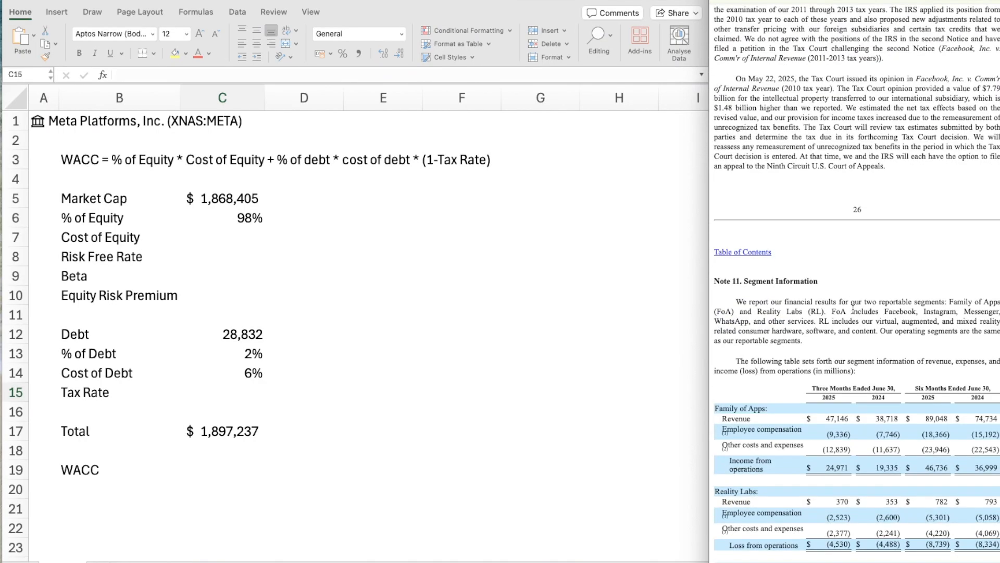
scroll(853, 310, "down", 4)
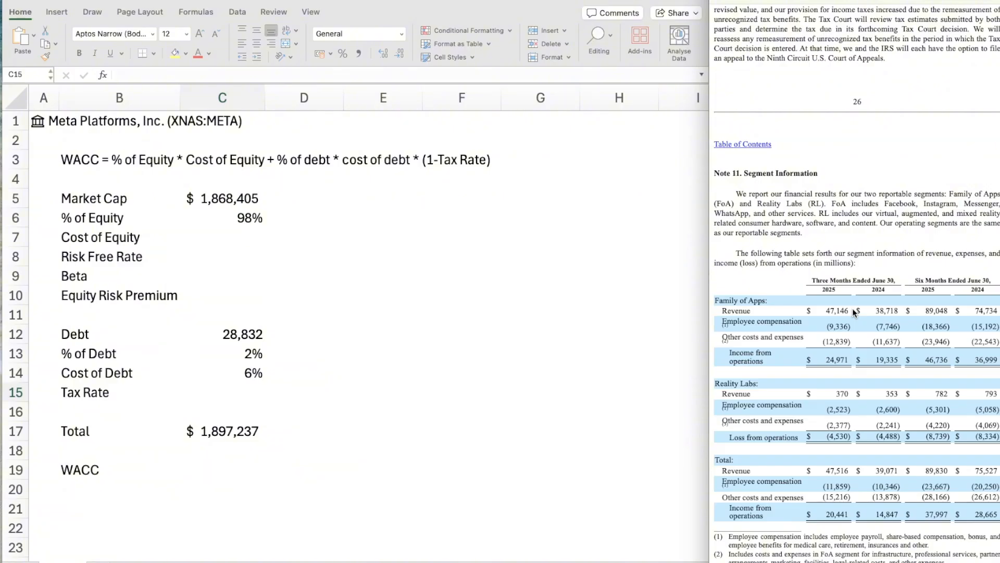
scroll(852, 307, "down", 20)
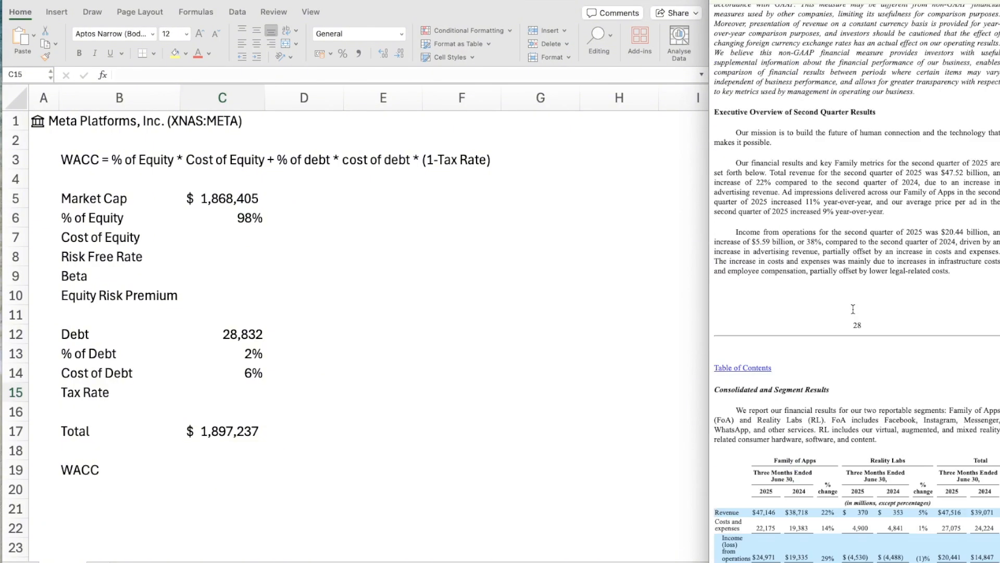
scroll(859, 326, "down", 20)
scroll(859, 326, "up", 2)
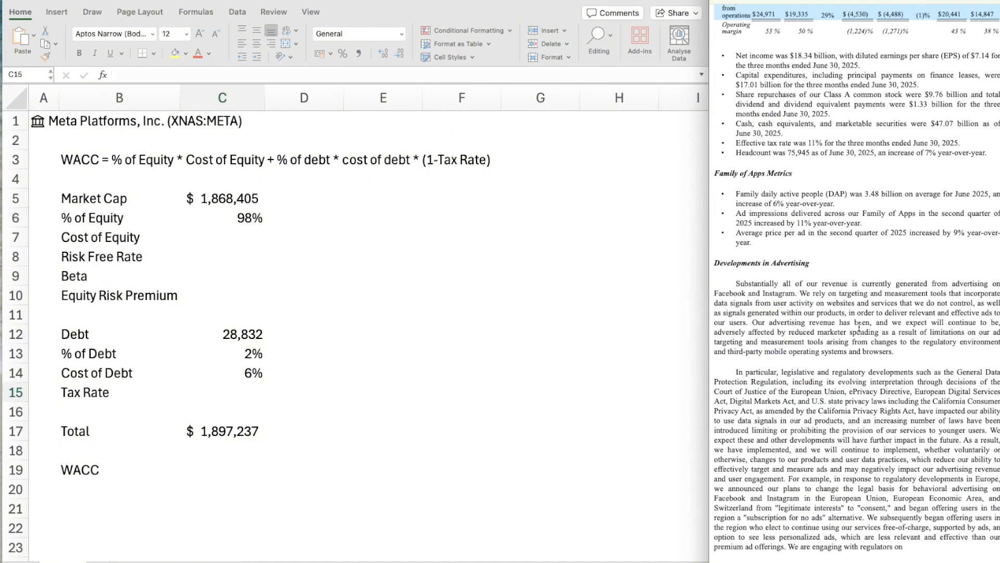
scroll(837, 167, "up", 2)
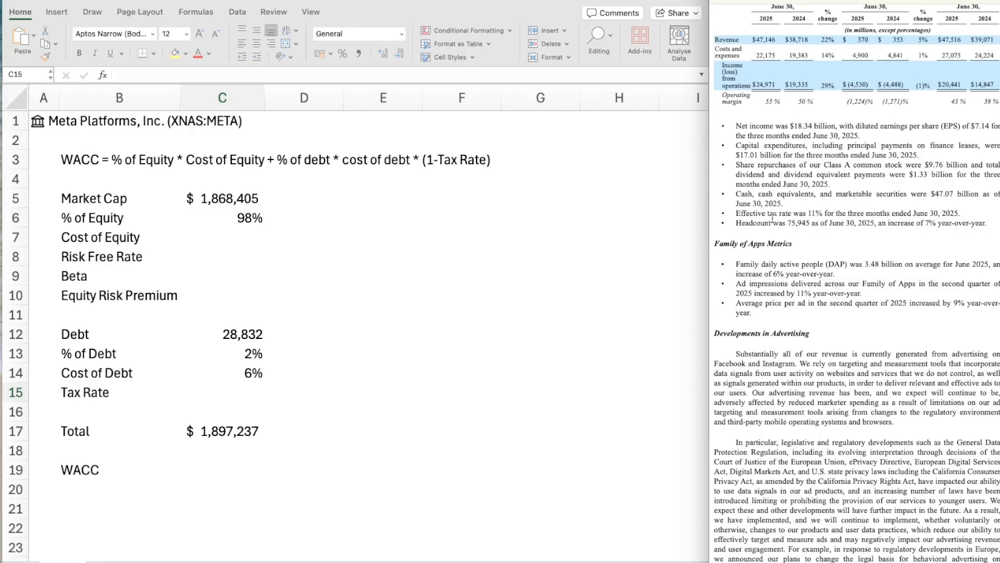
scroll(812, 213, "up", 8)
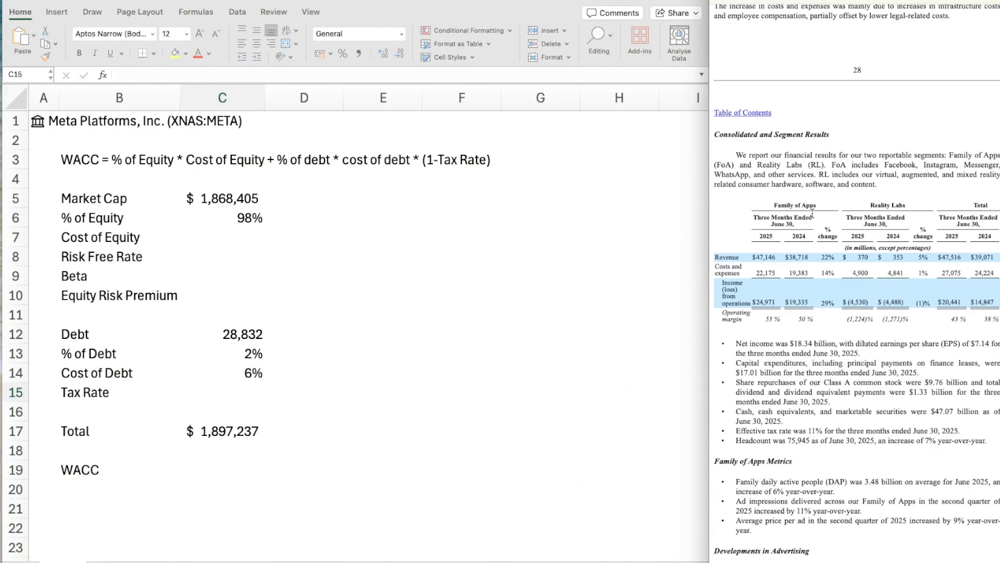
scroll(813, 217, "down", 1)
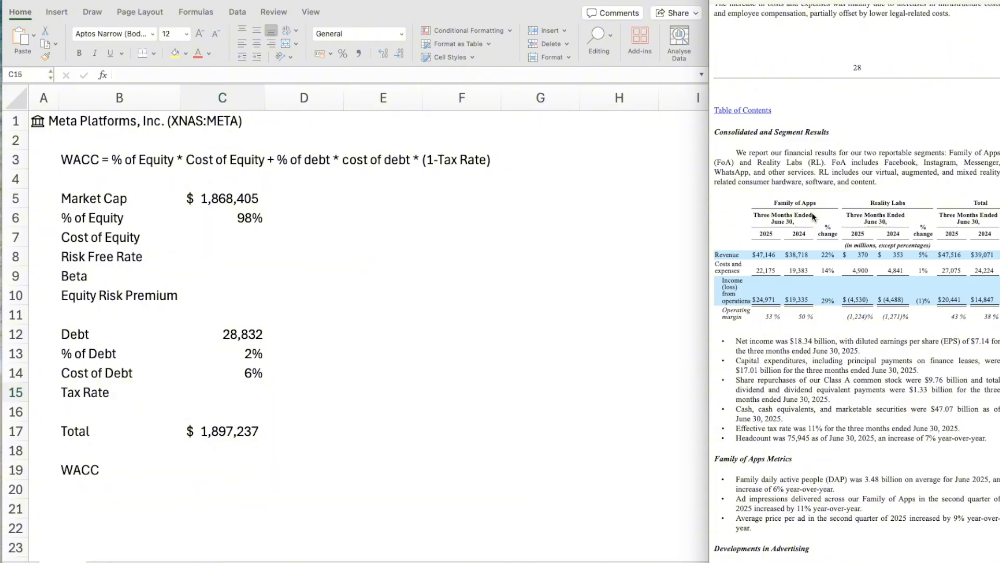
Enter 11% as the Tax Rate in C15, taken from the quarterly report's effective tax rate
scroll(812, 216, "down", 3)
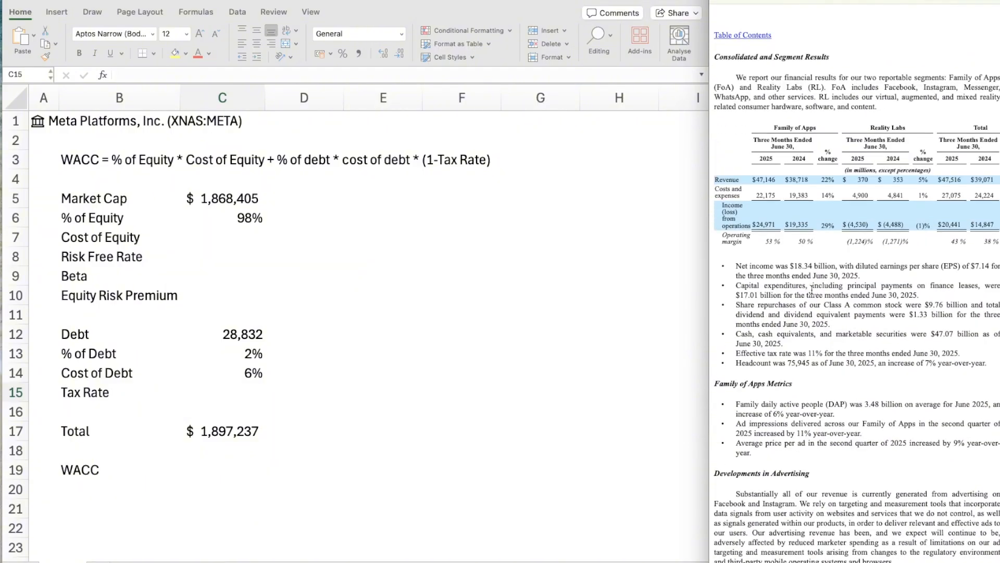
scroll(811, 290, "down", 12)
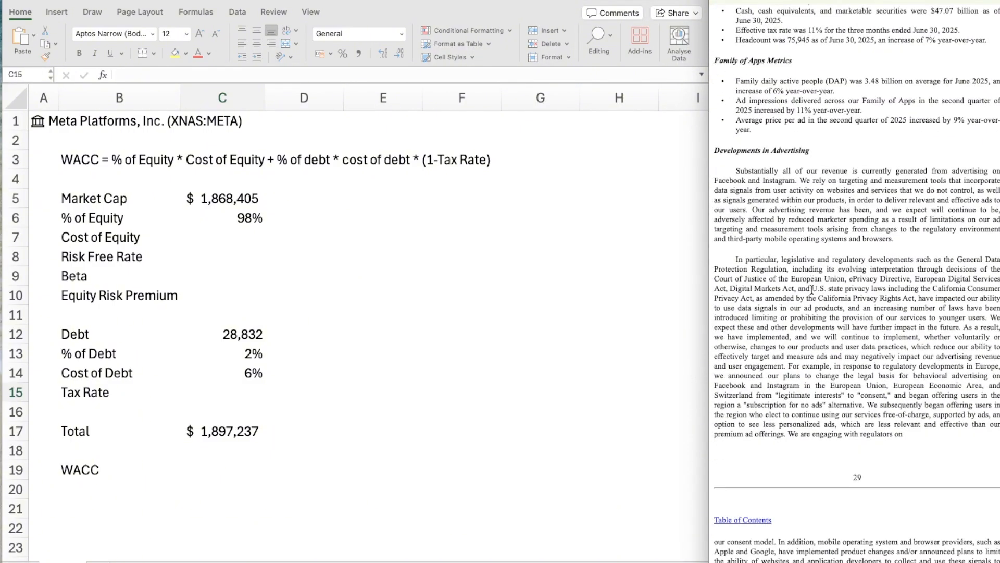
scroll(811, 288, "down", 20)
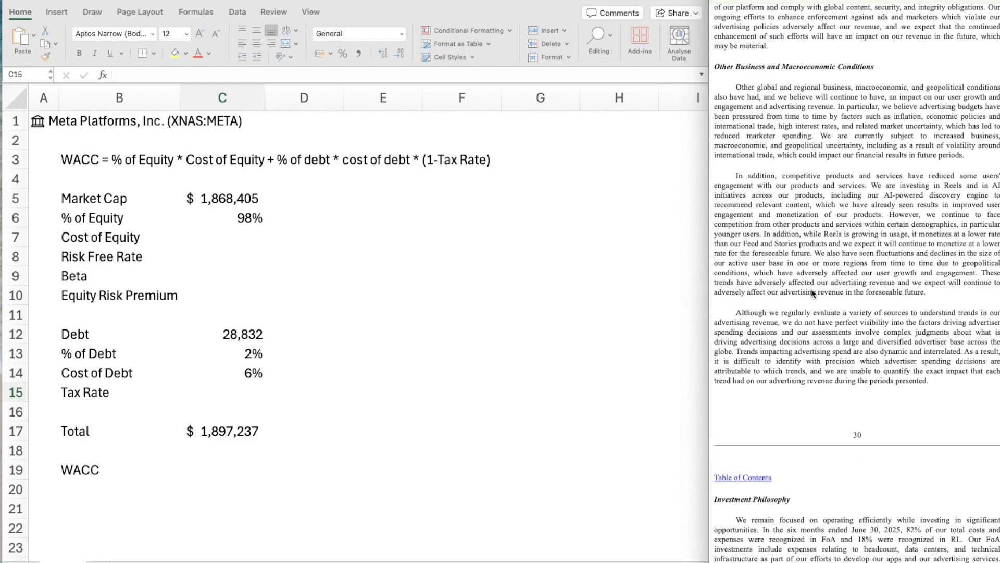
scroll(809, 290, "down", 10)
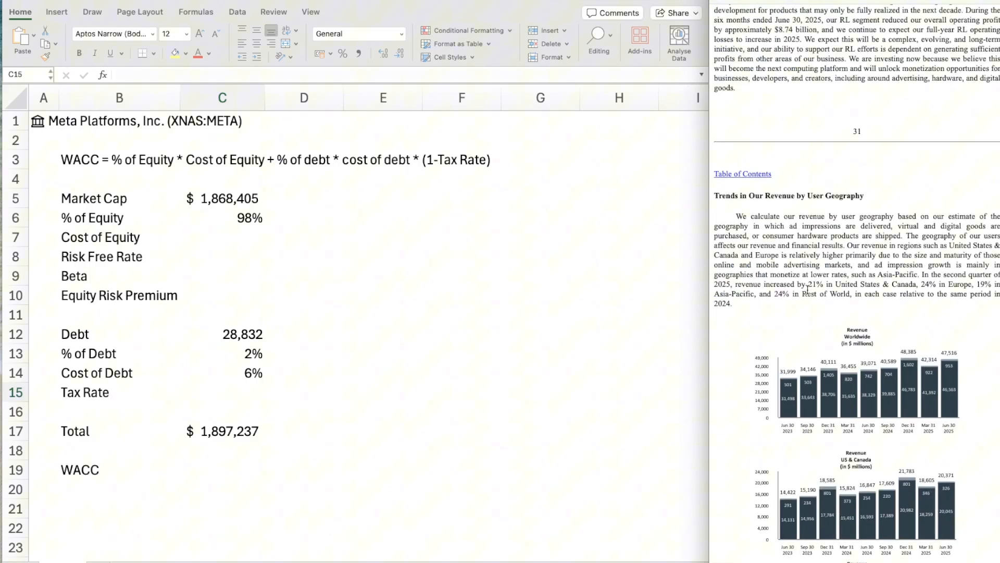
left_click(247, 394)
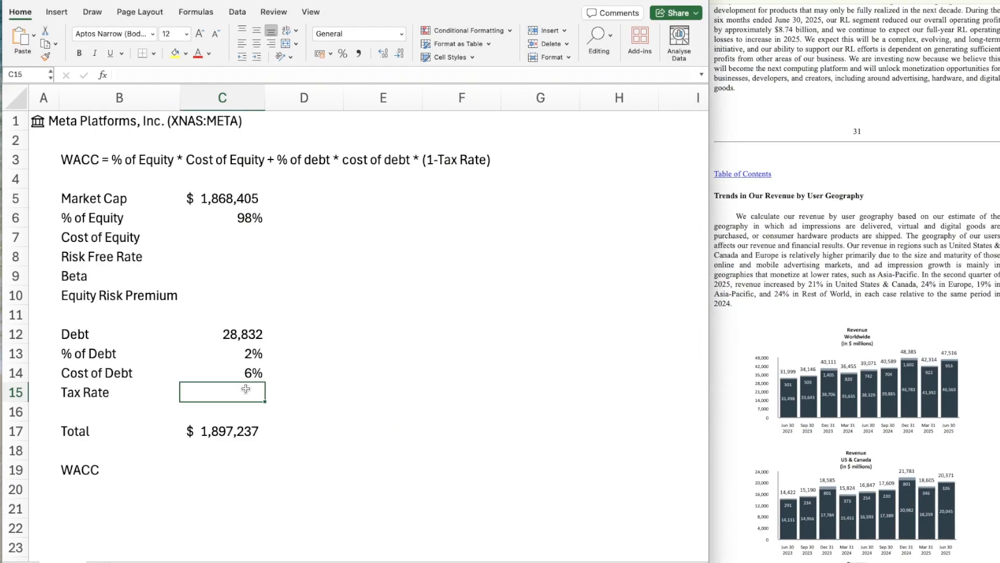
type("11%")
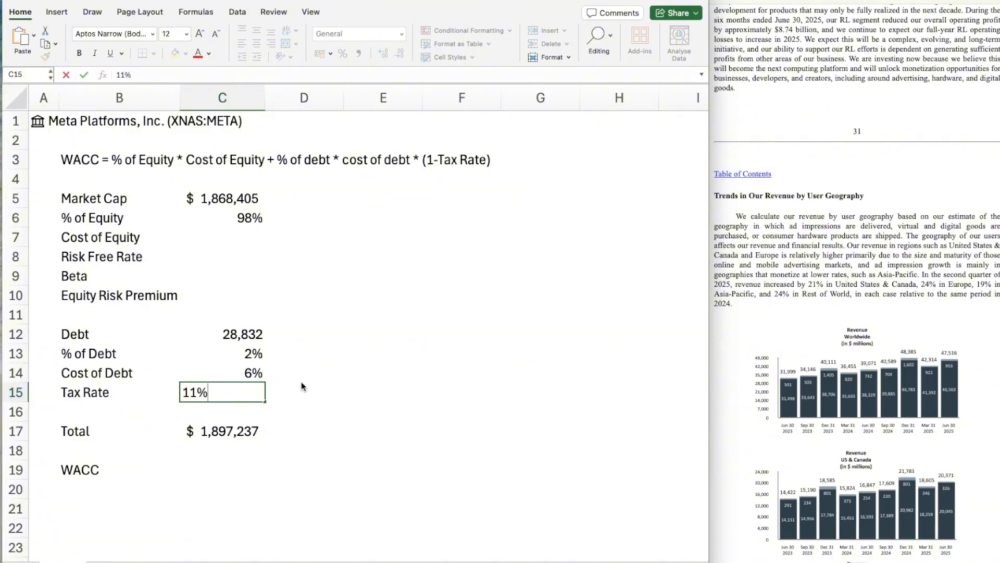
key("Return")
key("Up")
key("Up")
key("Down")
key("Up")
key("Up")
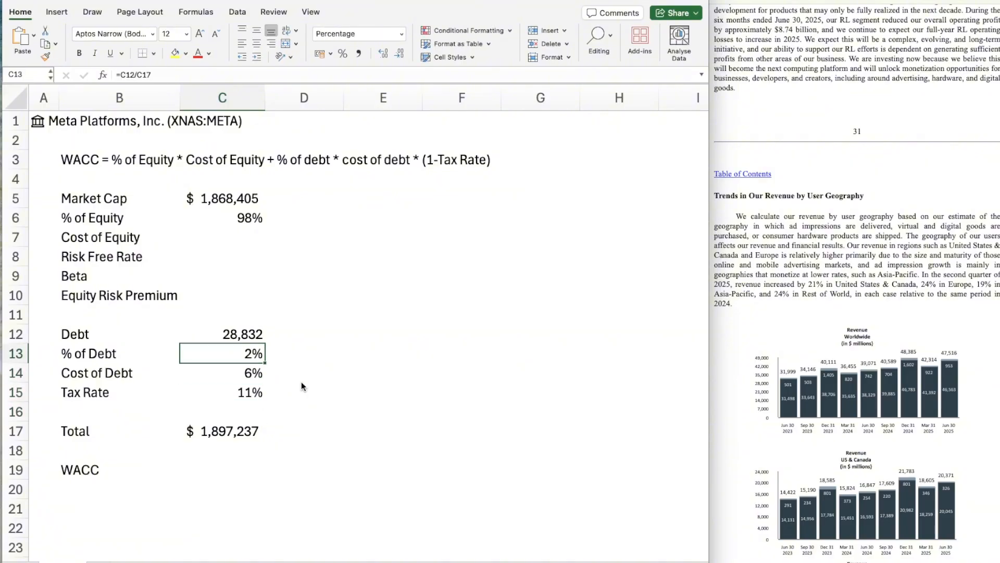
key("Down")
key("Down")
key("Down")
key("Up")
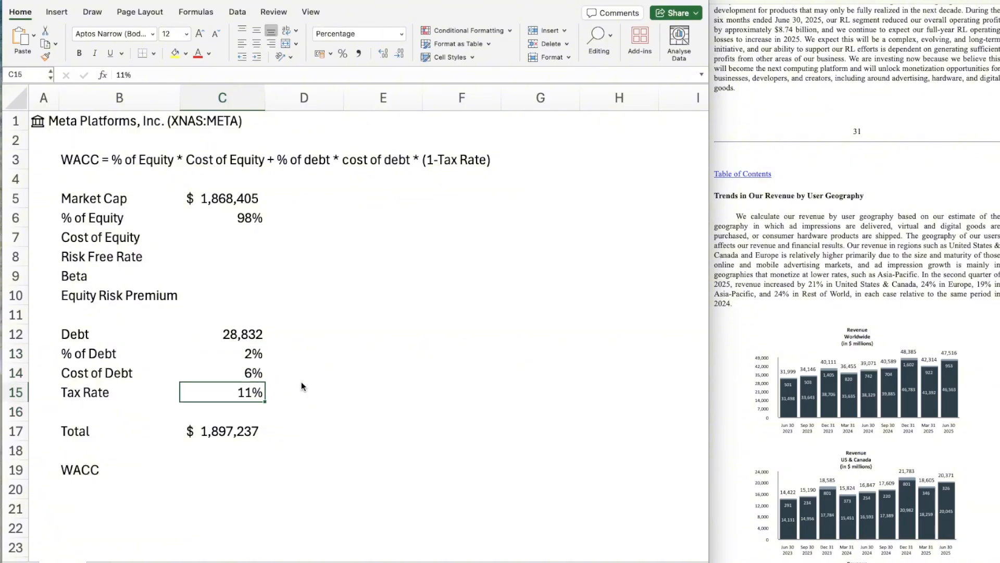
left_click(233, 231)
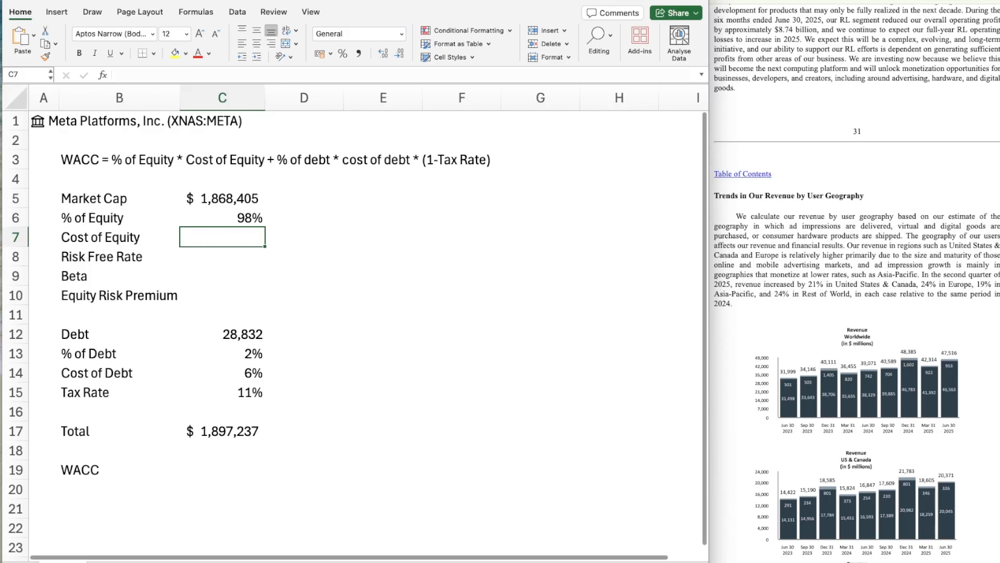
Open a blank worksheet, hide its gridlines and narrow column A
left_click(100, 562)
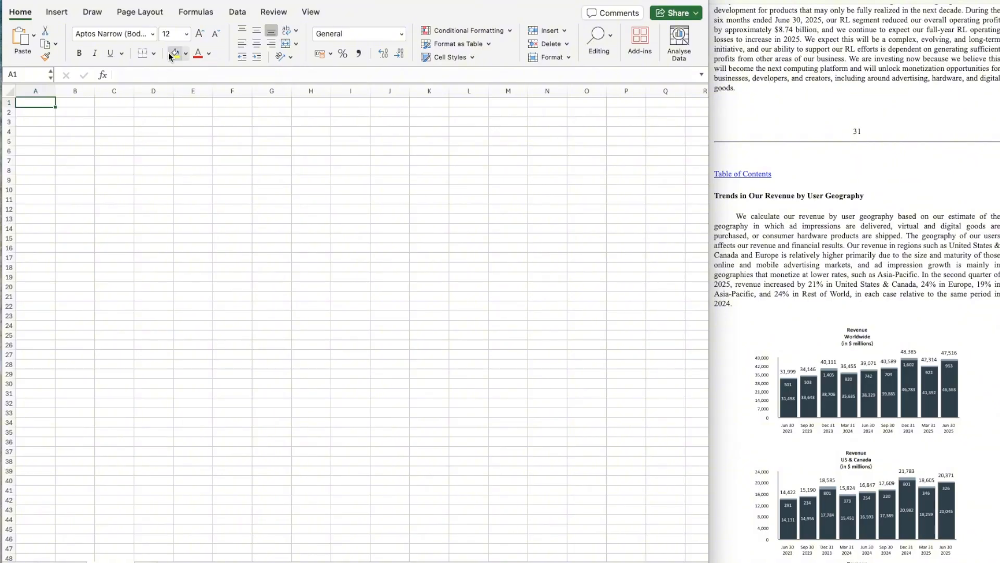
left_click(158, 14)
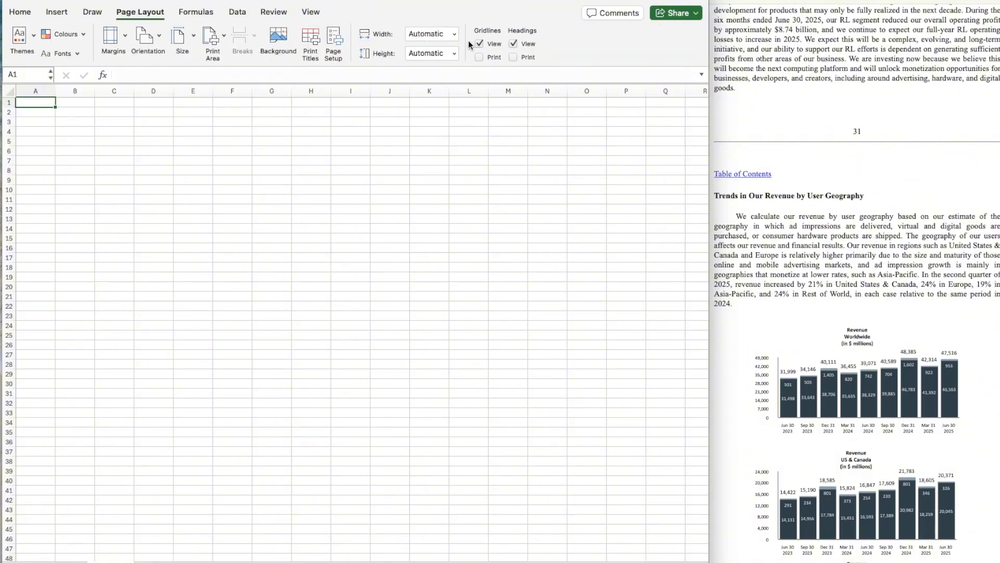
left_click(478, 44)
mouse_move(53, 95)
left_mouse_down()
mouse_move(31, 90)
mouse_move(117, 88)
mouse_move(71, 90)
left_mouse_up()
Enter an X centred in cell A3 as a section marker
left_click(22, 122)
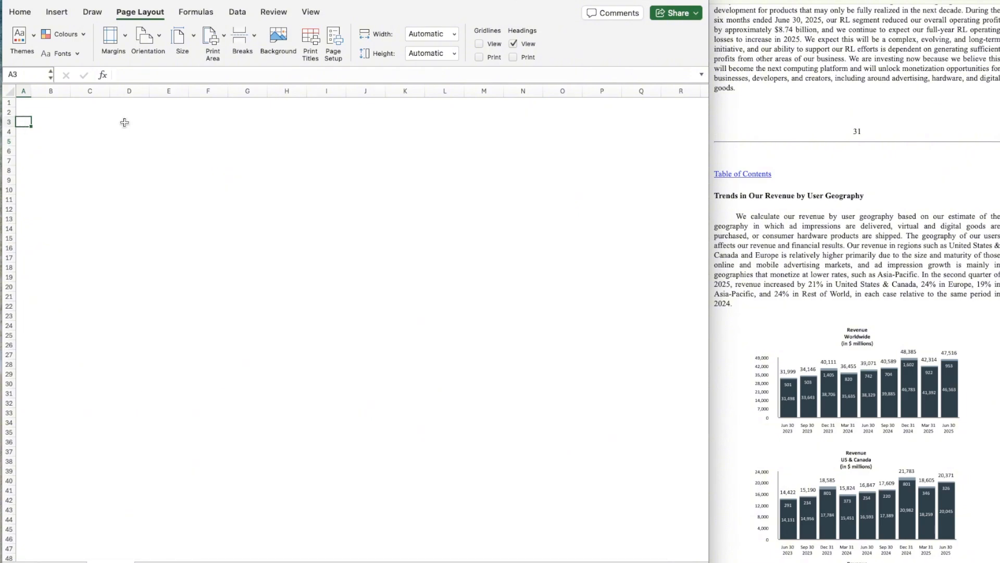
type("X")
left_click(21, 11)
left_click(60, 112)
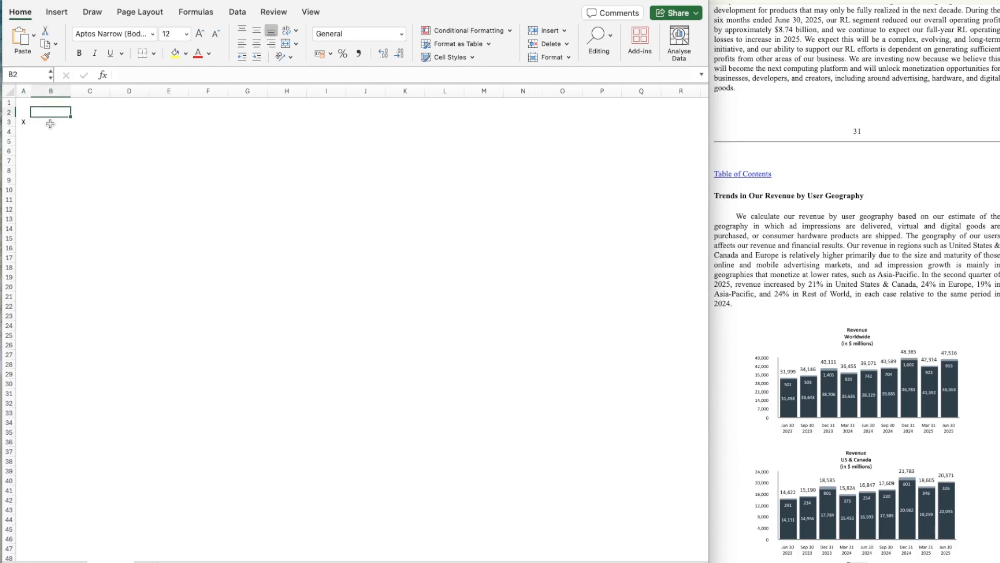
Choose the dark blue theme colour as the background fill for the header band B3:J3
left_click_drag(50, 123, 172, 122)
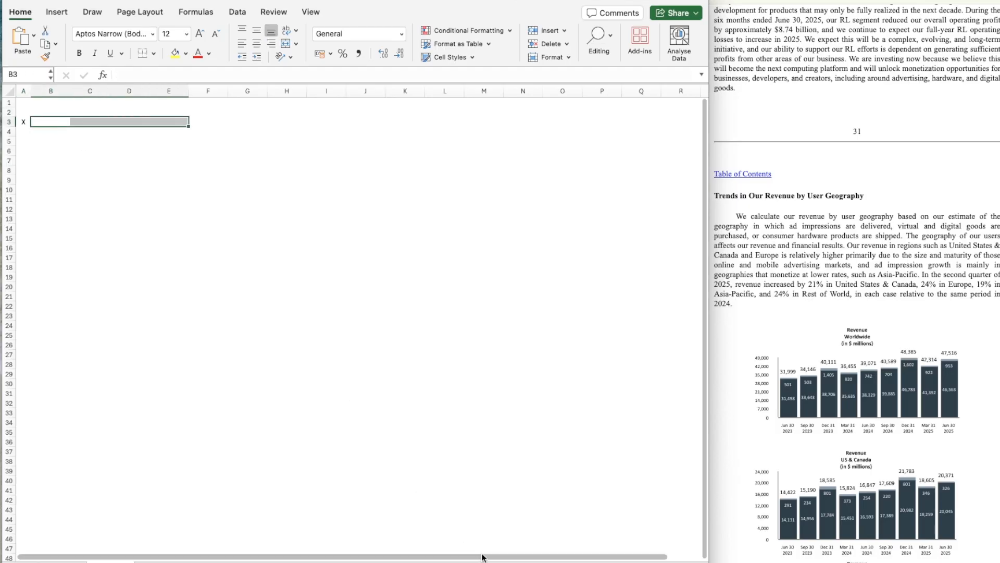
scroll(370, 397, "up", 2)
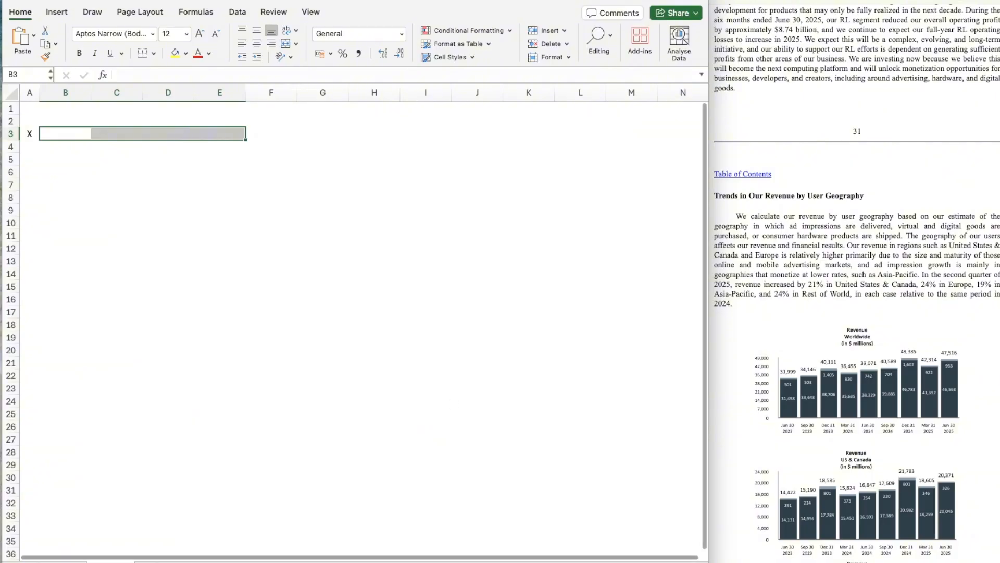
scroll(265, 238, "up", 2)
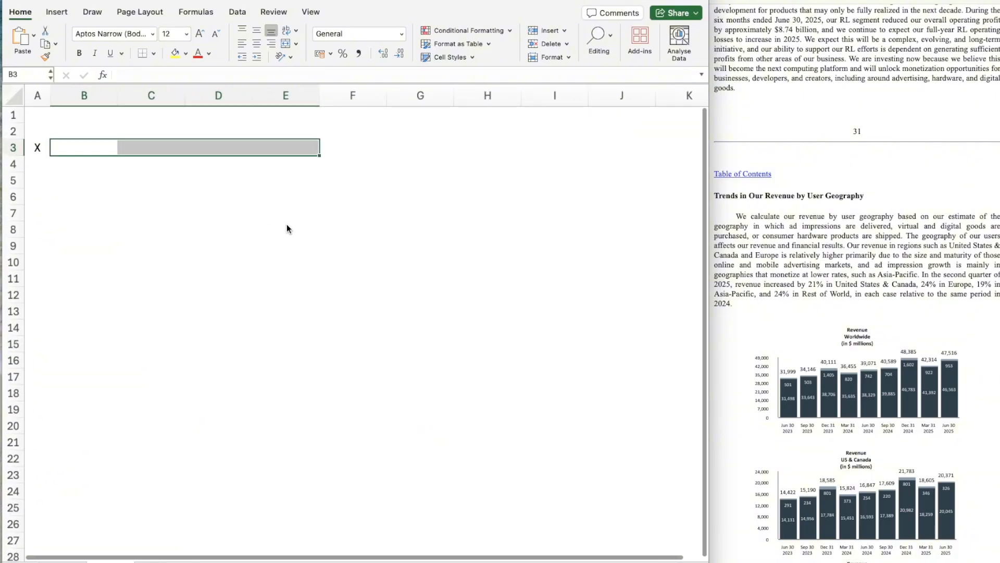
left_click(88, 144)
key("shift+Right")
key("shift+Right")
key("shift+Right")
key("shift+Right")
key("shift+Right")
key("shift+Right")
key("shift+Right")
key("shift+Right")
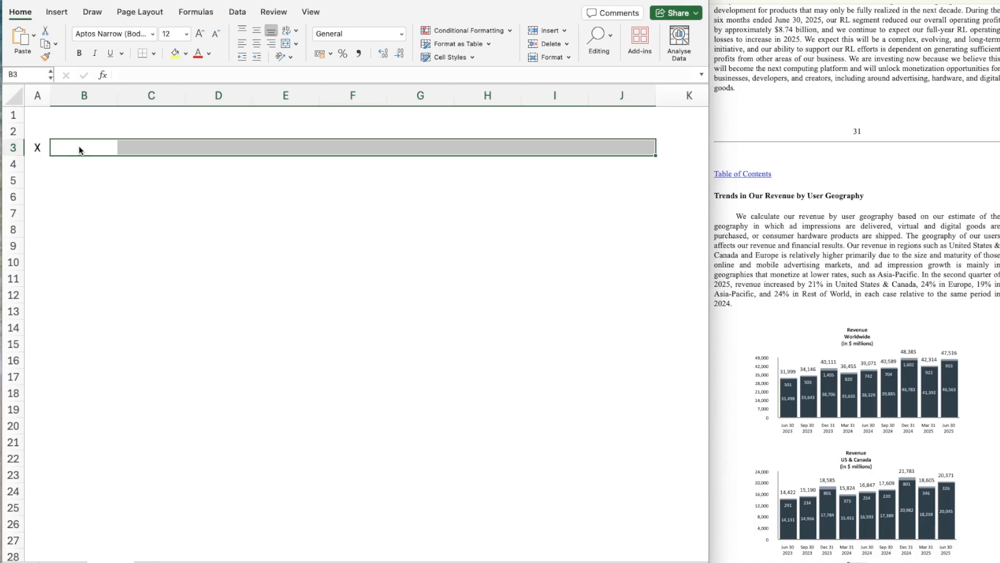
key("super+1")
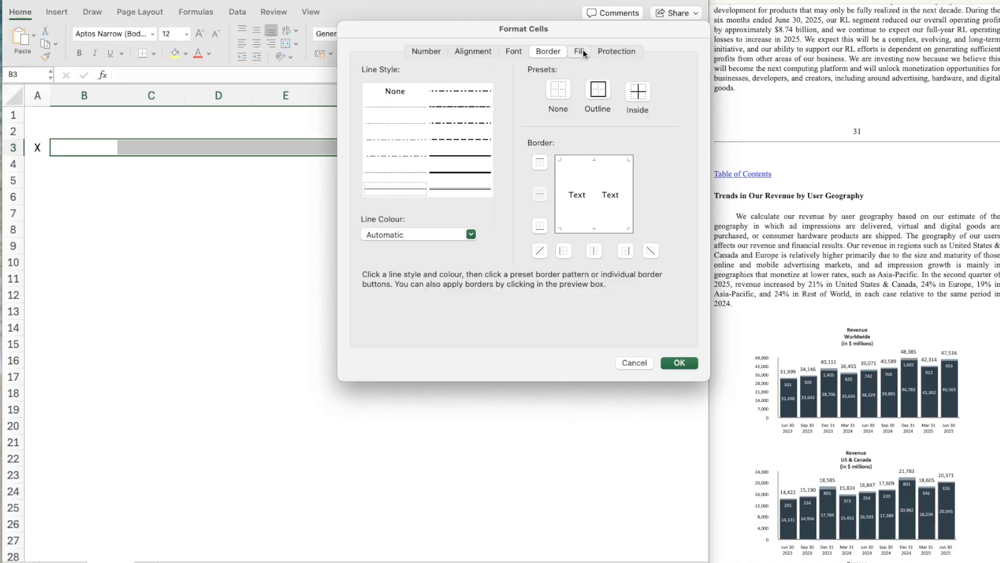
left_click(581, 51)
left_click(450, 97)
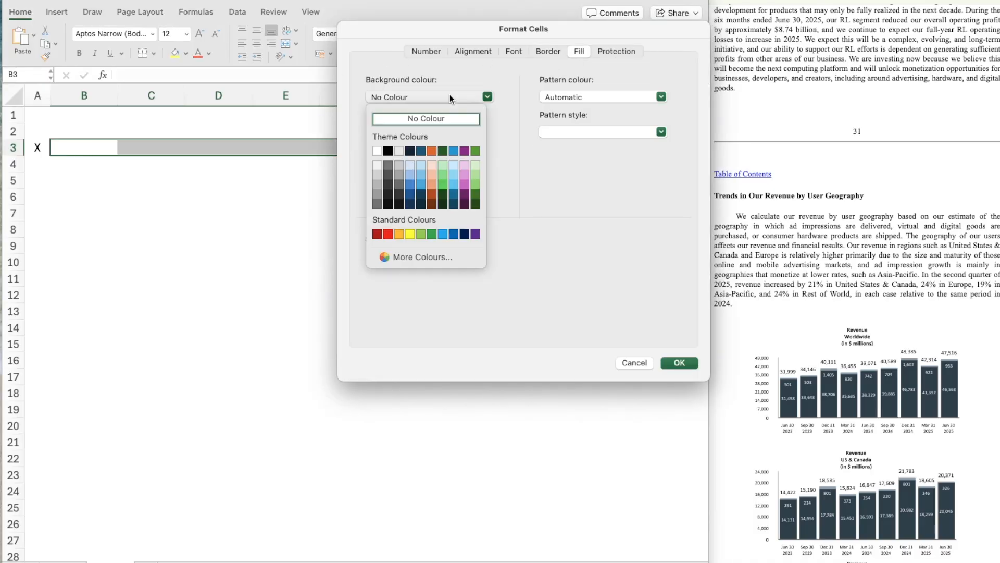
left_click(420, 151)
Set the font colour of the header band B3:J3 to light grey and apply the cell formatting
left_click(511, 52)
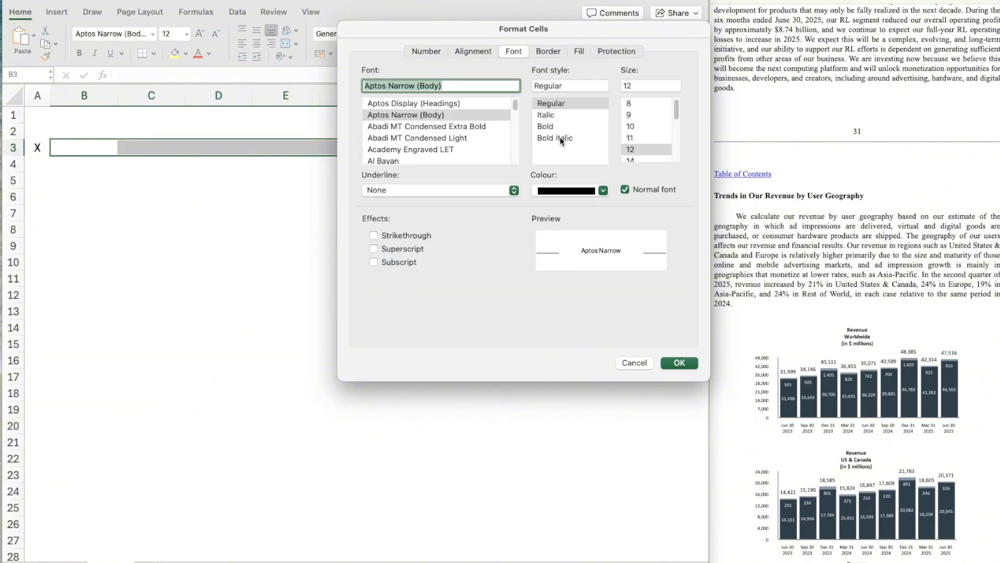
left_click(603, 191)
left_click(565, 245)
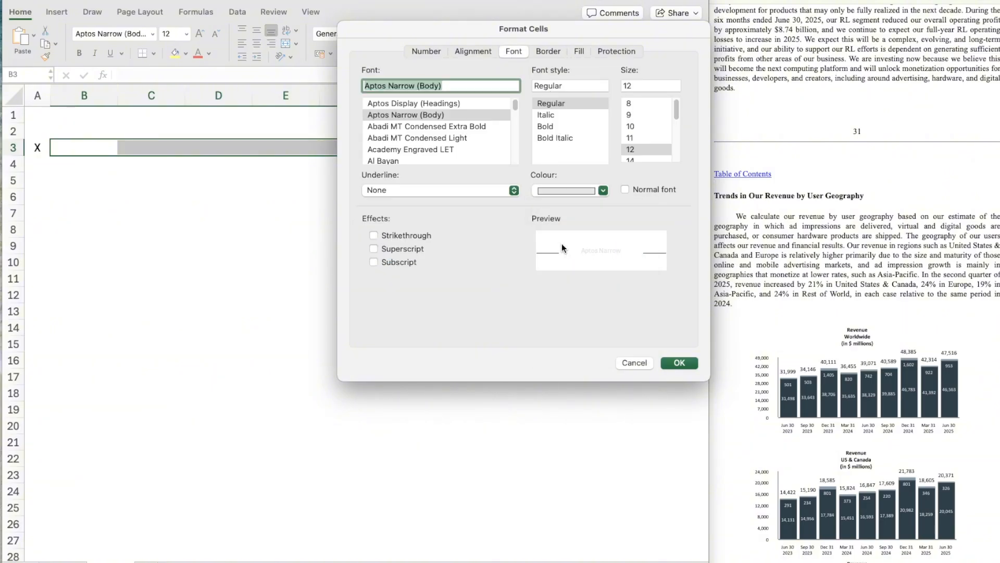
key("Return")
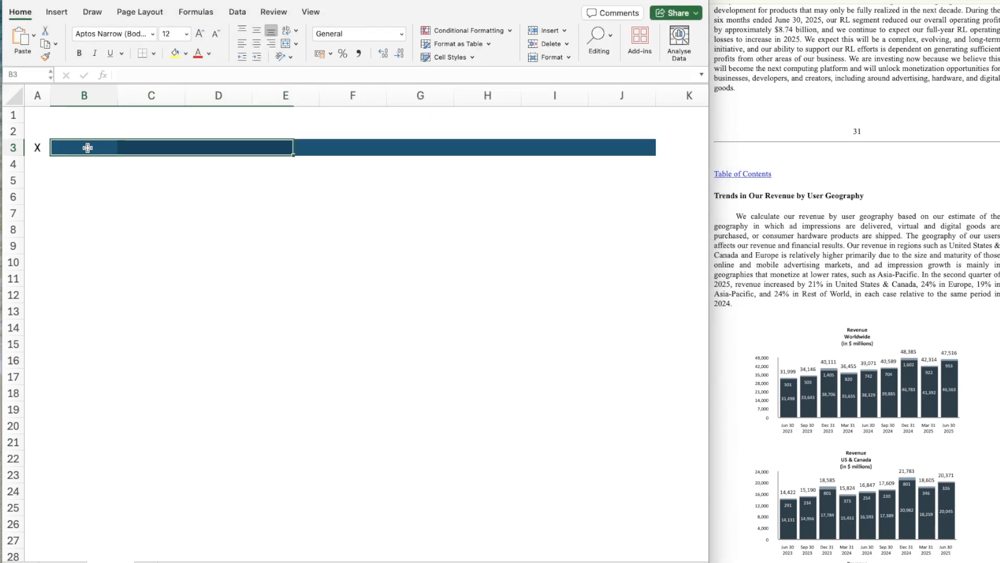
Title the header band "Cost of Equity" in B3 and add a "Cost of Equity" label in B5
type("Cost of Equity")
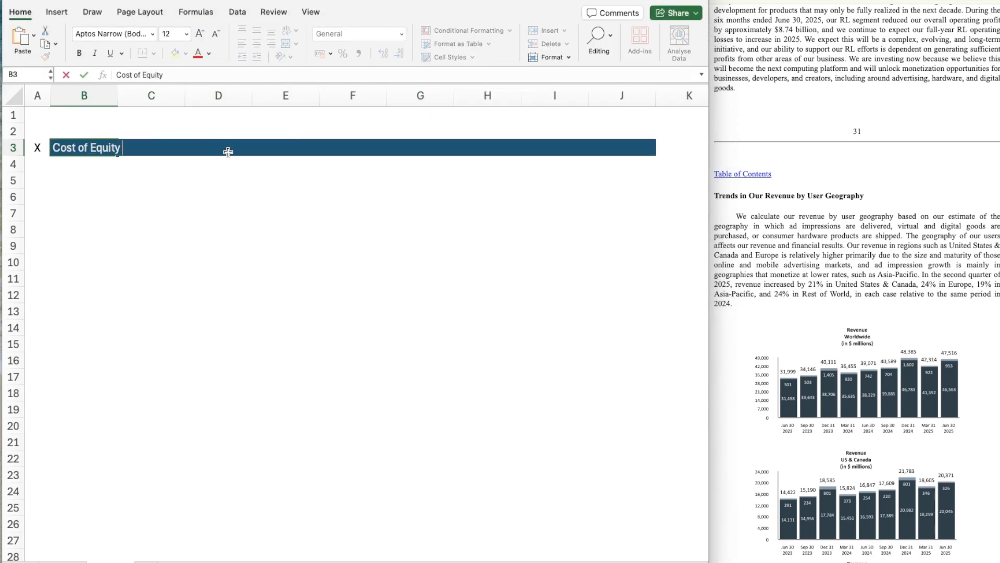
key("Return")
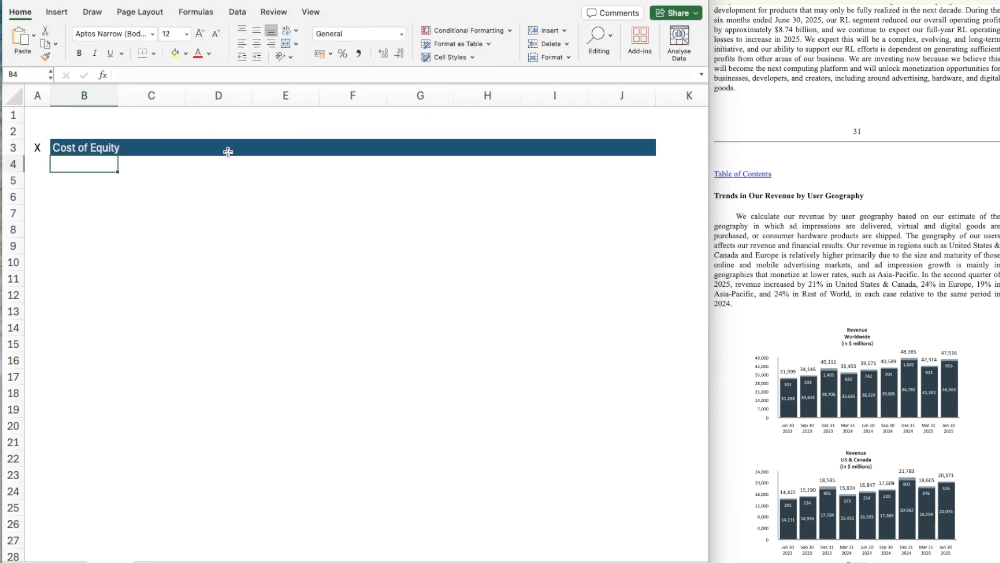
key("Return")
type("Cost ")
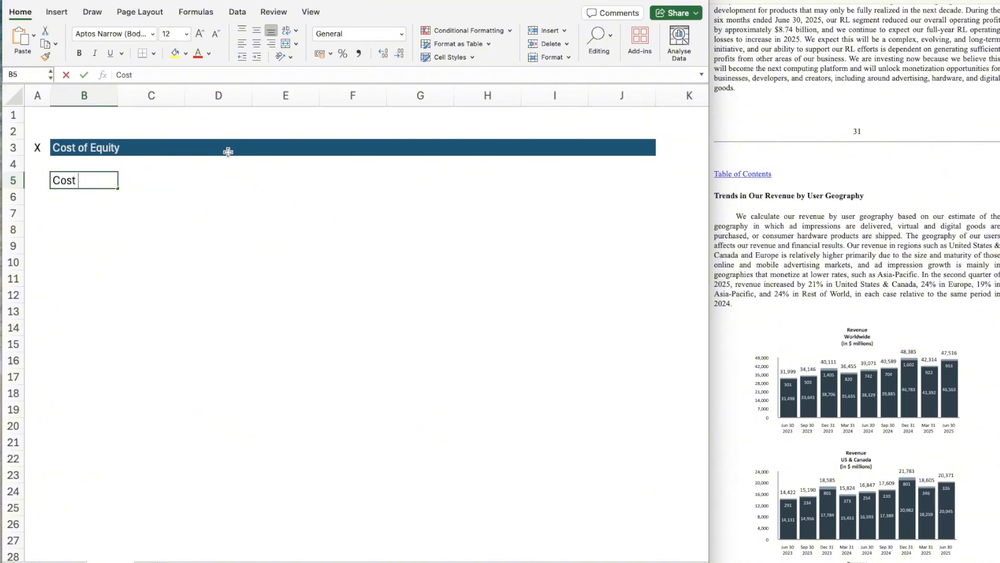
type("of Equity")
key("Return")
key("Return")
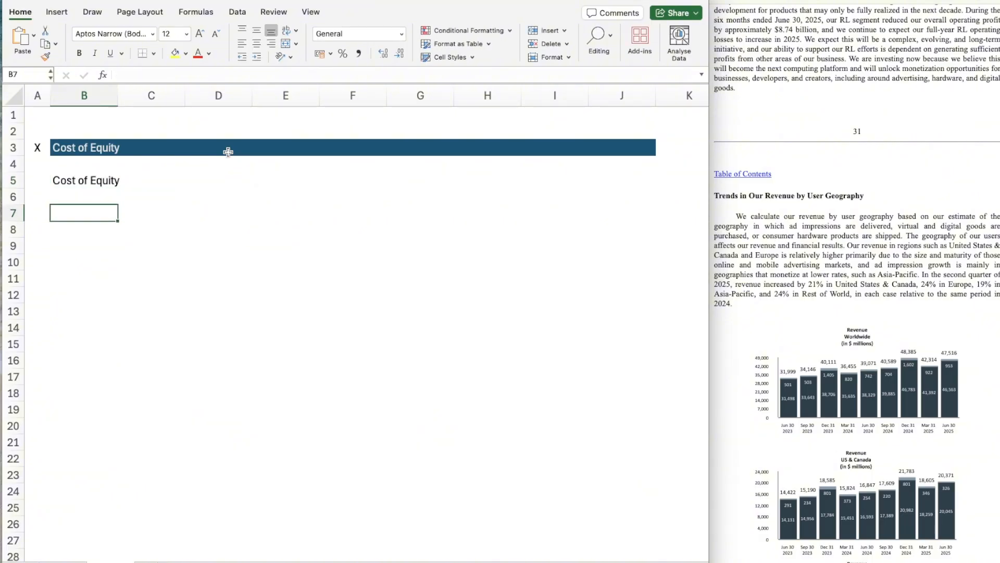
Add the labels "Risk Free Rate", "Beta" and "Equity Risk Premium" in B7:B9 and widen column B to fit them
type("Risk Fr")
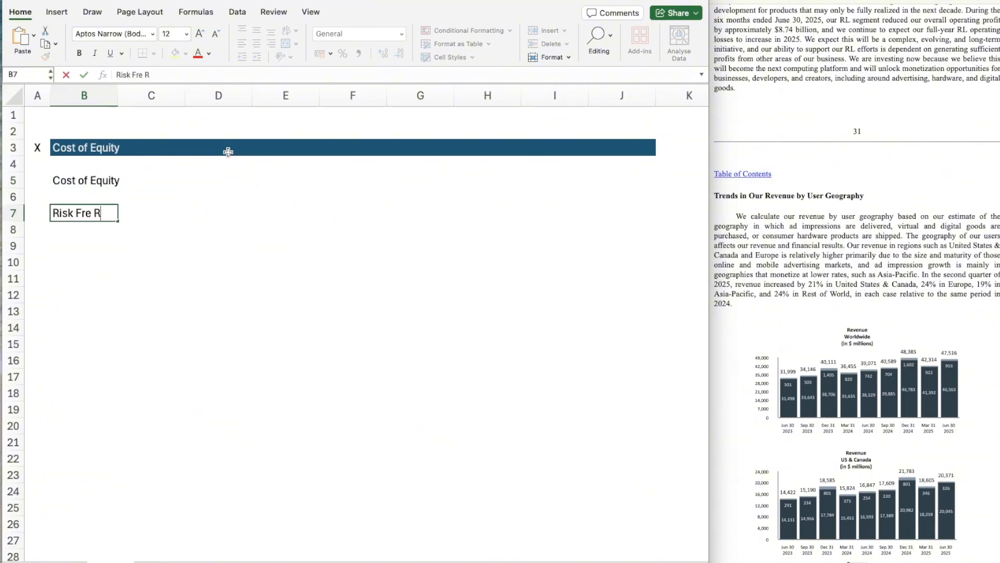
type("ee Rate")
key("Return")
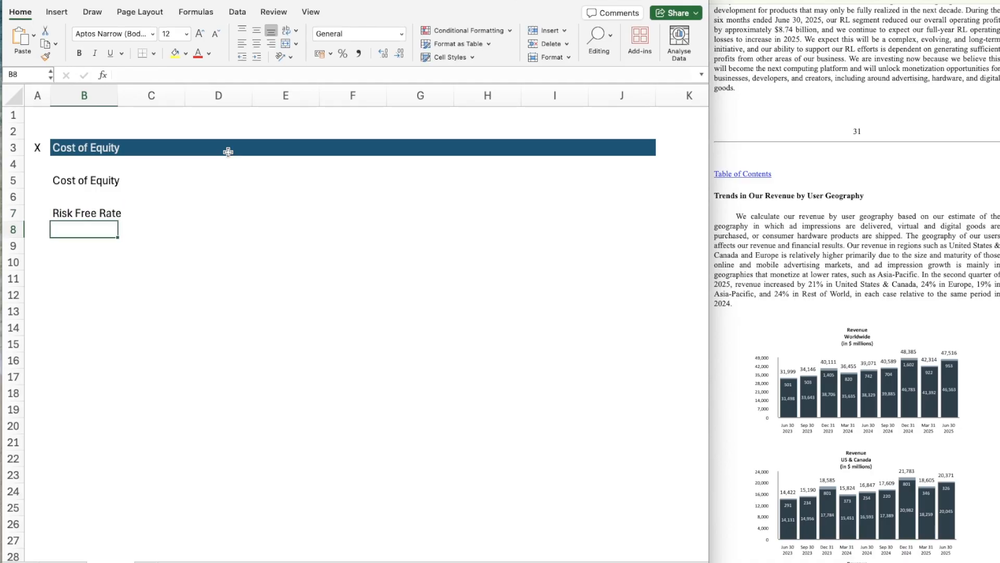
type("Beta")
key("Return")
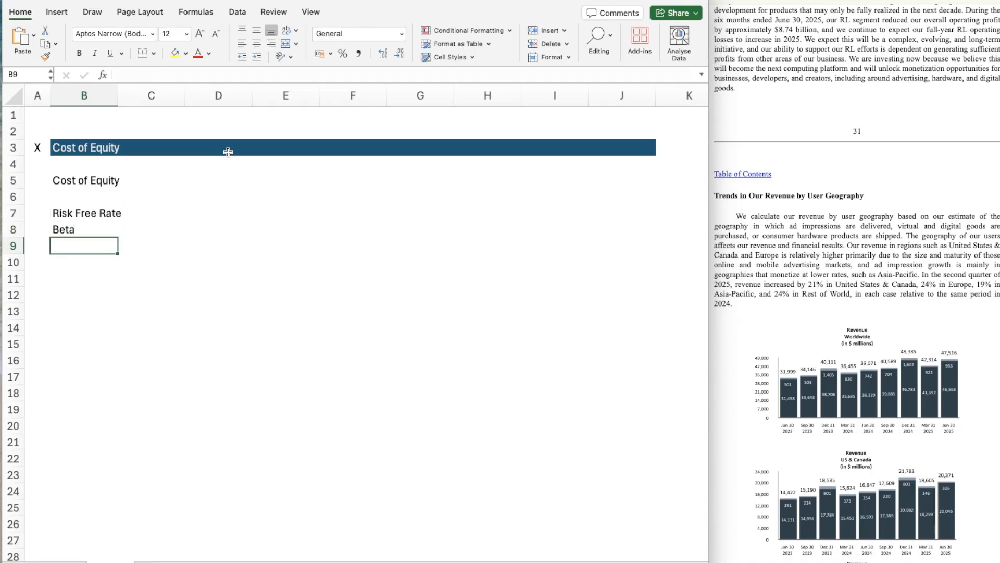
type("Equit")
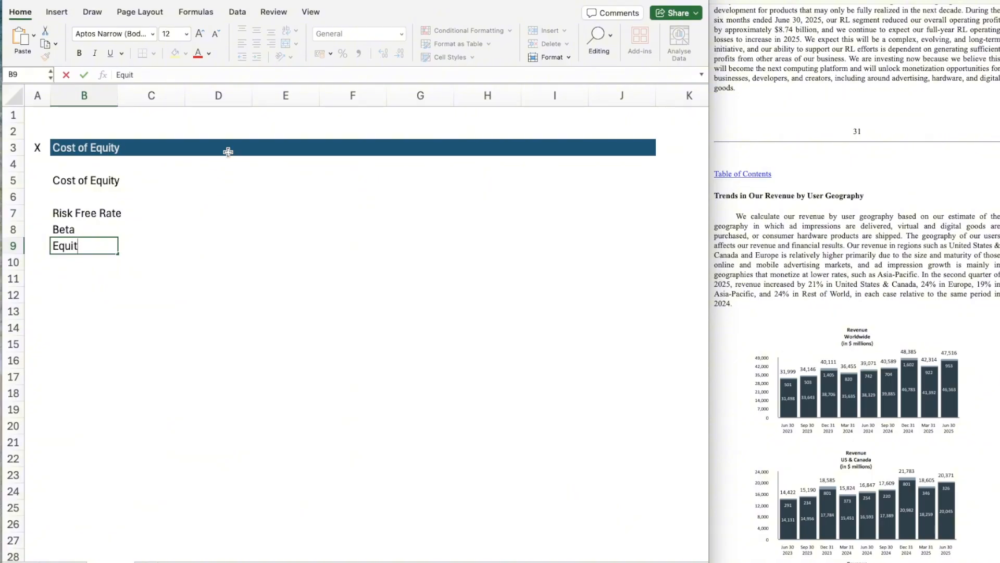
type("y Risk Premium")
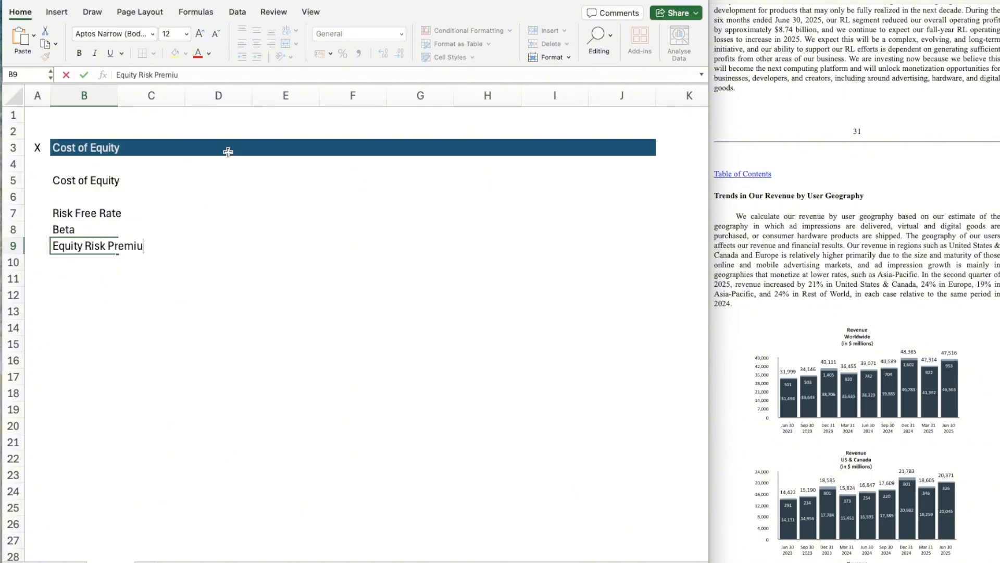
key("Return")
left_click_drag(118, 96, 153, 96)
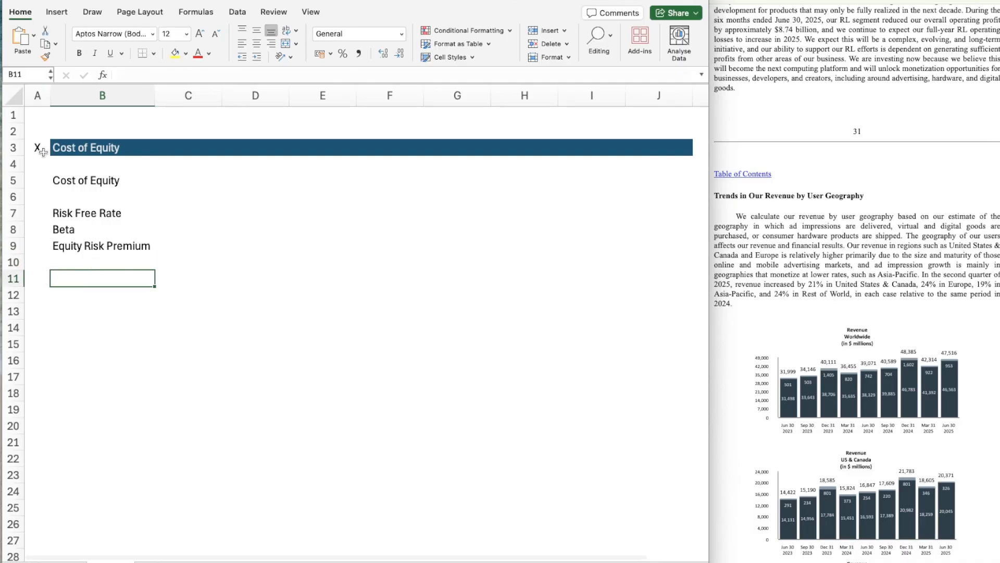
Copy the whole header row 3 with its marker and formatting to row 11
left_click(13, 148)
key("super+c")
key("Down")
key("Down")
key("Down")
key("Down")
key("Down")
key("Down")
key("Down")
key("Down")
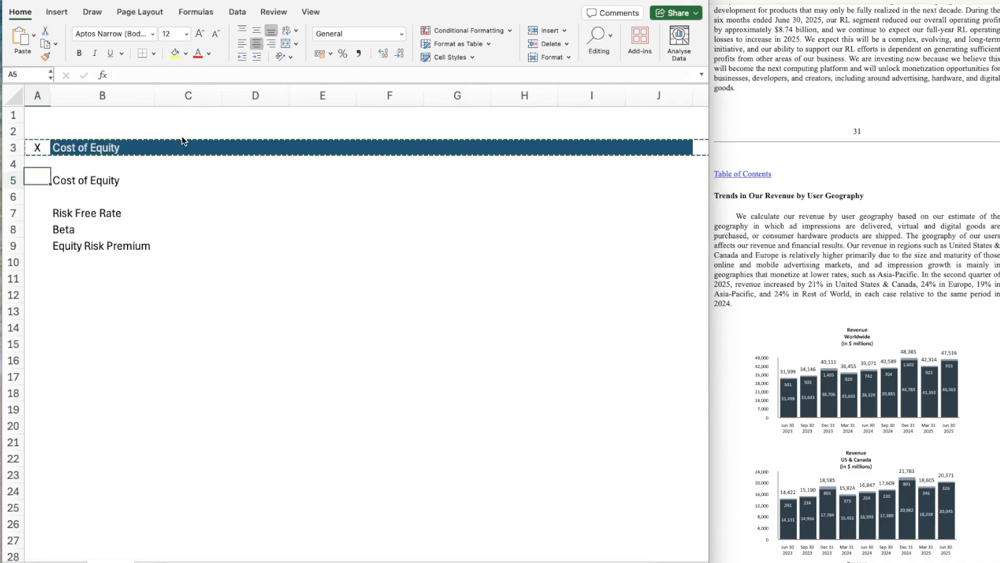
key("super+v")
Retitle the copied header band in B11 as "Risk Free Rate"
key("Right")
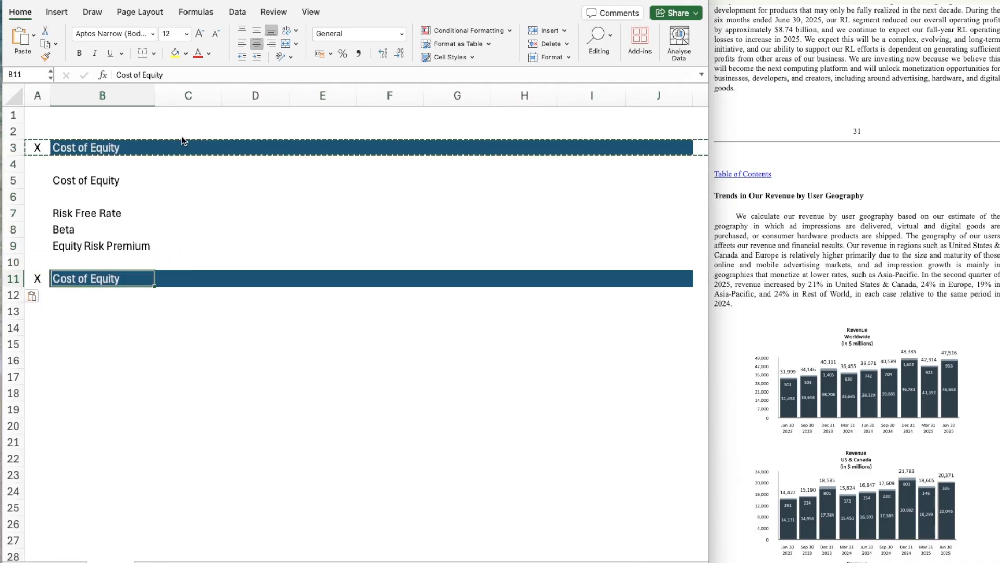
type("Risk")
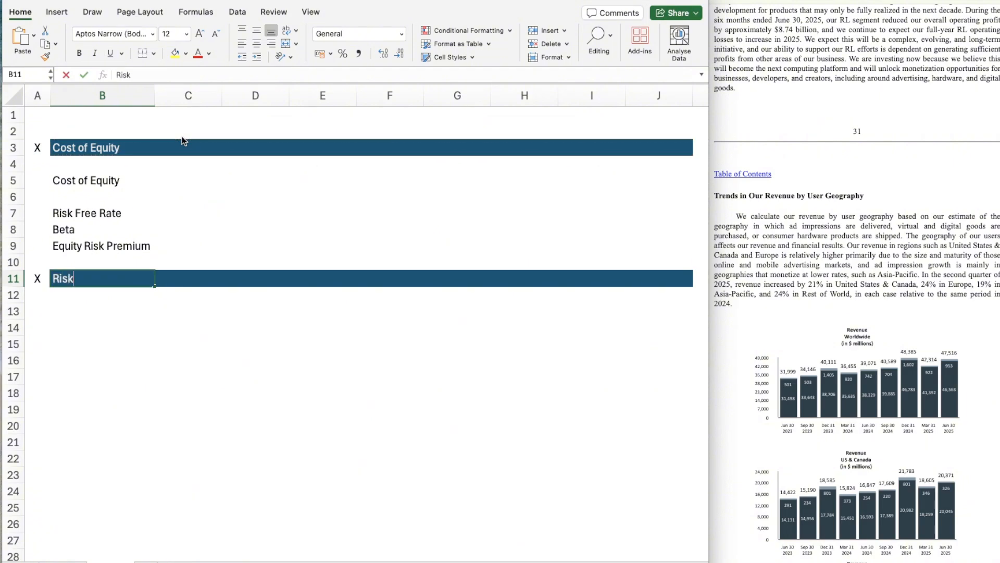
type(" Free Rate")
key("Return")
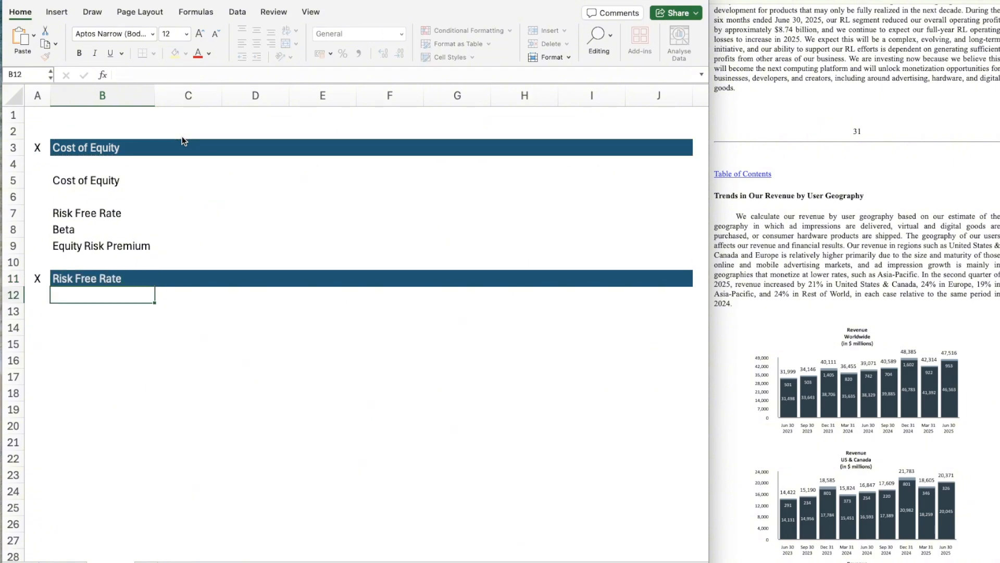
Add the labels "US 10 Yr" and "Risk Free Rate" in B13:B14 below the Risk Free Rate header
key("Down")
key("Down")
key("Up")
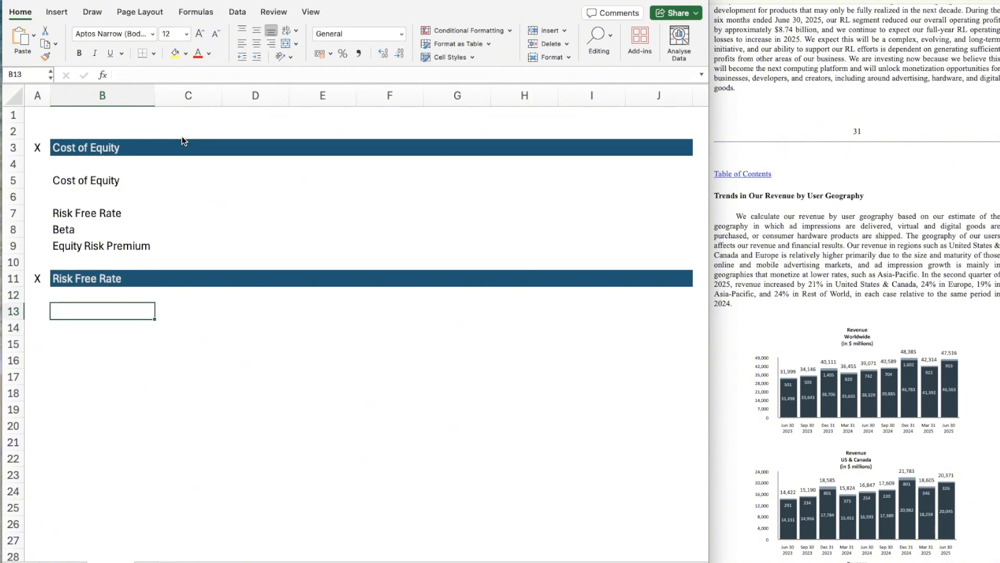
type("US 10 Yr")
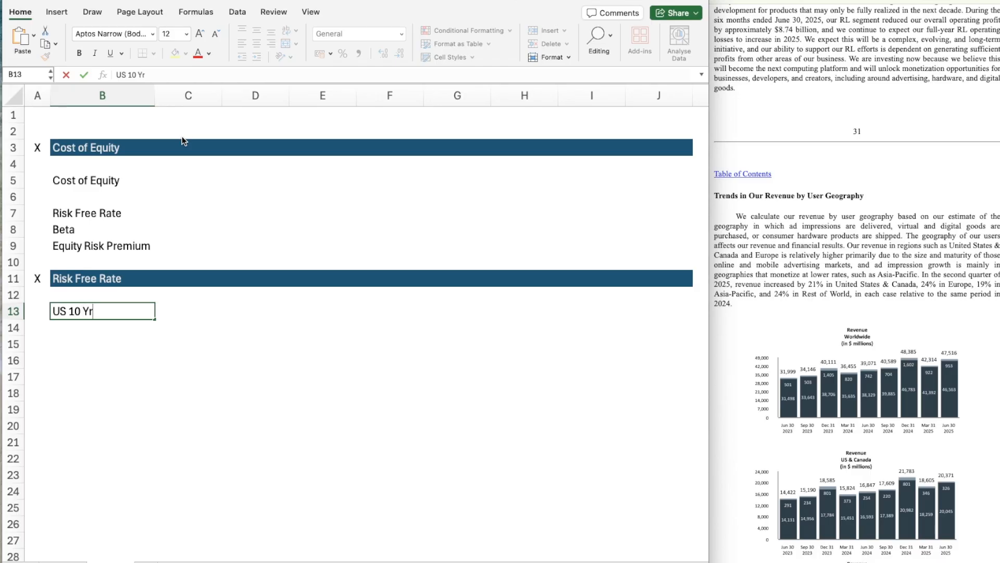
key("Return")
type("Risk Fr")
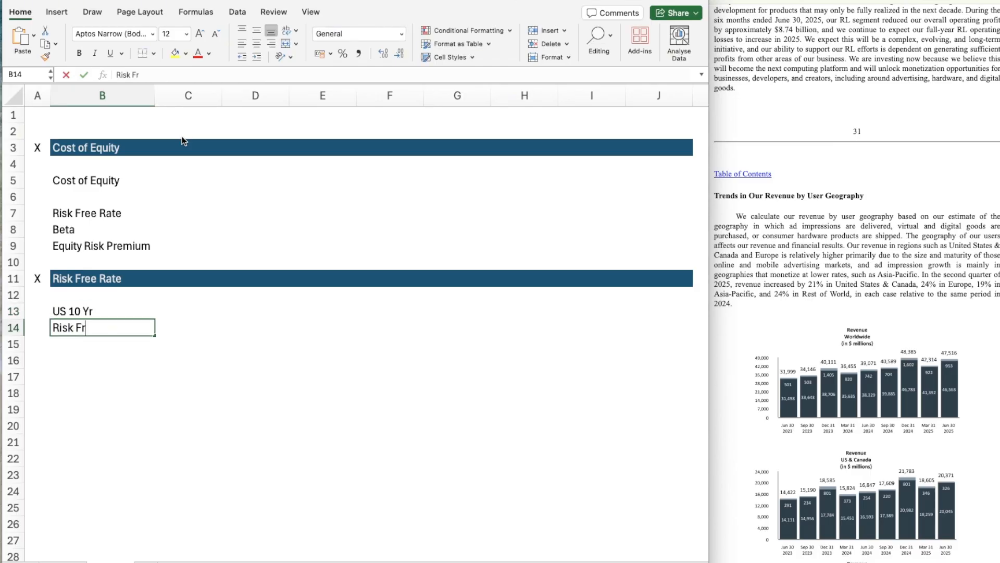
type("ee Rate")
key("Return")
Look up the U.S. 10 Year Treasury yield on CNBC and enter 4.174% in C13 for US 10 Yr
key("Up")
key("Right")
key("Up")
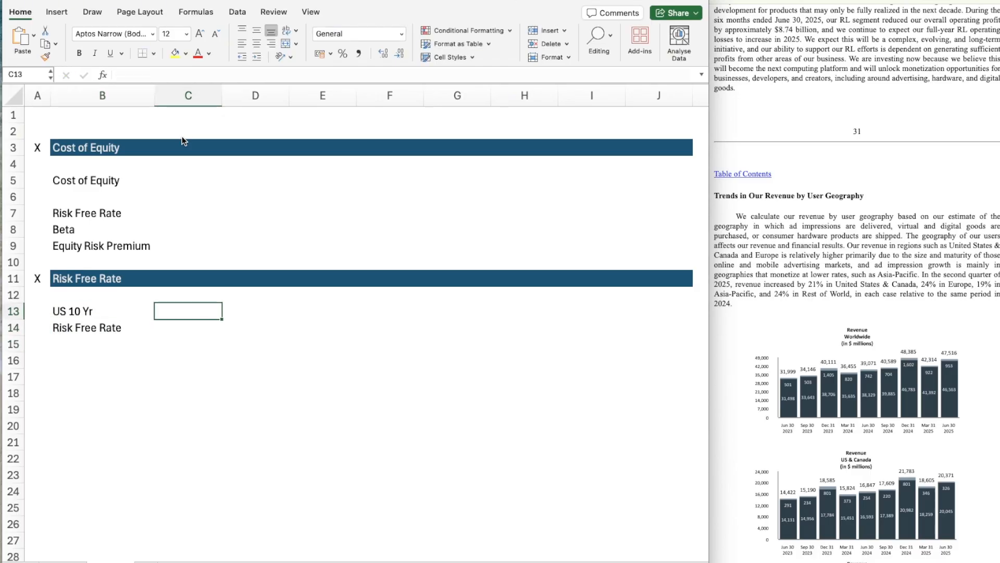
left_click(815, 2)
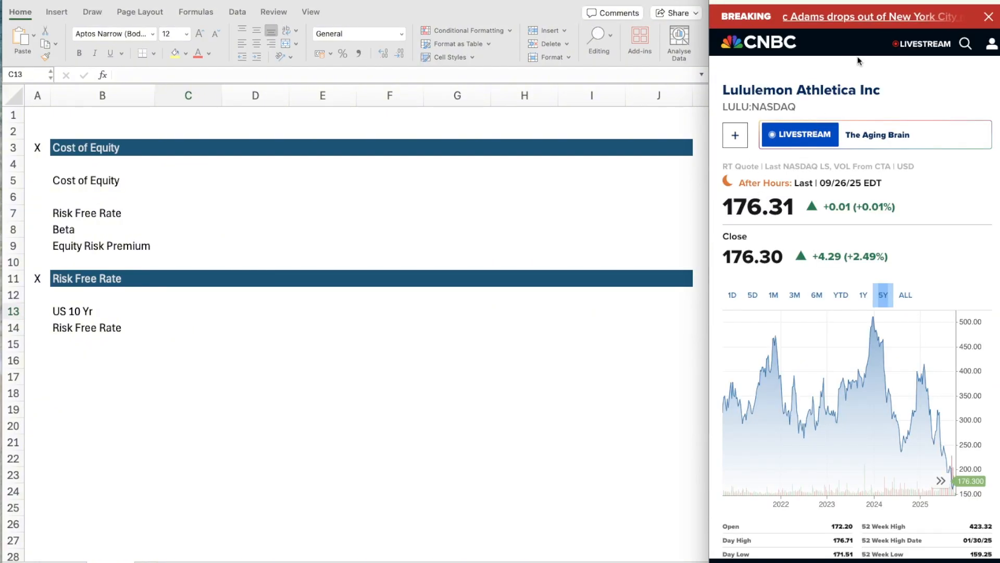
left_click(965, 44)
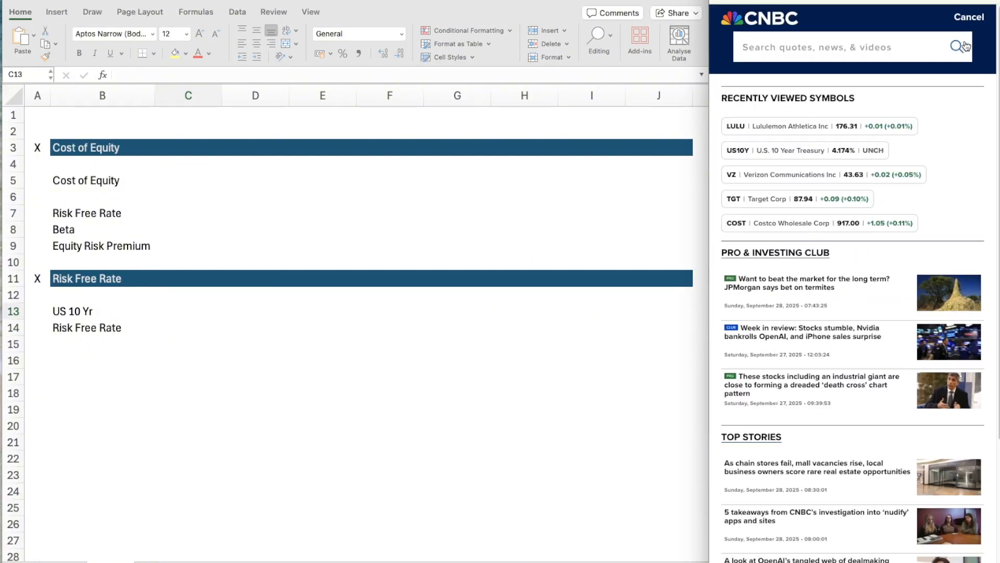
left_click(762, 151)
left_click(145, 312)
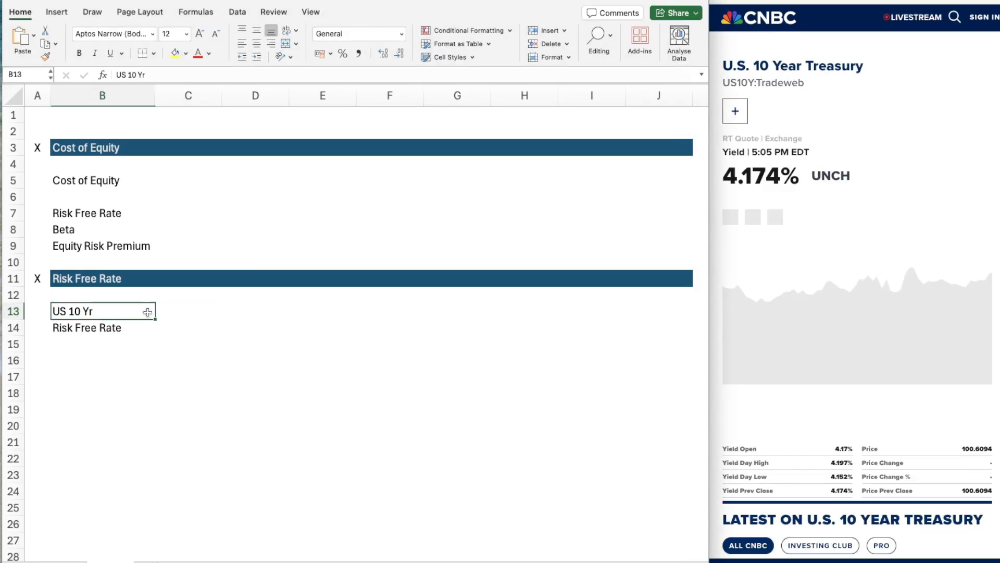
left_click(200, 309)
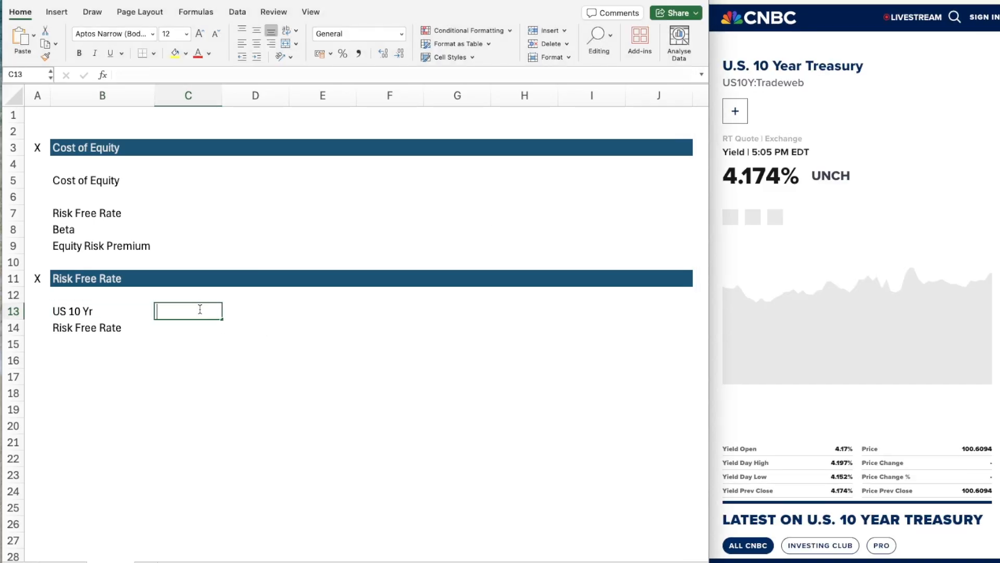
type("4.175")
type("%")
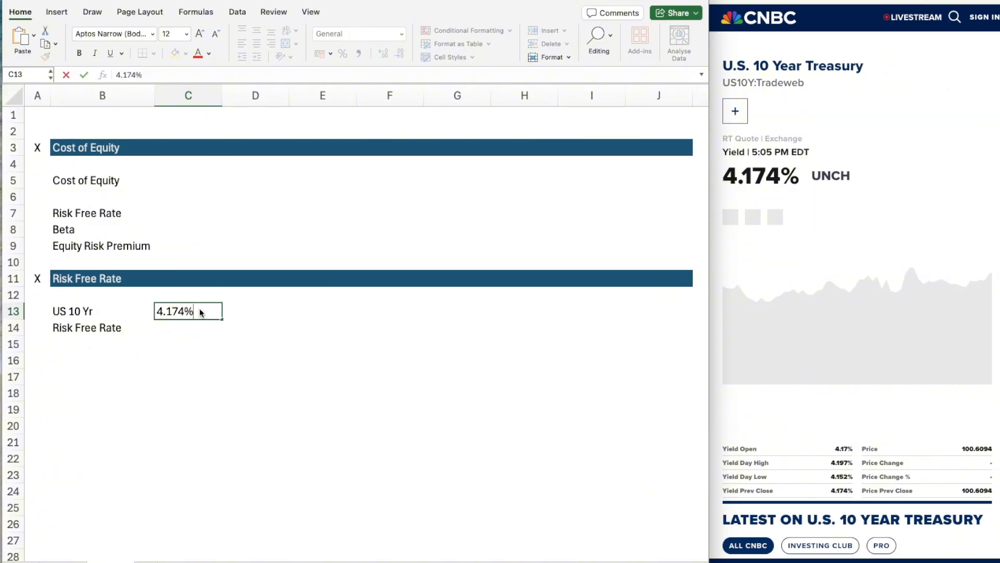
key("Return")
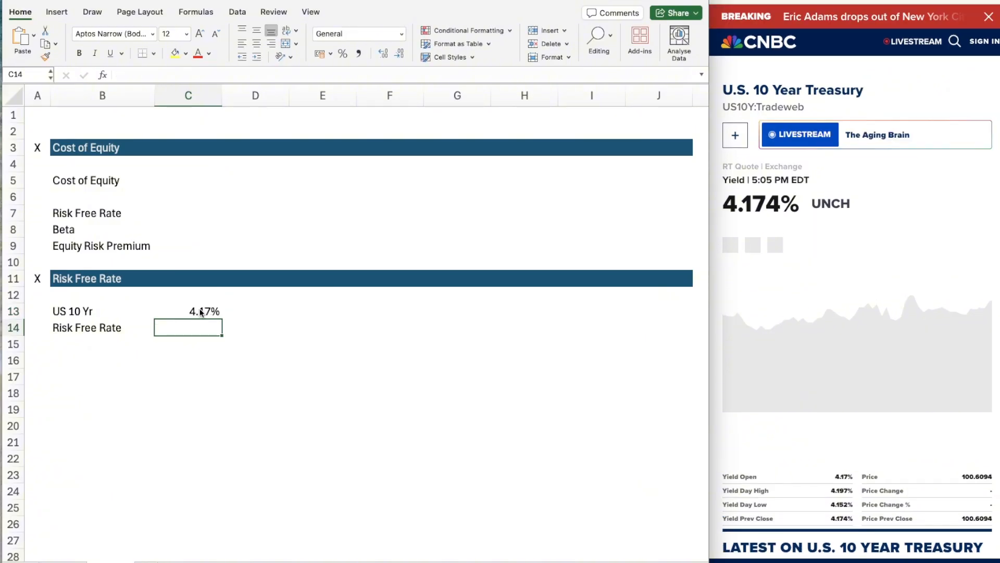
Link the Risk Free Rate cell C14 to the US 10 Yr yield with the formula =C13
type("=")
left_click(200, 311)
key("Return")
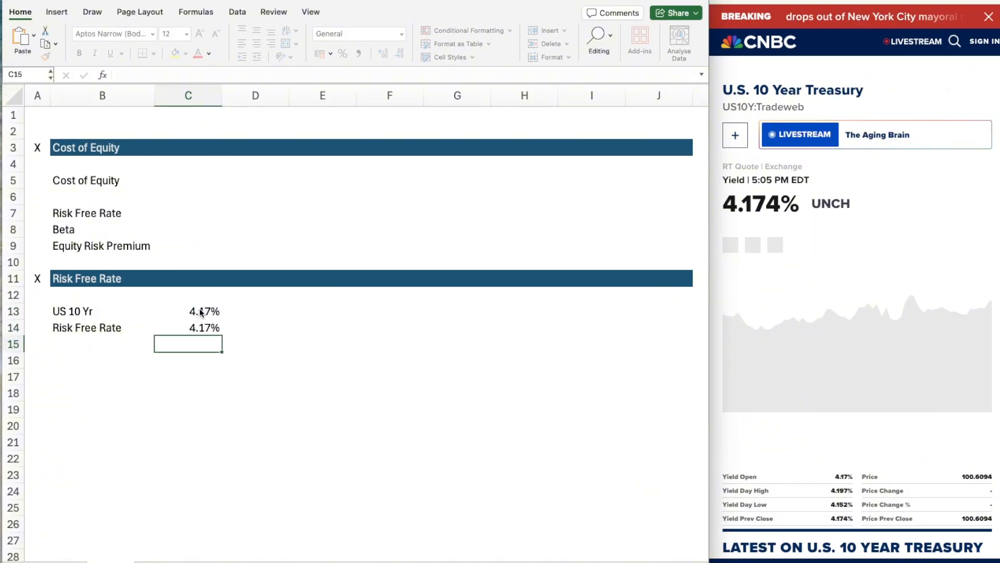
Format the Risk Free Rate result in C14 with a light orange fill and a fine dotted outline border
key("Up")
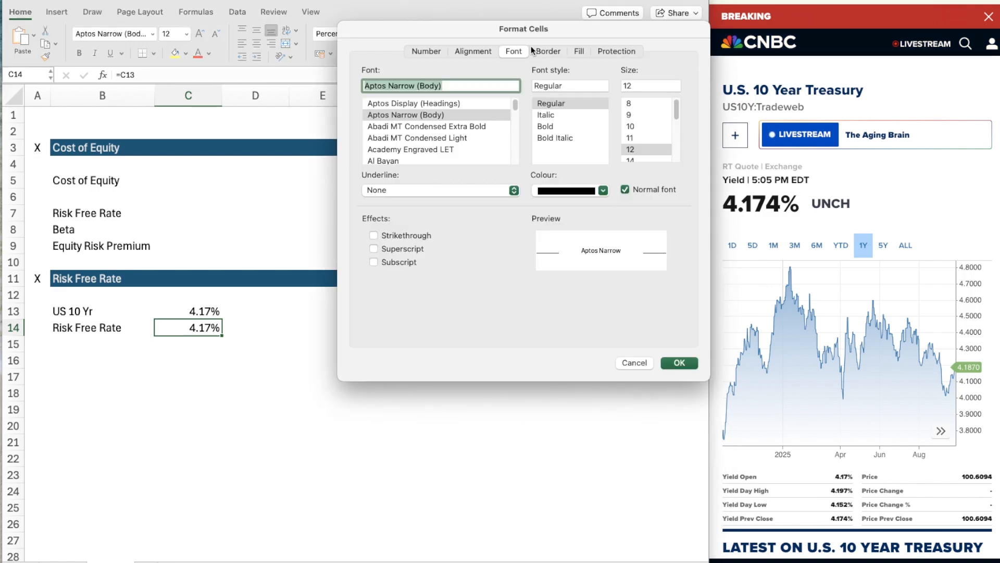
left_click(580, 51)
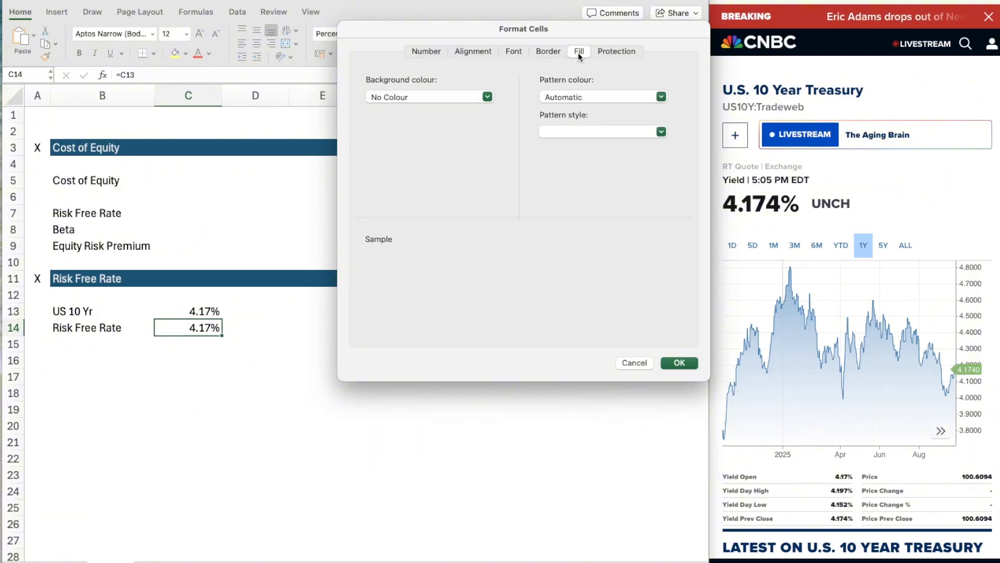
left_click(449, 98)
left_click(433, 164)
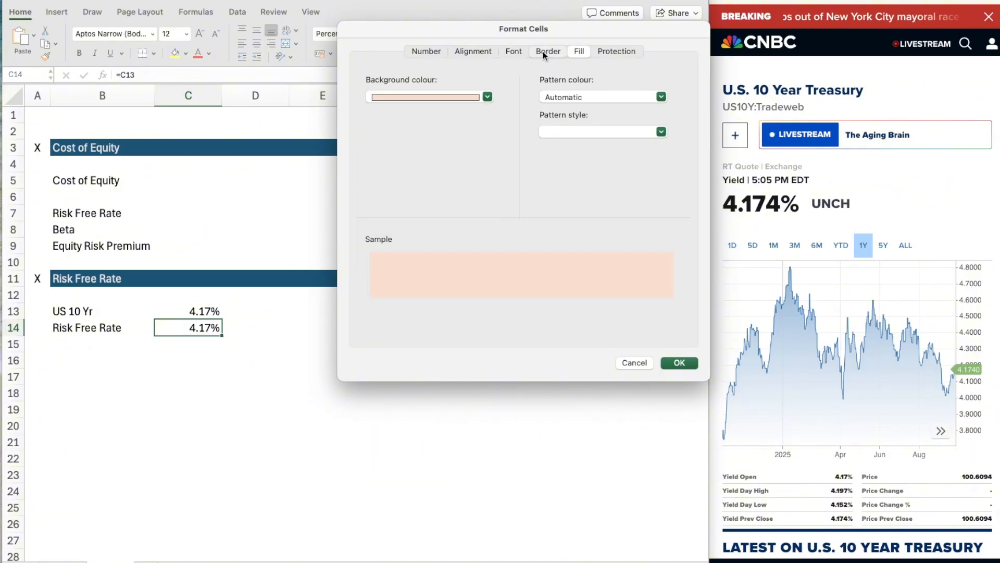
left_click(542, 52)
left_click(395, 107)
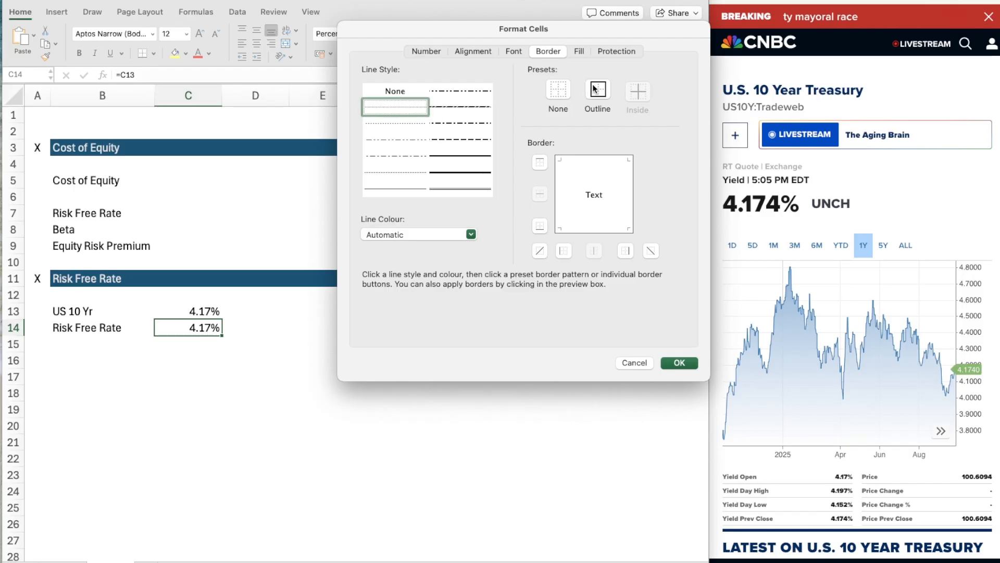
left_click(598, 91)
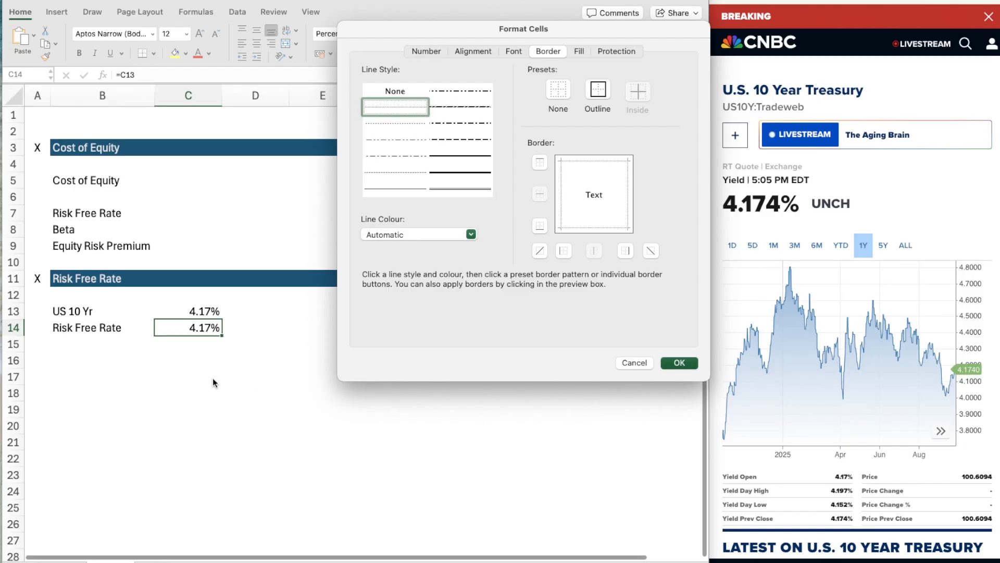
key("Return")
Copy the formatting of C14 onto the Cost of Equity cell C5
left_click(235, 327)
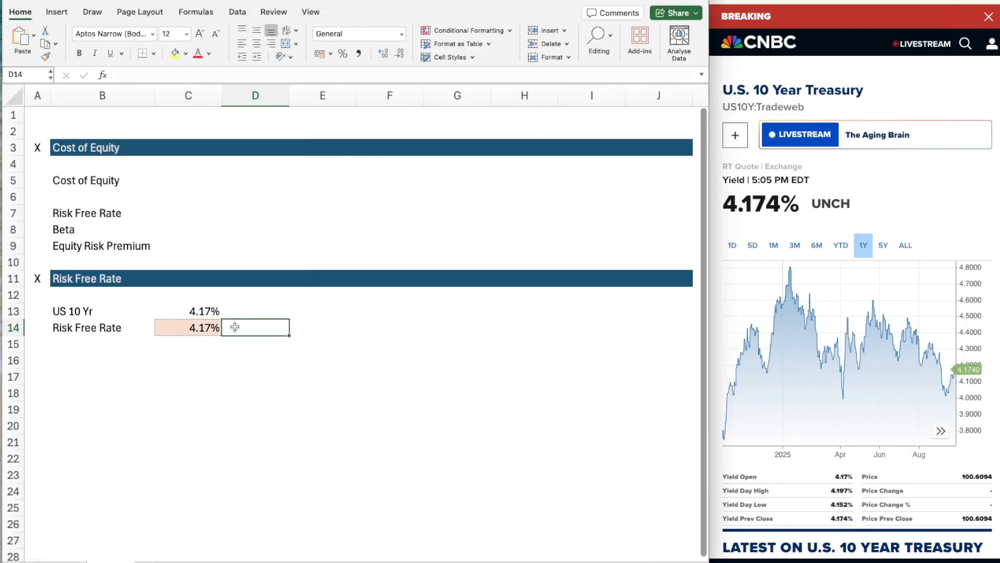
key("Left")
key("super+shift+c")
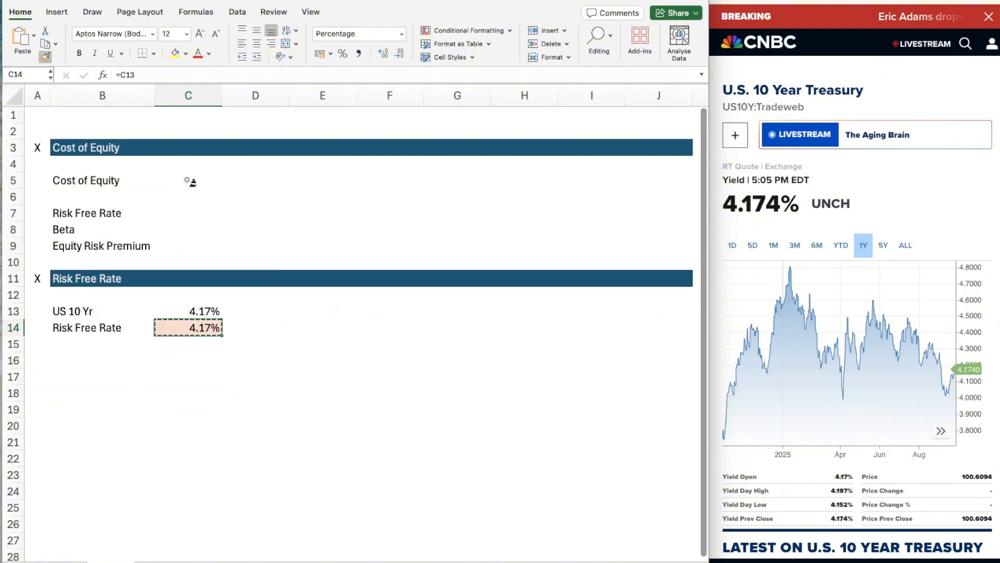
left_click(189, 181)
left_click(197, 255)
Link the Risk Free Rate input in C7 to the risk-free rate result in C14
left_click(119, 363)
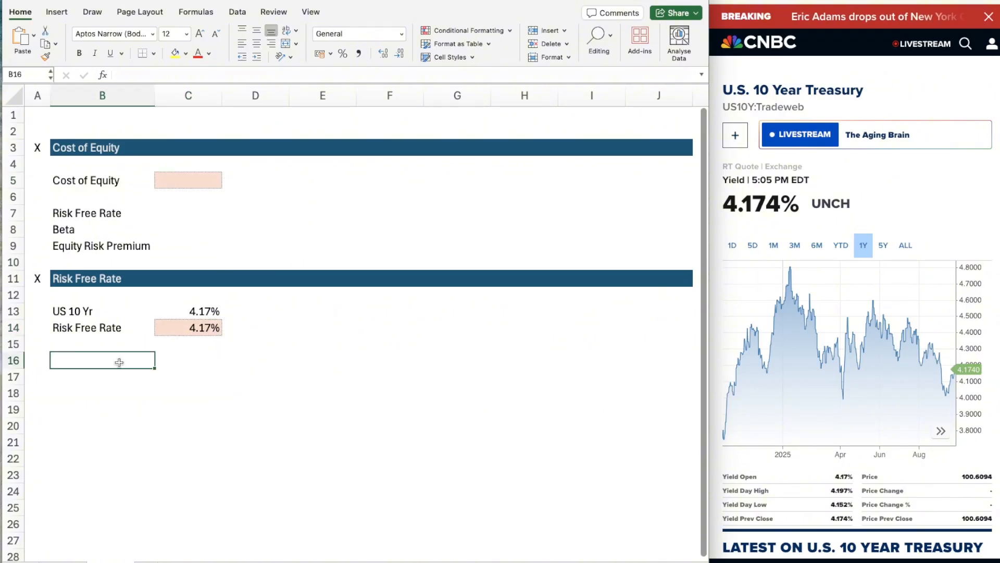
key("Right")
key("Up")
key("Up")
key("Up")
key("Up")
key("Up")
key("Up")
key("Up")
key("Up")
key("Up")
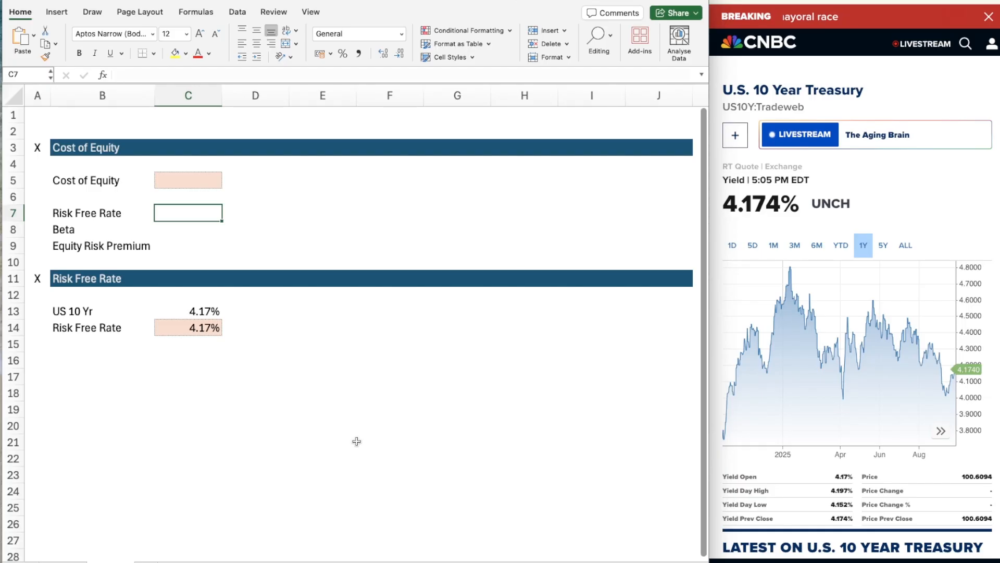
type("=")
key("Down")
key("Down")
key("Down")
key("Down")
key("Down")
key("Down")
key("Down")
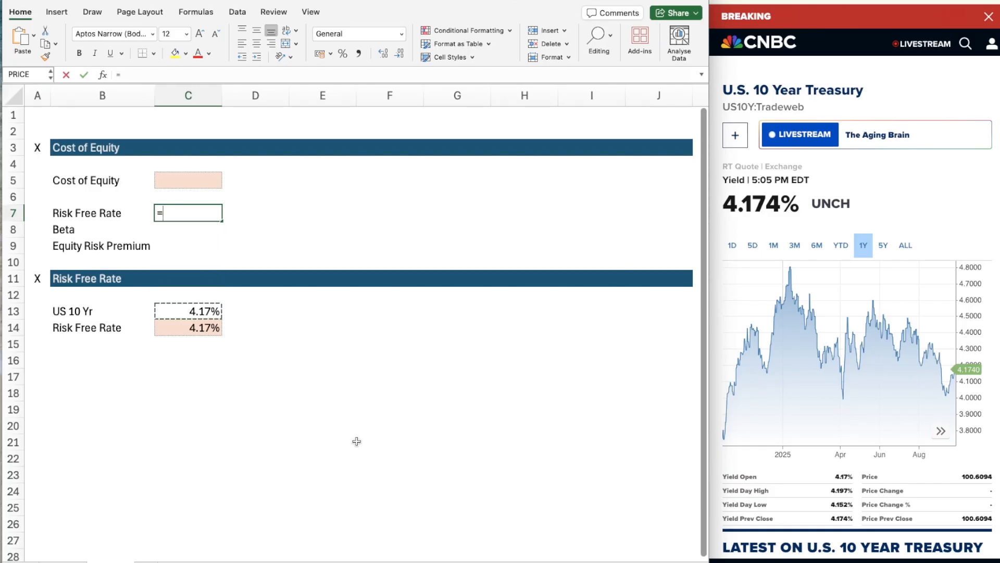
key("Return")
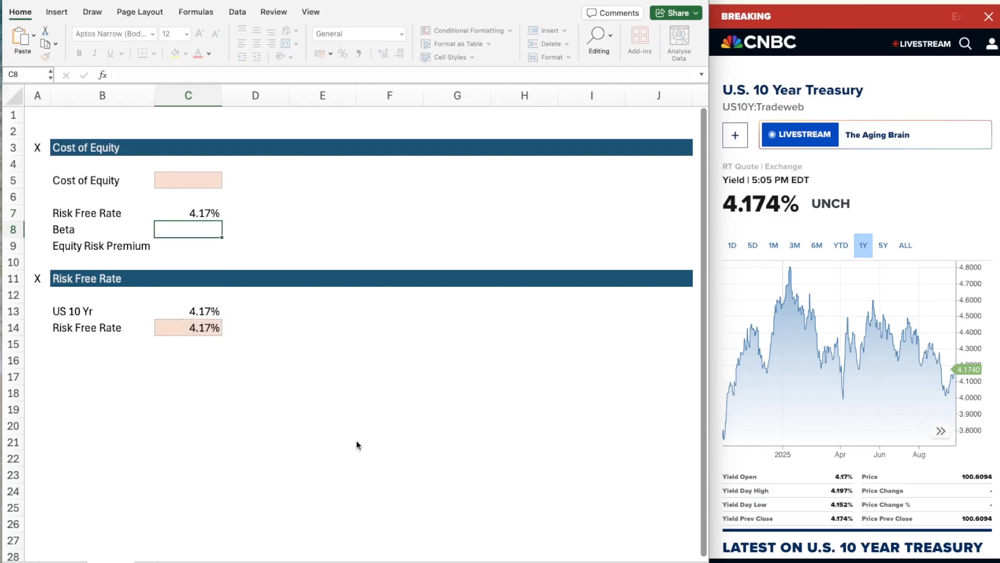
Copy the whole header row 11 with its marker and formatting to row 16
key("Down")
key("Down")
key("Left")
key("Left")
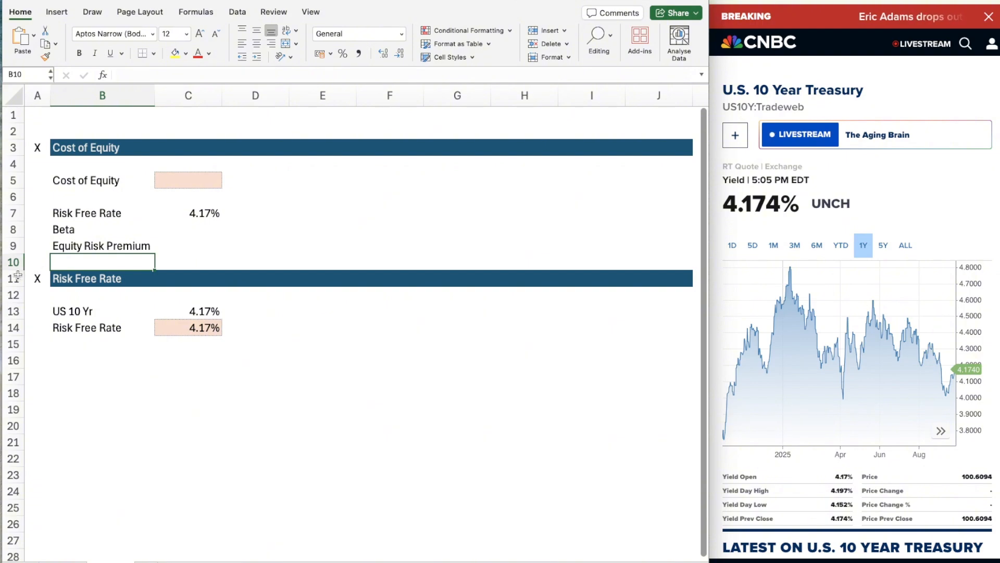
key("Down")
key("shift+space")
key("ctrl+c")
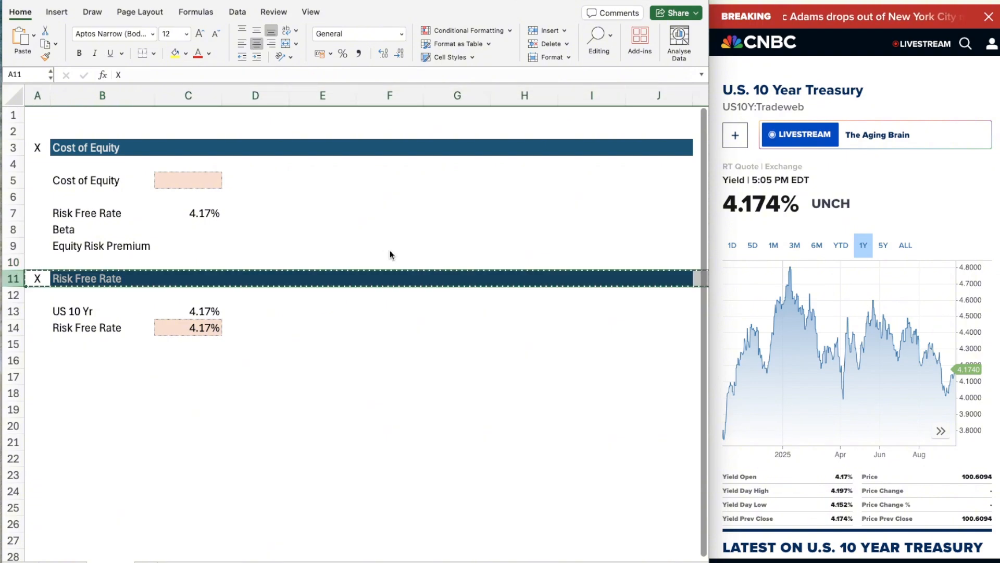
key("Down")
key("Down")
key("Down")
key("Down")
key("Down")
key("Down")
key("Up")
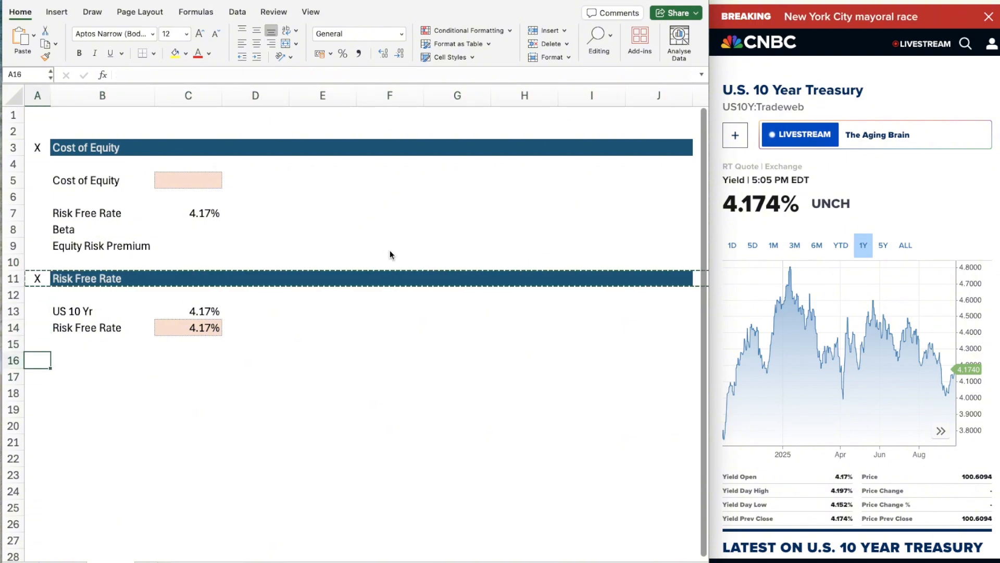
key("ctrl+v")
Retitle the new header band in B16 as "Beta"
key("Right")
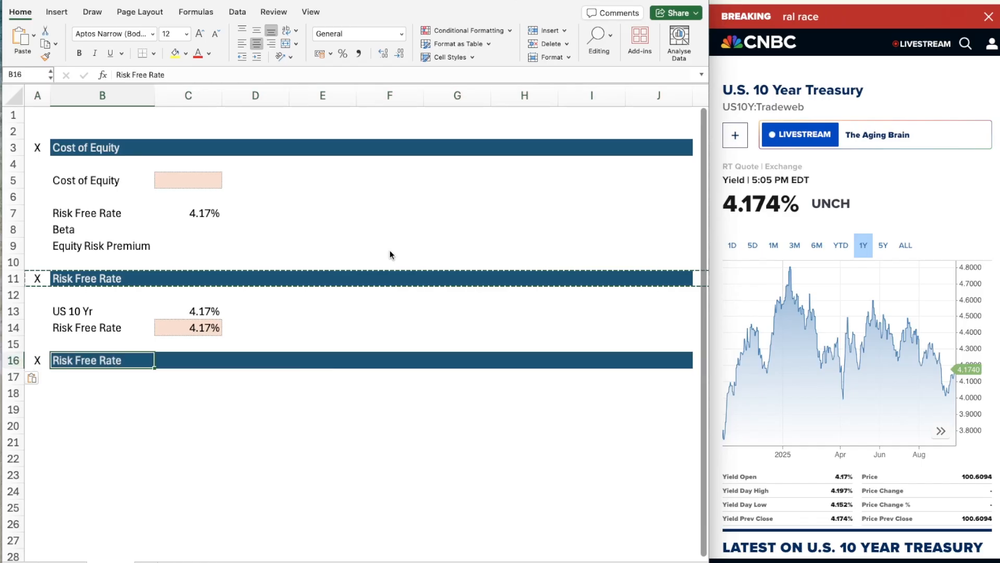
type("Beta")
key("Return")
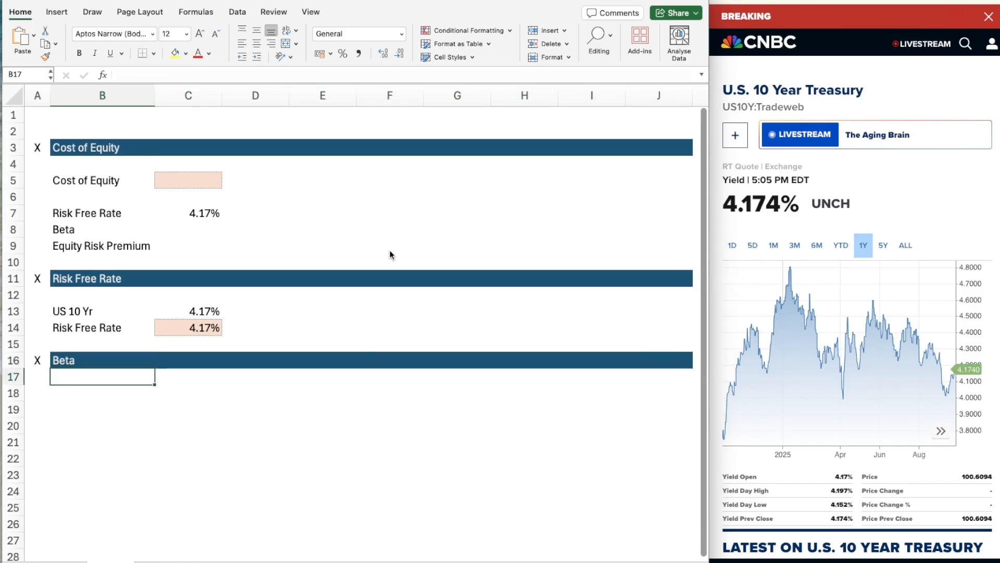
Review the web dataset listing number of firms and beta by industry as a source for the Beta section
scroll(245, 429, "down", 3)
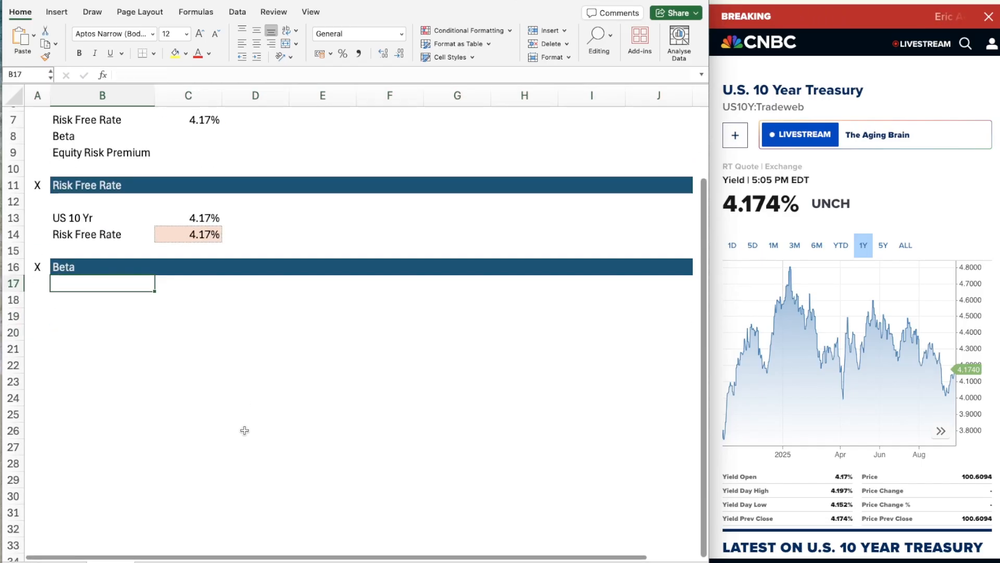
left_click(91, 286)
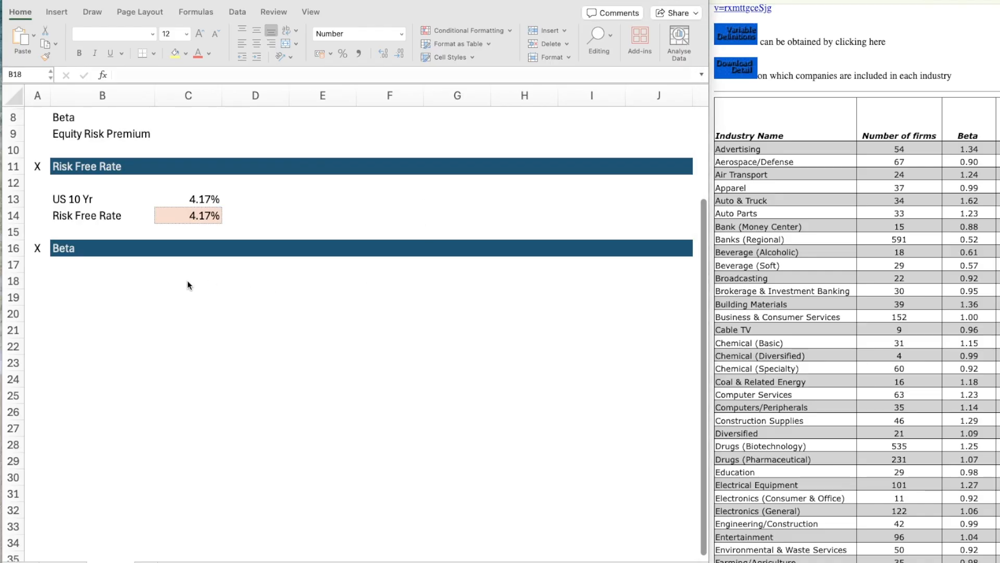
left_click(79, 265)
left_click(73, 279)
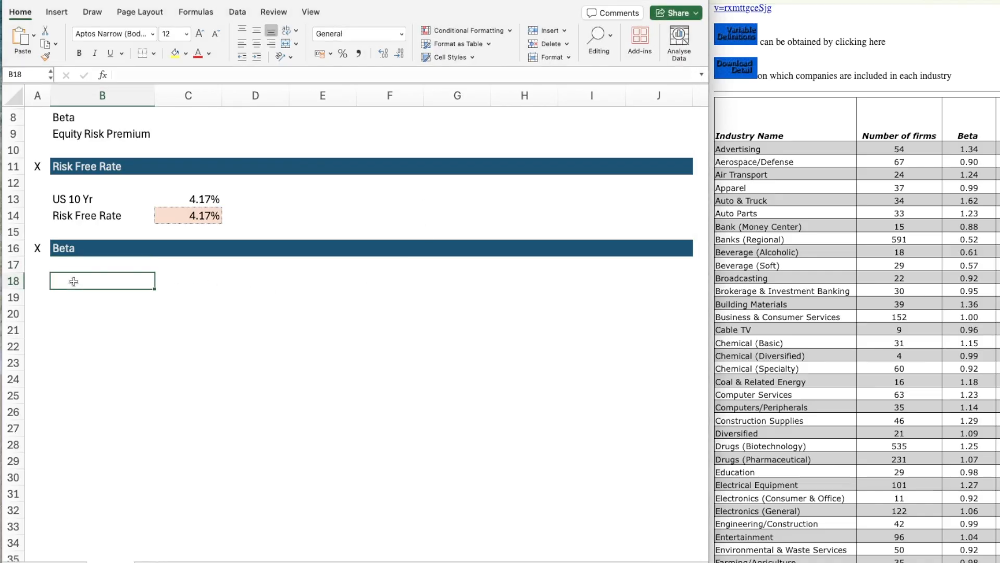
left_click(759, 264)
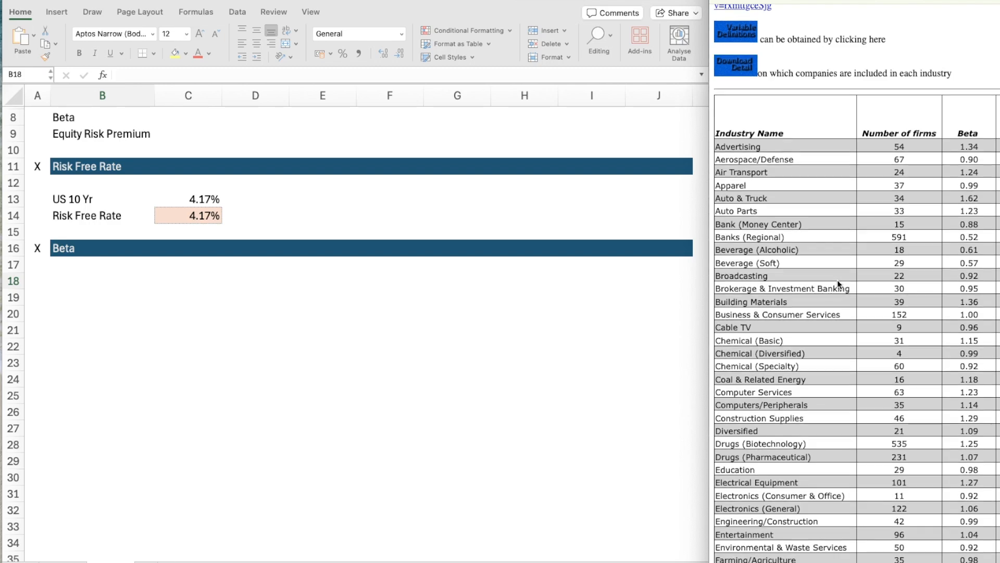
scroll(823, 266, "up", 3)
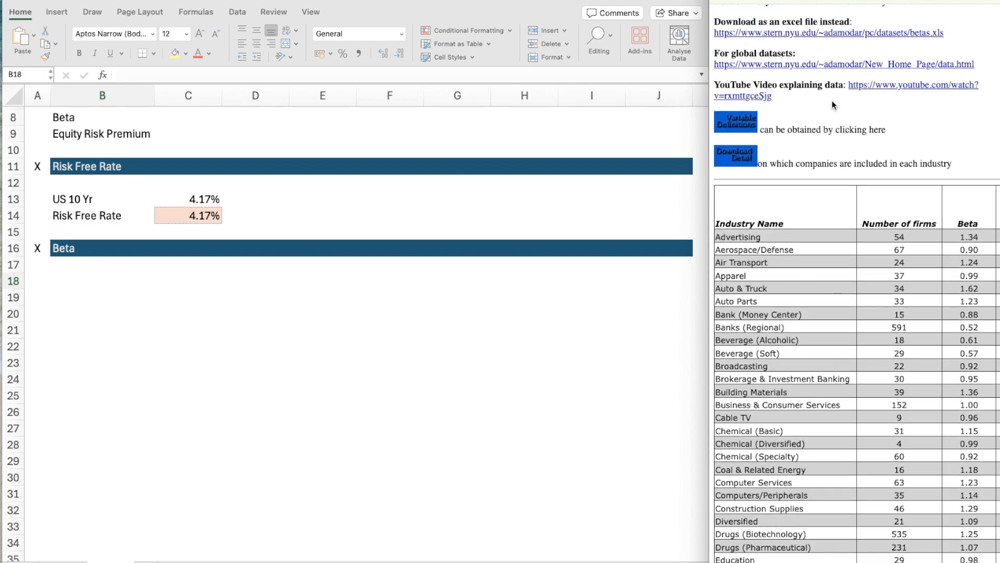
Look through Meta's annual and quarterly filings for the Note 2 revenue breakdown by source, segment and geography
key("ctrl+Tab")
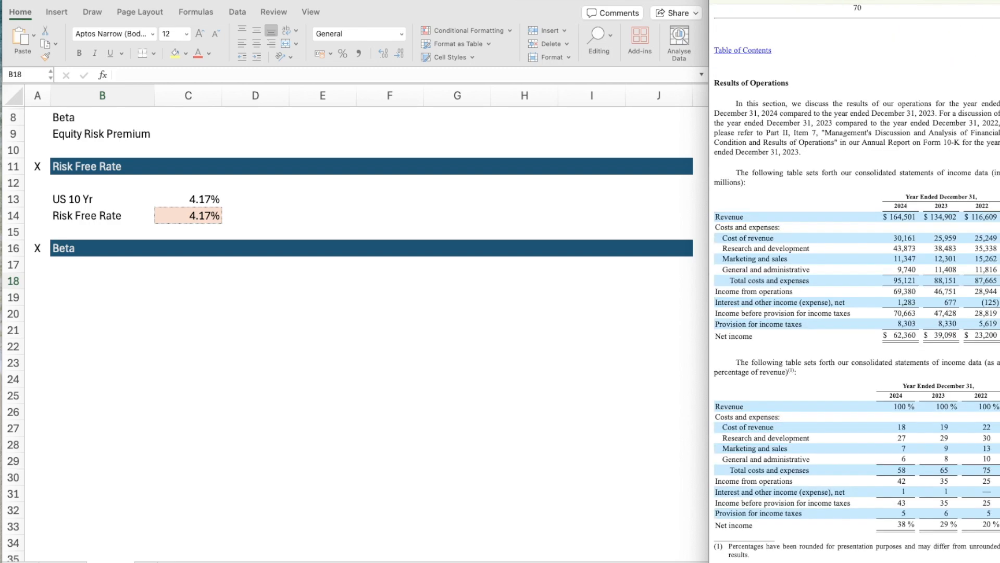
scroll(874, 211, "down", 4)
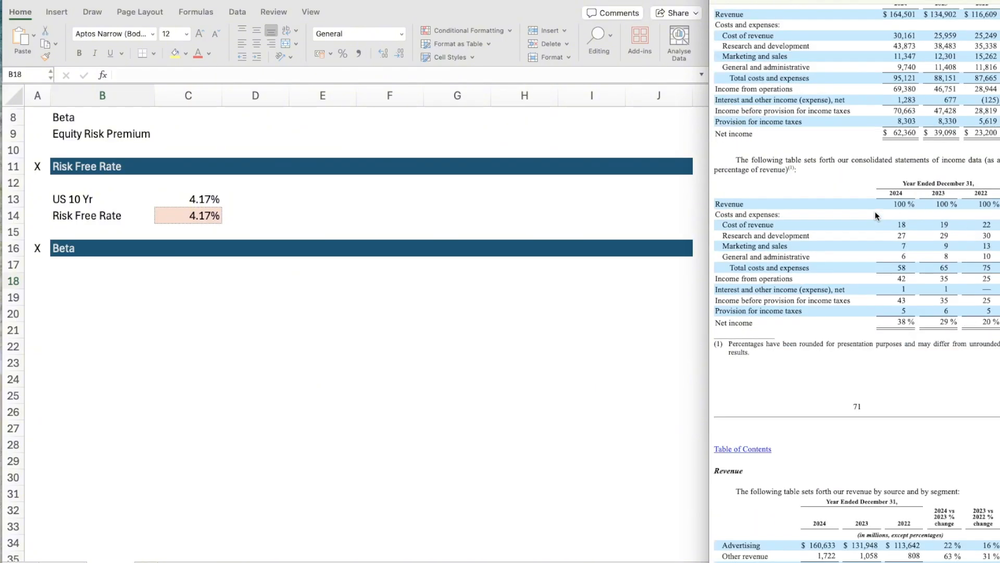
scroll(874, 211, "up", 2)
key("ctrl+Tab")
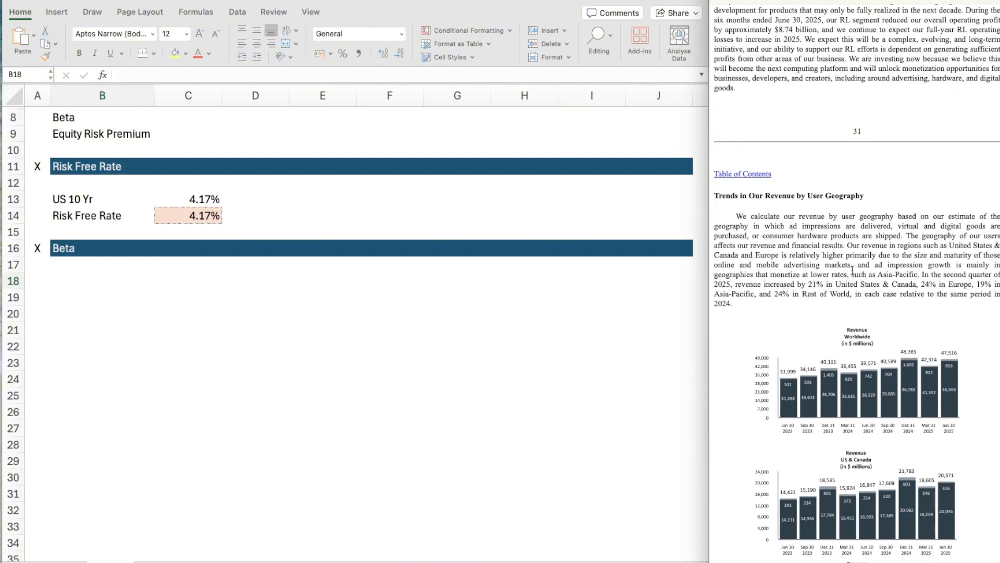
scroll(852, 271, "up", 10)
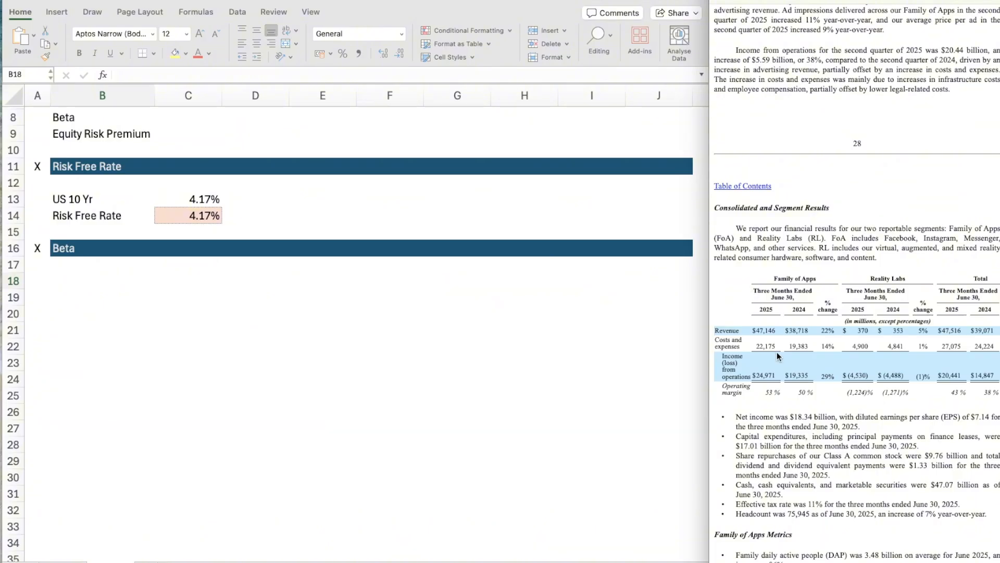
scroll(777, 352, "up", 15)
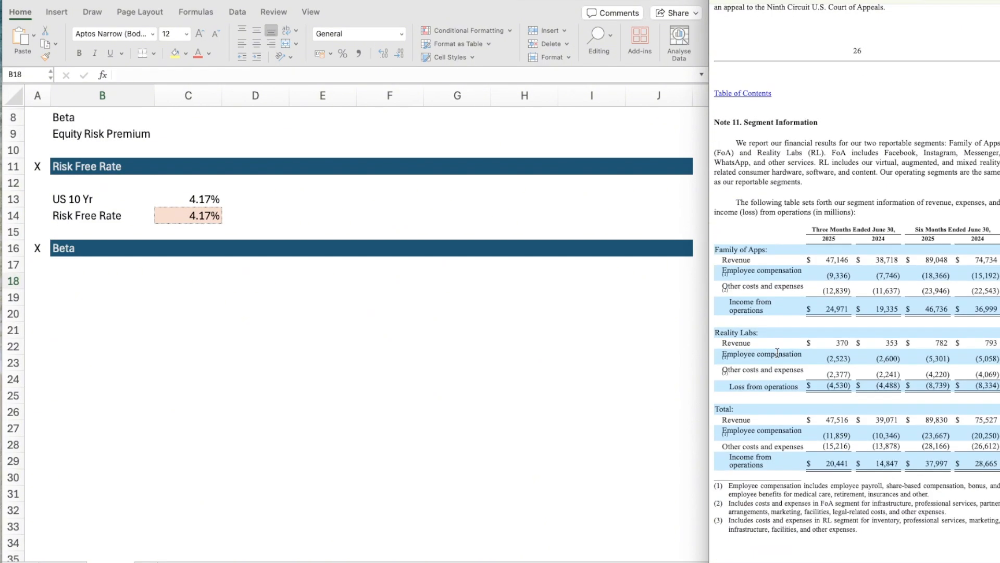
scroll(777, 353, "up", 1)
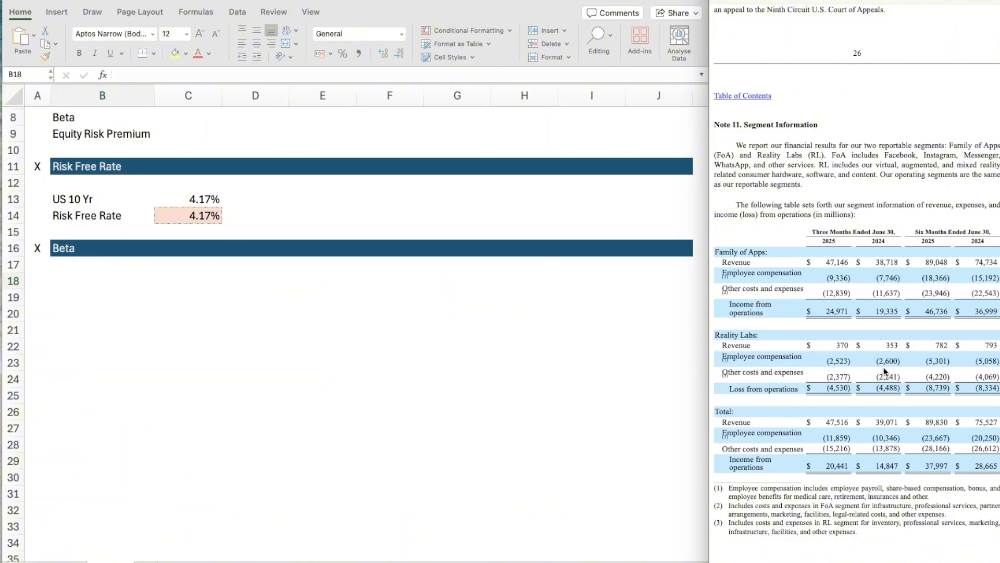
scroll(922, 379, "up", 20)
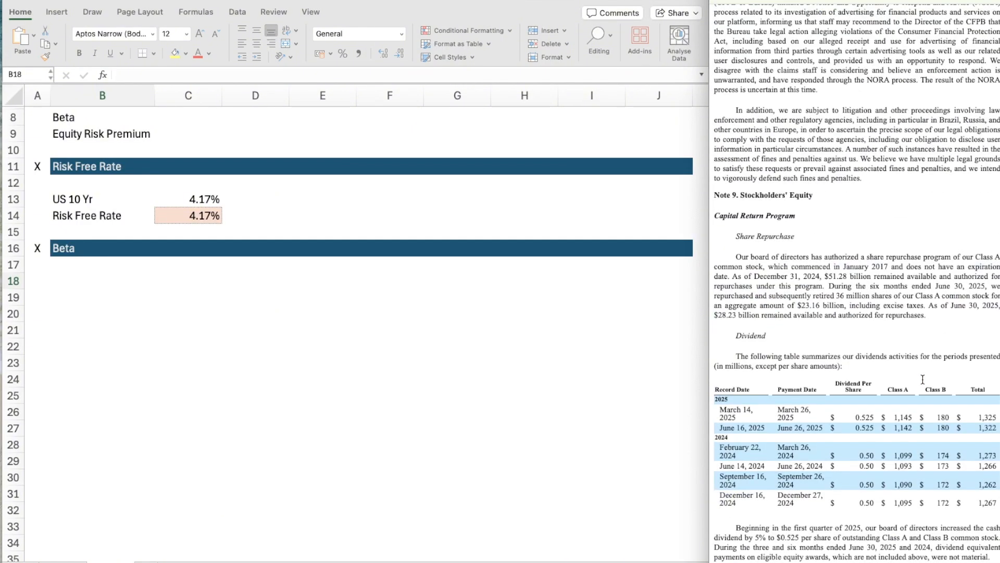
scroll(922, 378, "up", 15)
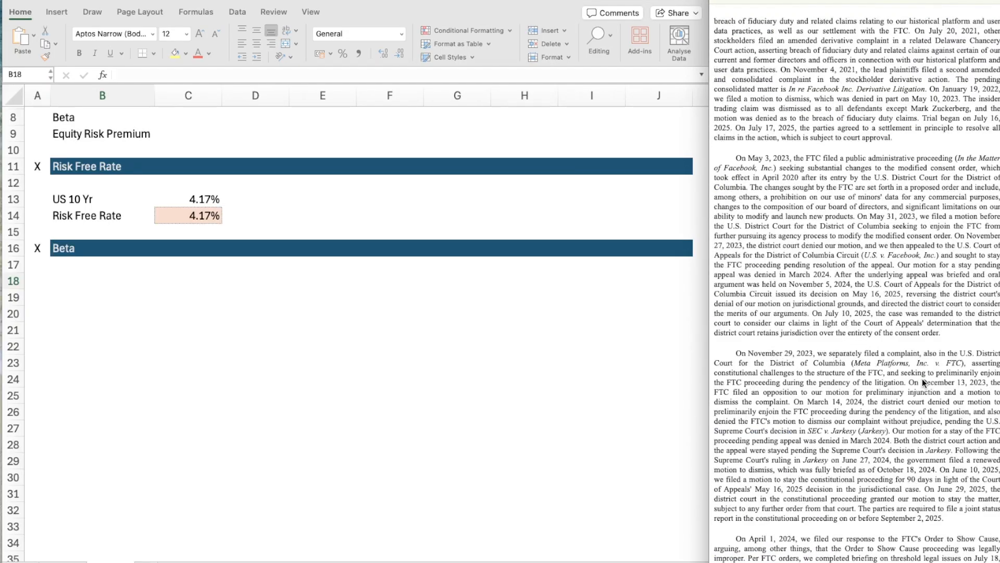
scroll(922, 379, "up", 15)
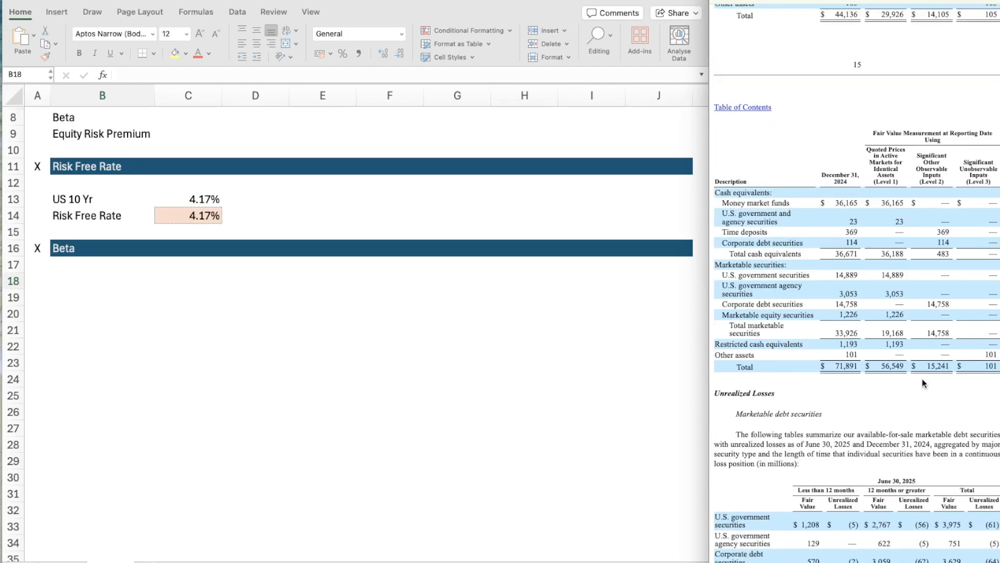
scroll(922, 378, "up", 15)
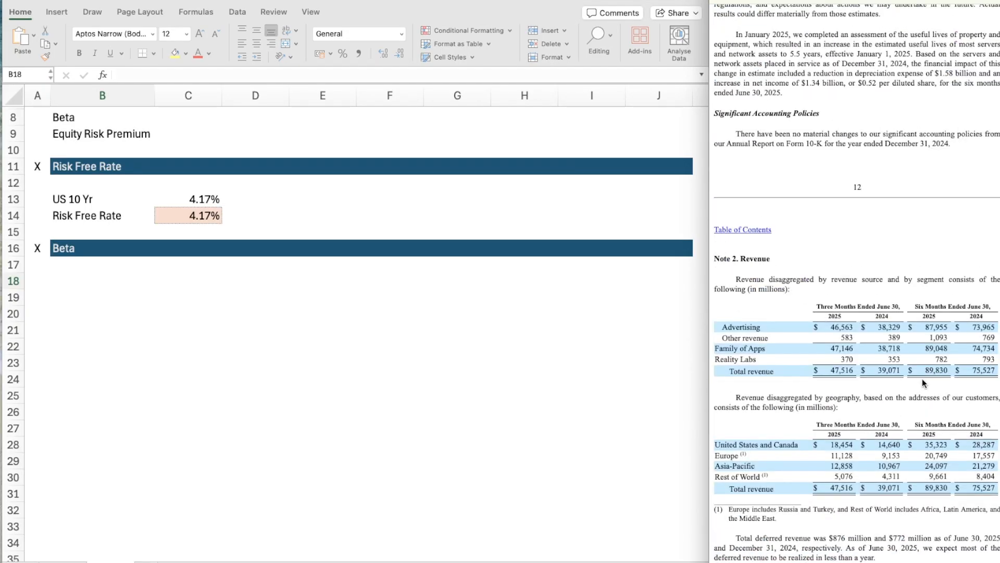
scroll(922, 378, "down", 3)
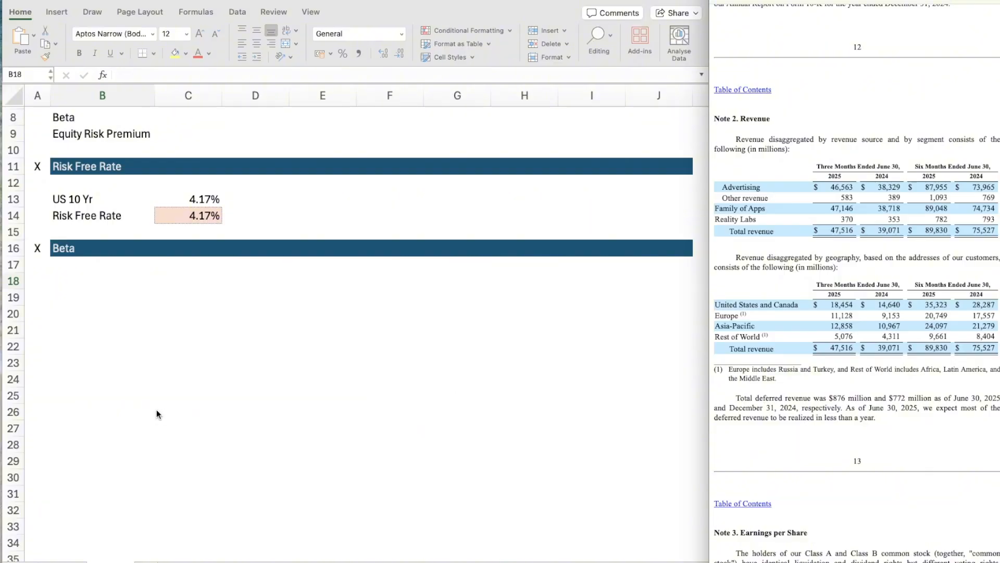
Back in Excel, enter bold column headers "Industry" in B18 and "Sample Size" in C18 under the Beta band
key("super+Tab")
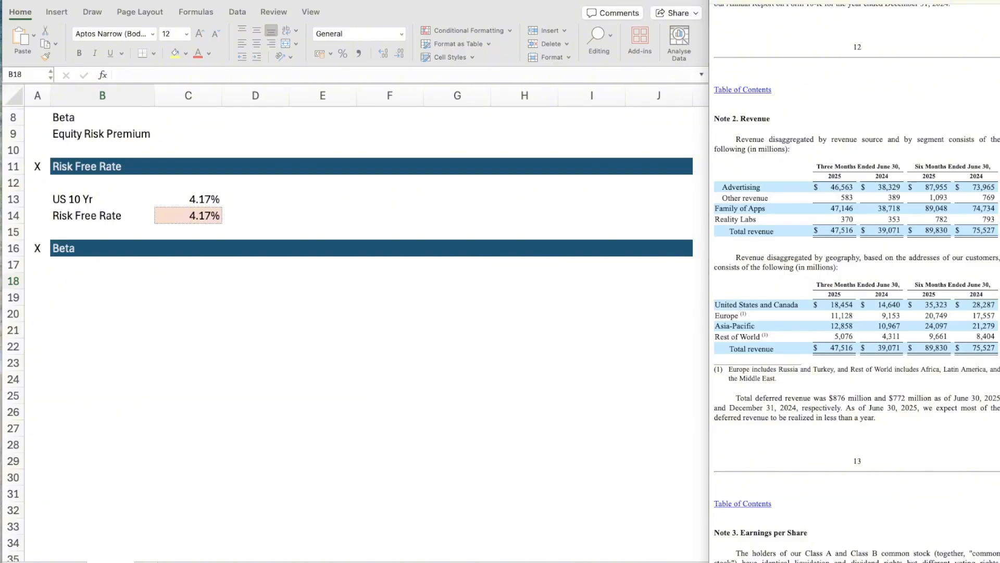
left_click(74, 279)
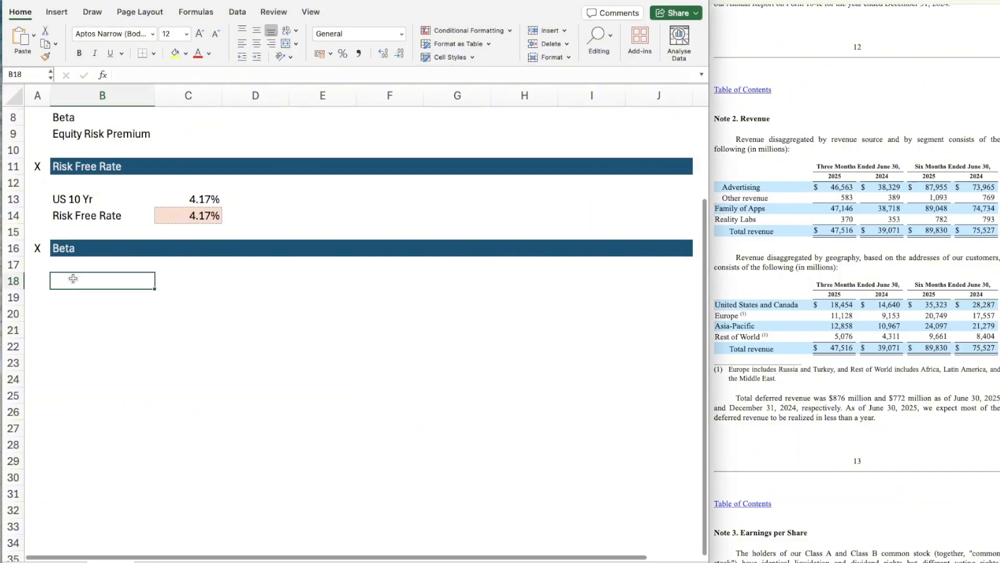
type("Industry")
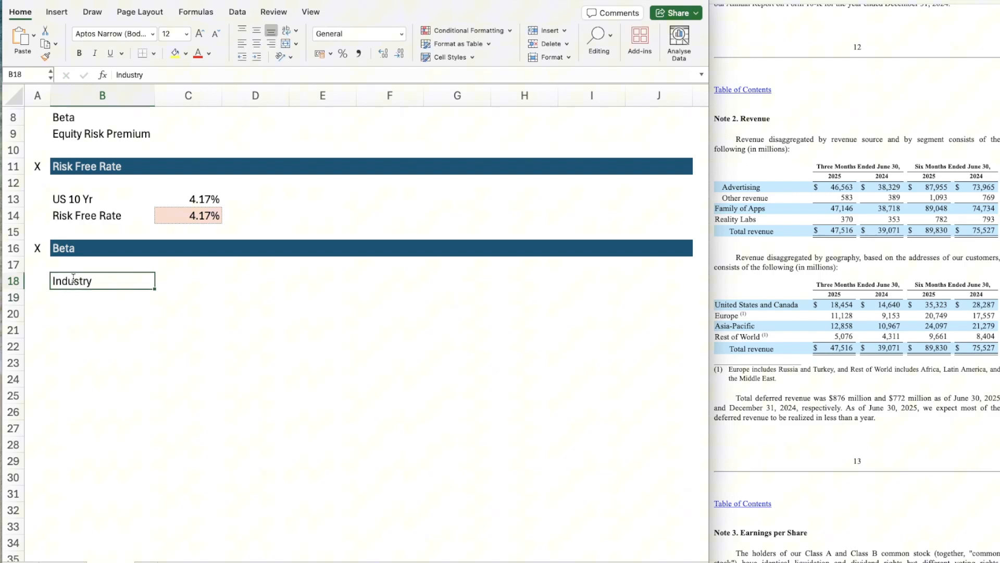
key("super+b")
key("Tab")
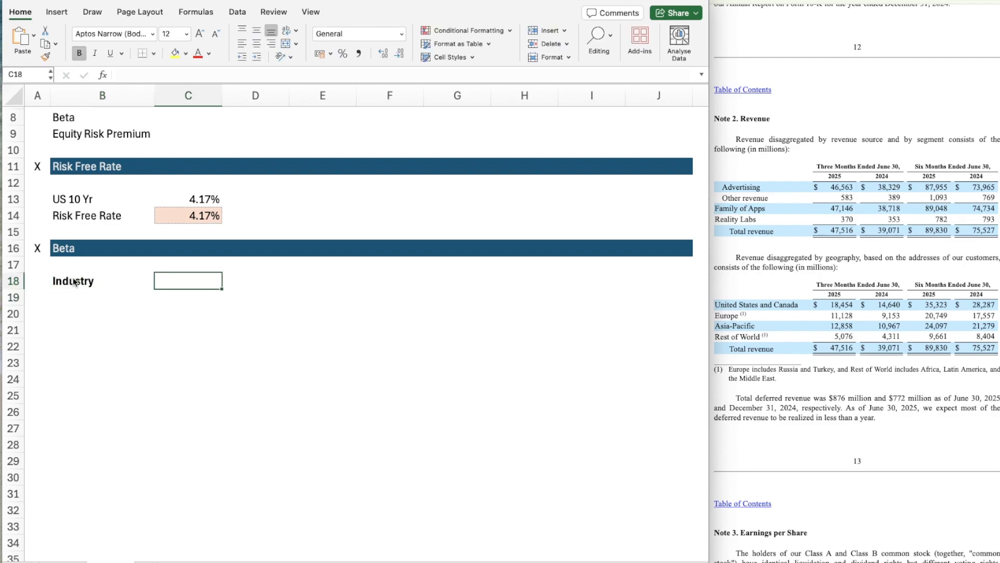
type("Sample Size")
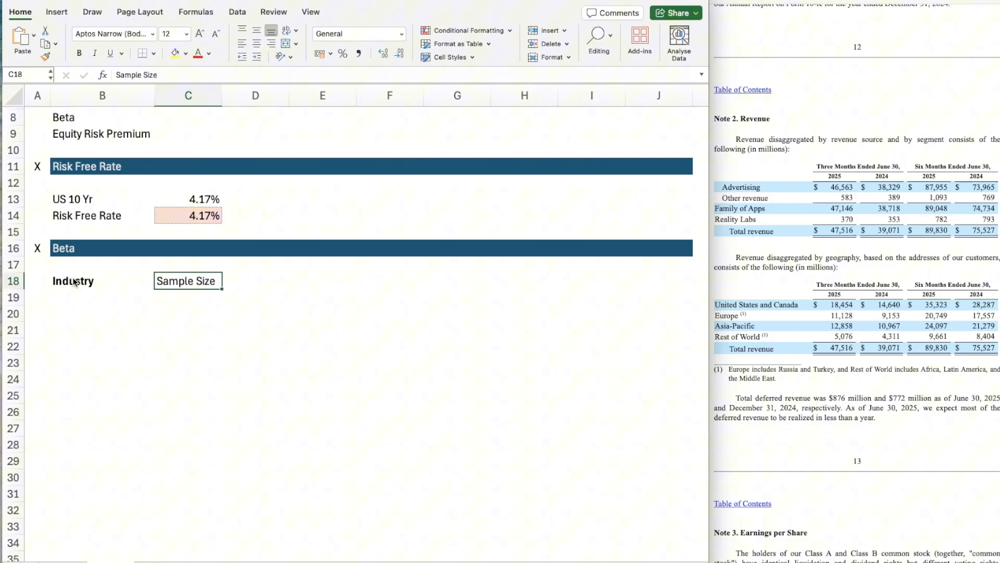
key("super+b")
key("Tab")
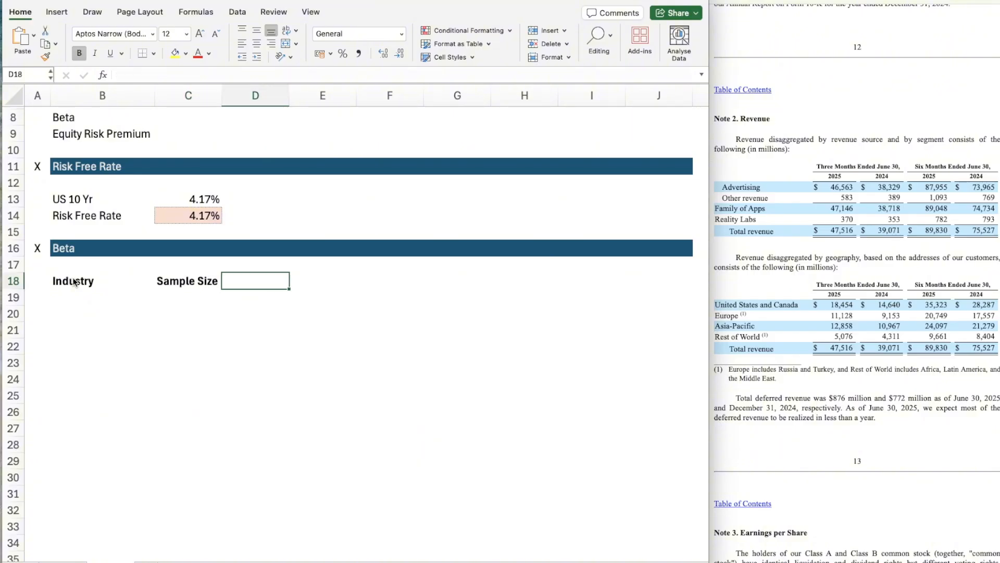
Add bold column headers "Unlev Beta" in D18 and "Revenues" in E18
type("Unlev Beta")
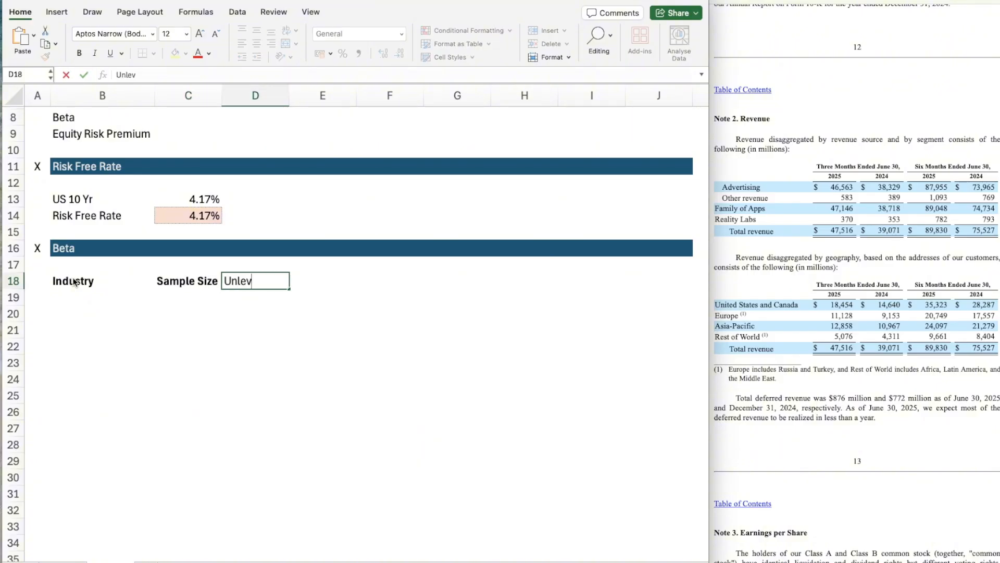
key("Return")
key("Up")
key("super+b")
key("Tab")
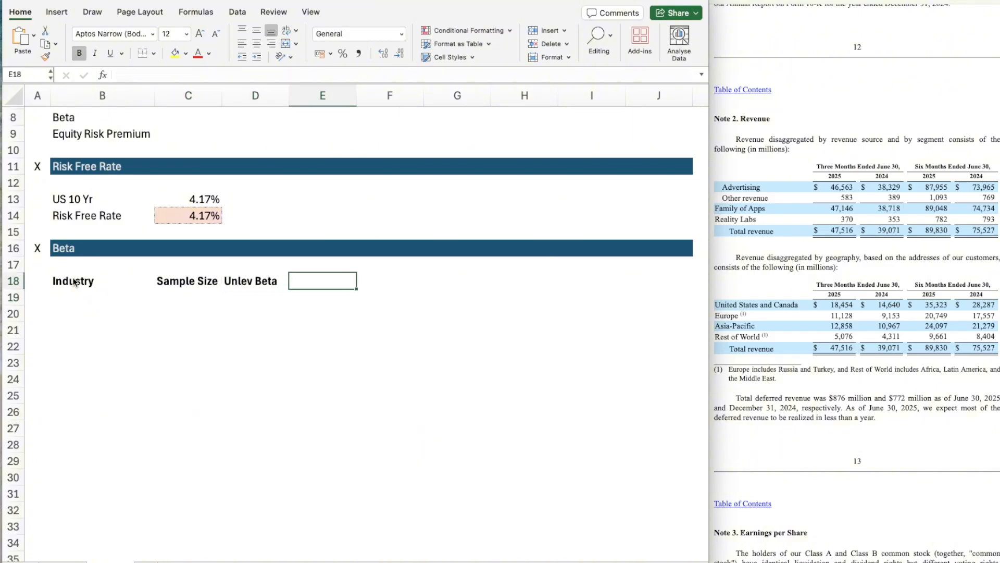
type("Revenues")
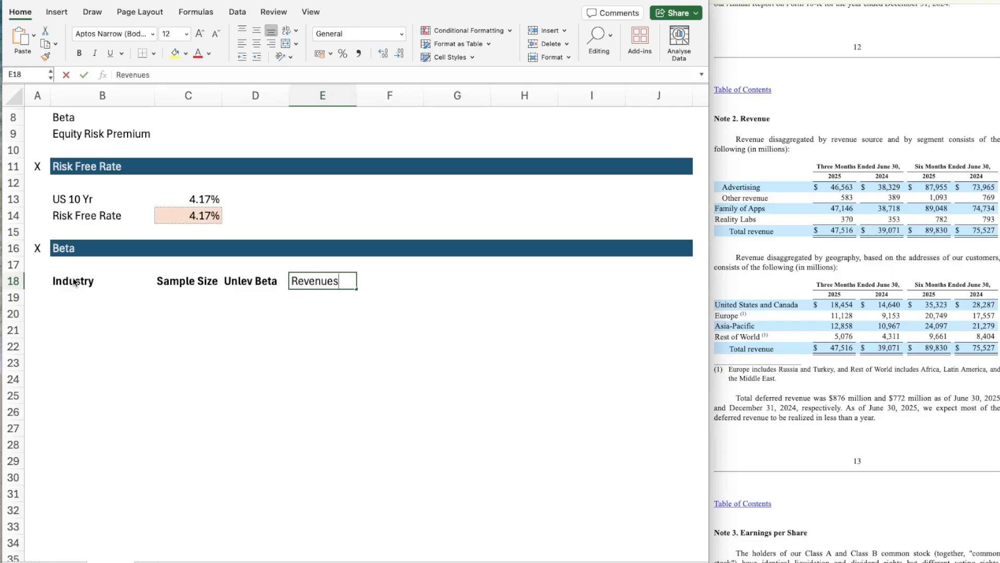
key("super+b")
key("Tab")
Enter the column header "EV/Sales" in F18 and make it bold
type("EV/Sa;e")
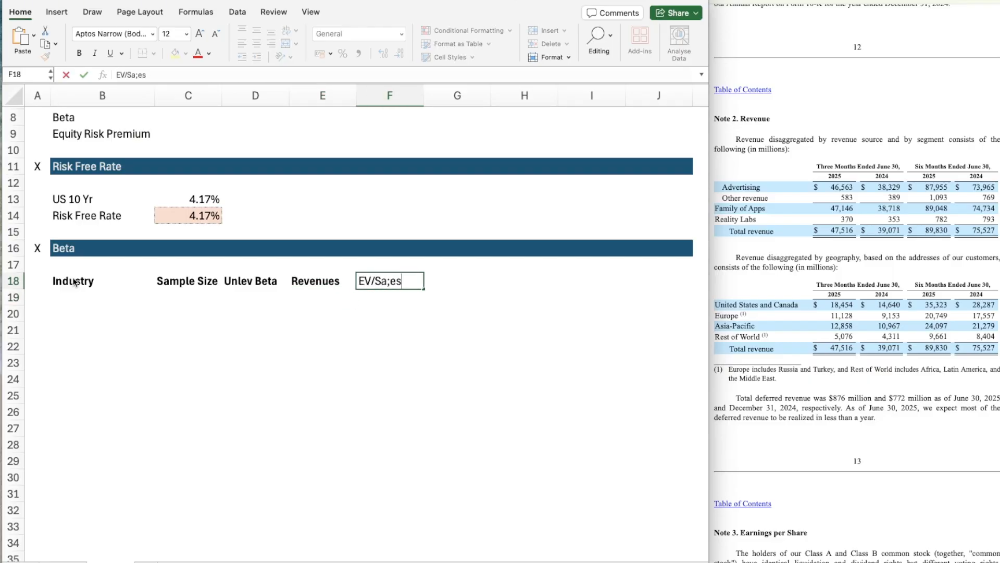
key("BackSpace")
key("BackSpace")
type("les")
key("Tab")
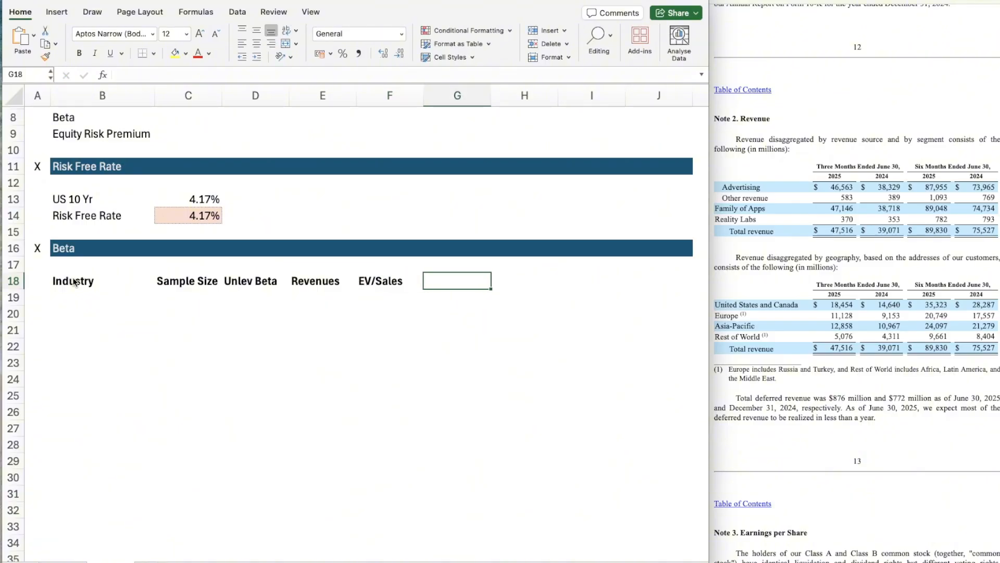
key("Left")
key("super+b")
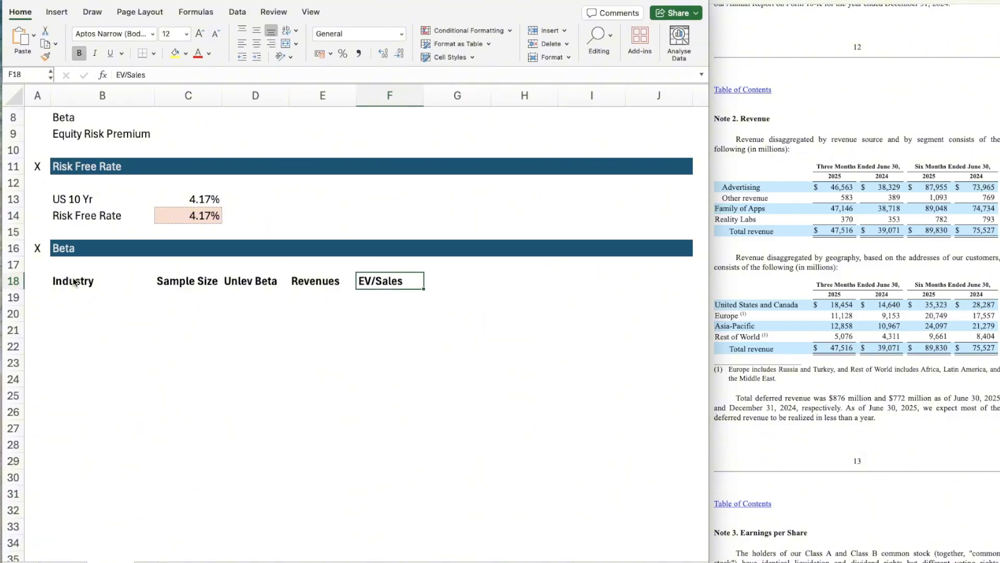
key("Right")
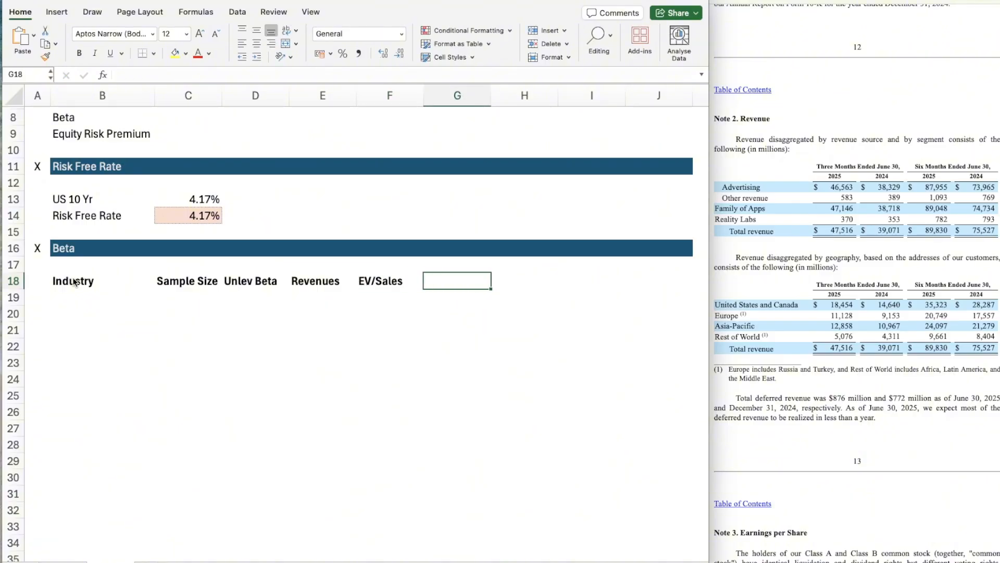
Add the column headers "Value" in G18 and "Proportion" in H18
type("Value")
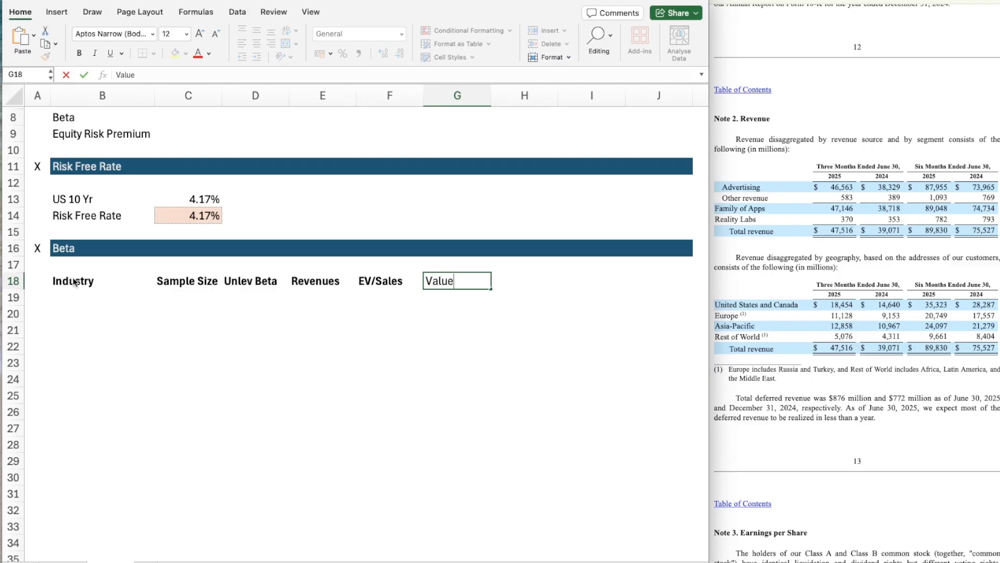
key("Tab")
type("Proporti")
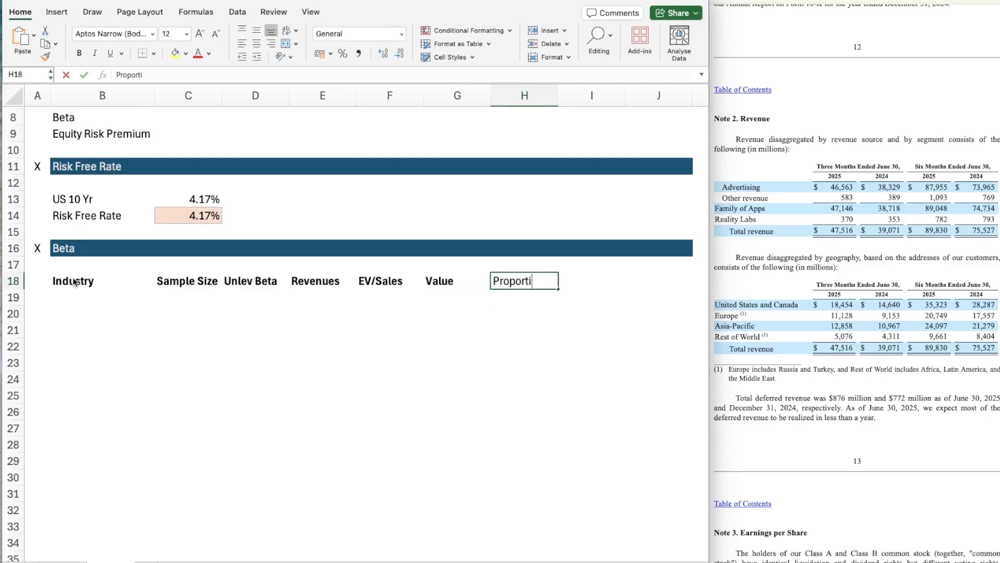
type("on")
key("Return")
key("Right")
key("Up")
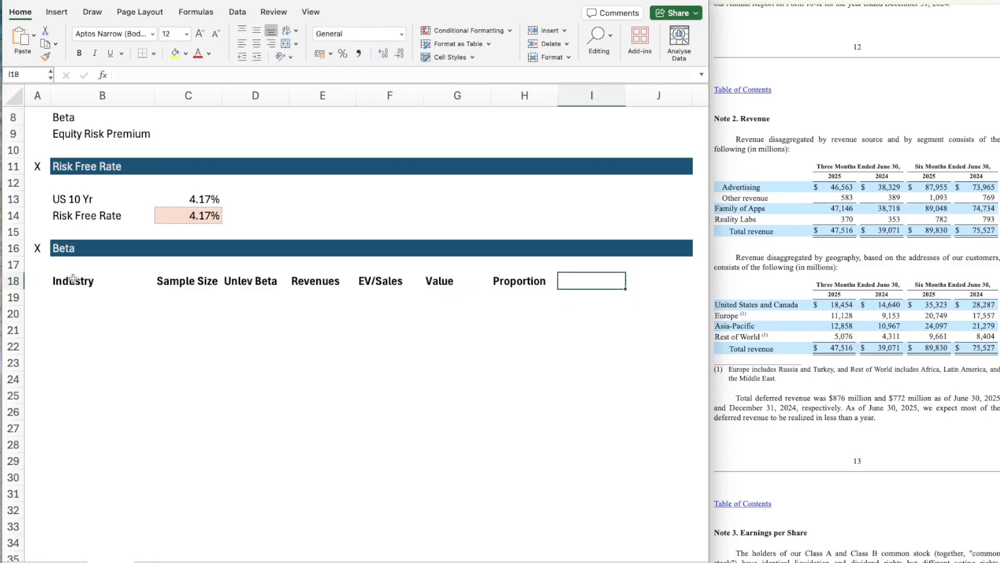
Complete the Beta table's header row with "Weight Beta" in I18, and go to cell B20
type("Weight Beta")
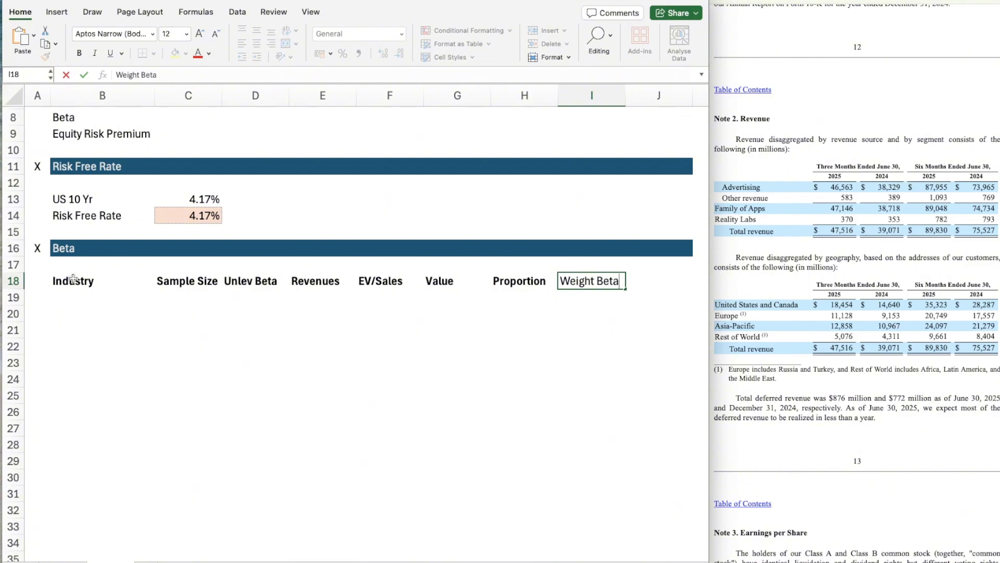
key("Return")
key("Right")
key("Up")
key("Left")
key("Left")
key("Left")
key("Left")
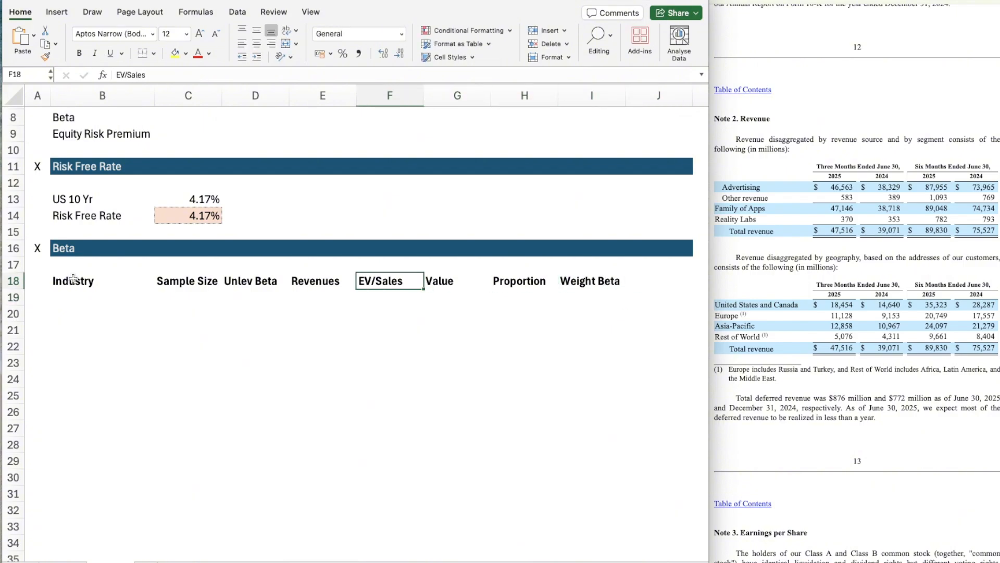
key("Left")
key("Left")
key("Left")
key("Left")
key("Down")
key("Down")
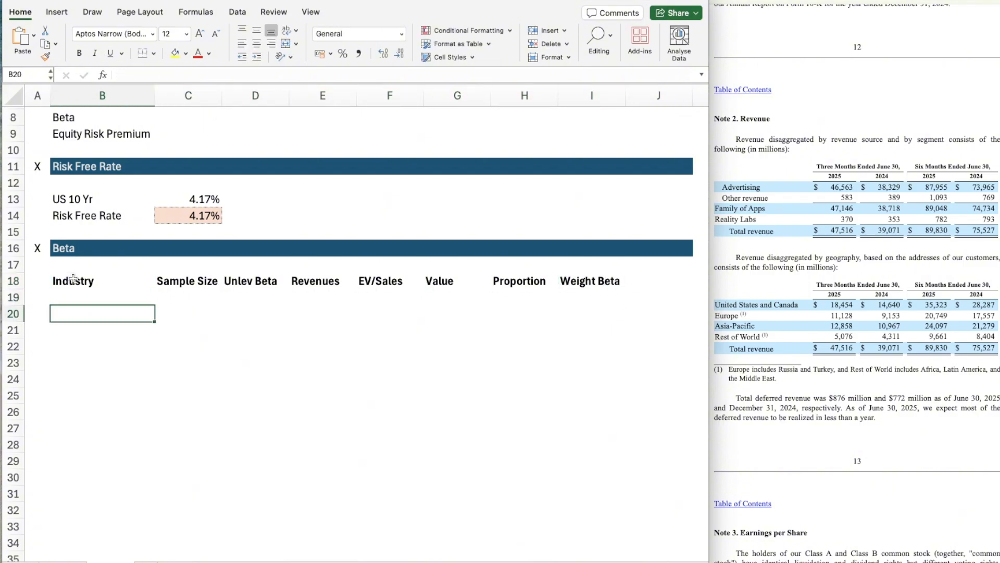
List the industries in the Beta table, "Advertising" in B20 and "Software (Internet)" in B21
type("Advertising")
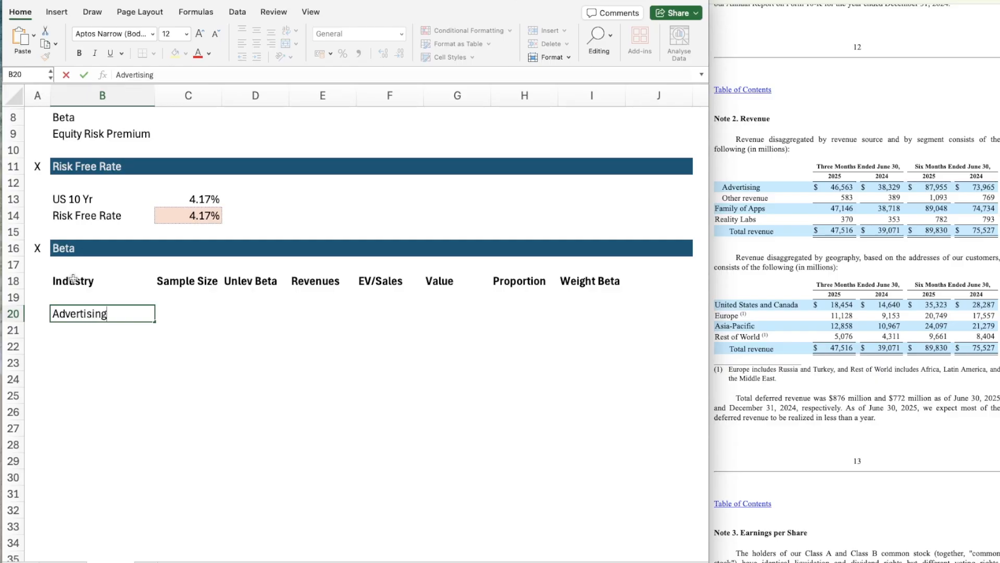
key("Return")
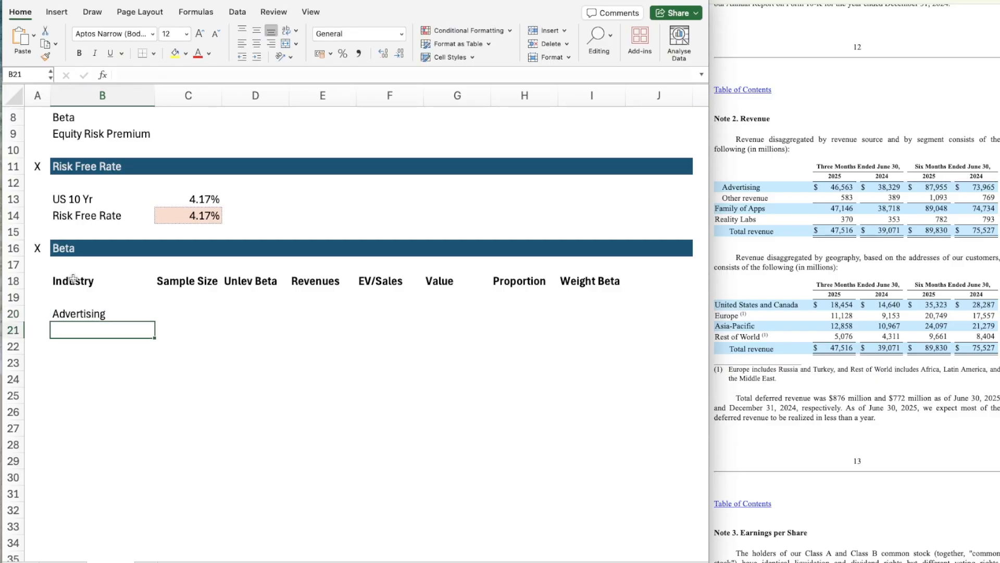
type("Software")
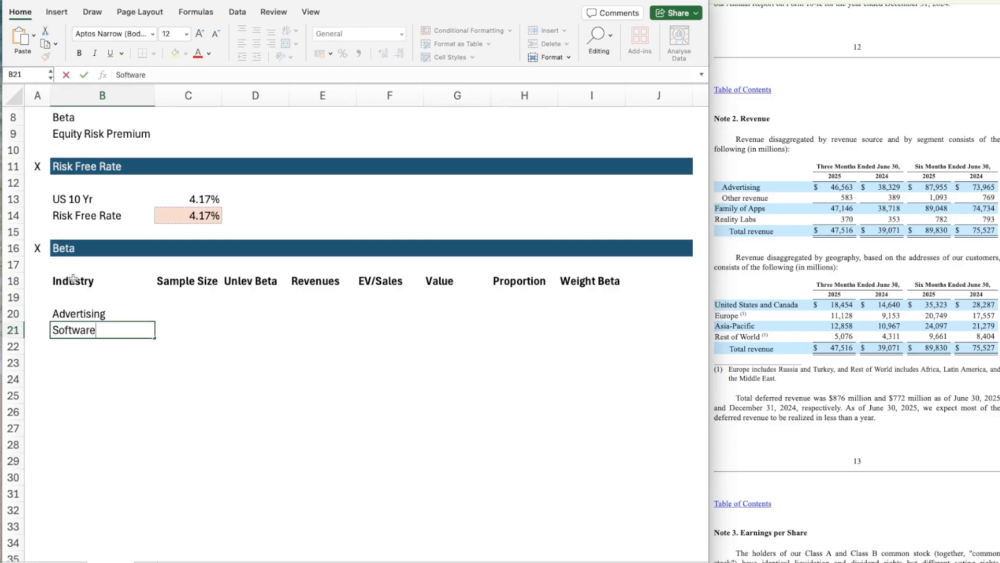
type(" (In")
key("BackSpace")
key("BackSpace")
type("Internet)")
Enter Advertising's sample size of 54 in C20, taken from the number of firms in the online industry beta table
key("Up")
key("Right")
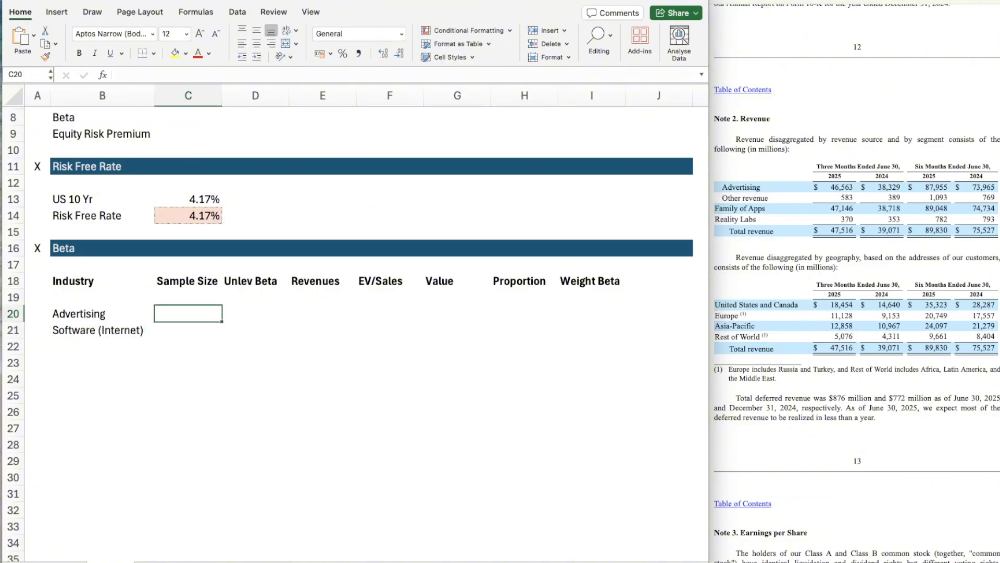
key("super+Tab")
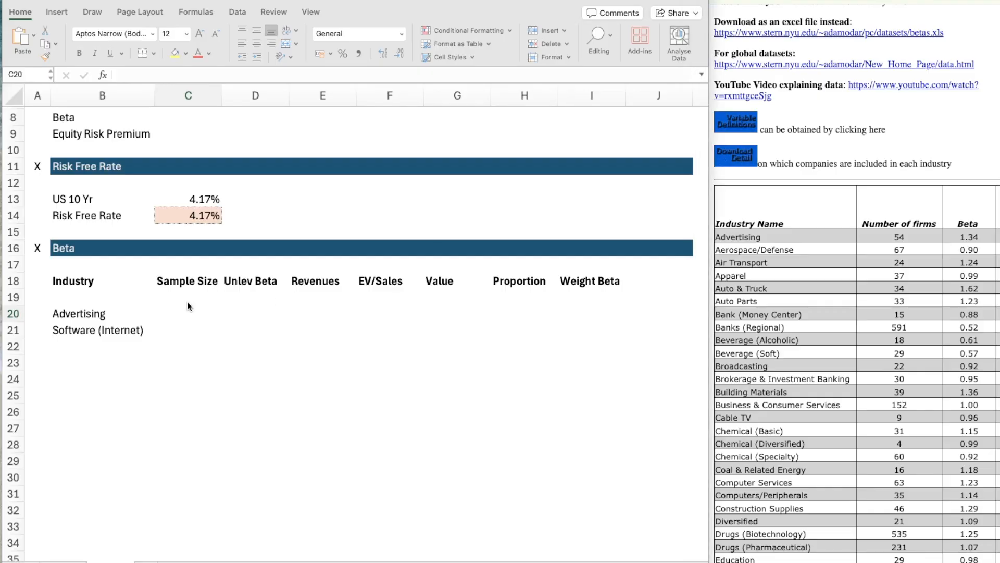
left_click(190, 315)
type("54")
key("Return")
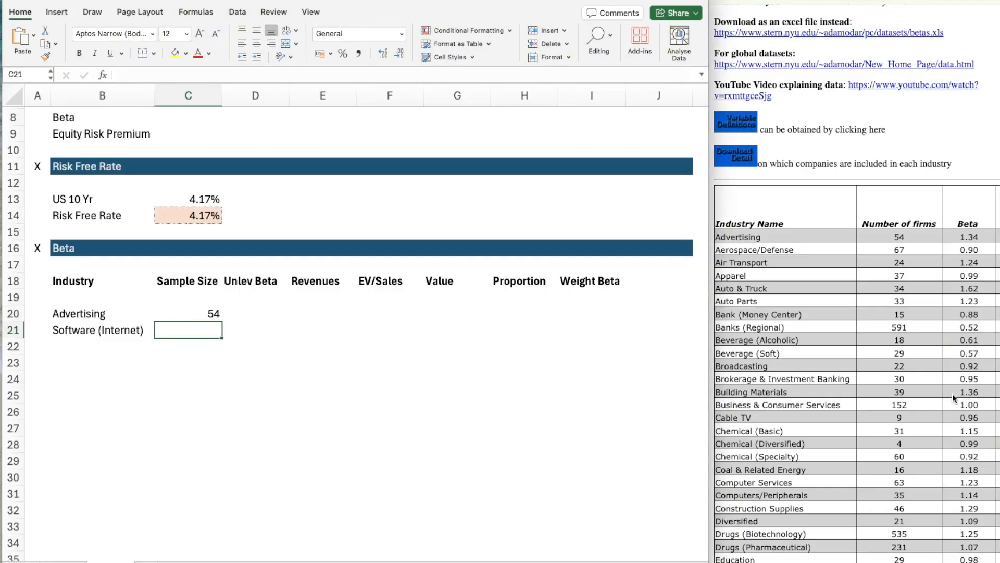
Find the Software (Internet) row in the industry beta table and enter its number of firms, 29, in C21
left_click(844, 357)
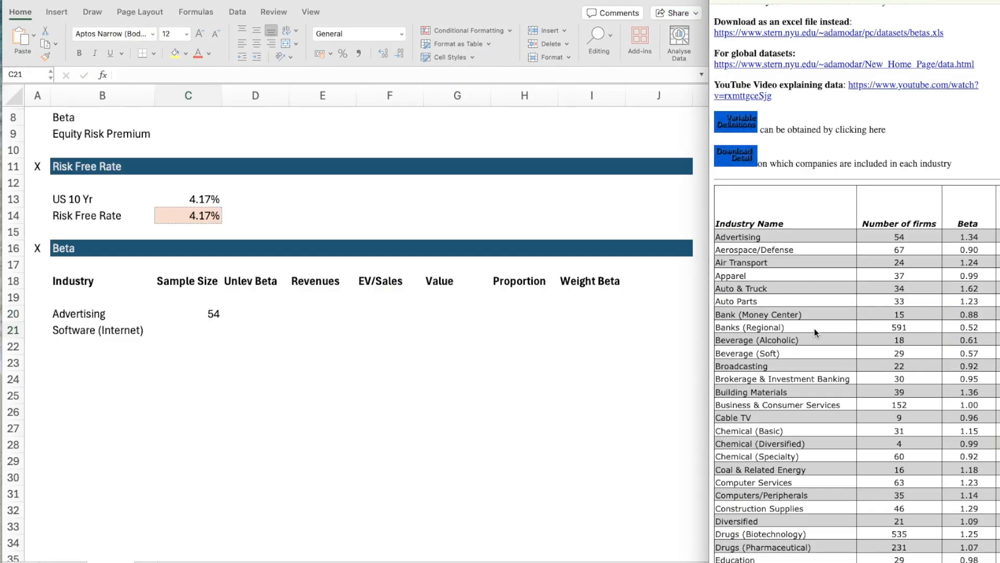
scroll(815, 329, "down", 5)
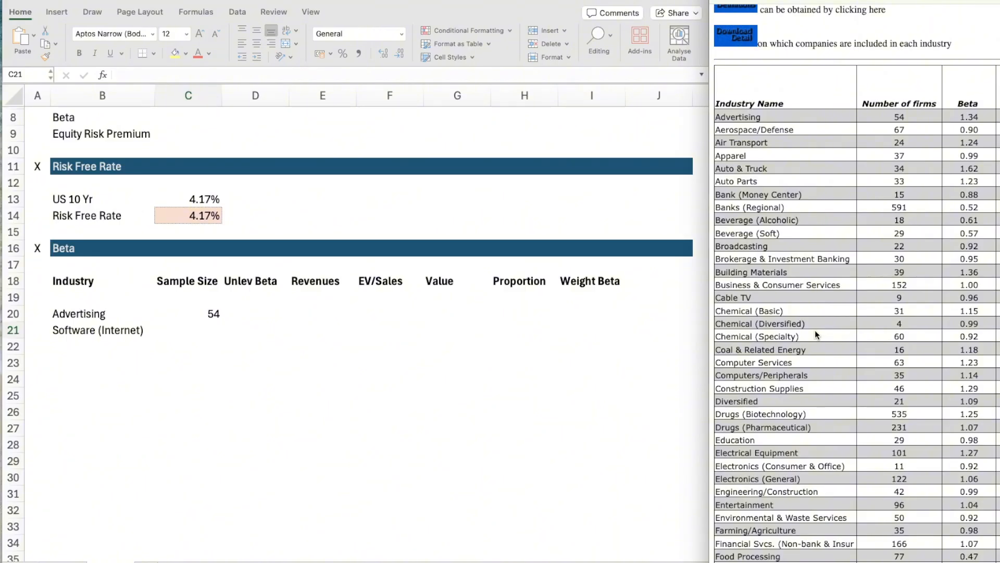
scroll(819, 364, "down", 5)
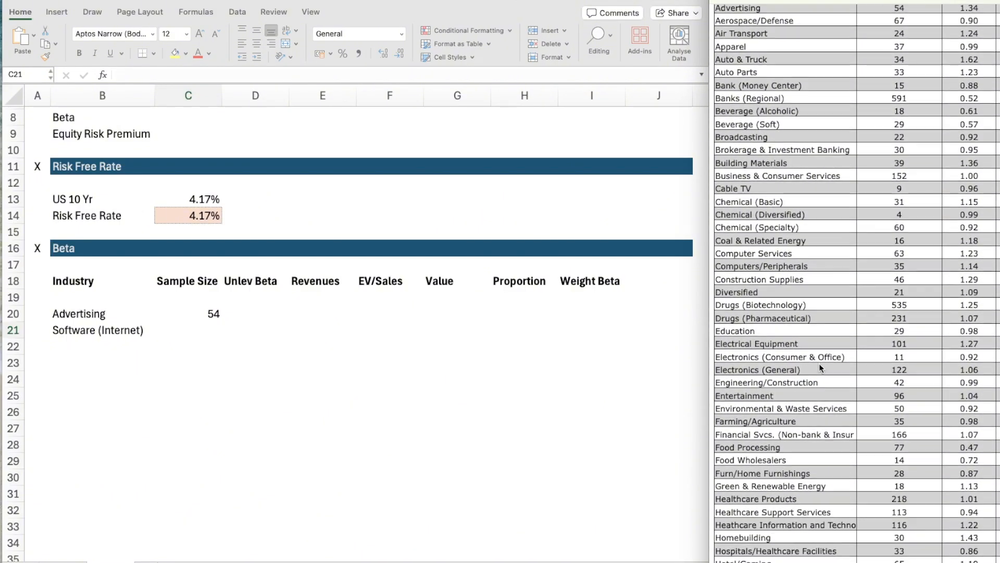
scroll(819, 364, "down", 8)
scroll(820, 368, "down", 15)
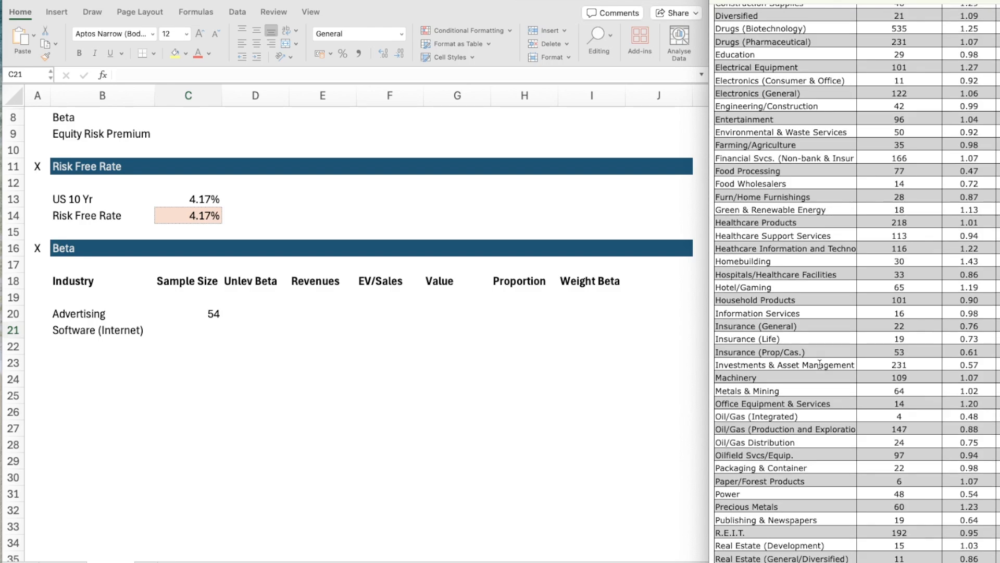
scroll(820, 367, "down", 9)
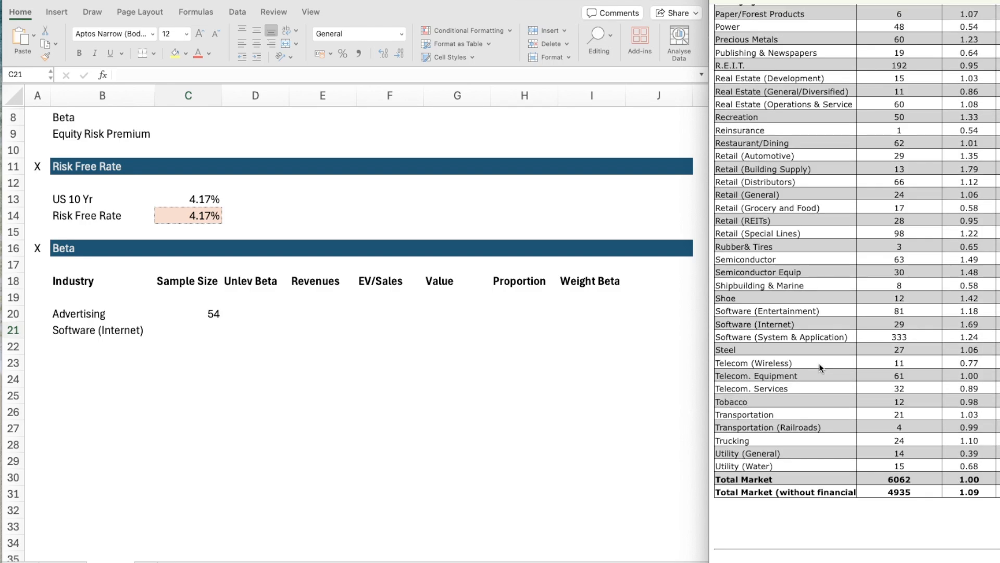
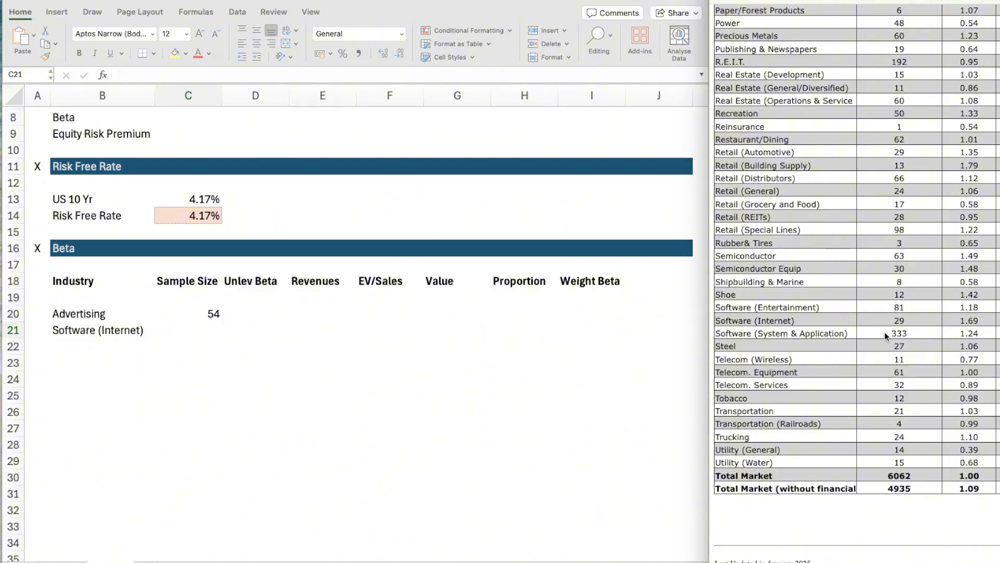
left_click(92, 339)
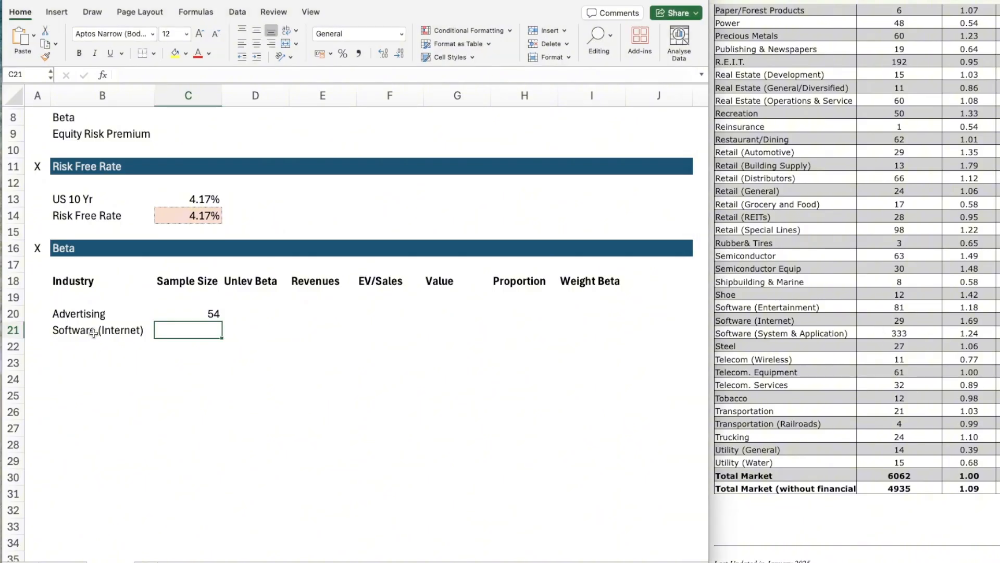
left_click(96, 330)
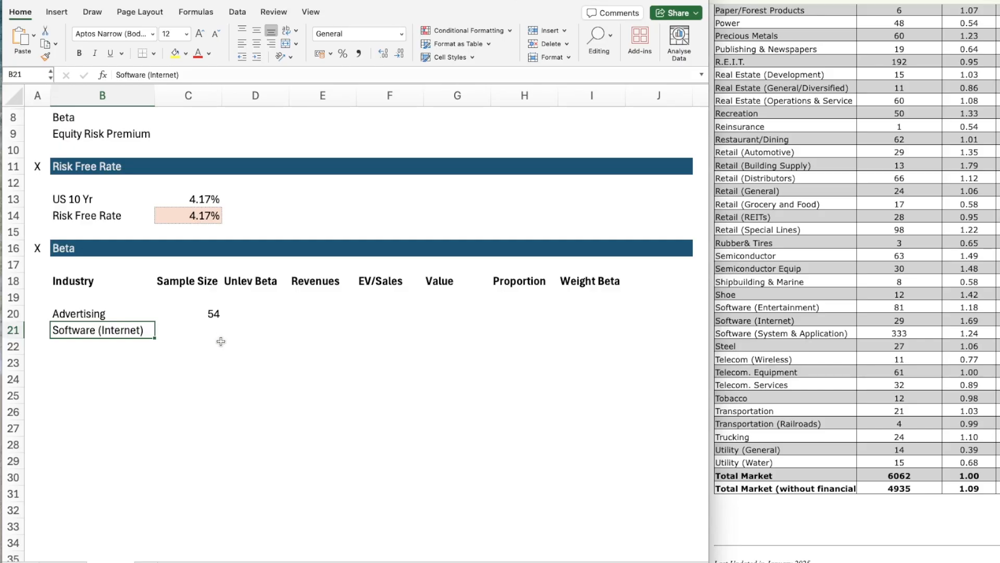
left_click(212, 330)
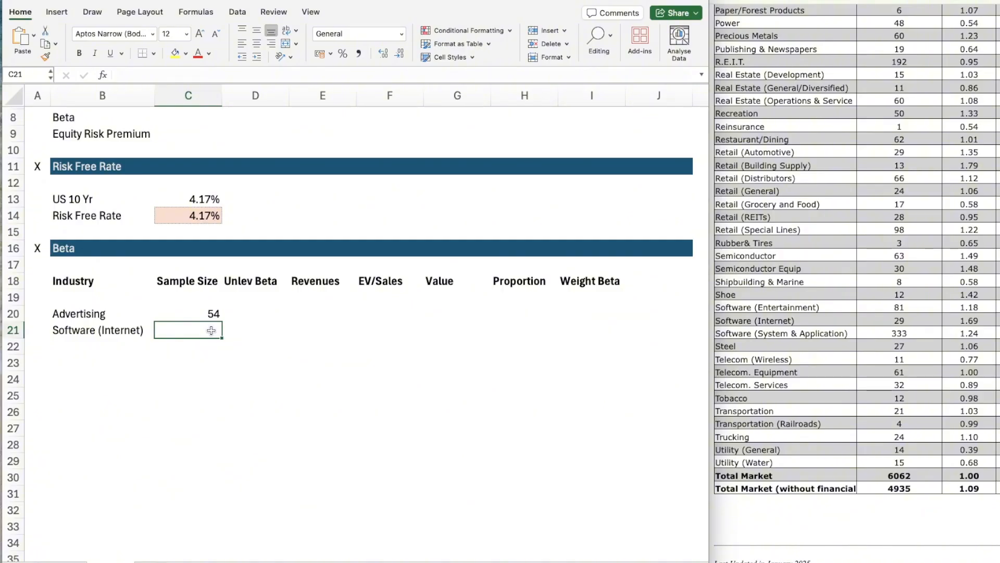
type("29")
key("Return")
left_click(212, 331)
type("29")
key("Return")
Look up Advertising's unlevered beta in the industry beta table and enter 1.12 in D20
key("Right")
key("Up")
key("Up")
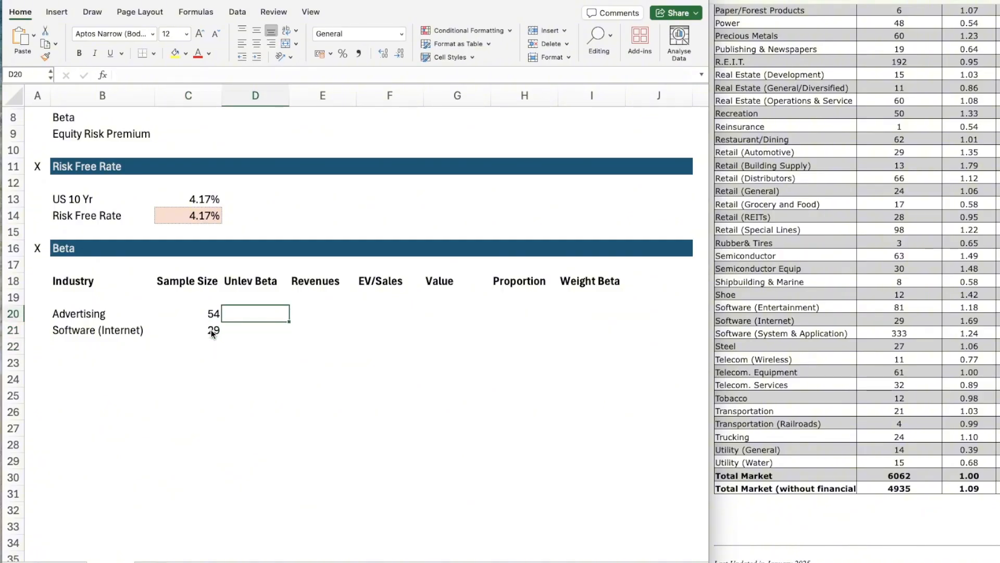
scroll(830, 189, "up", 20)
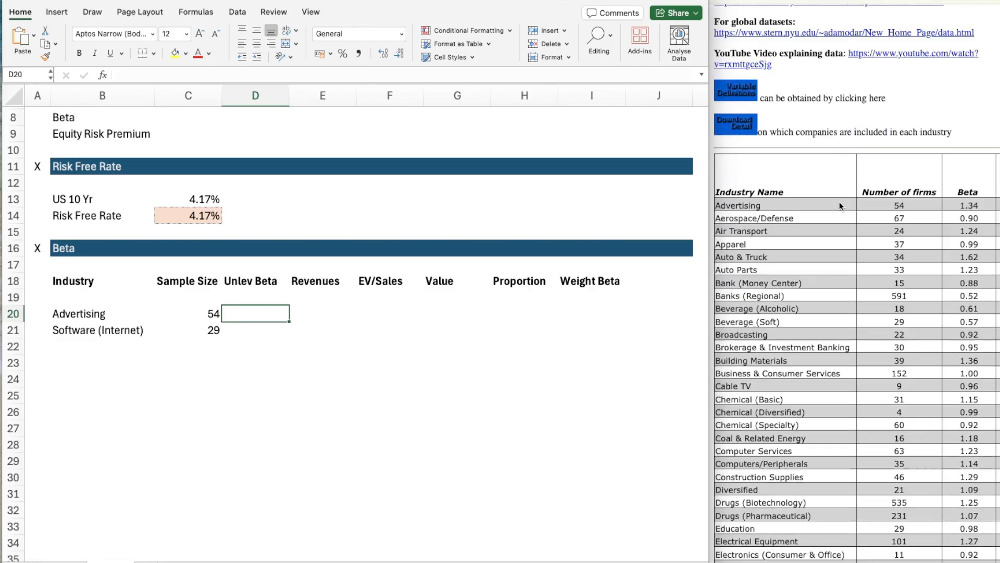
scroll(839, 202, "down", 4)
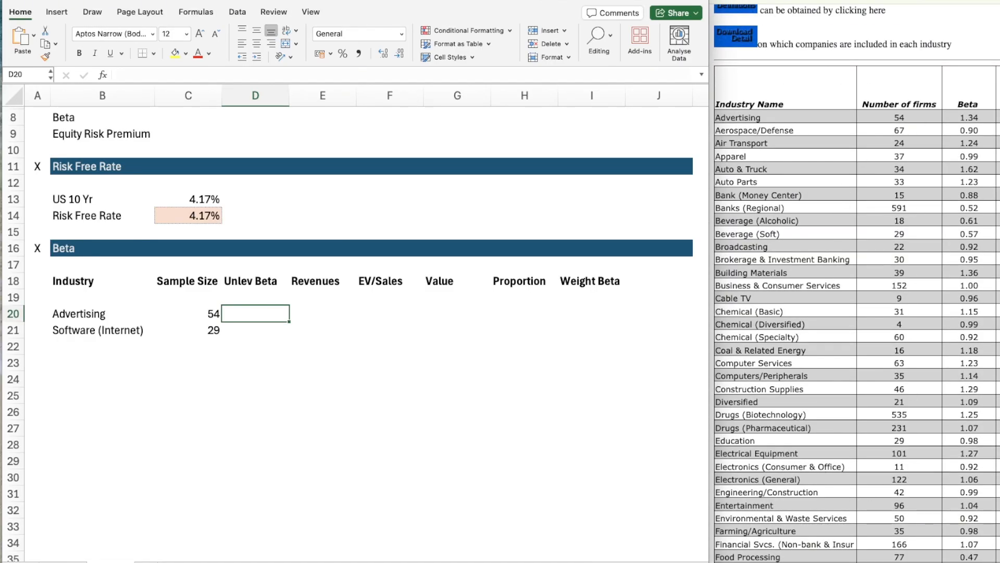
scroll(854, 313, "right", 10)
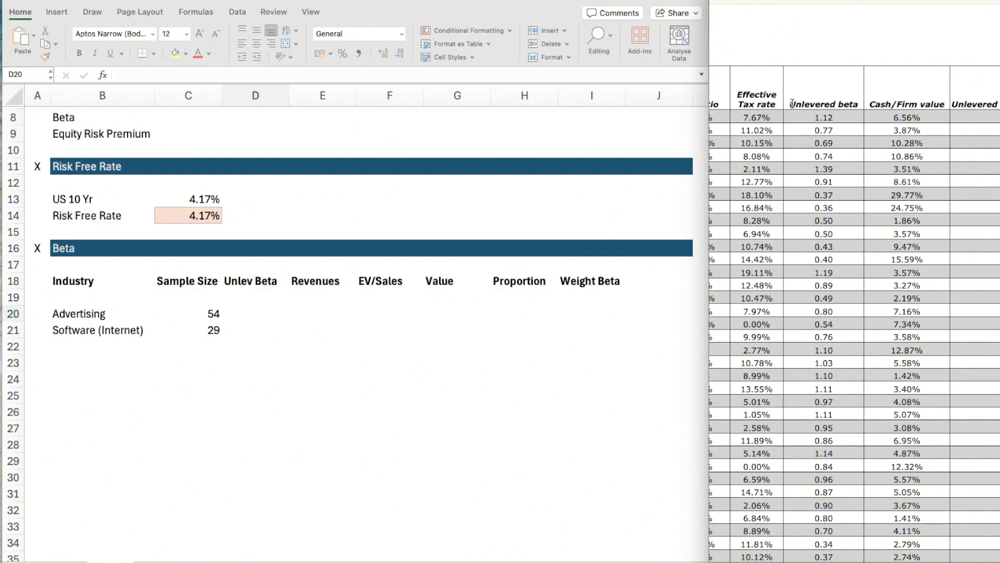
left_click(260, 314)
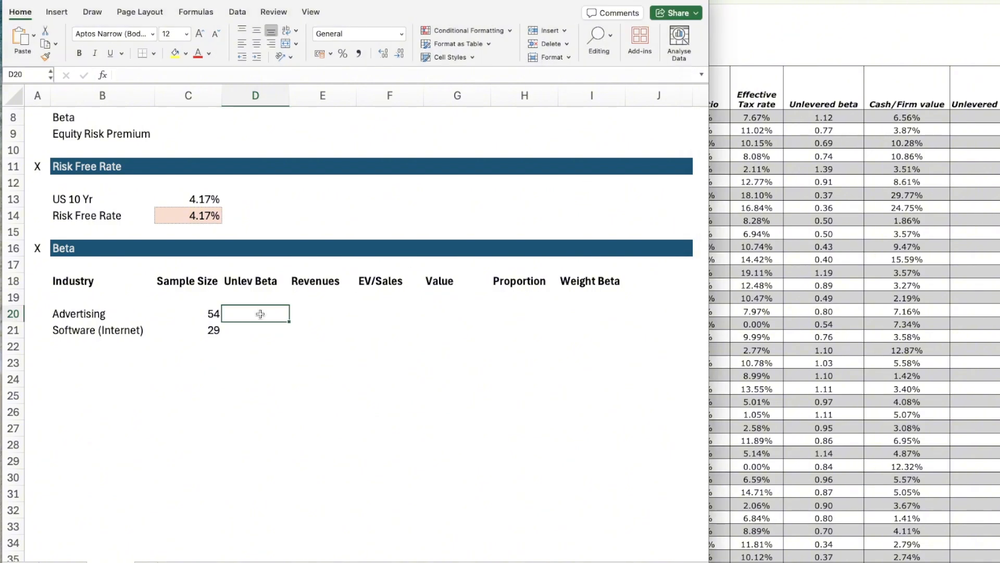
type("1.12")
key("Tab")
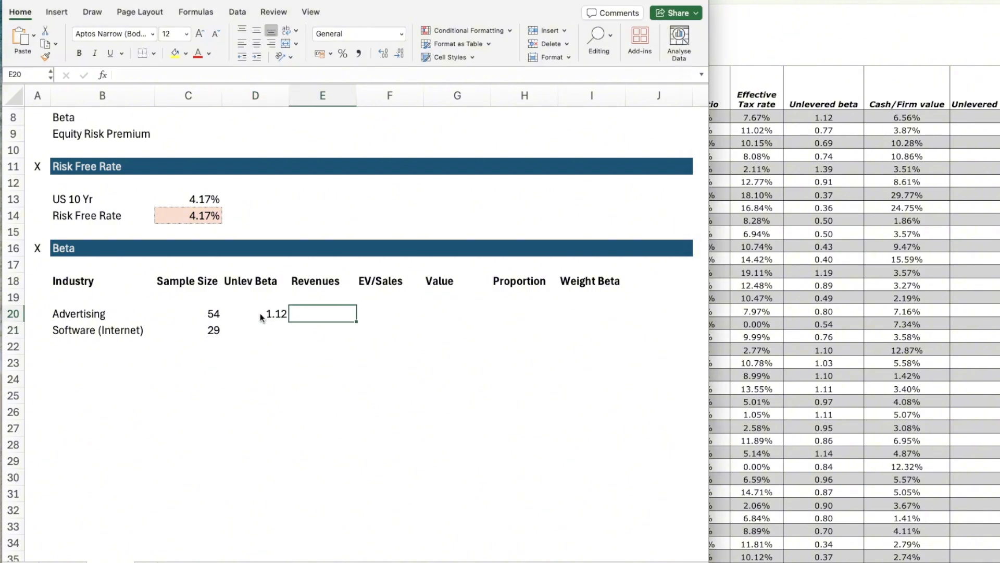
Examine the annual income statement and the quarterly report's notes for Meta's revenue broken down by source and segment
left_click(885, 1)
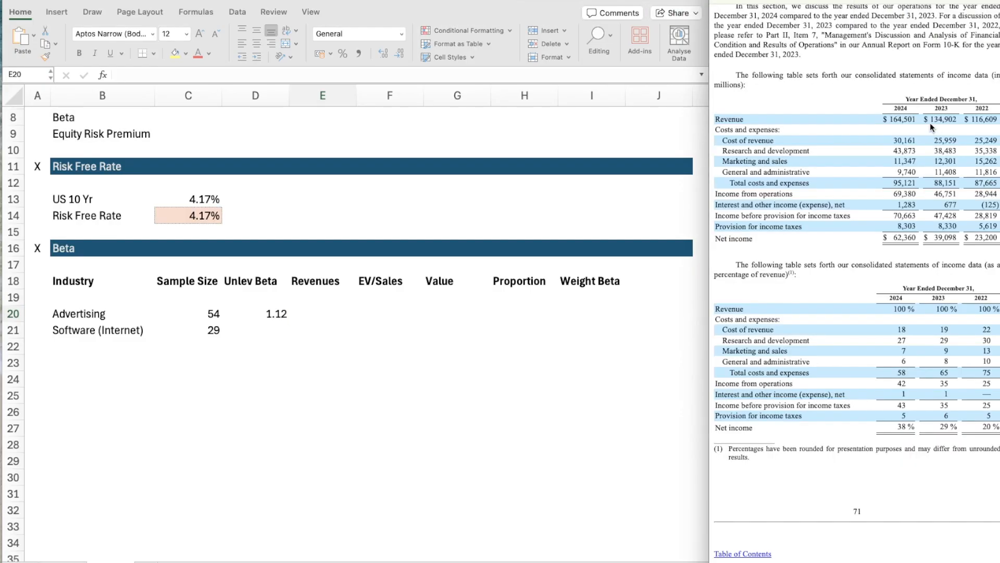
left_click(937, 1)
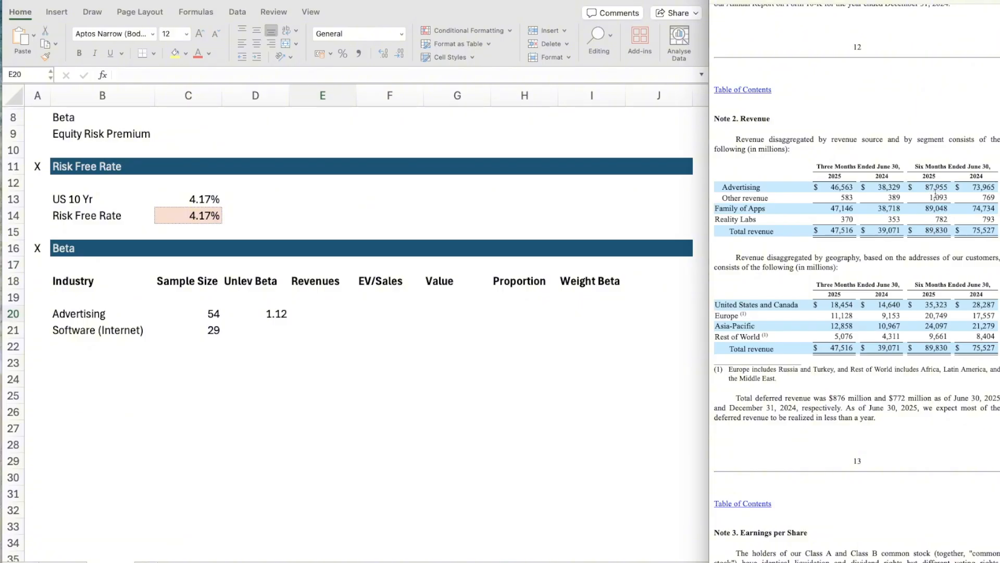
scroll(926, 215, "up", 10)
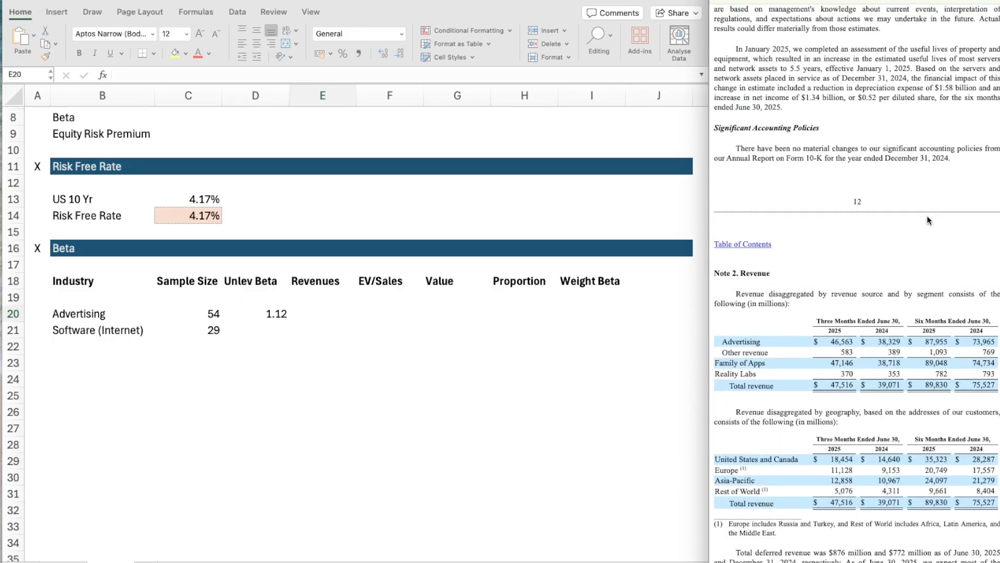
scroll(926, 214, "up", 9)
scroll(927, 214, "down", 2)
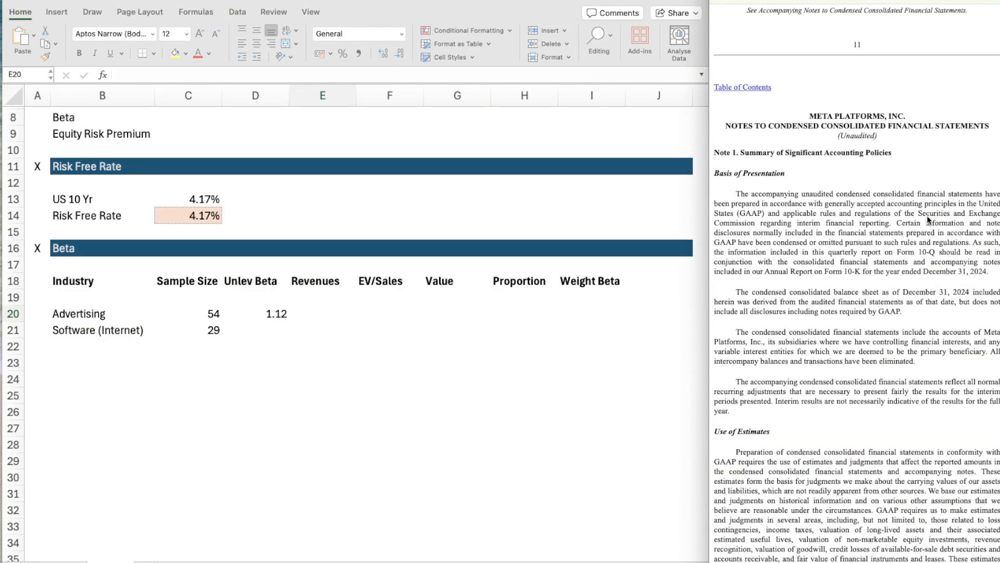
scroll(927, 216, "down", 11)
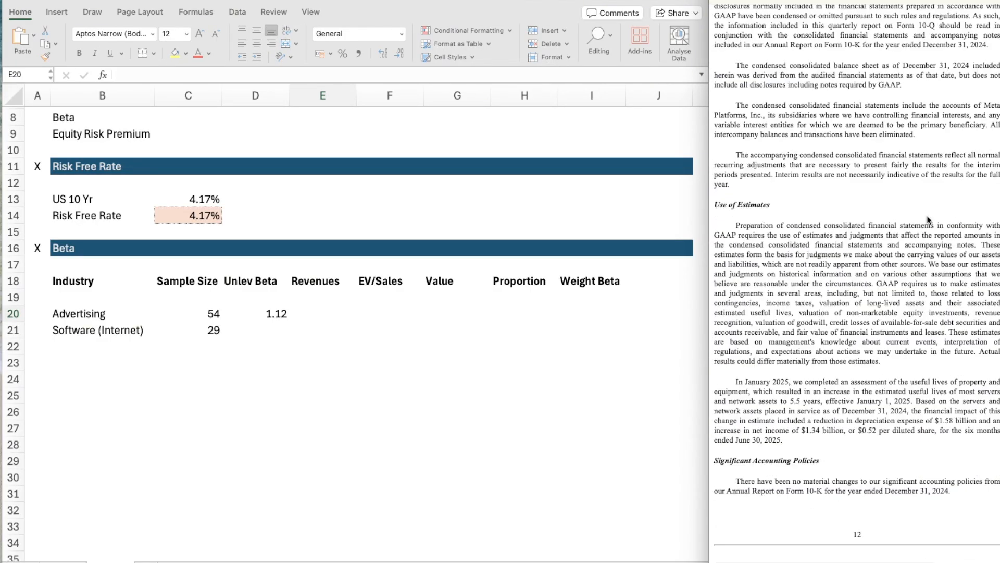
scroll(927, 219, "down", 20)
scroll(926, 219, "down", 15)
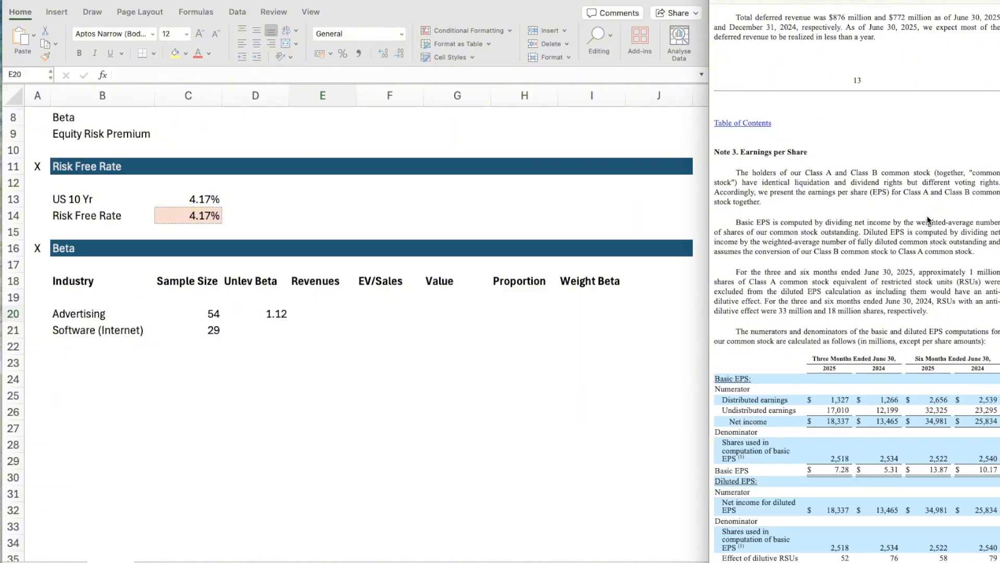
scroll(926, 216, "down", 4)
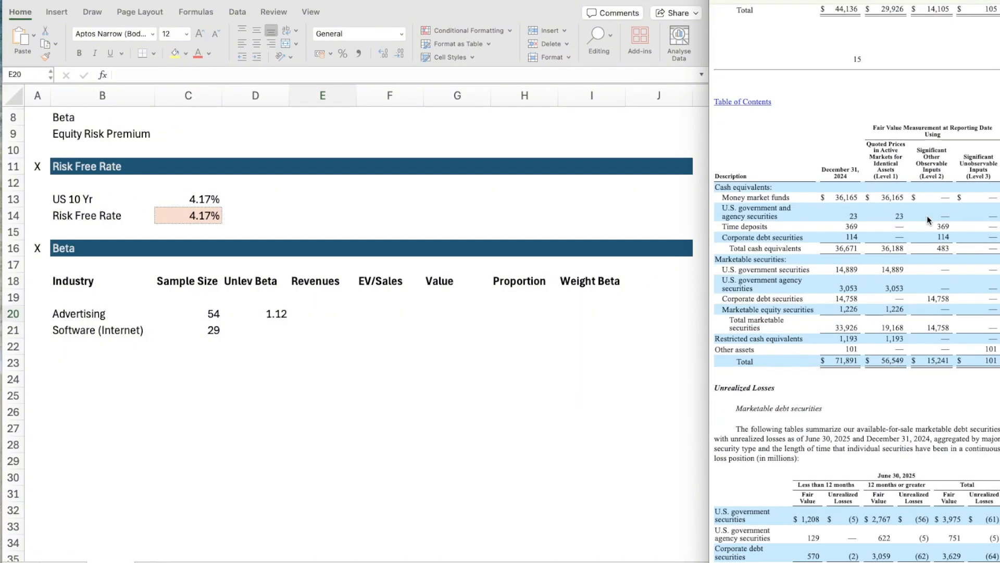
scroll(927, 216, "up", 20)
scroll(926, 219, "down", 9)
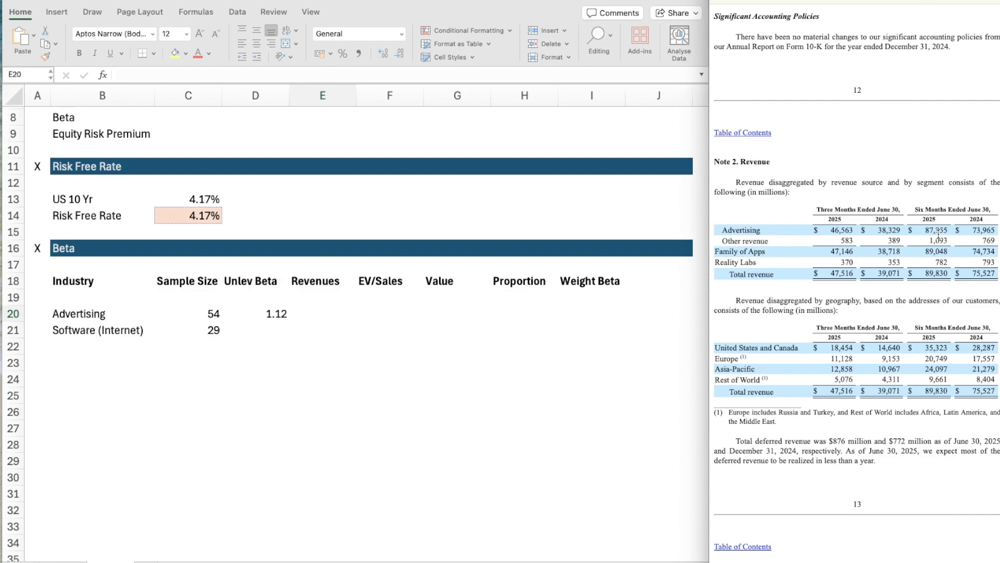
Enter the six-month 2025 Advertising revenue of 87955 in E20
left_click(332, 312)
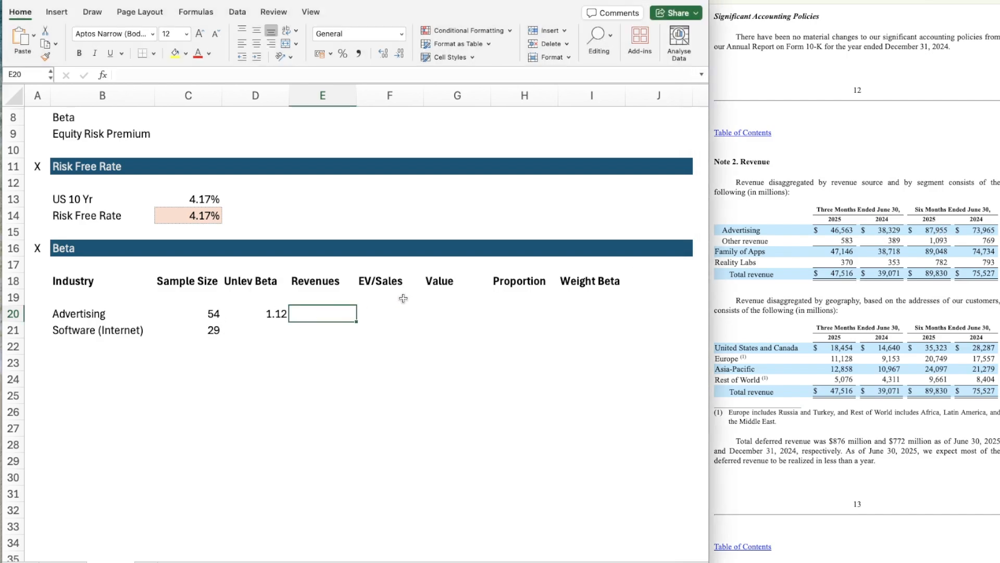
type("87955")
key("Return")
Format E20 as a number with zero decimal places, a thousands separator and negatives in black parentheses, and return to the revenue note
key("Up")
key("super+1")
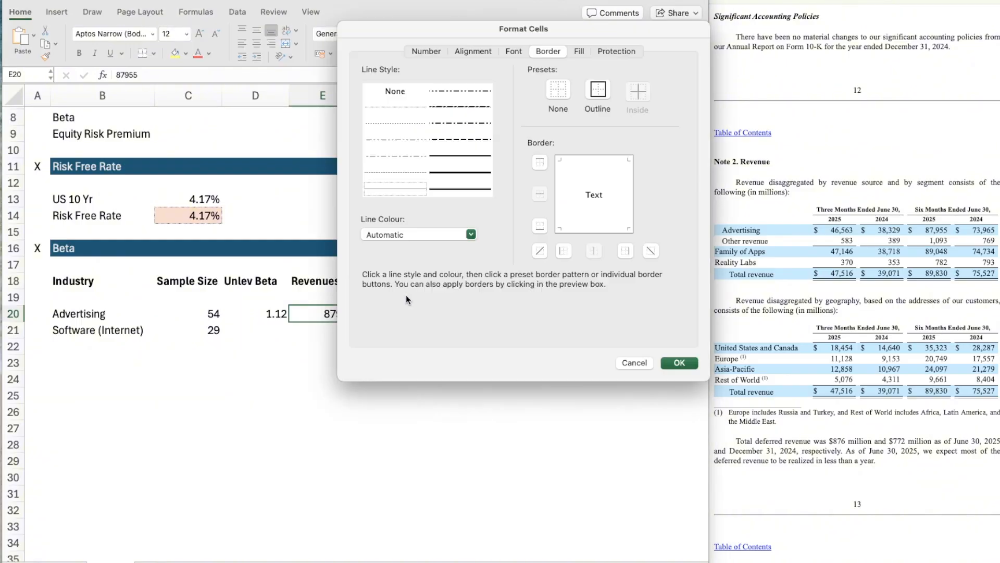
left_click(427, 52)
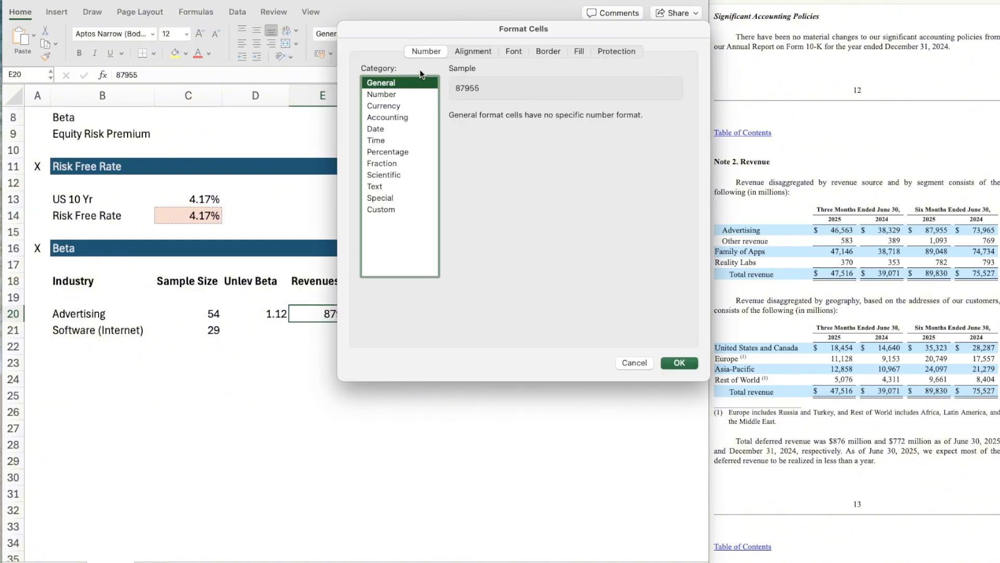
key("Down")
left_click(541, 119)
left_click(541, 119)
left_click(495, 128)
left_click(499, 191)
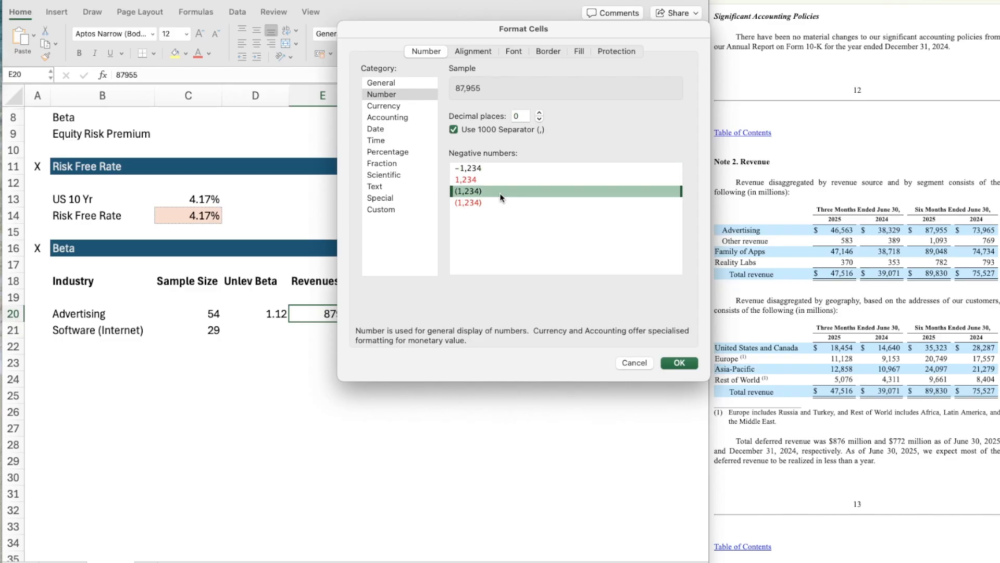
left_click(677, 363)
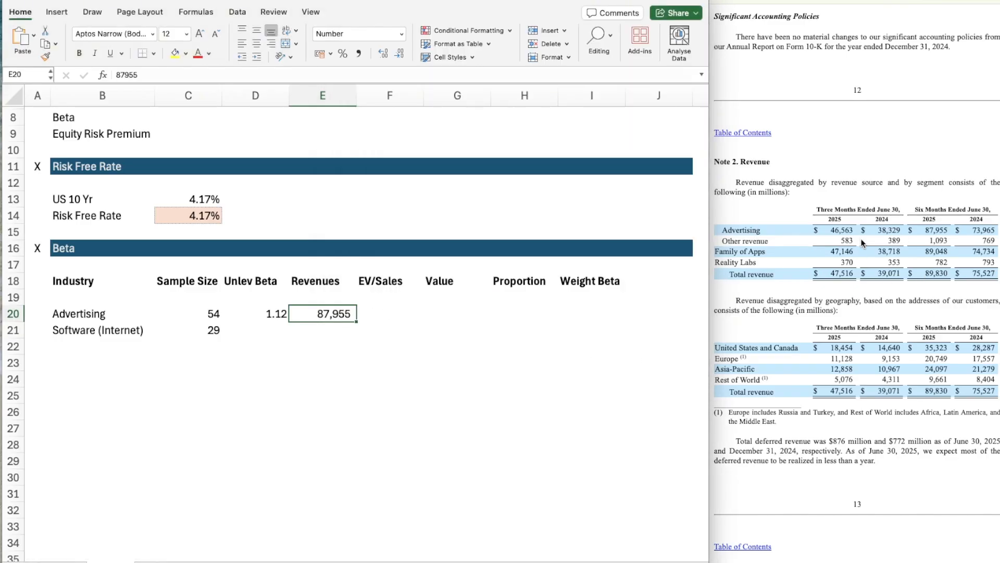
left_click(922, 244)
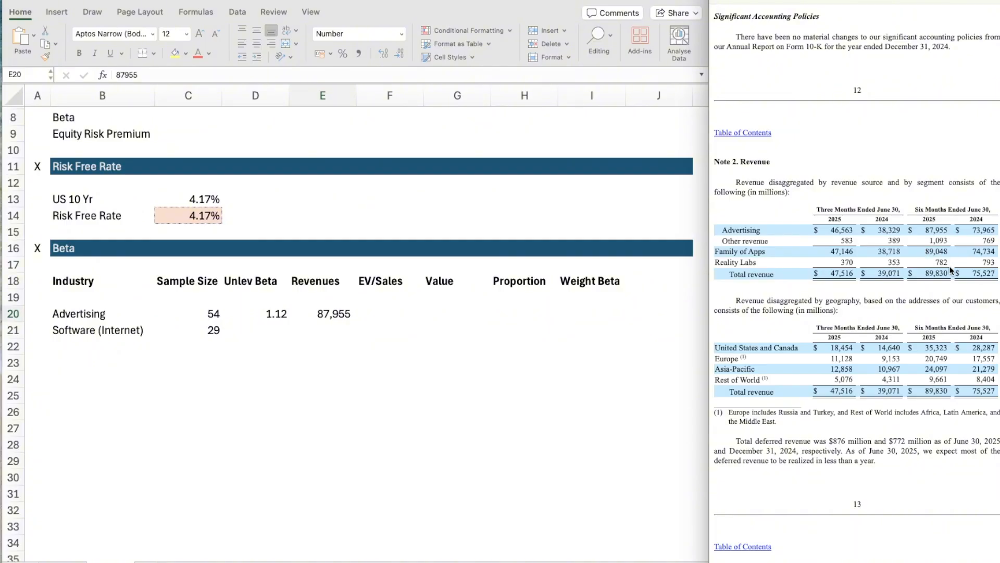
Look through the quarterly report's introductory pages, financial statements and notes, past the revenue note, for further detail on Meta's business segments
scroll(931, 302, "up", 5)
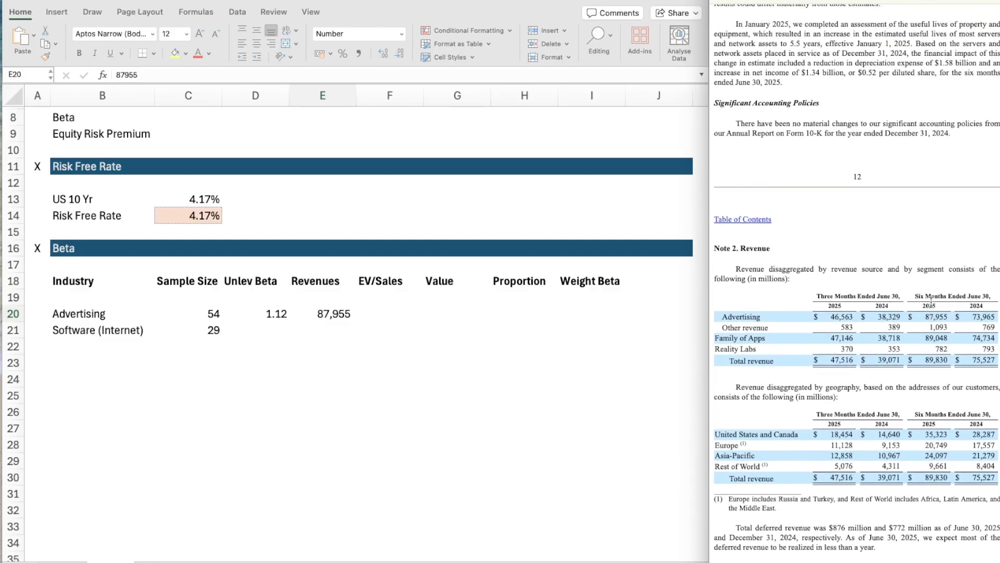
scroll(931, 302, "up", 3)
scroll(931, 302, "up", 6)
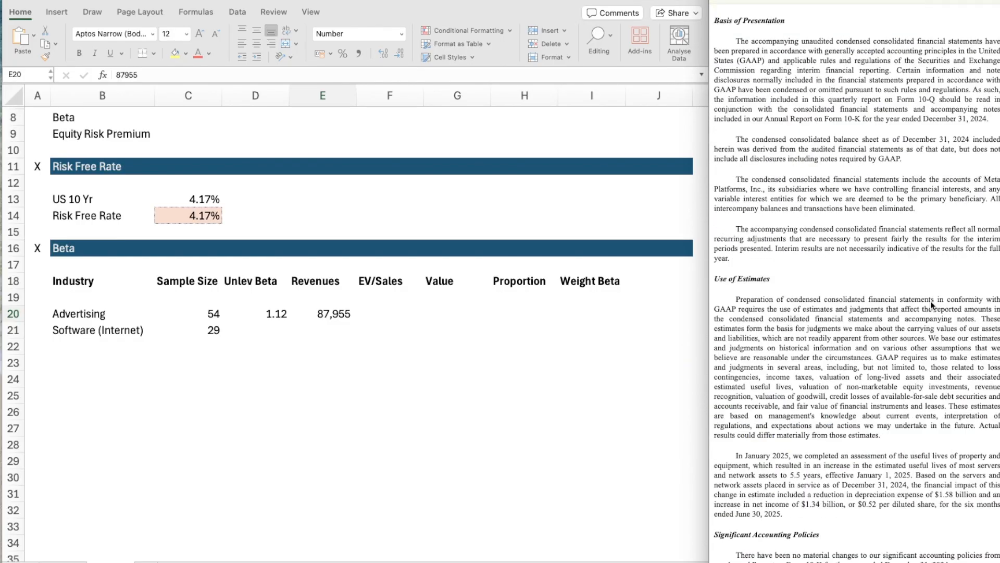
scroll(931, 303, "up", 20)
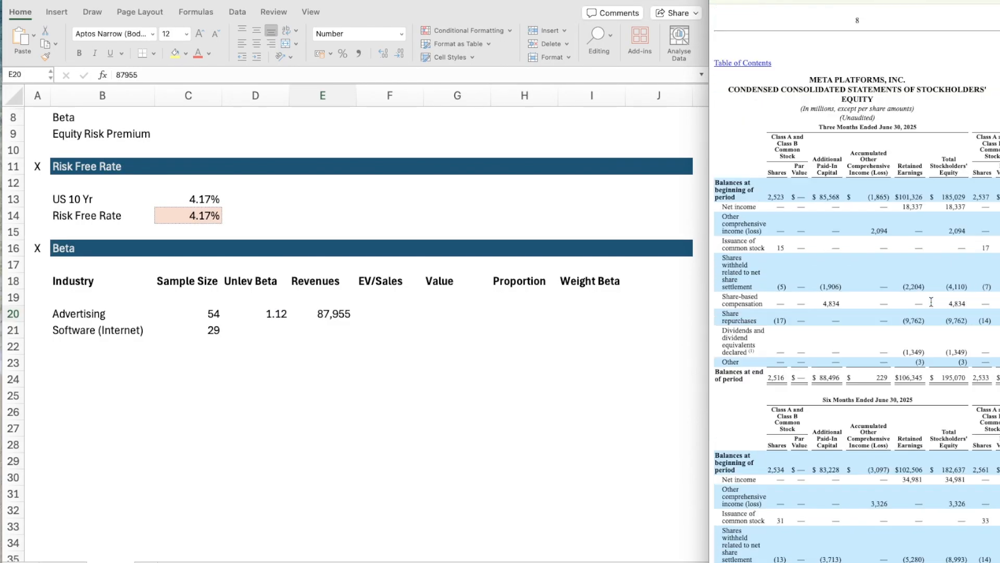
scroll(931, 302, "up", 20)
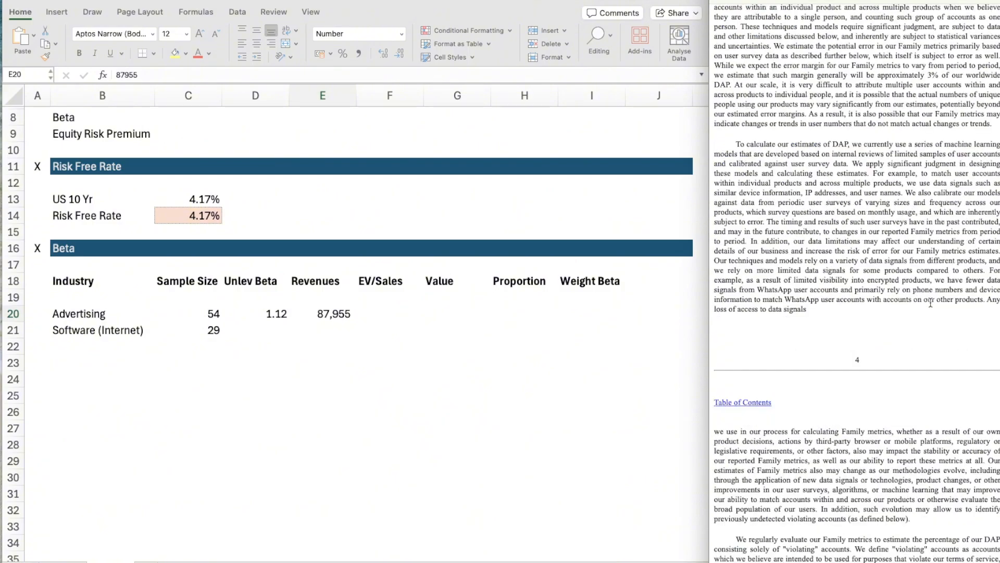
scroll(931, 302, "up", 8)
scroll(931, 302, "up", 15)
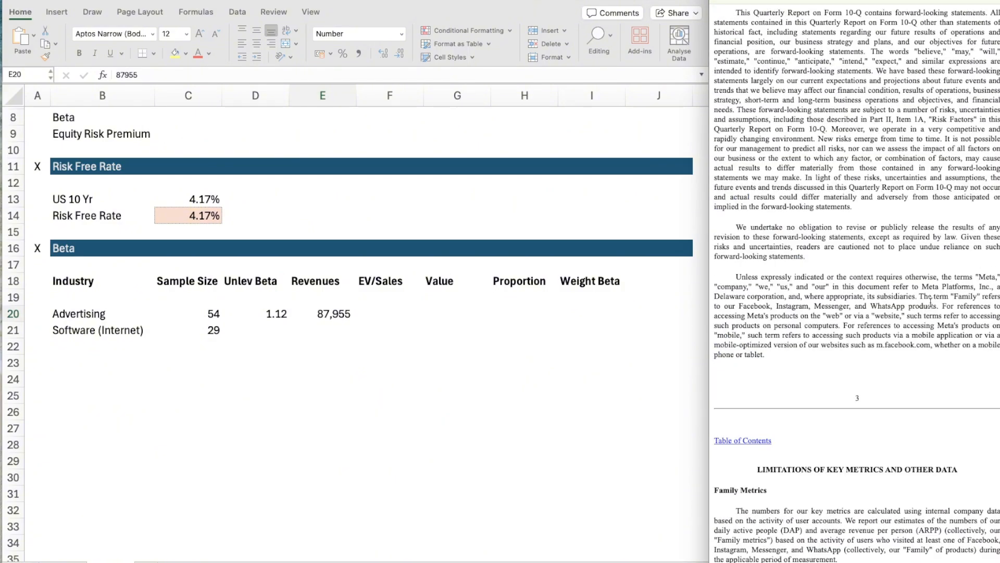
scroll(930, 302, "down", 13)
scroll(930, 305, "down", 10)
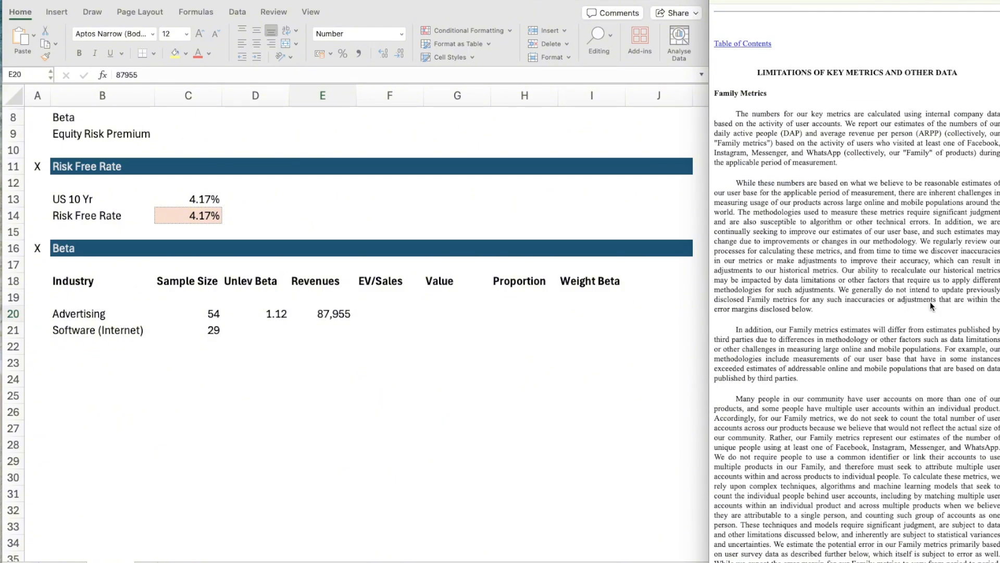
scroll(930, 301, "down", 20)
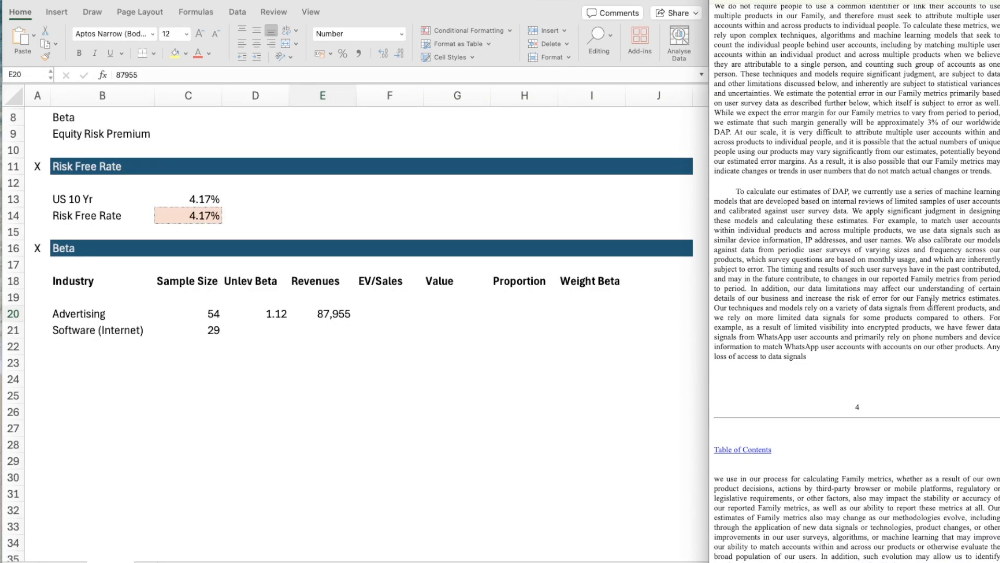
scroll(930, 302, "down", 20)
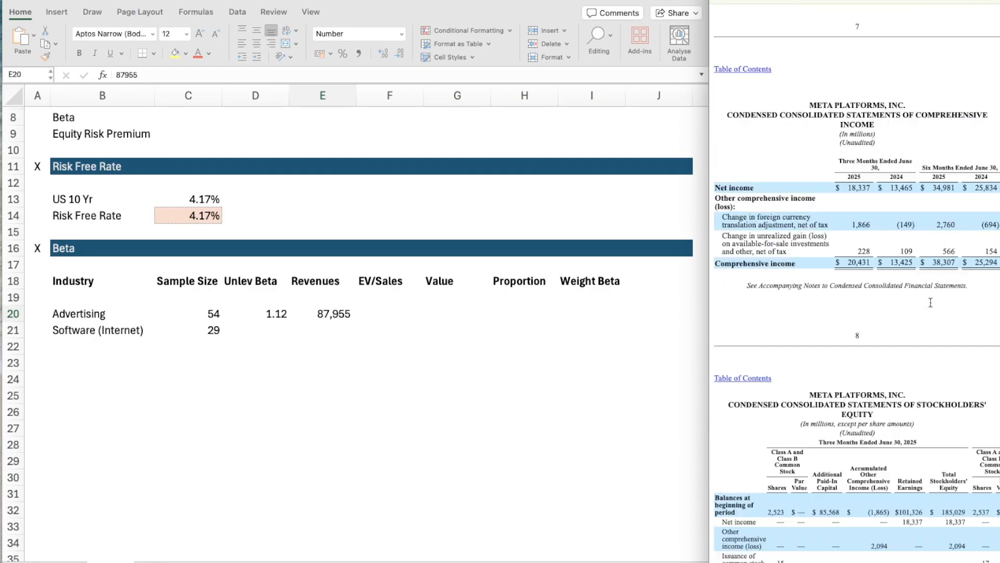
scroll(930, 302, "down", 20)
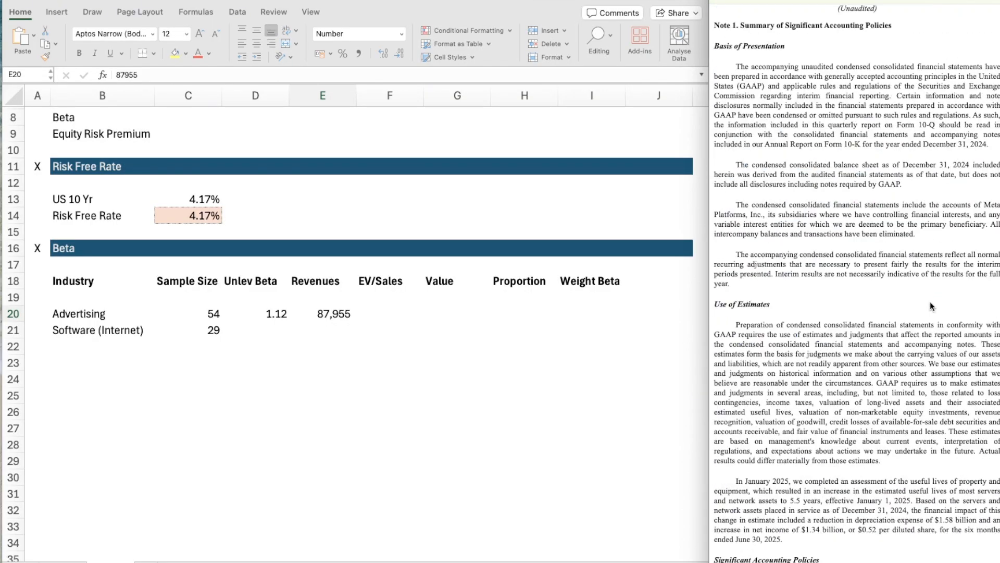
scroll(930, 302, "down", 6)
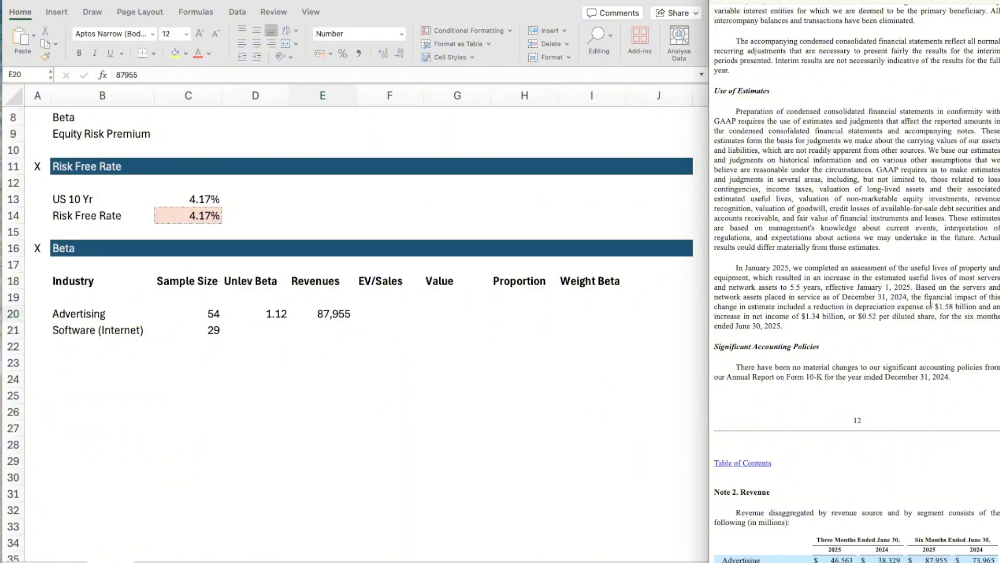
scroll(930, 302, "down", 10)
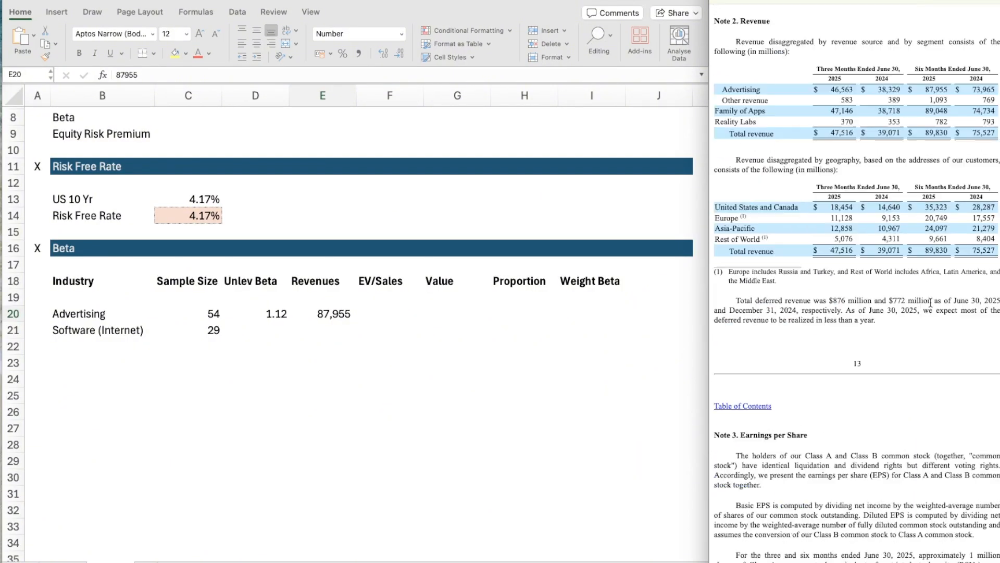
scroll(930, 302, "down", 20)
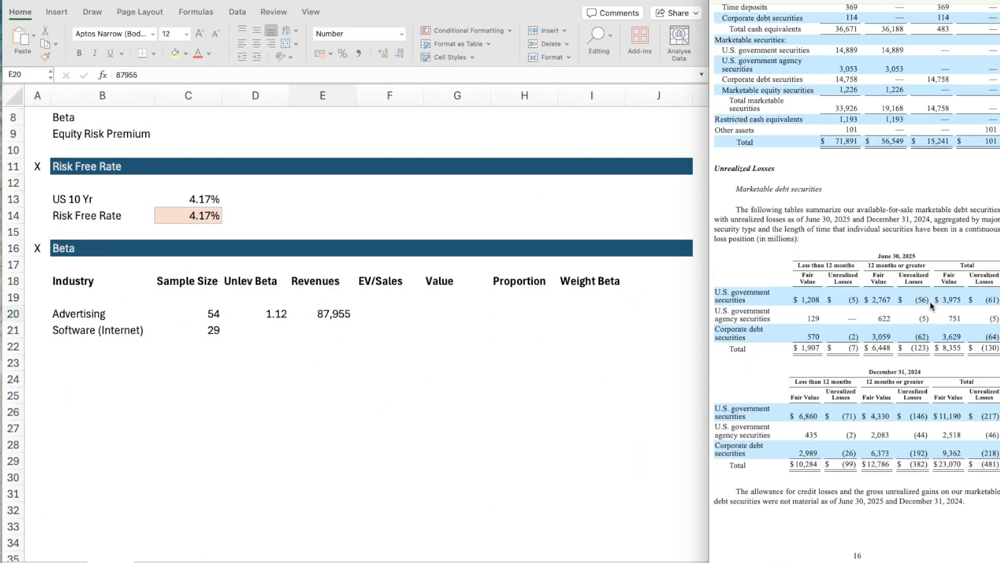
scroll(930, 301, "down", 20)
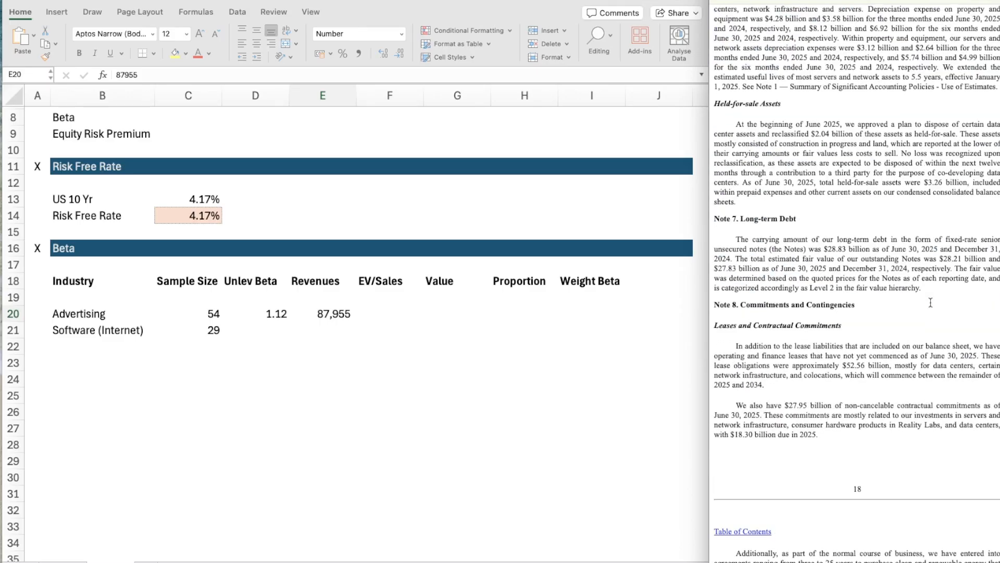
scroll(930, 302, "down", 20)
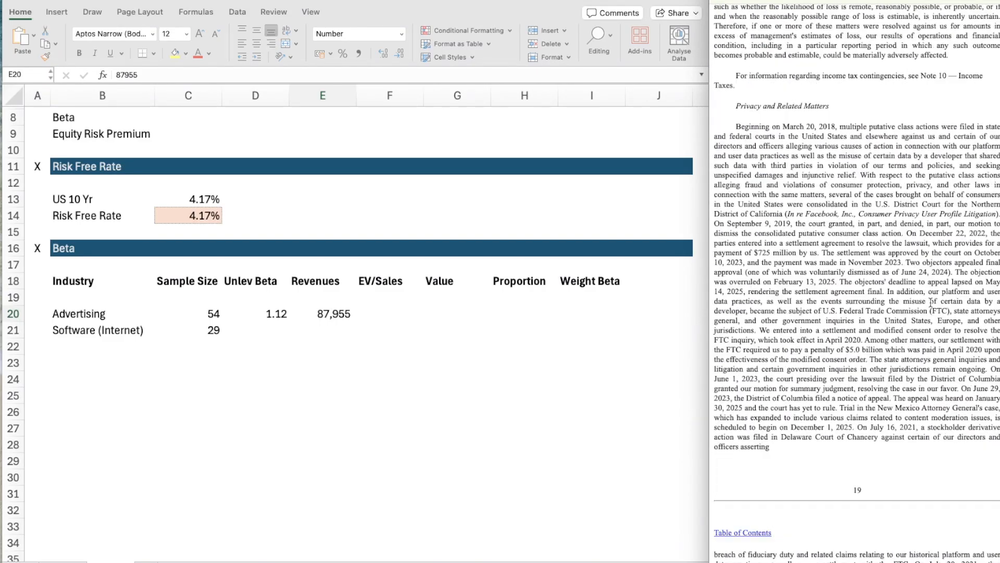
scroll(930, 303, "down", 20)
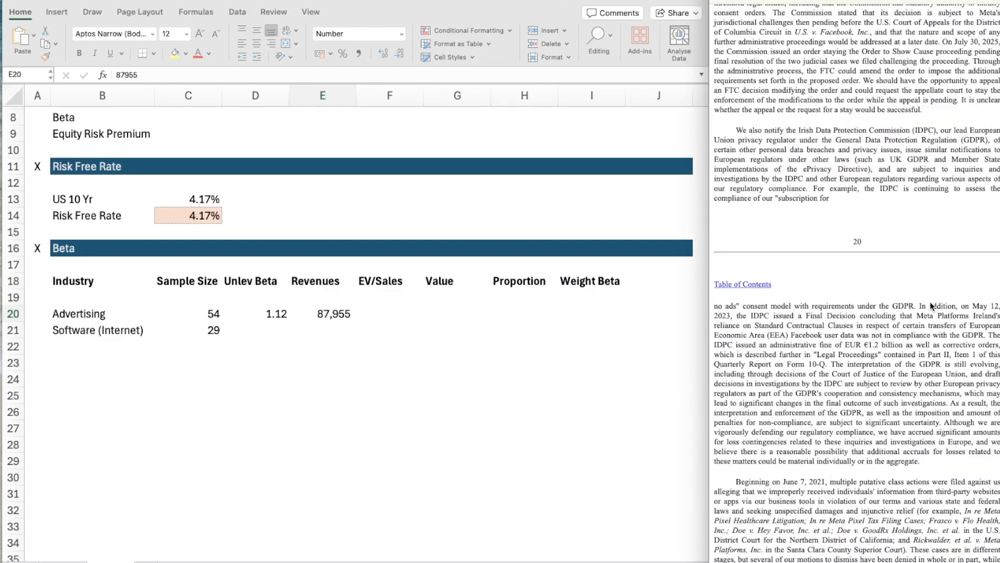
scroll(929, 301, "down", 20)
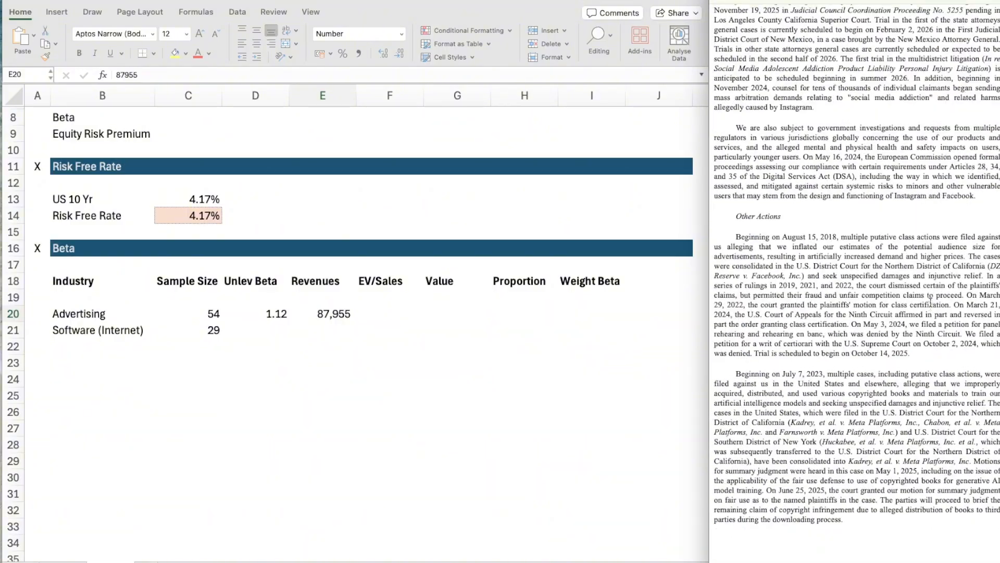
scroll(930, 301, "down", 20)
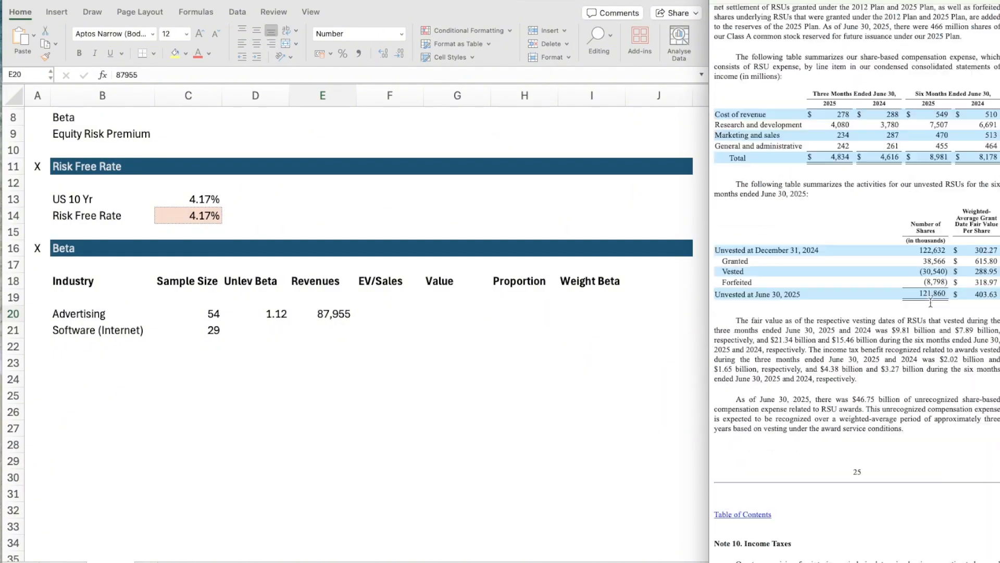
Examine the segment information and management discussion in Meta's quarterly report for a breakdown of revenue by business
scroll(930, 302, "down", 20)
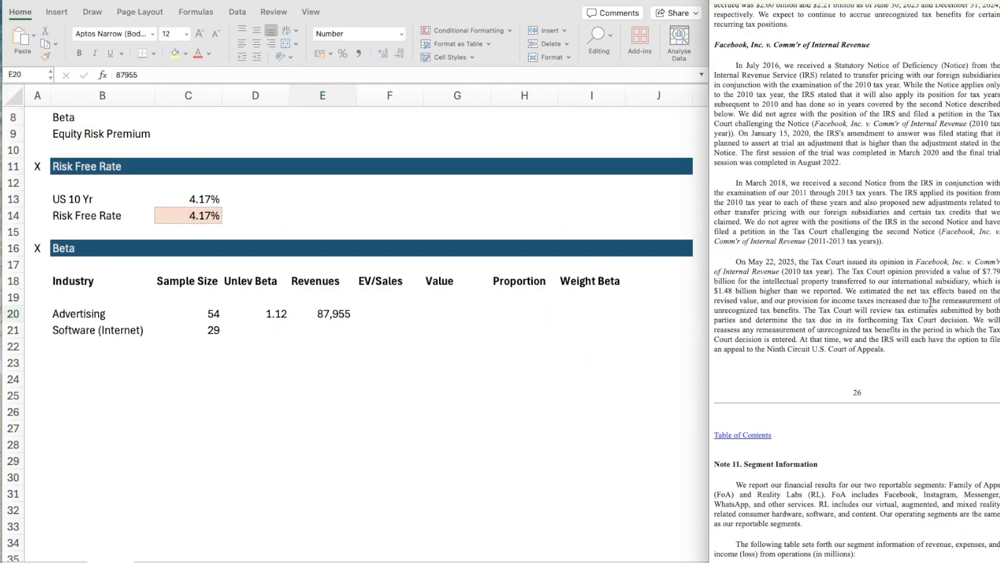
scroll(931, 302, "down", 8)
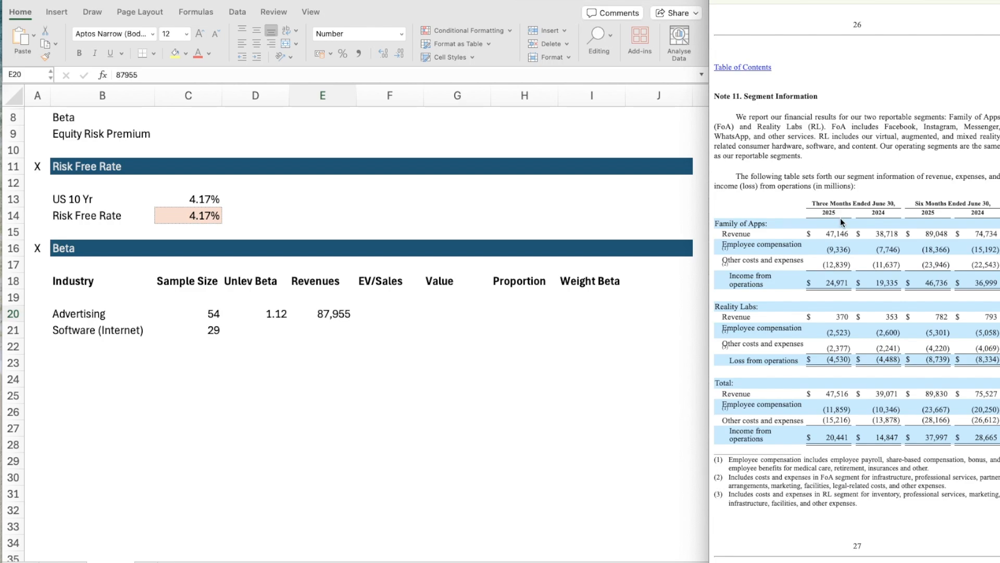
scroll(842, 219, "down", 15)
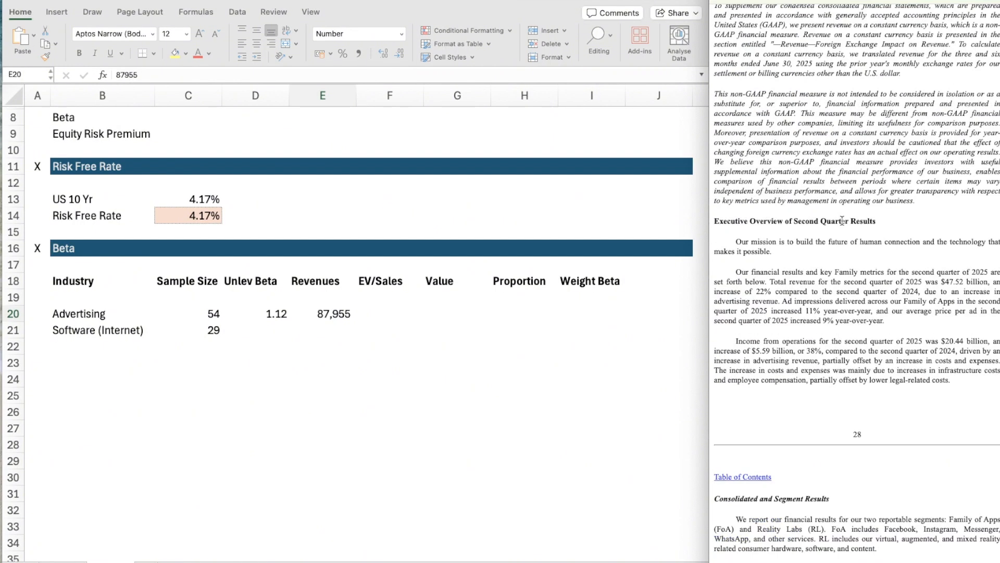
scroll(788, 211, "down", 5)
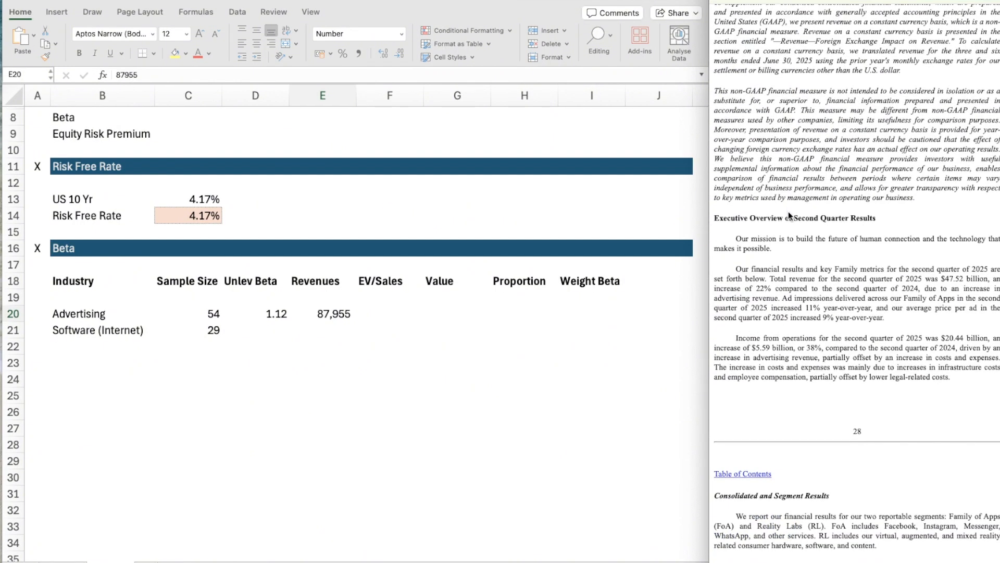
scroll(789, 211, "down", 1)
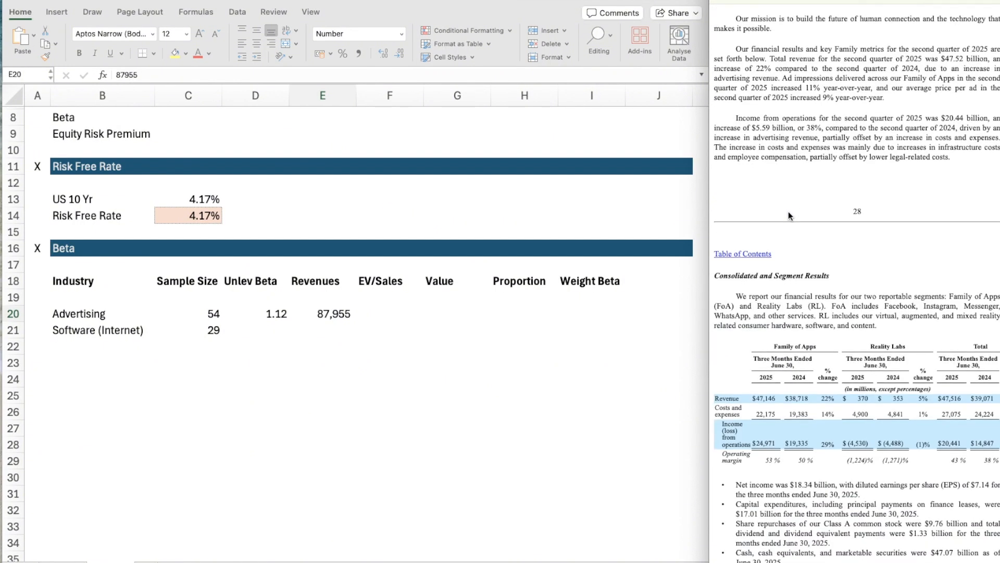
scroll(788, 211, "down", 1)
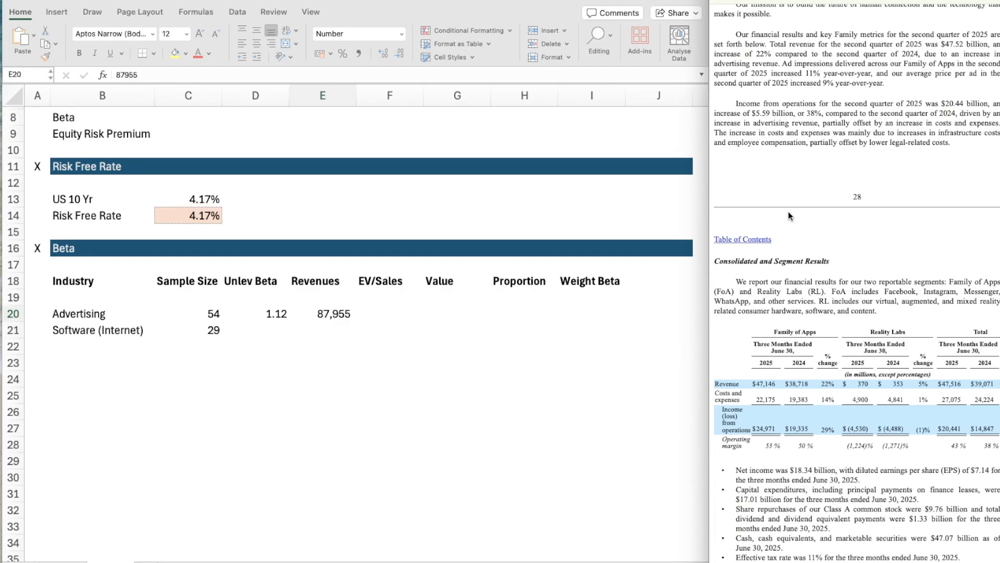
scroll(789, 211, "down", 3)
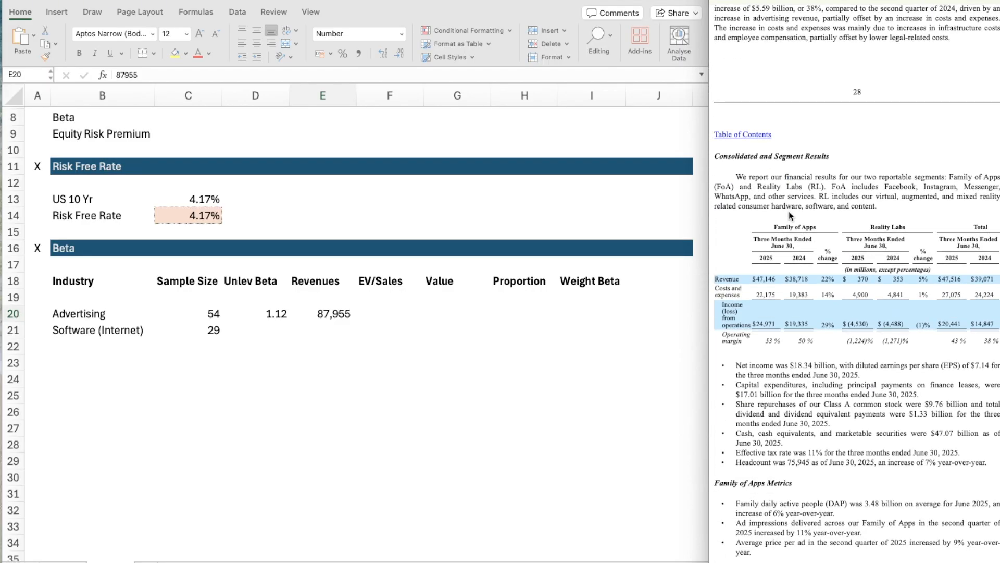
scroll(788, 211, "down", 3)
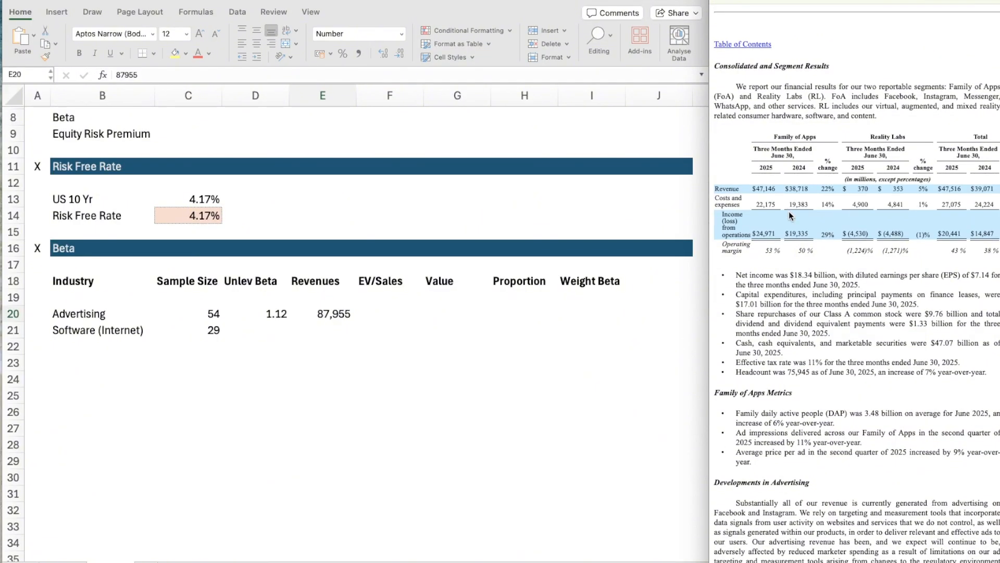
scroll(788, 211, "down", 10)
scroll(789, 211, "down", 1)
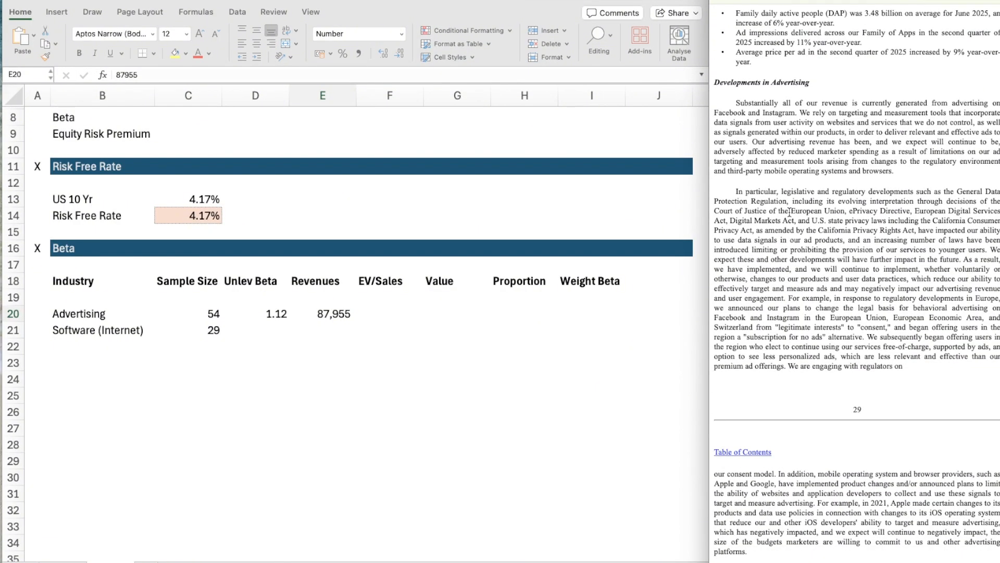
scroll(789, 211, "down", 11)
scroll(789, 212, "down", 3)
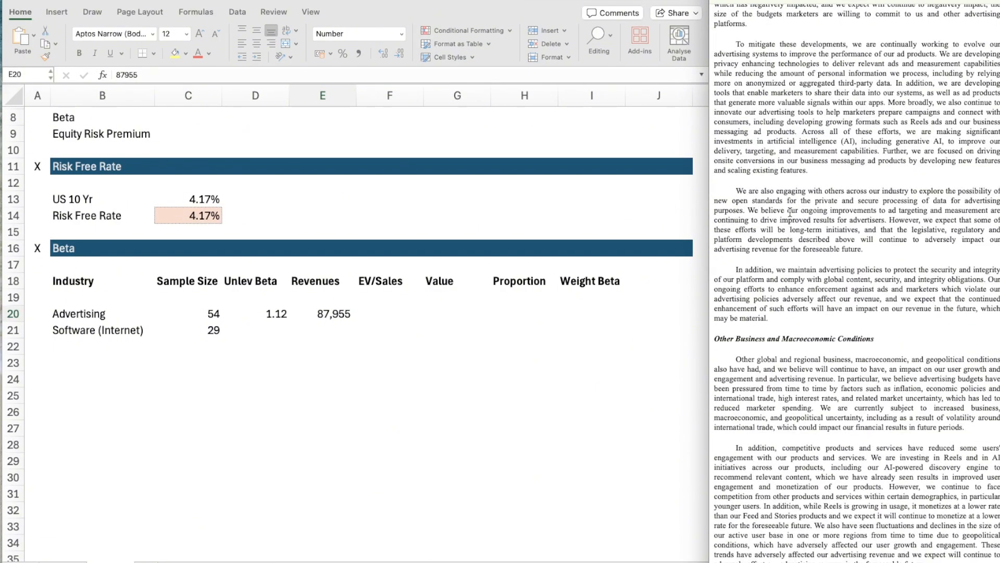
scroll(789, 212, "down", 14)
scroll(790, 218, "down", 20)
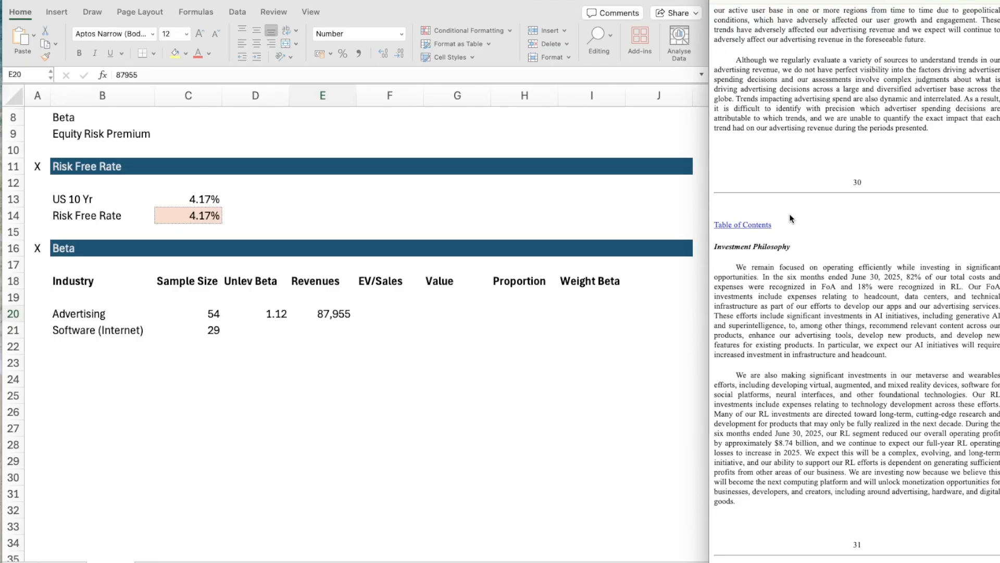
scroll(788, 182, "up", 1)
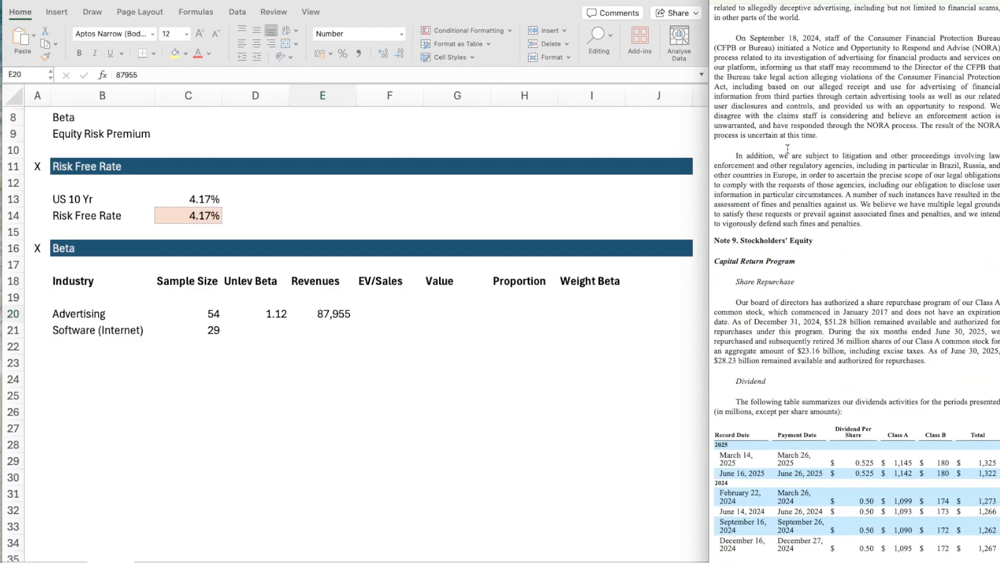
Switch from the filing to the industry beta table and look up the software industries to compare with the Beta section
key("super+w")
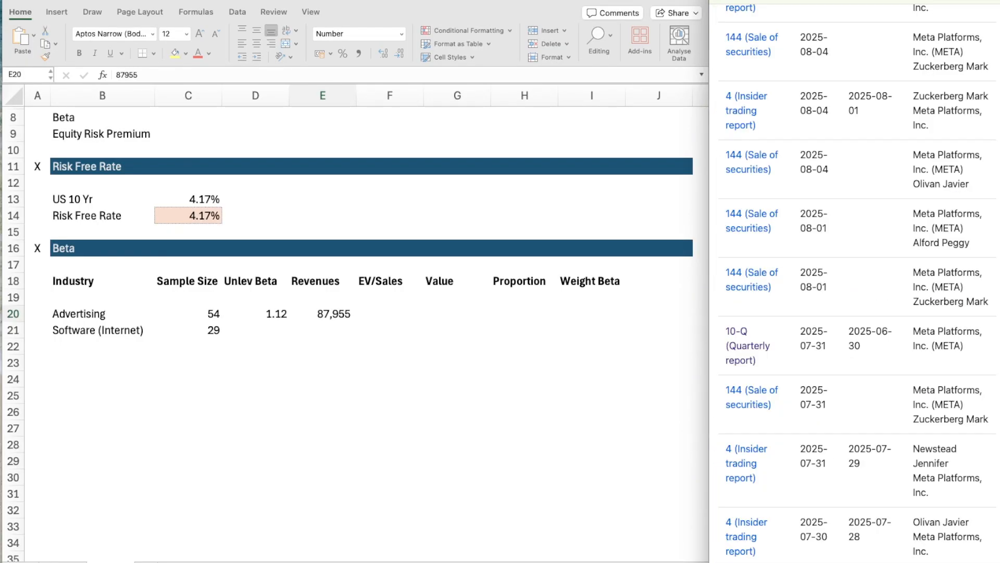
key("ctrl+Tab")
key("ctrl+Tab")
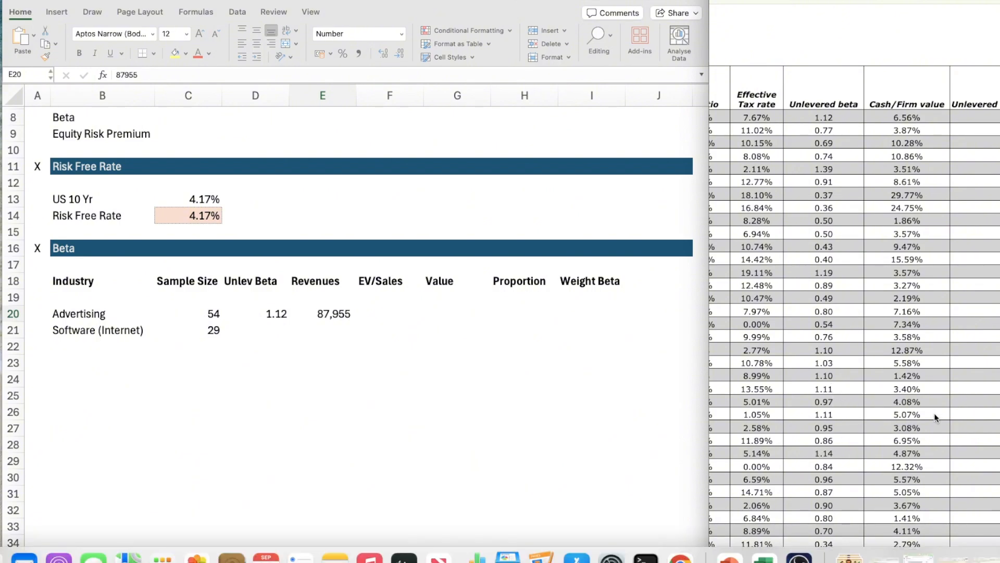
scroll(933, 417, "down", 10)
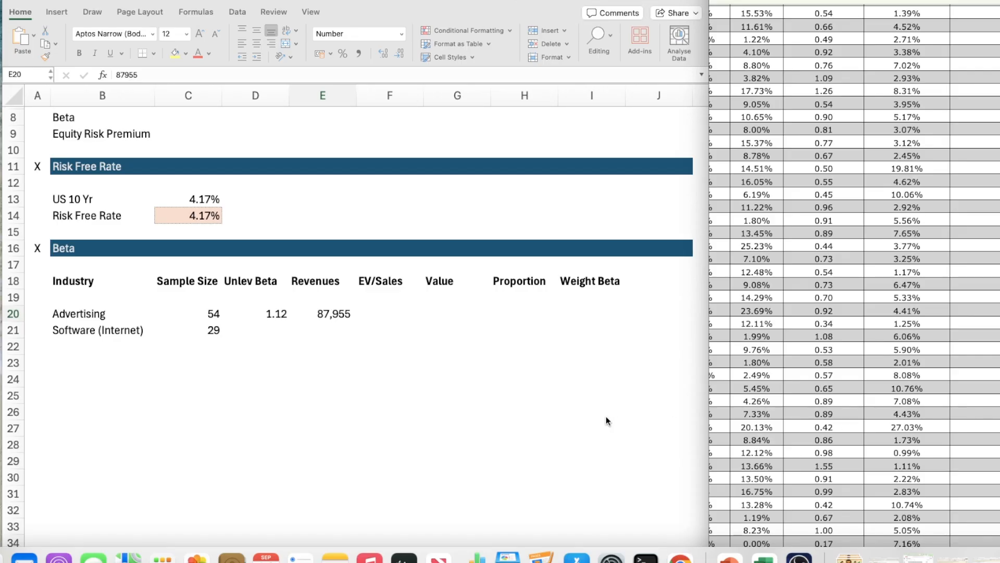
left_click(607, 417)
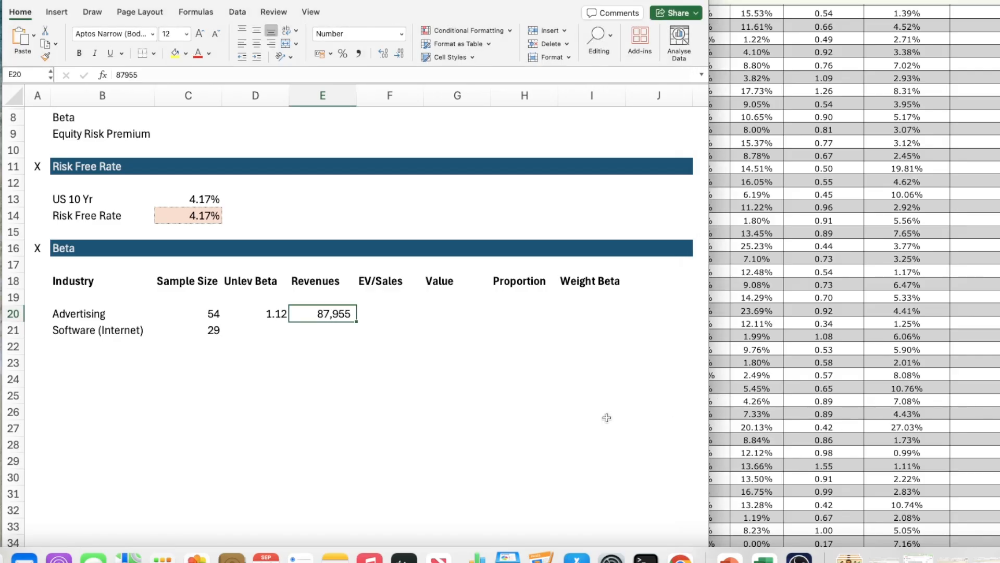
left_click(840, 411)
scroll(838, 412, "down", 1)
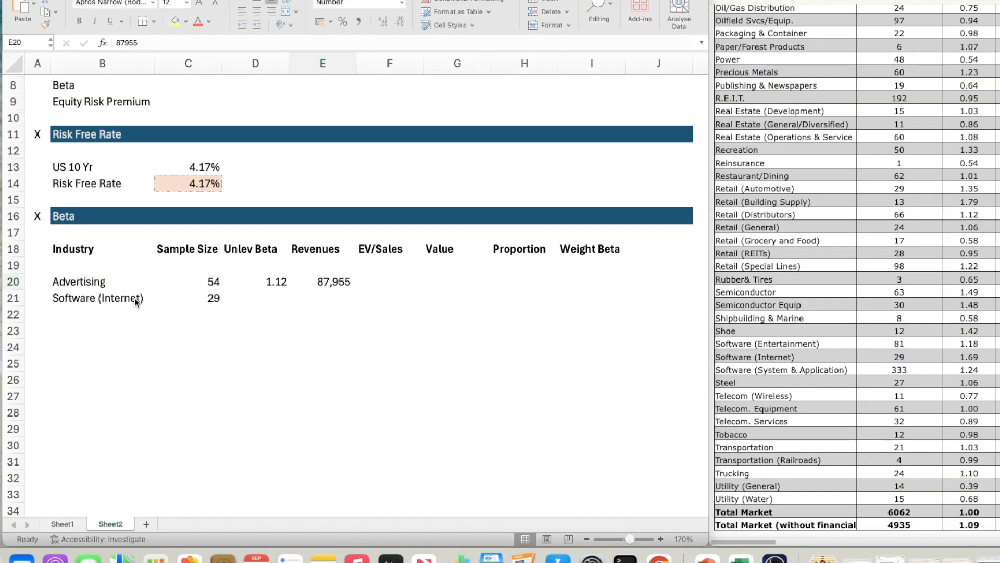
left_click(89, 296)
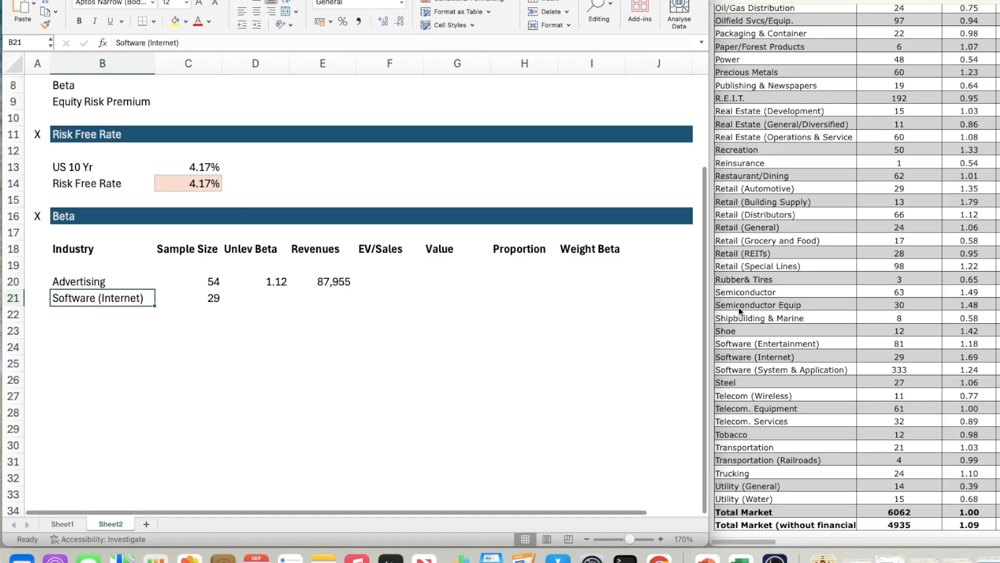
left_click(791, 370)
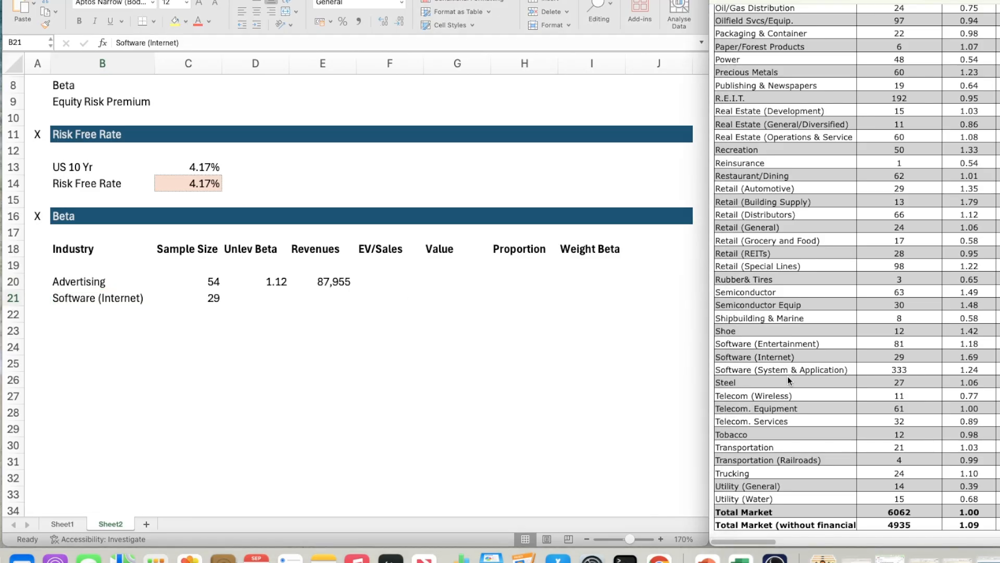
Add the industry "Software (System & App)" in row 22 of the Beta table with a sample size of 333
left_click(92, 310)
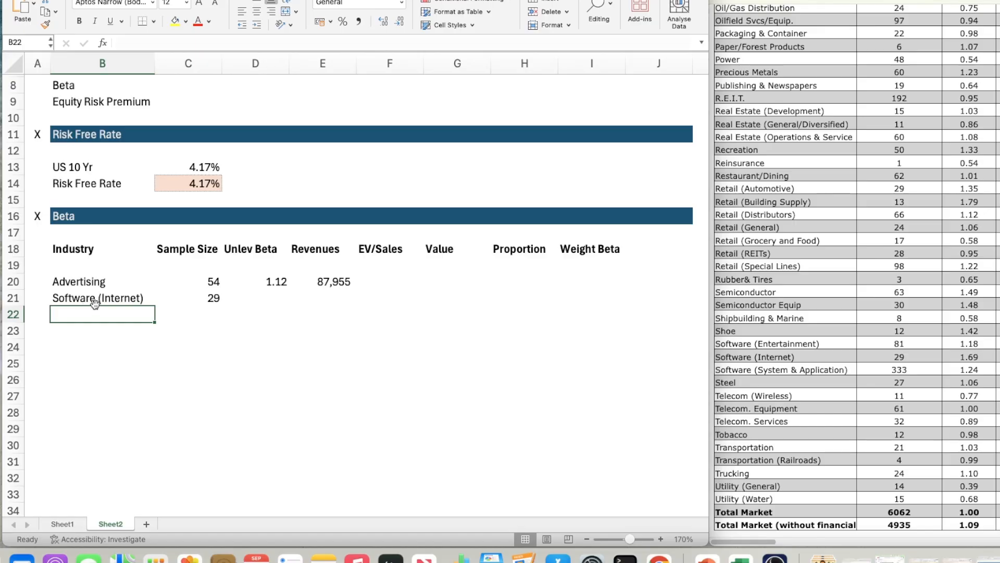
type("Software ")
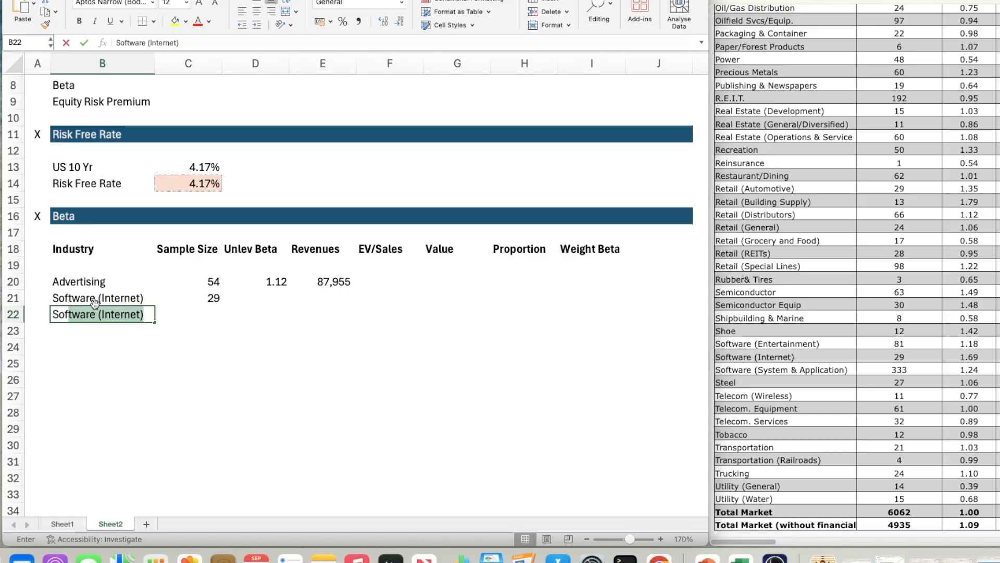
type("(")
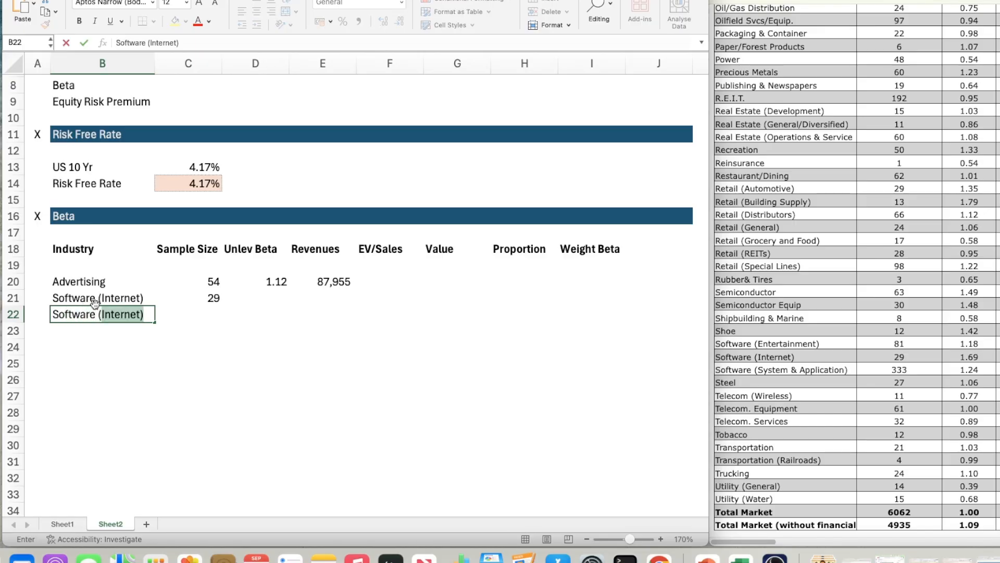
type("System")
key("BackSpace")
key("BackSpace")
key("BackSpace")
key("BackSpace")
key("BackSpace")
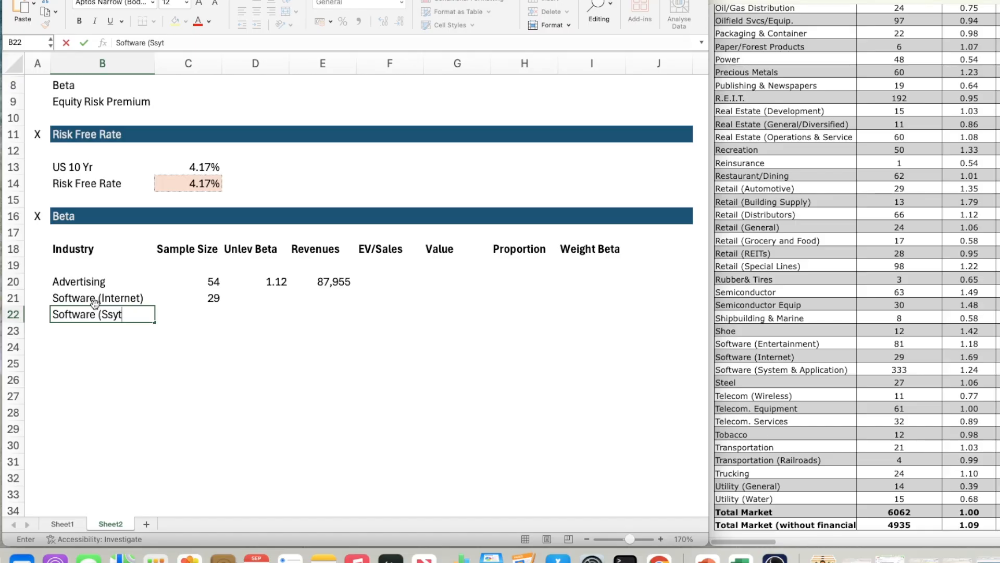
type("ystem ")
type("& APPL")
key("BackSpace")
key("BackSpace")
key("BackSpace")
type("pp)")
key("Tab")
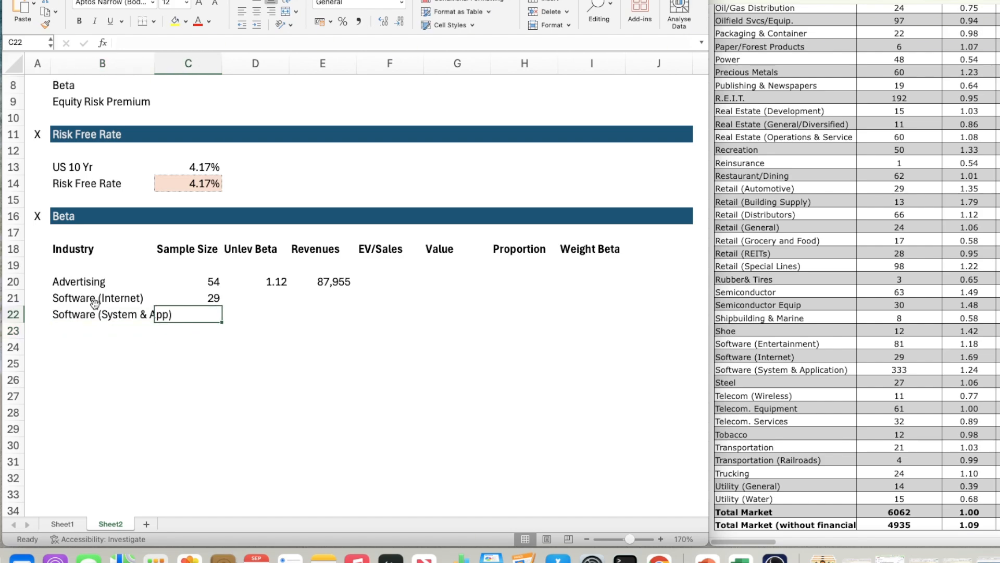
type("333")
key("Return")
Enter unlevered betas from the industry table: 1.56 for Software (Internet) and 1.20 for Software (System & App)
key("Right")
key("Up")
key("Up")
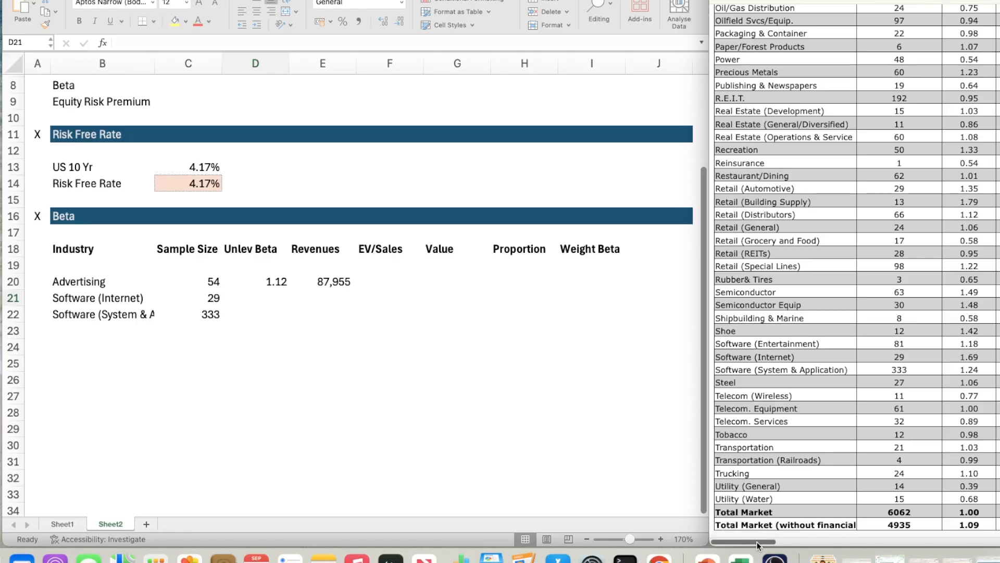
left_click_drag(757, 542, 806, 542)
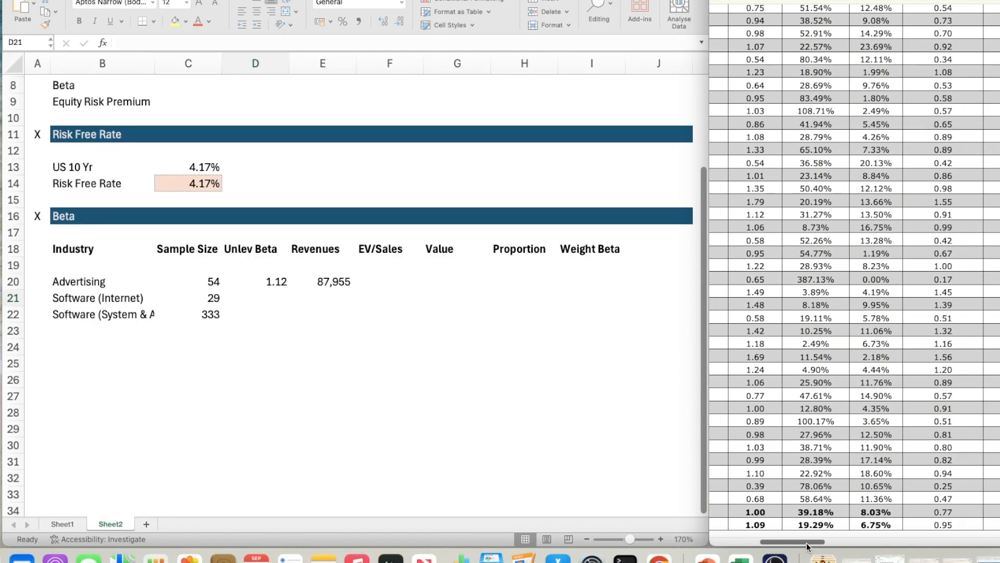
scroll(893, 397, "up", 18)
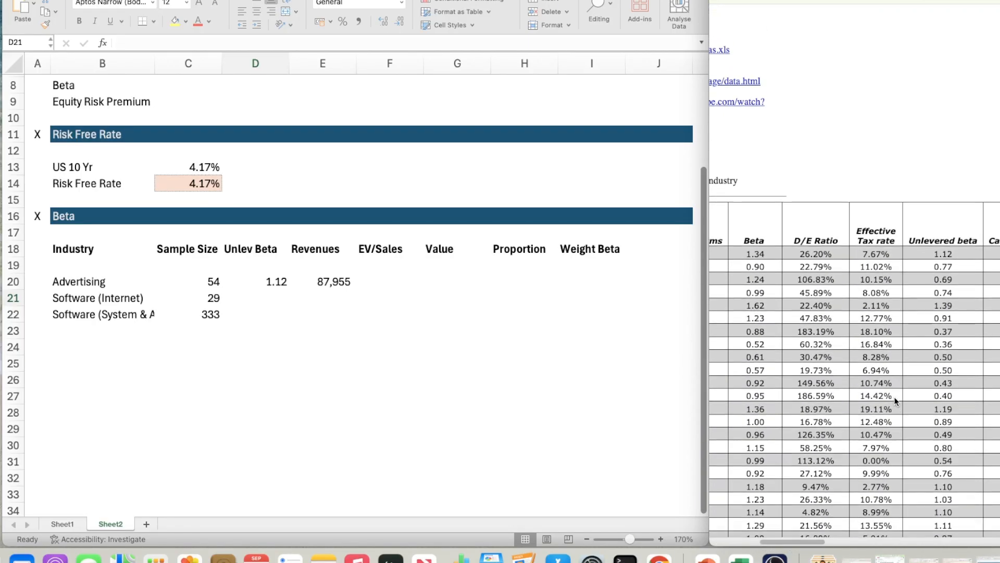
scroll(893, 397, "down", 14)
left_click(268, 295)
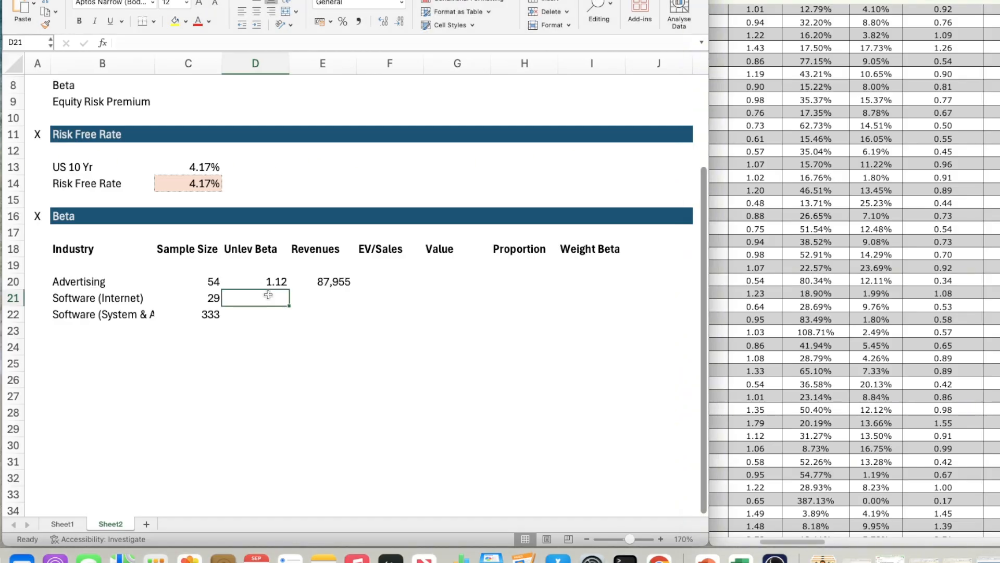
type("1.56")
key("Return")
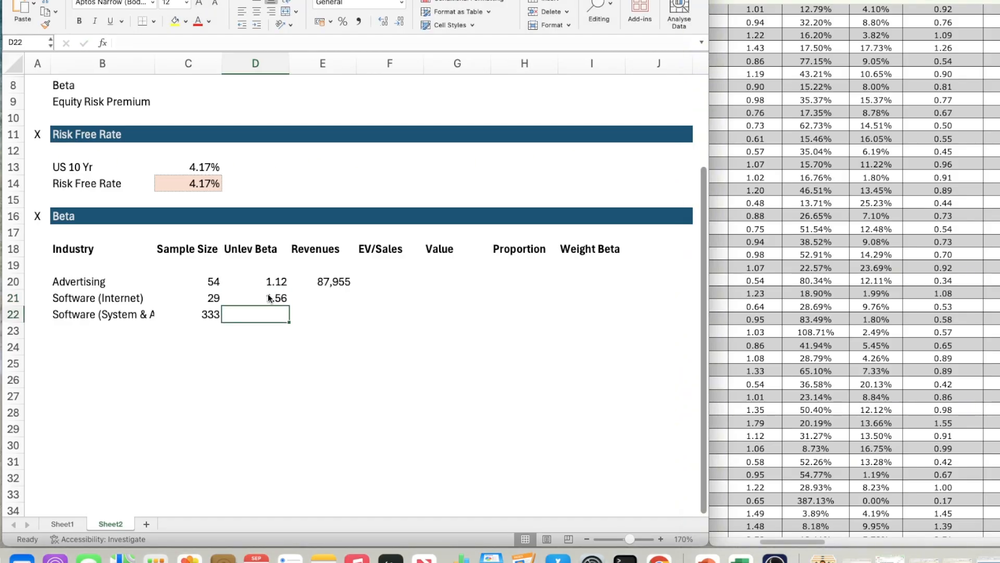
type("1.20")
key("Return")
Switch to Meta's quarterly report, find Note 2 Revenue, and enter the six-month 2025 other revenue of 1,093 for Software (Internet)
left_click(322, 297)
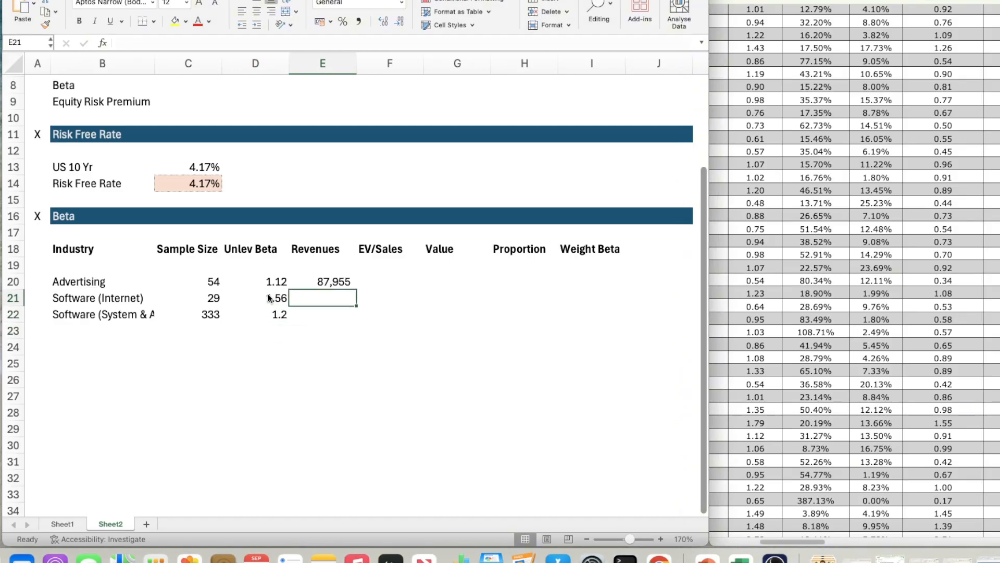
left_click(834, 1)
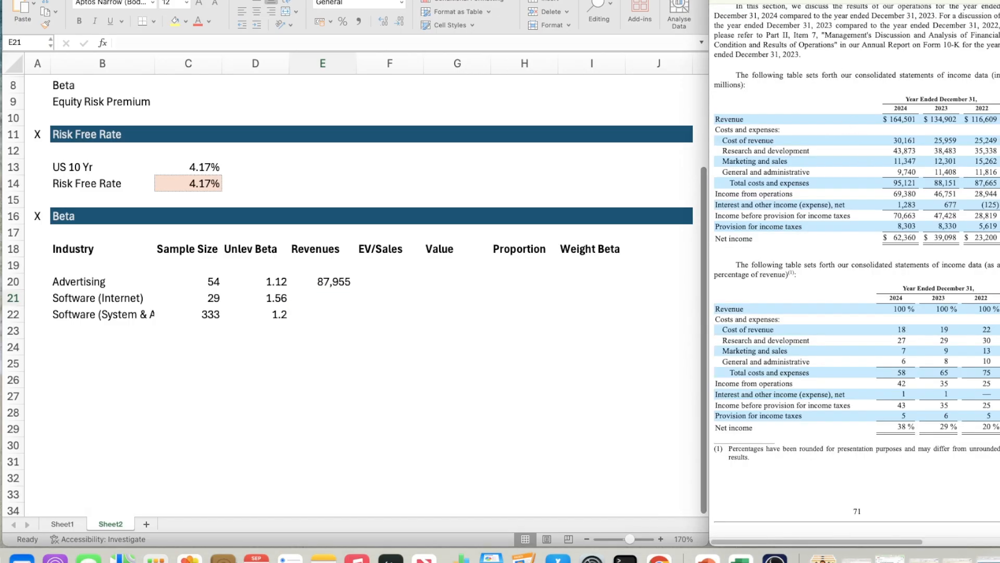
left_click(838, 1)
scroll(866, 232, "up", 15)
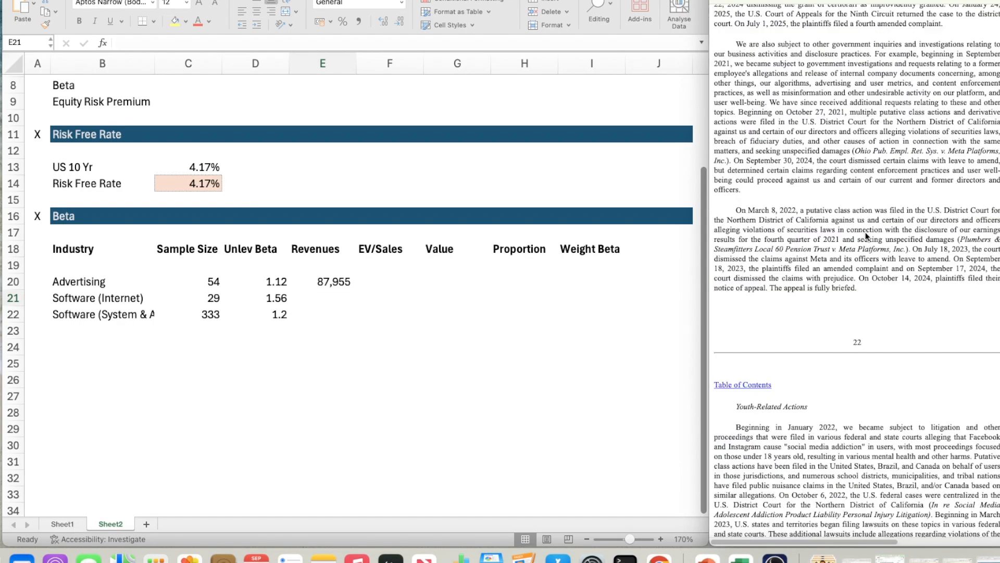
scroll(866, 232, "up", 20)
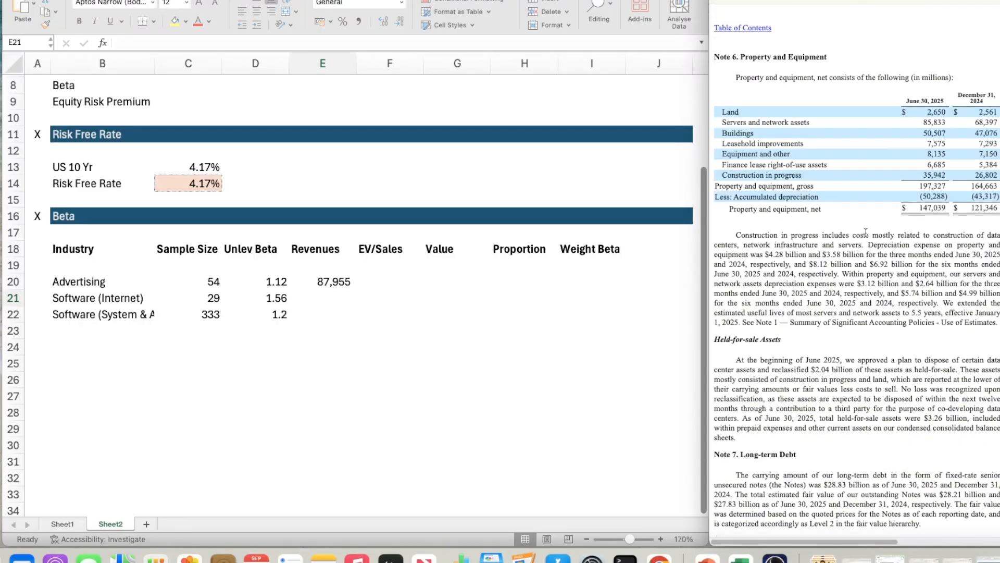
scroll(864, 232, "up", 15)
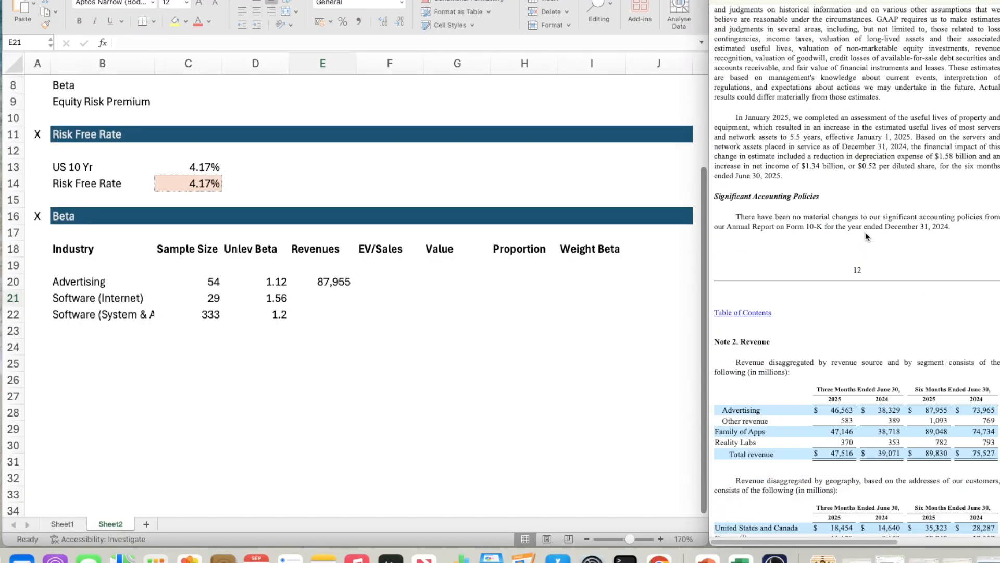
left_click(336, 296)
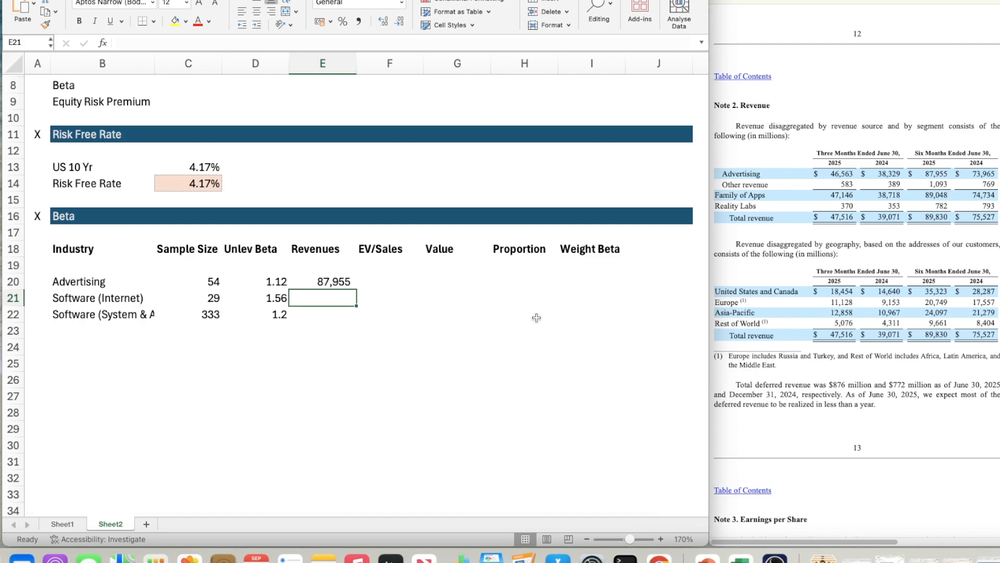
type("1,093")
Match the Software (Internet) revenue's number format to the Advertising figure and enter Reality Labs revenue of 782 for Software (System & App)
key("Up")
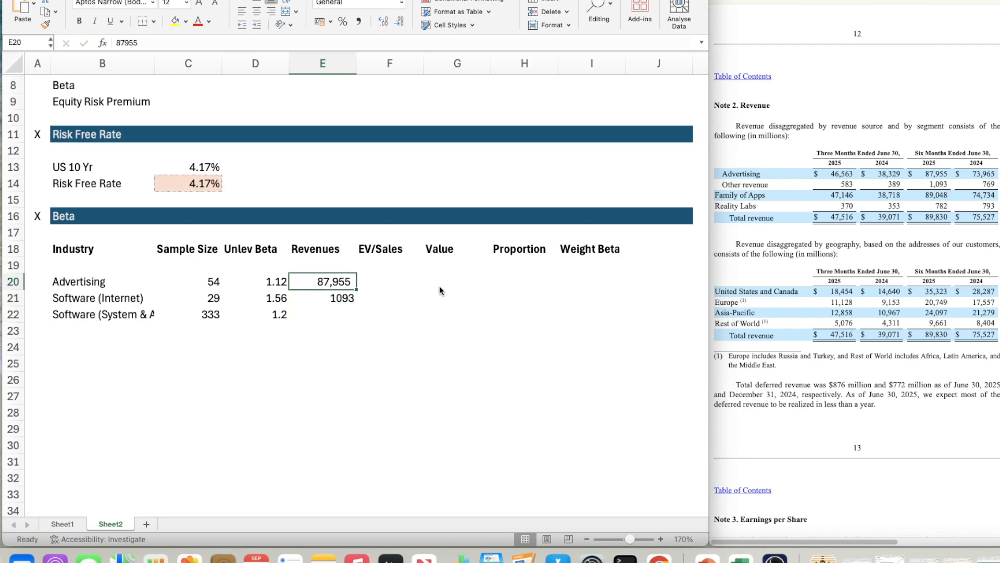
key("Down")
key("Down")
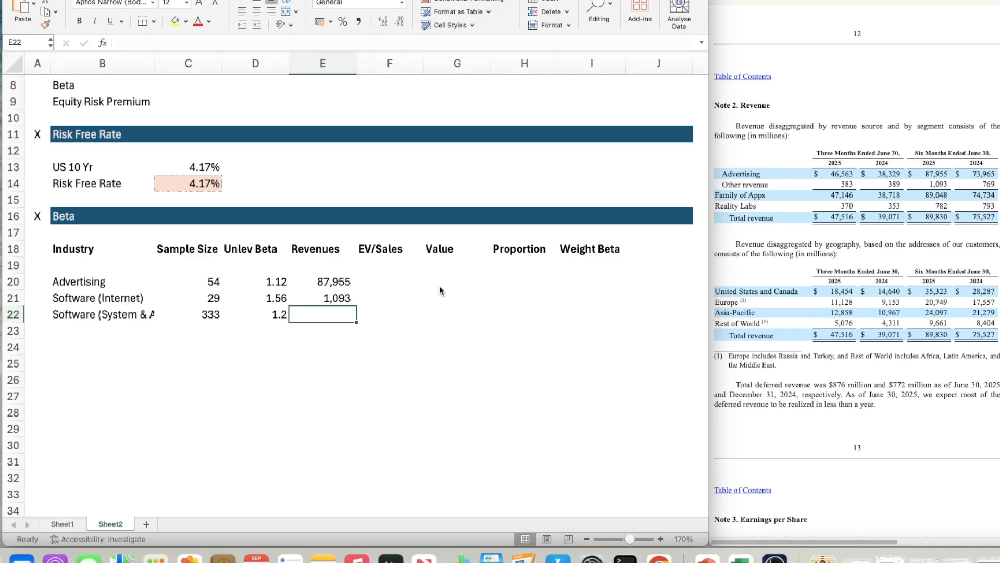
type("782")
key("Return")
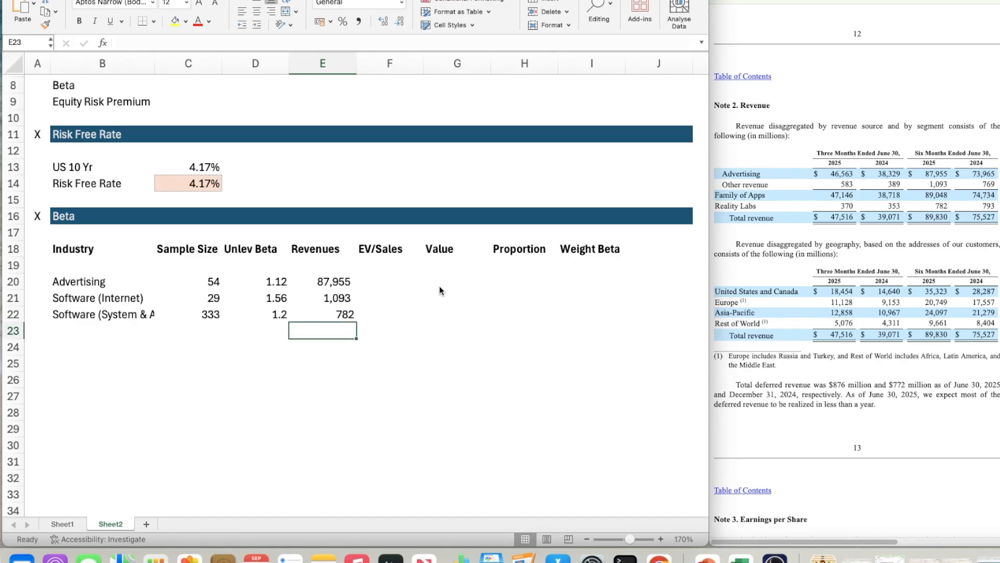
Total the three industry revenues in E23 with a SUM of E20:E22
type("=sum")
key("Tab")
key("Up")
key("shift+Up")
key("shift+Up")
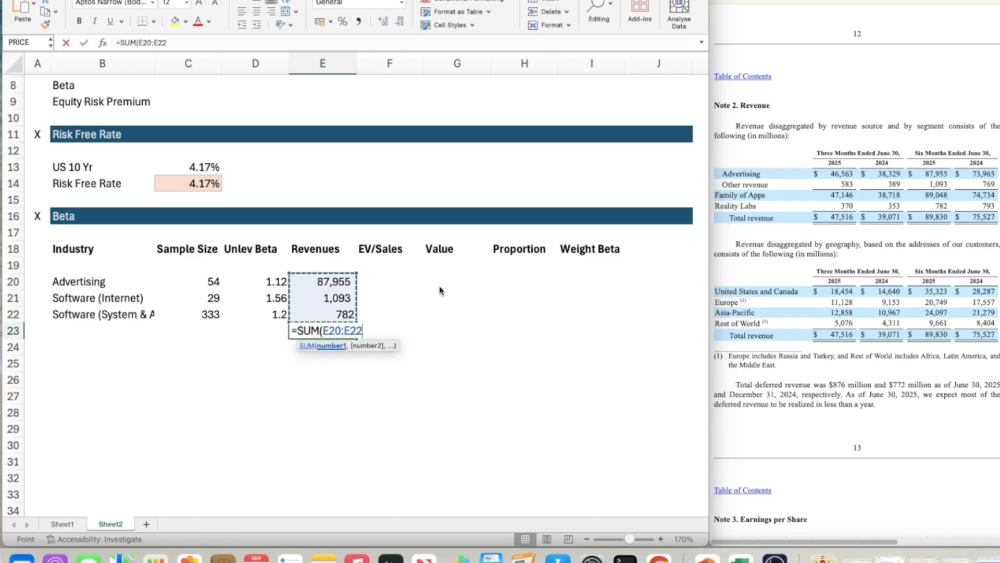
key("Return")
Select the Advertising EV/Sales cell F20 and switch to the revenue multiples workbook with the US industry averages
key("Up")
key("Right")
key("Up")
key("Up")
key("Up")
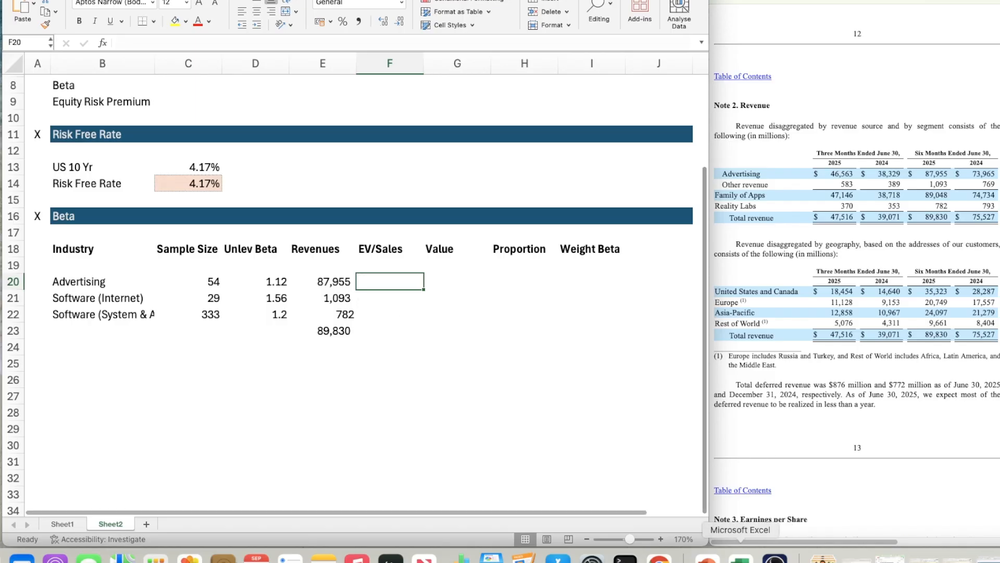
left_click(740, 559)
left_click(821, 240)
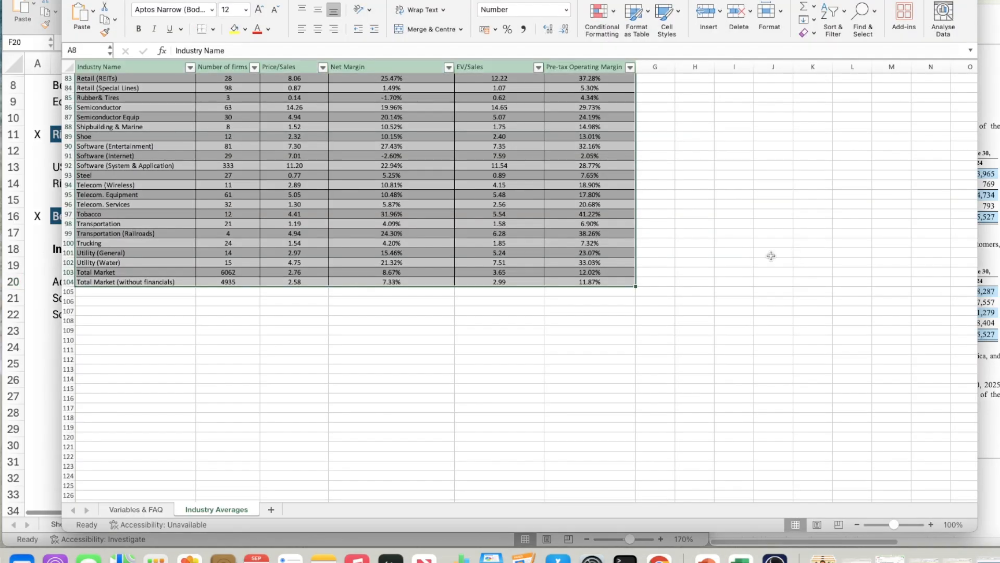
left_click(414, 380)
scroll(415, 382, "up", 6)
scroll(415, 381, "up", 20)
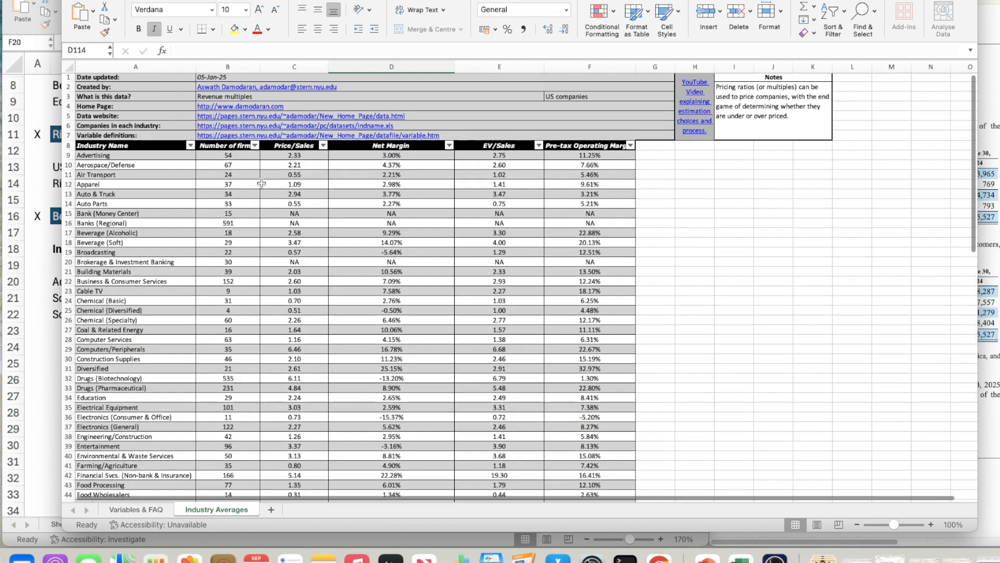
Filter the Industry Name column to Advertising, Software (Internet) and Software (System & Application)
left_click(190, 147)
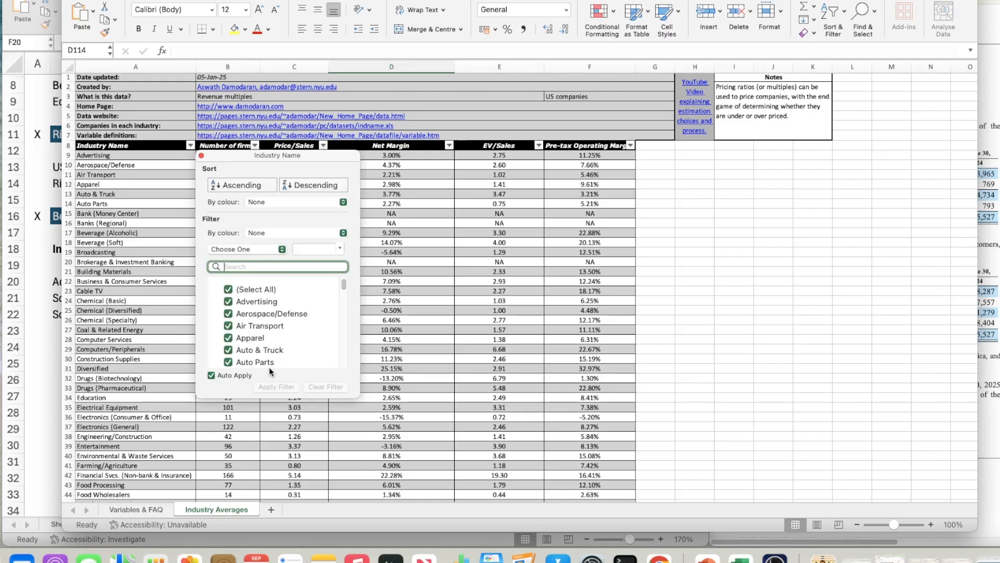
left_click(228, 289)
left_click(245, 302)
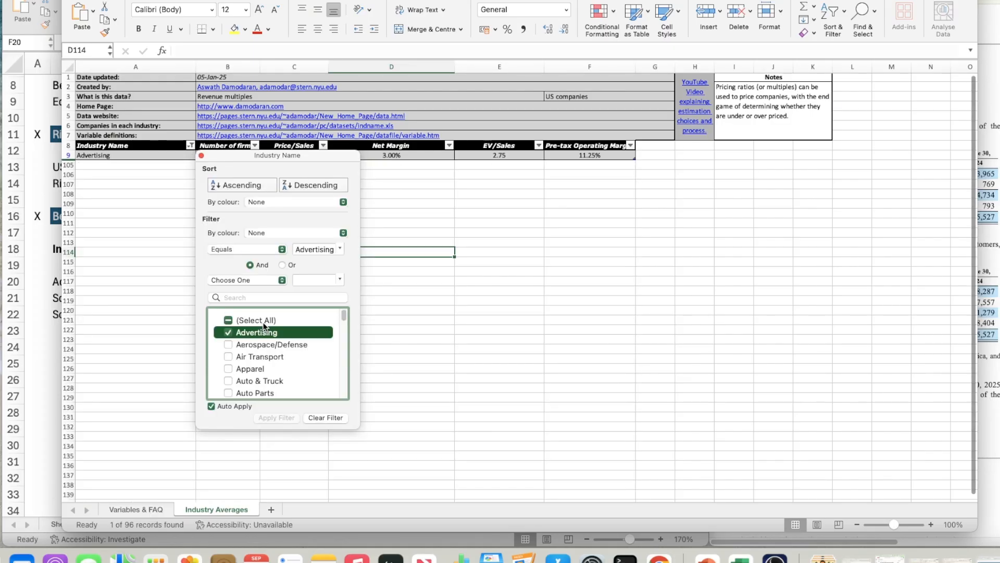
scroll(278, 347, "down", 5)
scroll(277, 346, "down", 20)
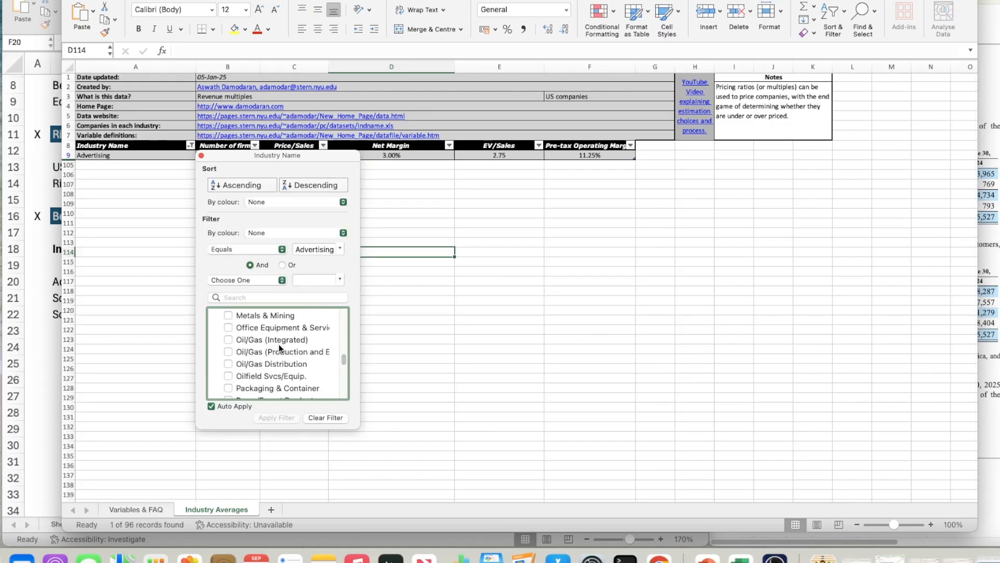
scroll(279, 344, "up", 2)
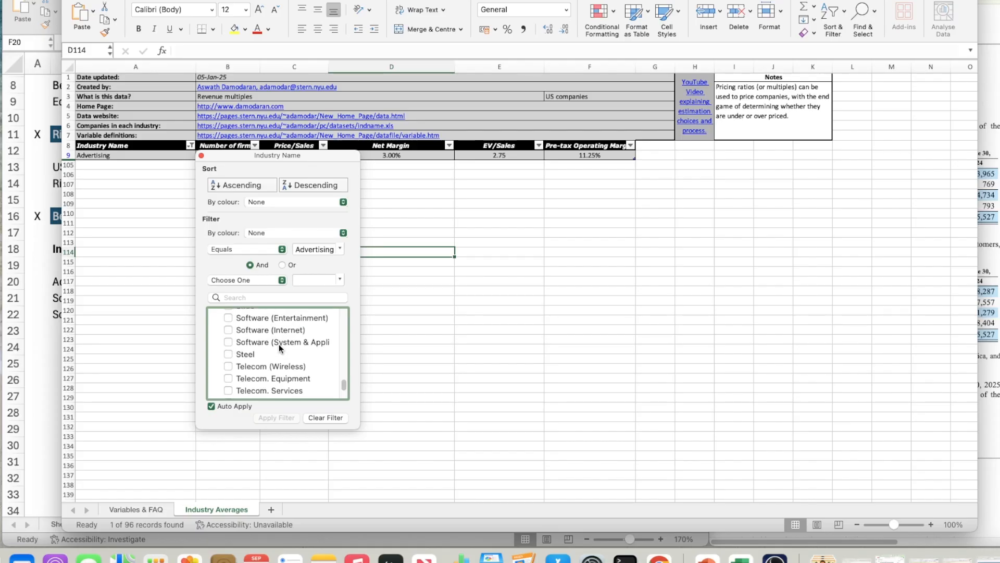
left_click(228, 332)
left_click(228, 341)
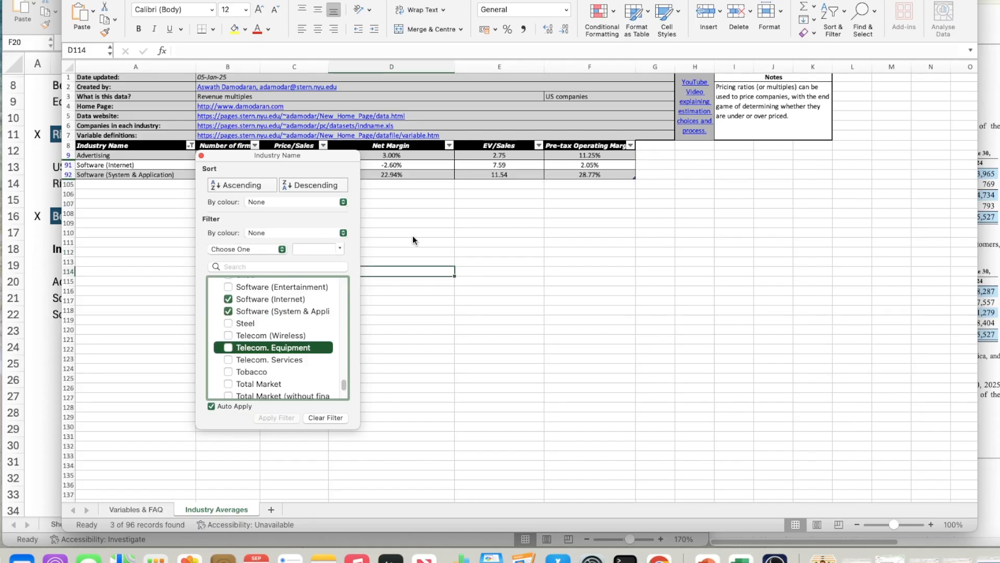
left_click(433, 223)
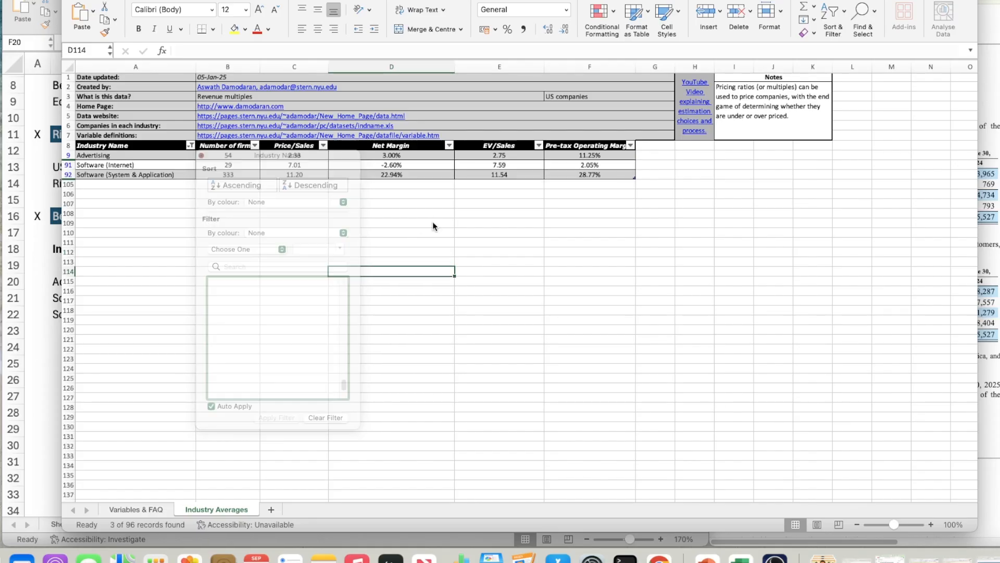
Return to the cost of equity worksheet and enter the EV/Sales multiples 2.75, 7.59 and 11.54 for the three industries in F20:F22
left_click(931, 524)
left_click(930, 524)
left_click(931, 524)
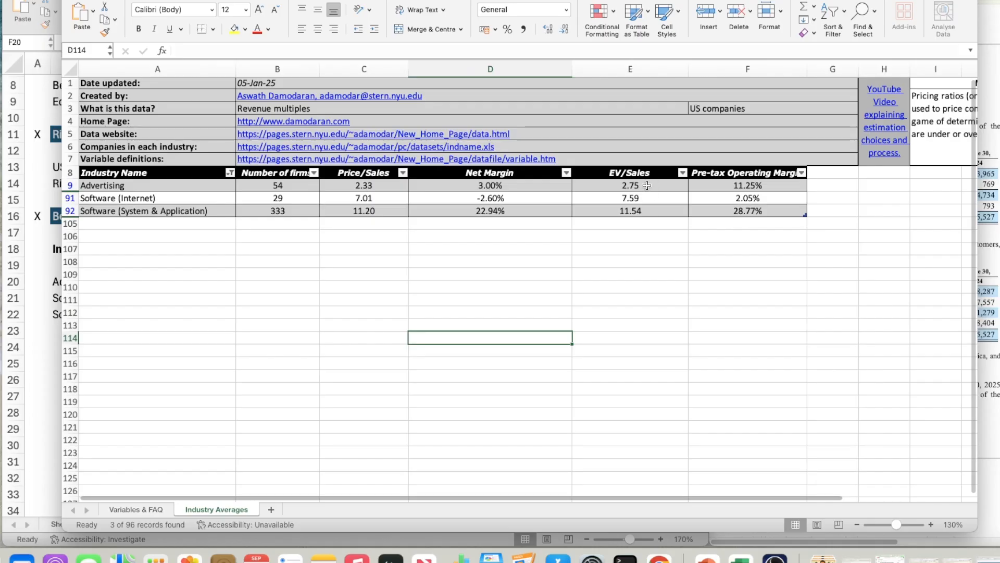
left_click(931, 524)
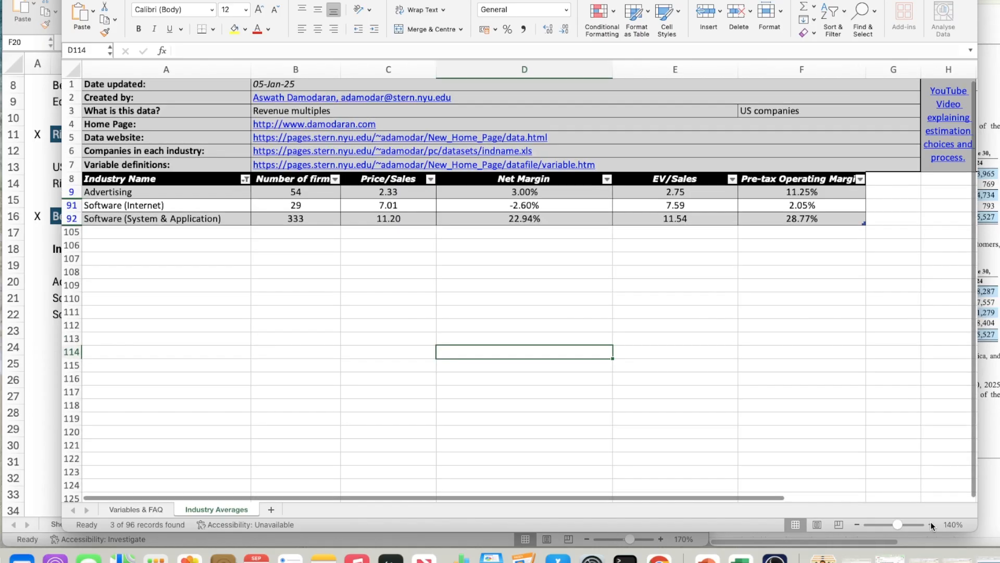
left_click(931, 524)
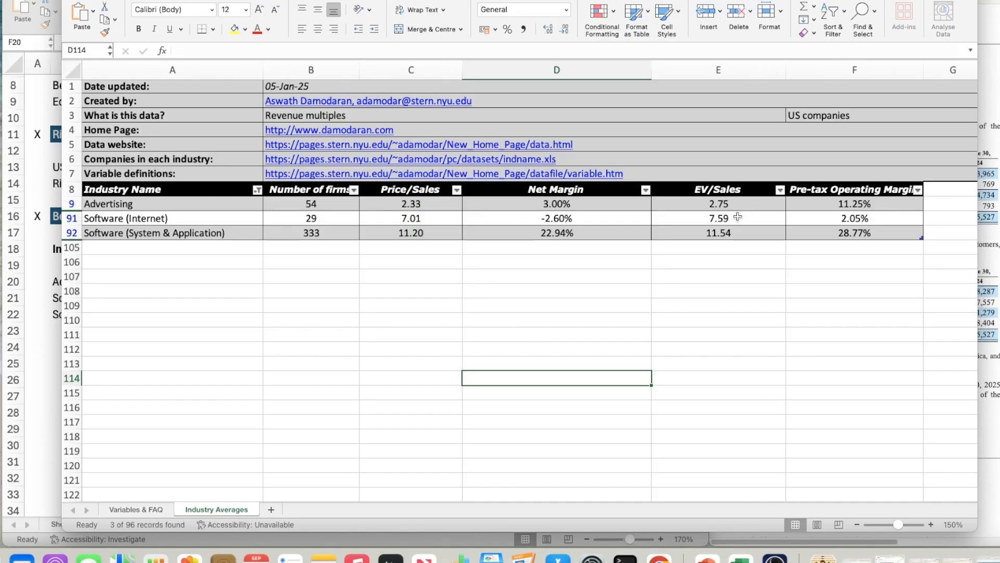
left_click(45, 254)
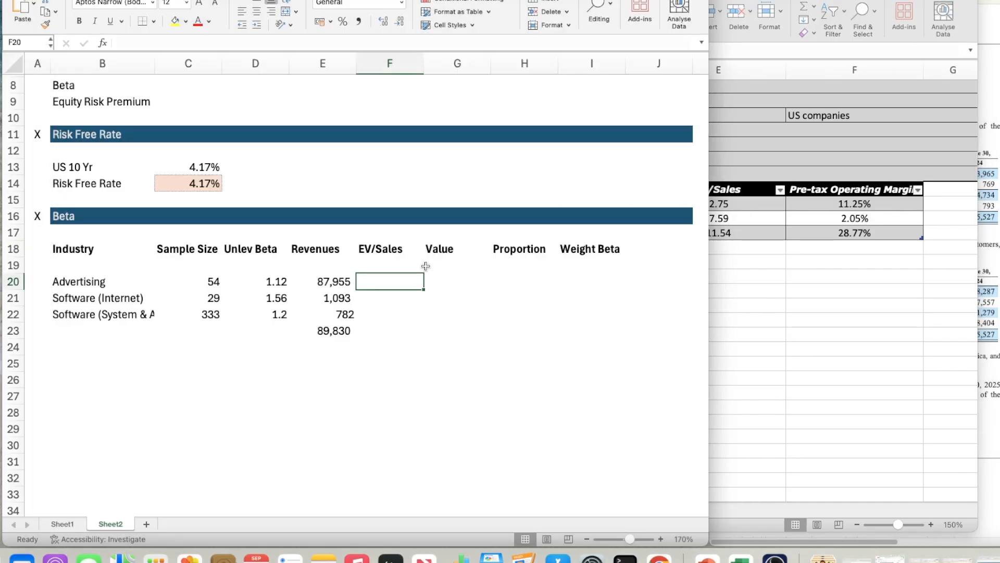
type("2.75")
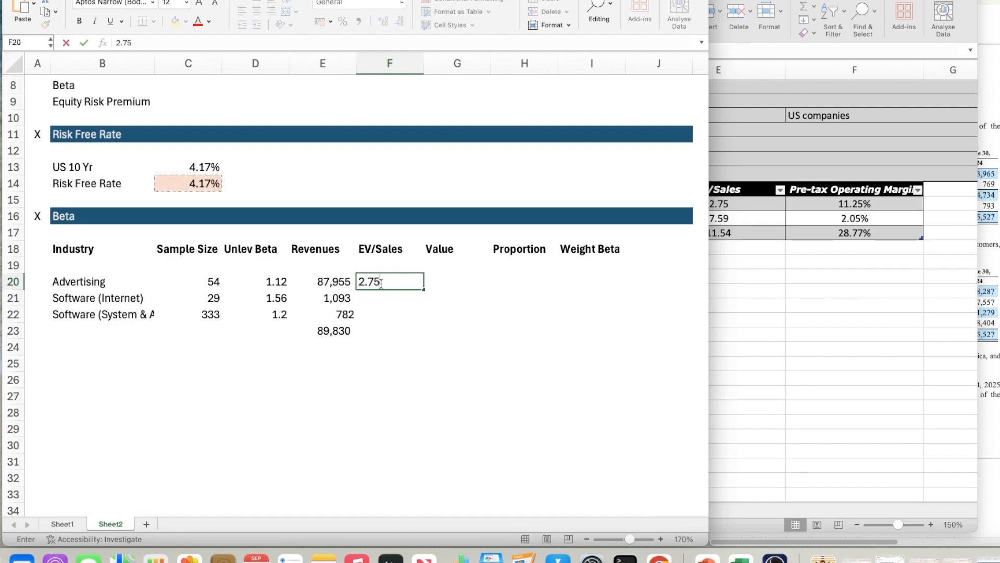
key("Return")
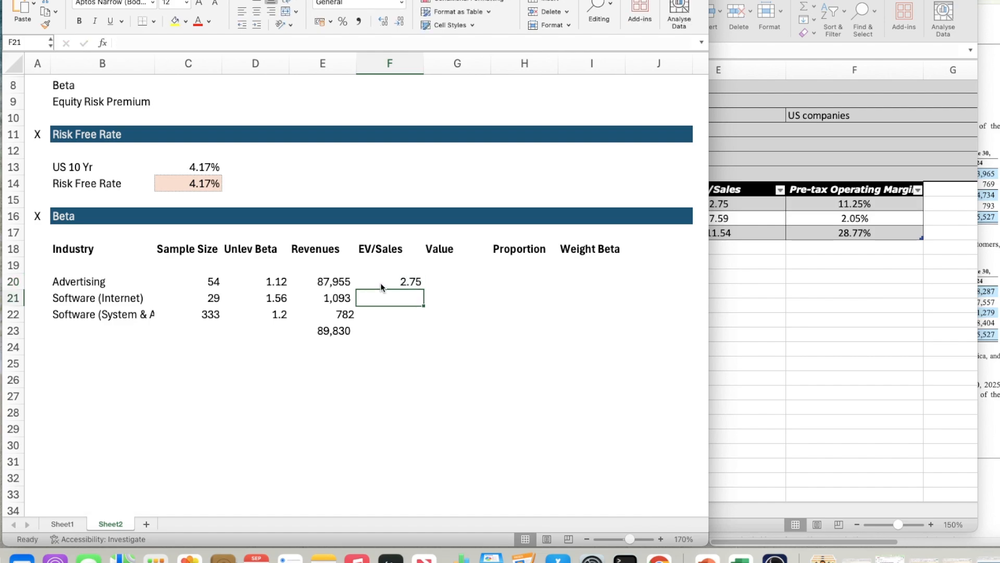
type("7.59")
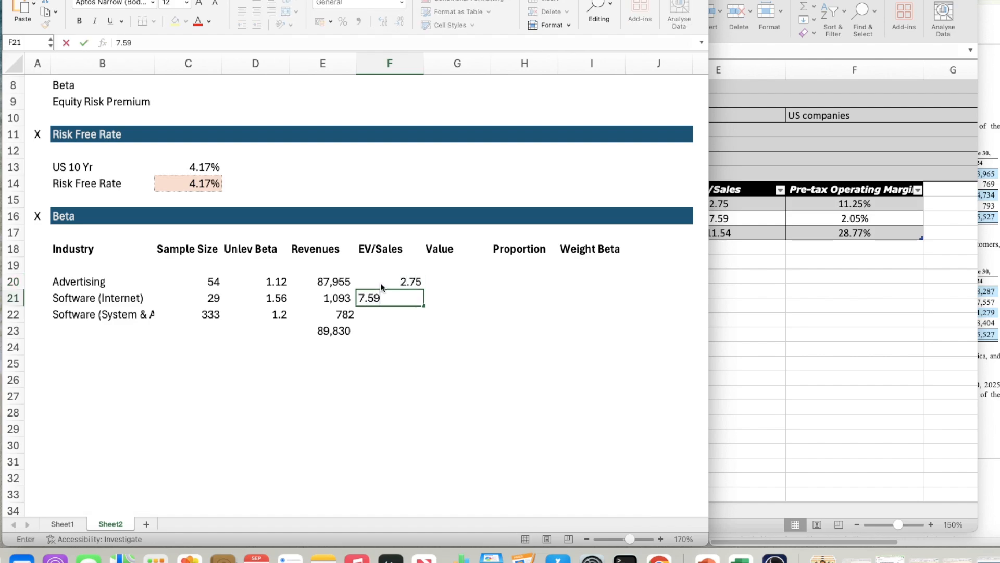
key("Return")
type("11.54")
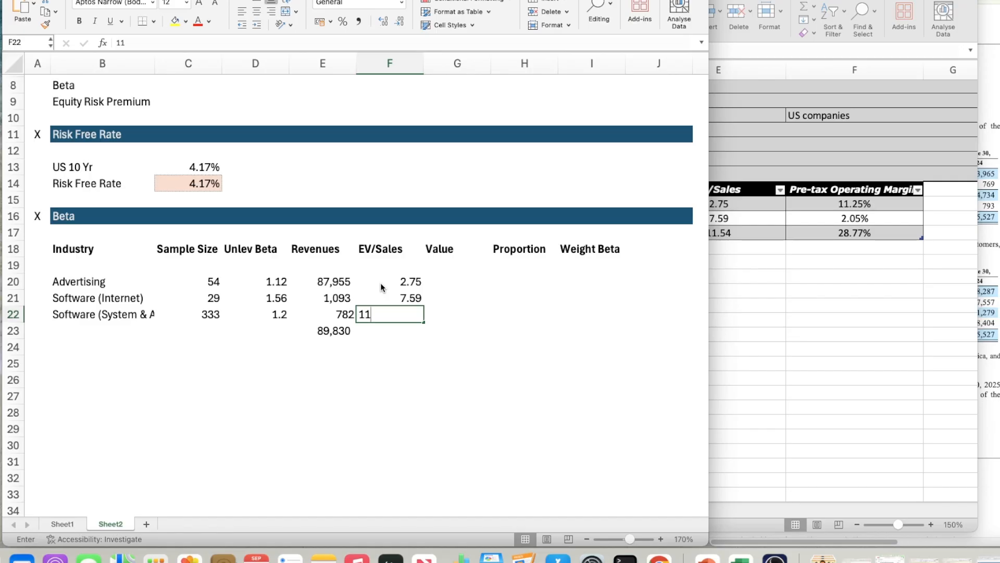
key("Return")
Calculate the Advertising value in G20 as revenues times EV/Sales with the formula =E20*F20
key("Up")
key("Right")
key("Up")
key("Up")
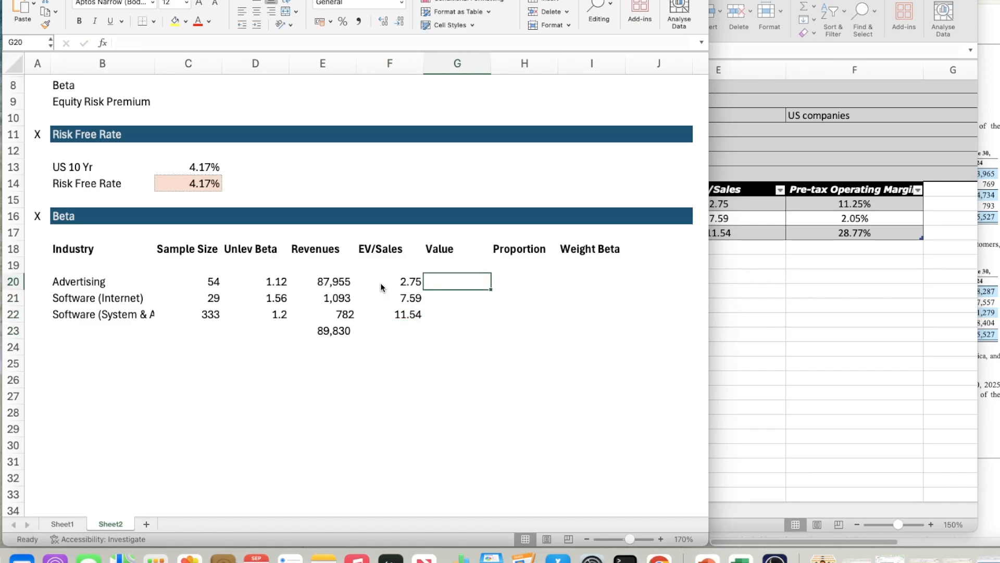
type("=")
key("Left")
key("Left")
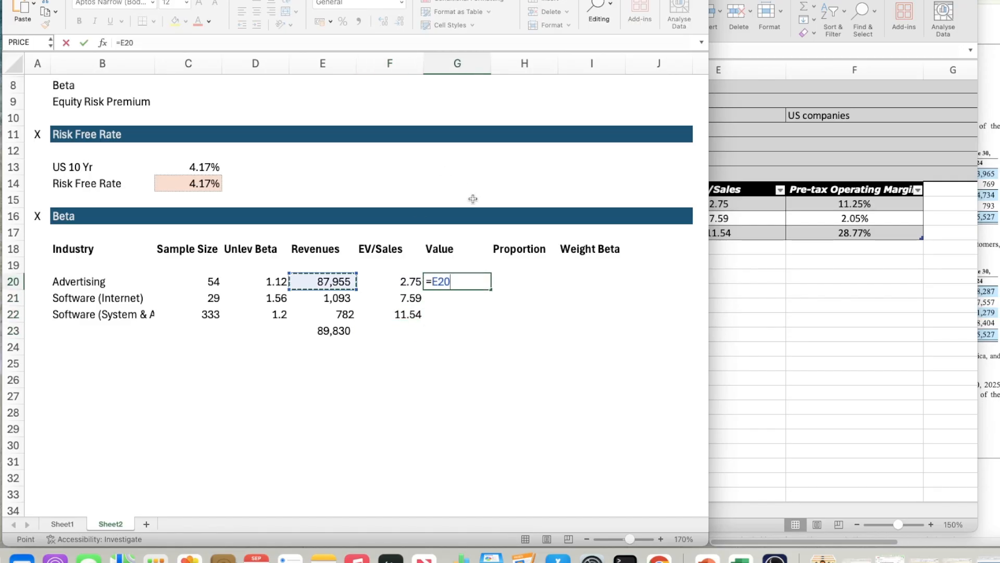
type("*")
key("Left")
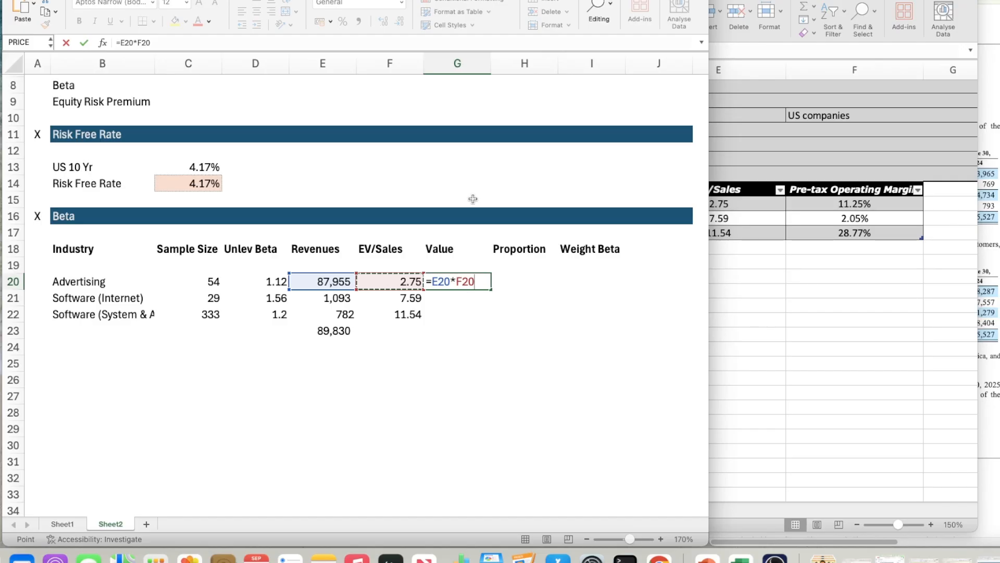
key("Return")
Apply the Advertising revenue's number format to its value in G20 and copy the formula down to both software rows
key("Up")
key("Left")
key("Left")
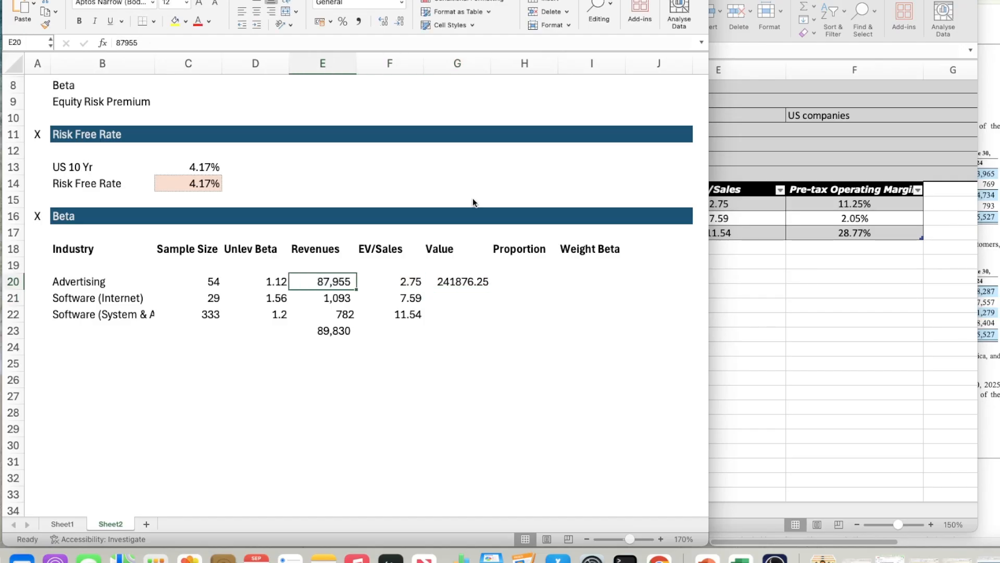
key("super+shift+c")
left_click(458, 281)
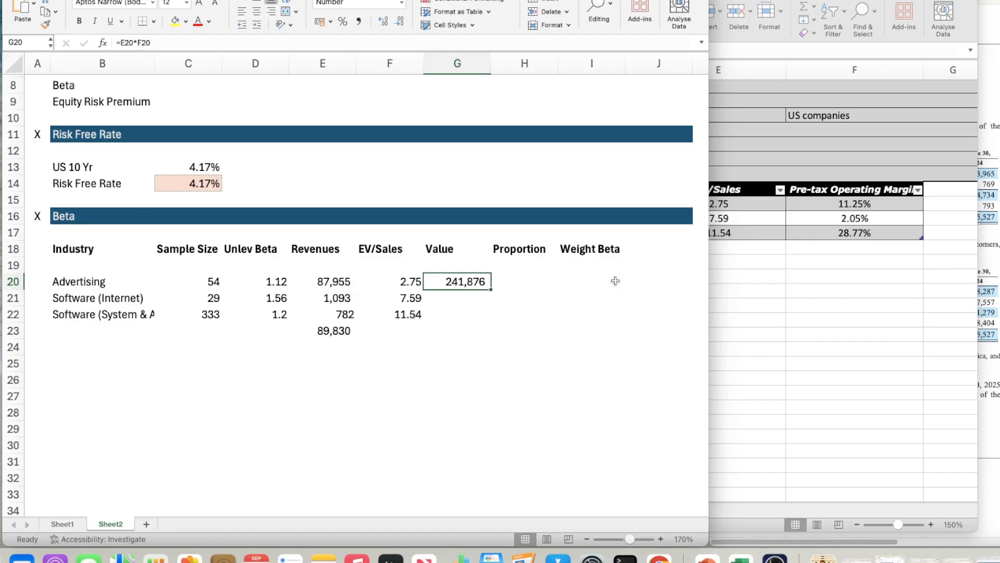
key("super+c")
key("Down")
key("shift+Down")
key("super+v")
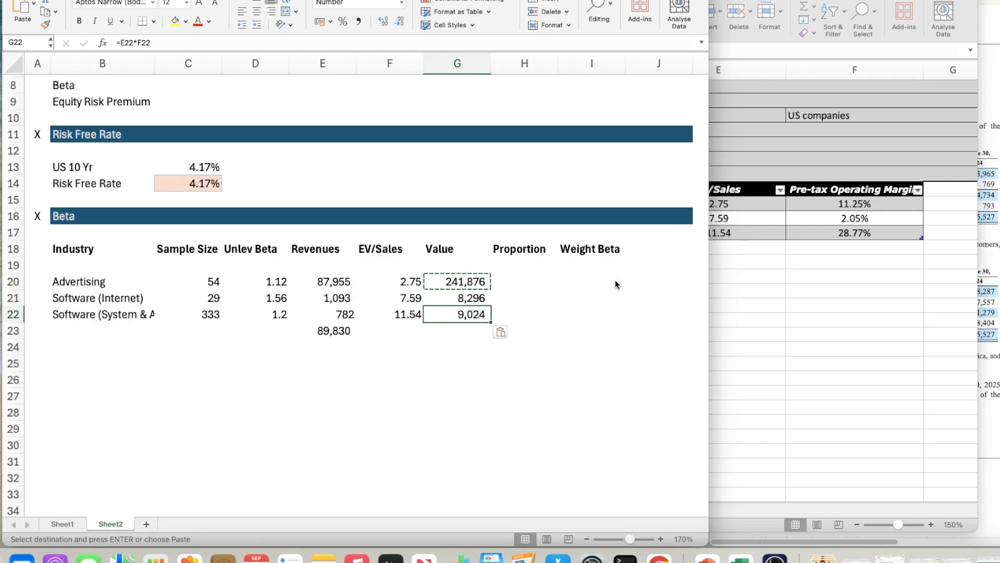
Total the Value column in G23 with a SUM of G20:G22
key("Down")
key("Down")
type("=s")
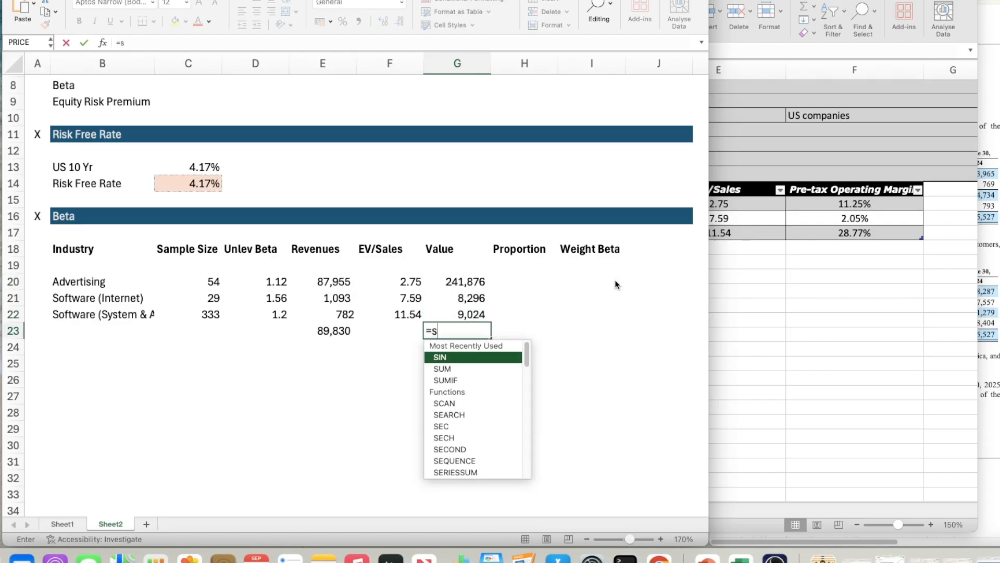
key("Tab")
key("Up")
key("shift+Up")
key("shift+Up")
key("Return")
key("Right")
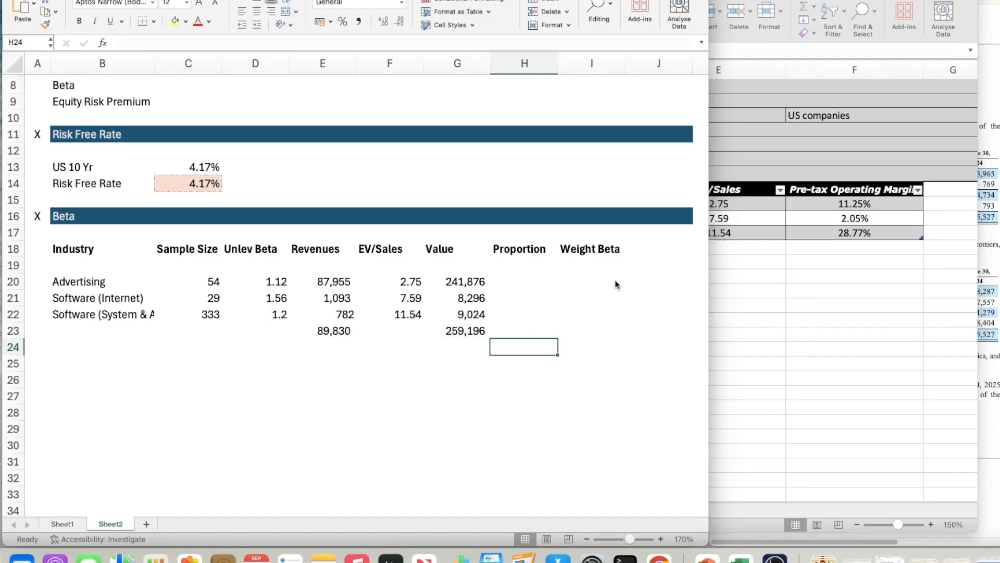
Review the Value column's formulas and total in G20:G23 along with the EV/Sales multiples behind them
key("Up")
key("Up")
key("Up")
key("Up")
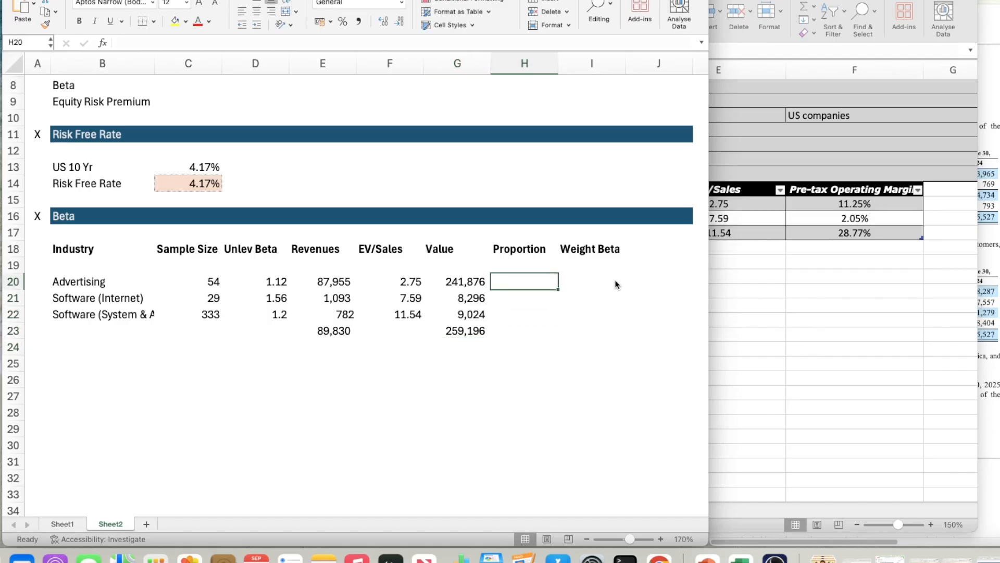
key("Left")
key("Left")
key("Right")
key("Down")
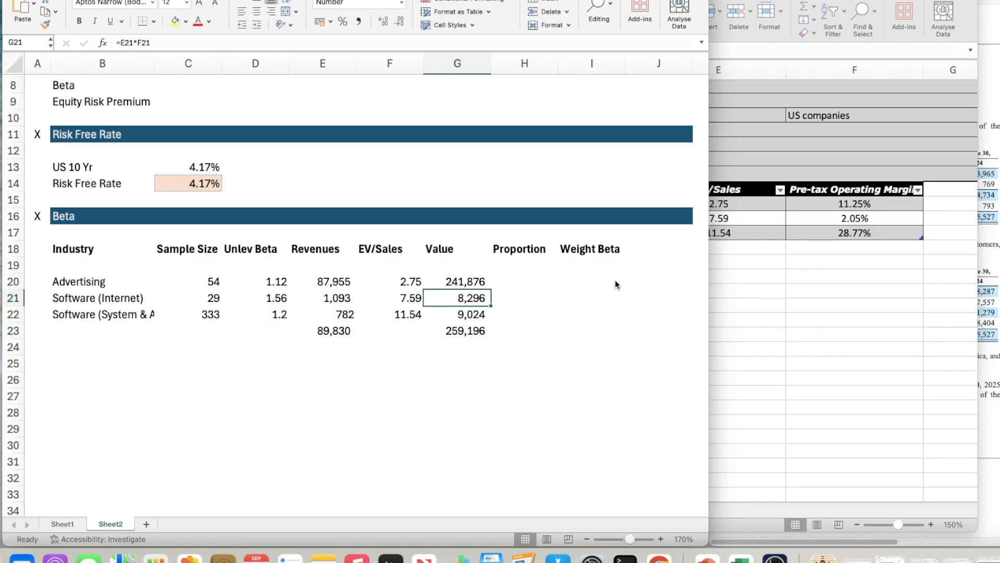
key("Down")
key("Down")
key("Down")
key("Up")
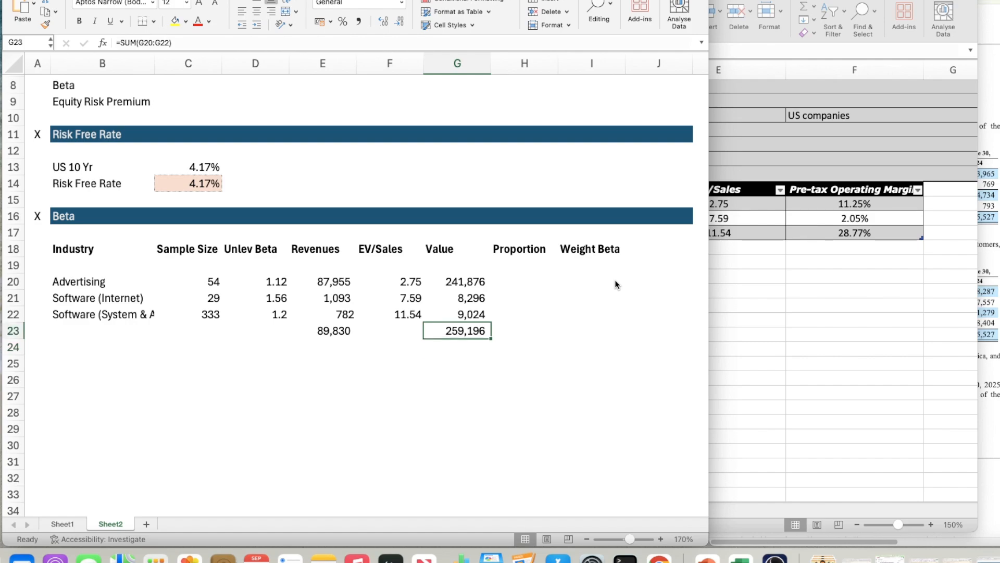
key("Left")
key("Up")
key("Up")
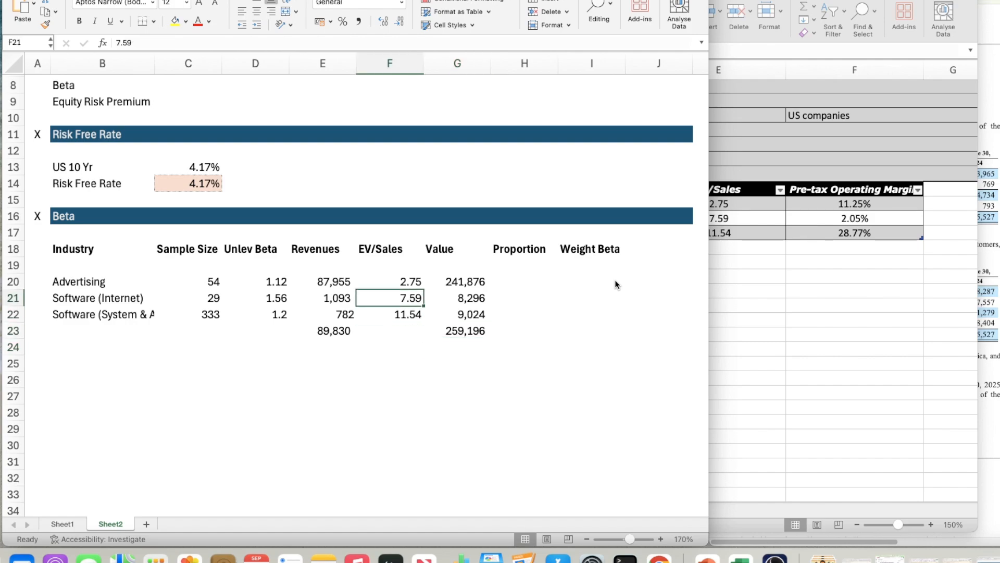
key("Down")
key("Down")
key("Right")
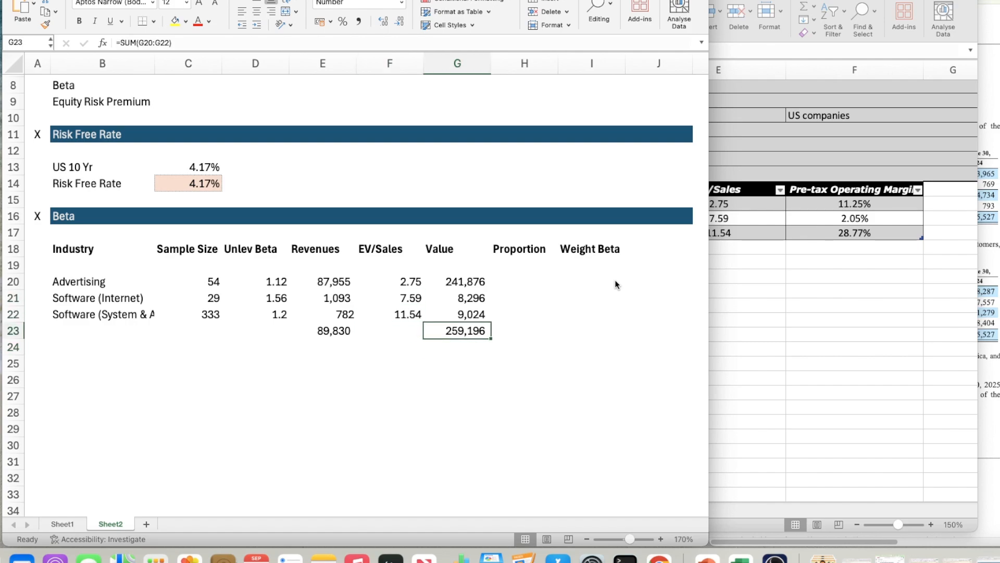
Calculate the Advertising proportion in H20 by dividing its value by the fixed total with the formula =G20/$G$23
key("Right")
key("Up")
key("Up")
key("Up")
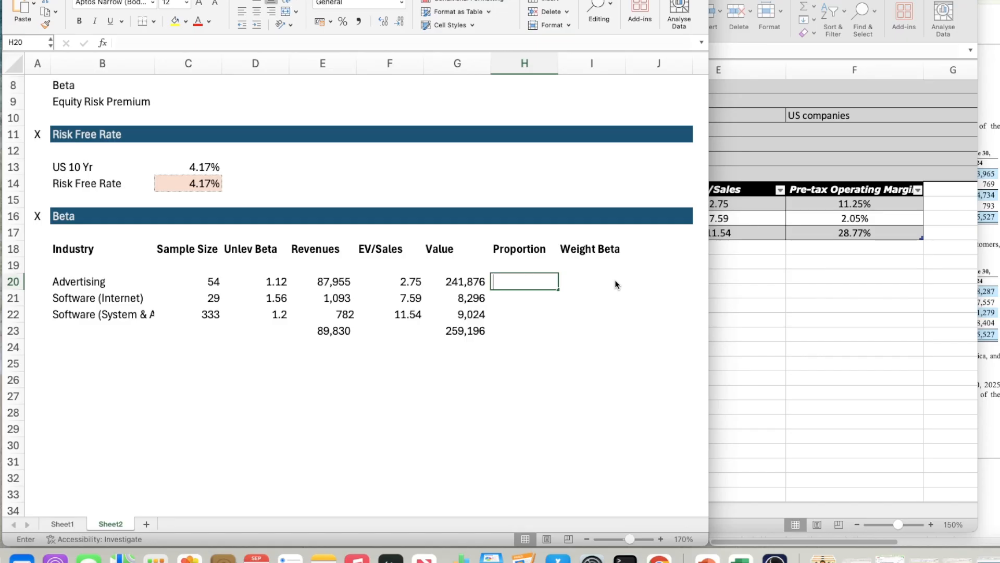
type("=")
key("Left")
type("/")
key("Down")
key("Left")
key("Left")
key("Down")
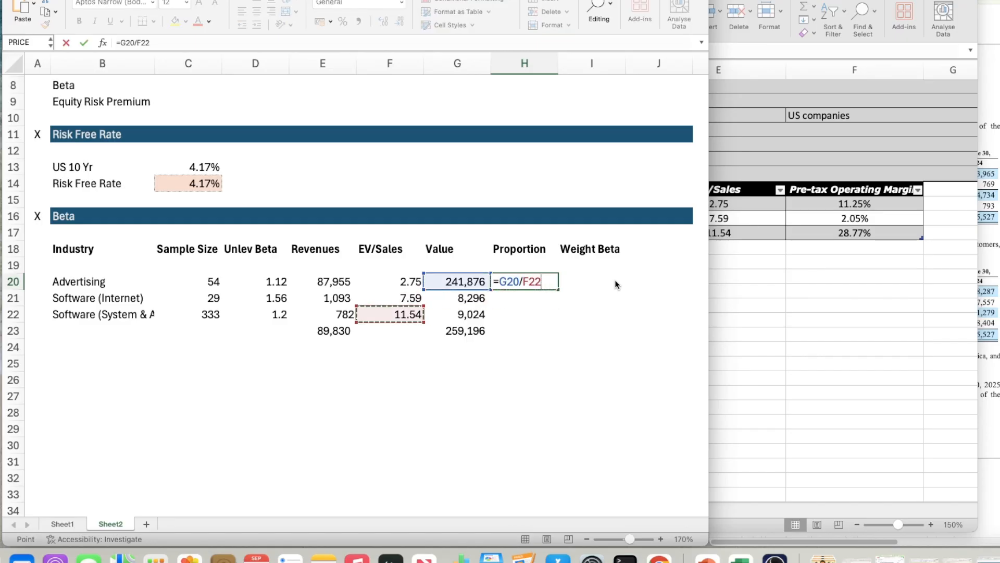
key("Right")
key("Down")
left_click(525, 282)
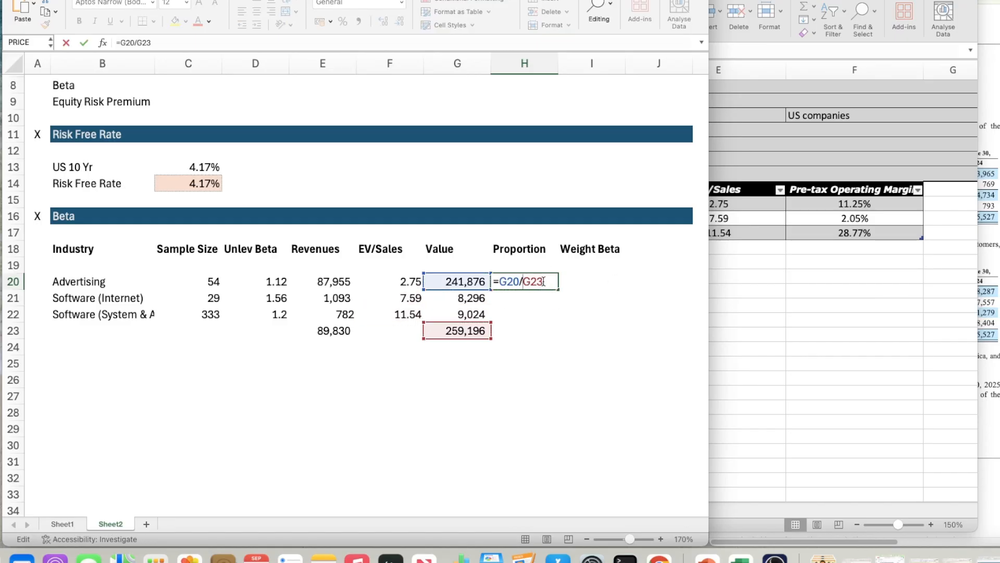
key("F4")
key("Return")
key("Up")
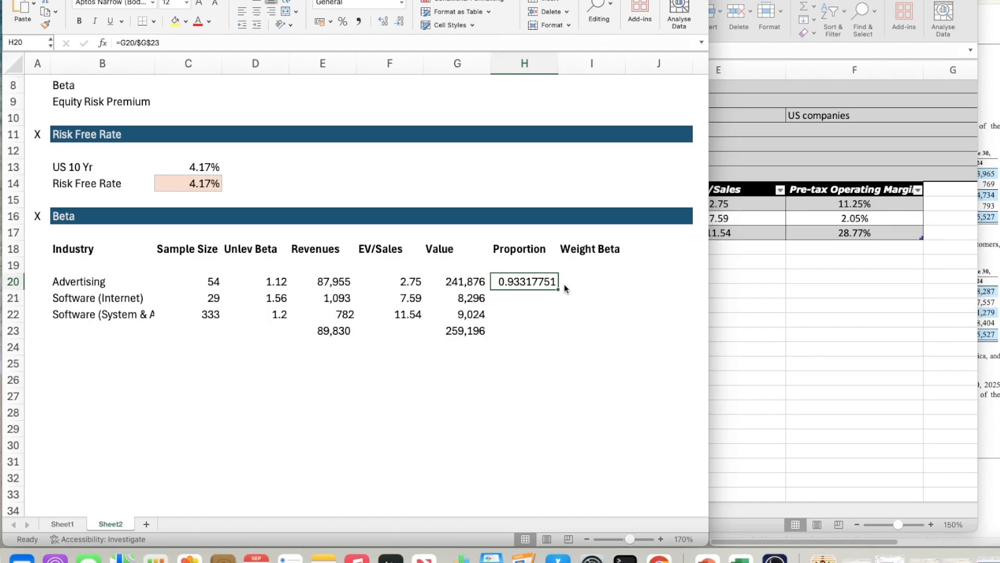
Try to apply the number format of the Advertising EV/Sales multiple in F20 to the proportion in H20
left_click(395, 283)
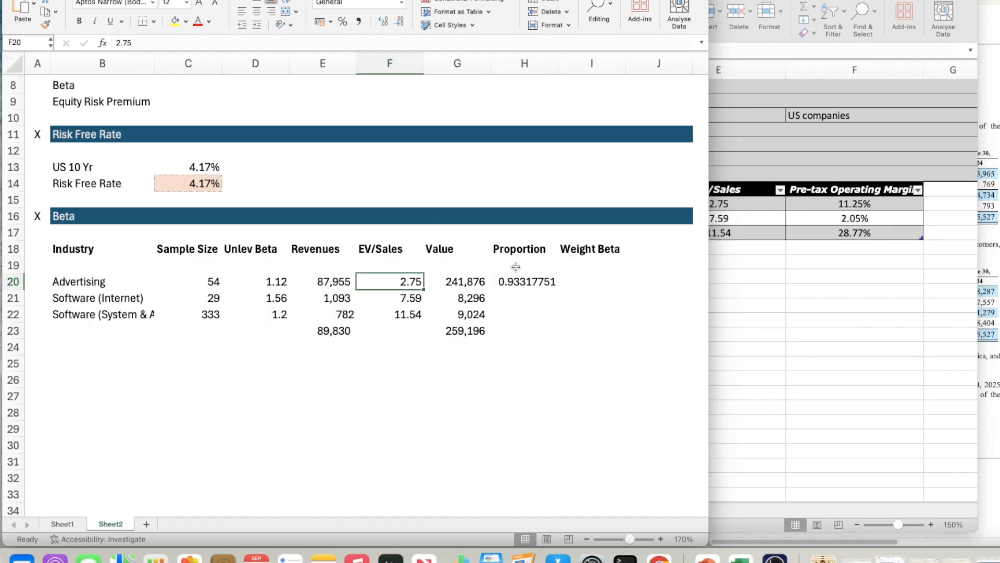
key("super+shift+c")
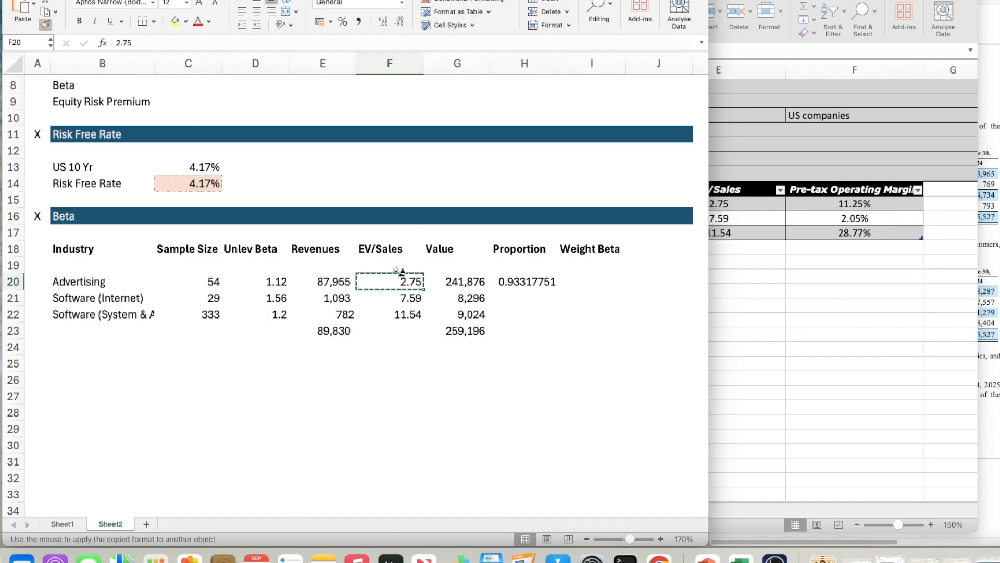
left_click(536, 282)
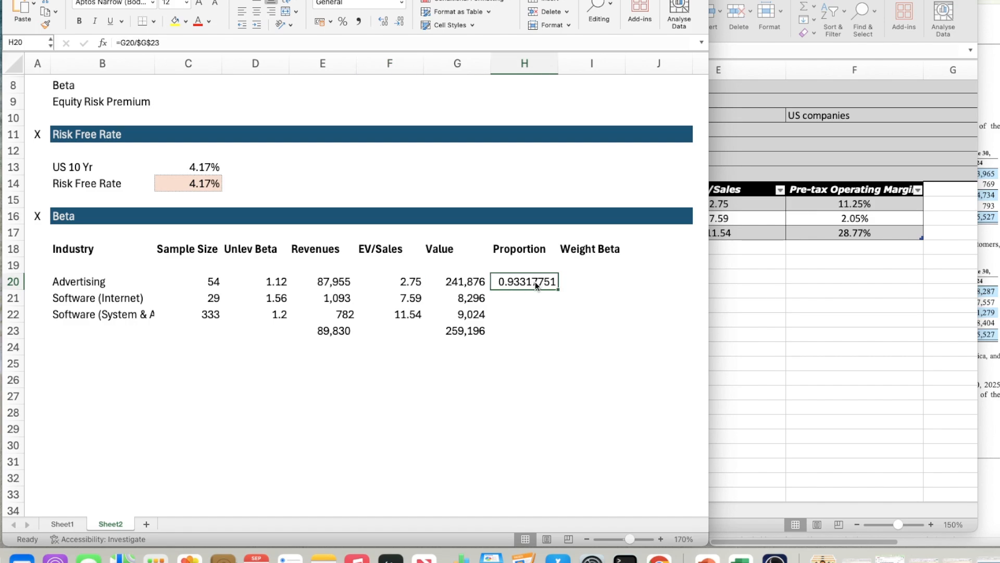
Format H20:H23 as numbers with 2 decimal places, the 1000 separator and negatives in black parentheses
key("shift+Down")
key("shift+Down")
key("shift+Down")
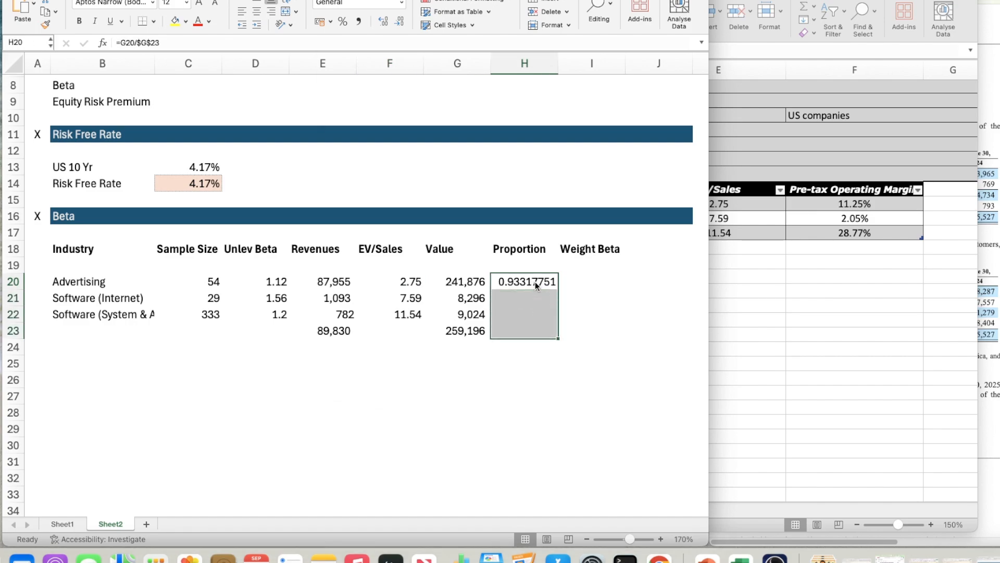
key("super+1")
left_click(385, 83)
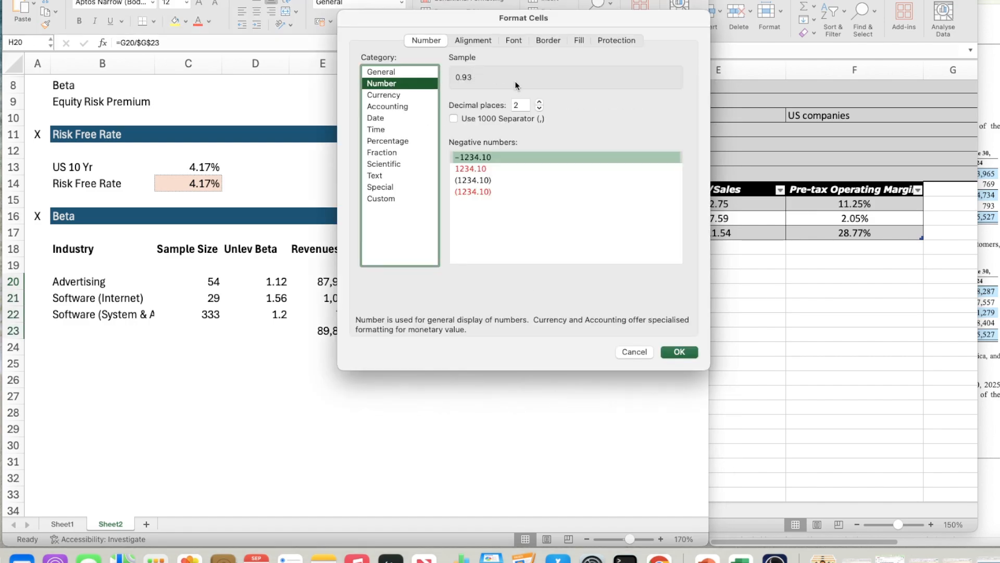
left_click(477, 119)
left_click(485, 179)
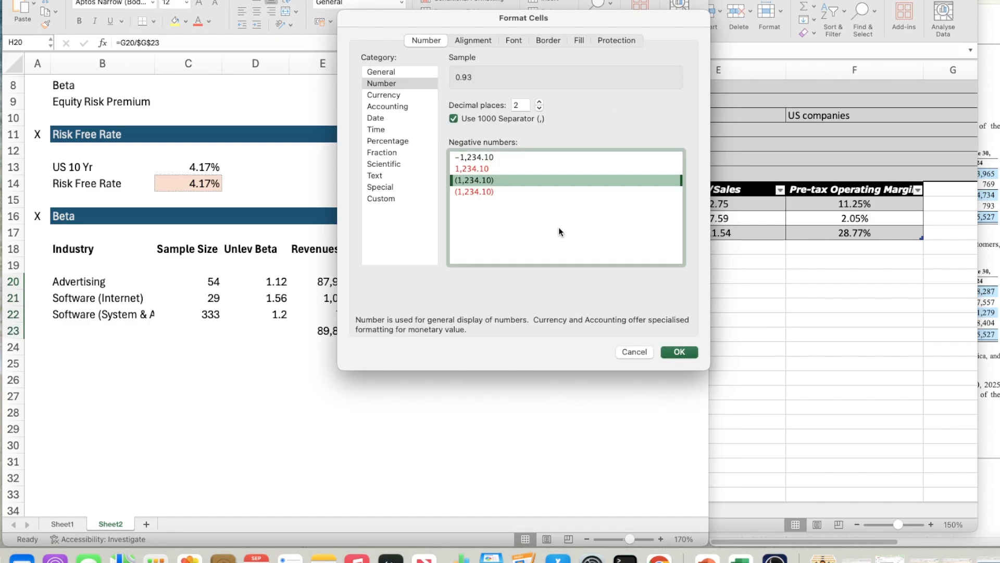
left_click(674, 352)
Copy the Advertising proportion formula from H20 down to both software rows
left_click(535, 281)
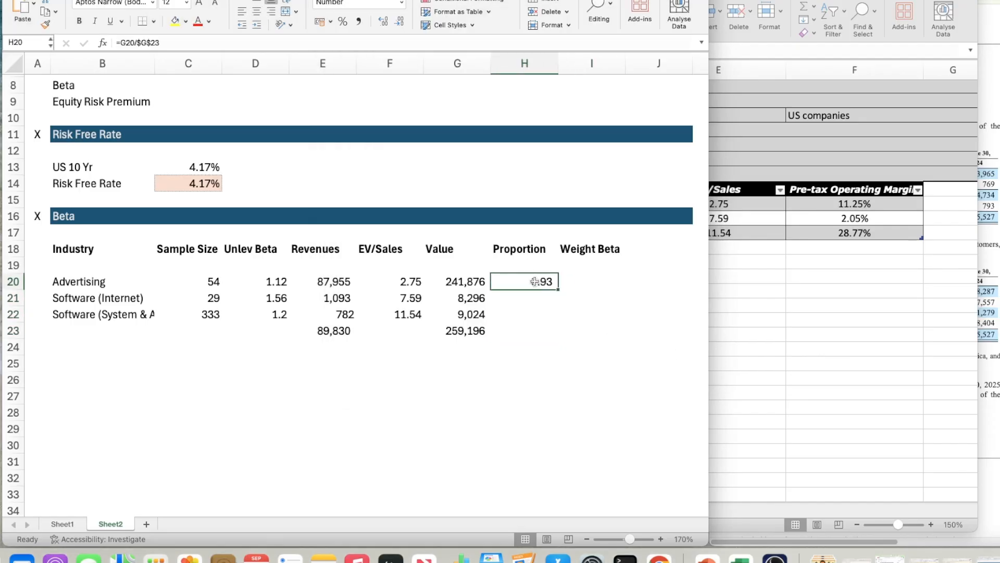
key("cmd+c")
key("shift+Down")
key("shift+Down")
key("cmd+v")
Total the Proportion column in H23 with a SUM of H20:H22
key("Down")
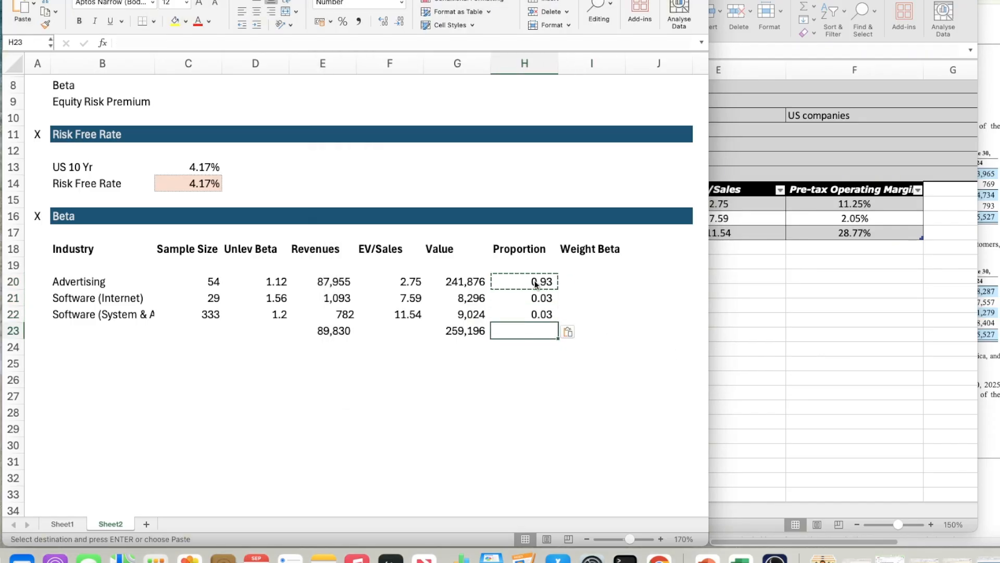
type("=SUM(")
key("Up")
key("shift+Up")
key("shift+Up")
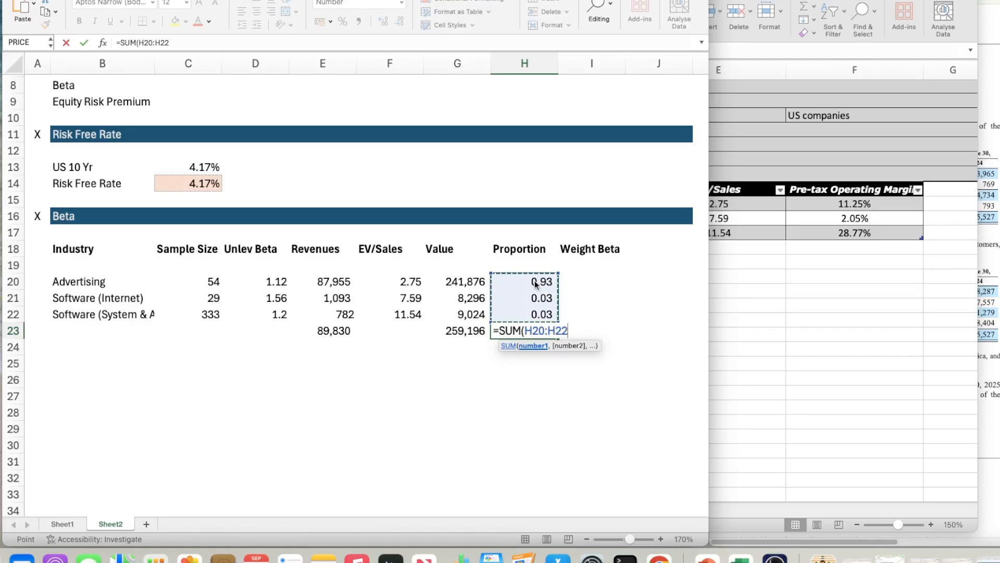
key("Return")
key("Up")
Examine the Advertising row's proportion and unlevered beta as the inputs for its weighted beta
key("Right")
key("Up")
key("Up")
key("Up")
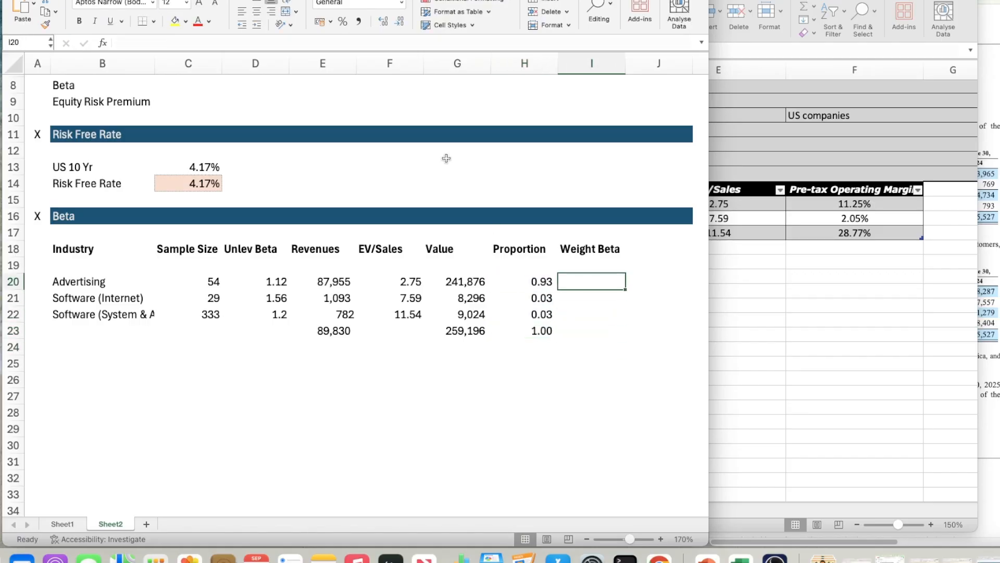
key("Left")
key("Left")
key("Left")
key("Left")
key("Left")
key("Left")
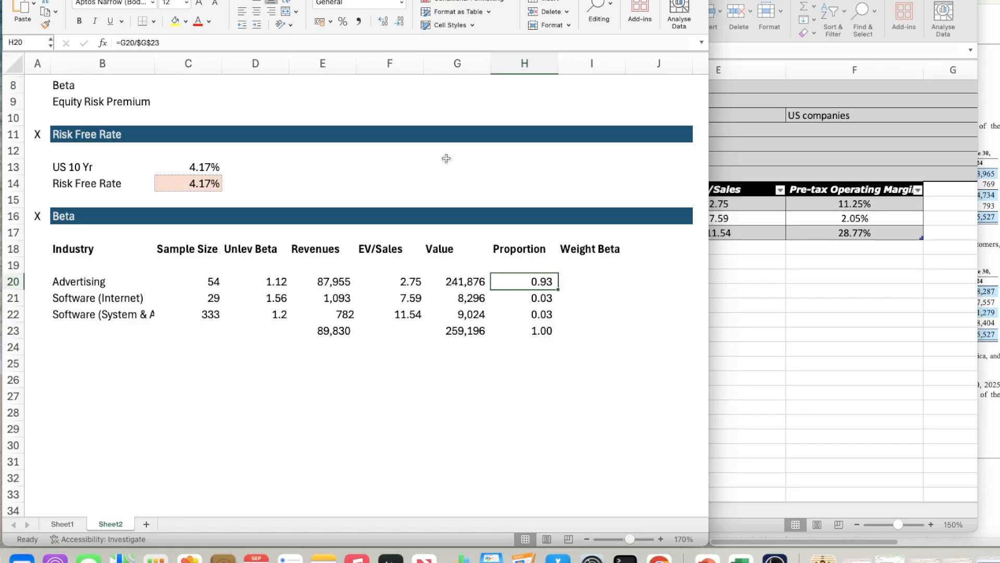
key("Right")
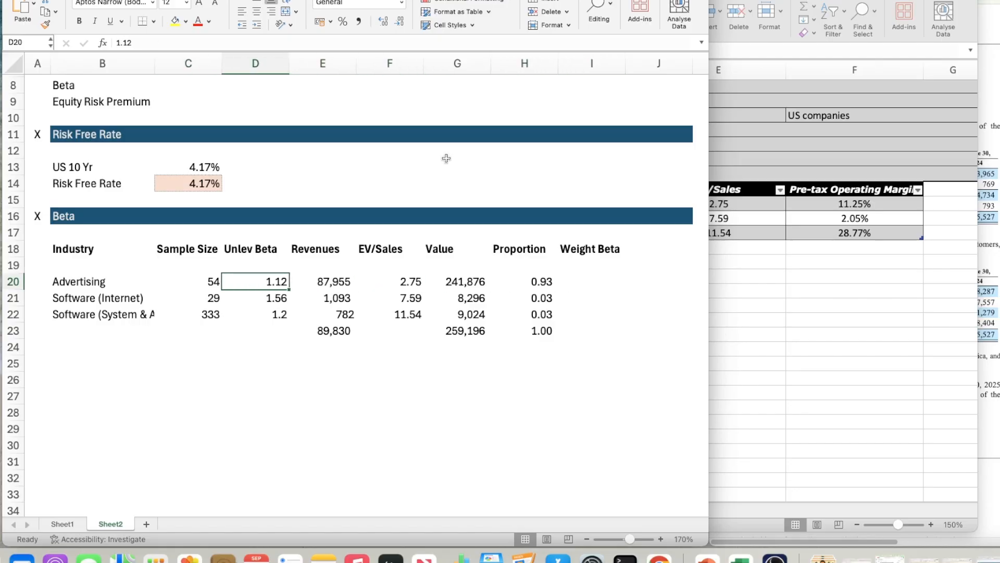
Calculate the Advertising weighted beta in I20 as unlevered beta times proportion with the formula =D20*H20
key("Right")
key("Right")
key("Right")
key("Right")
key("Right")
type("=")
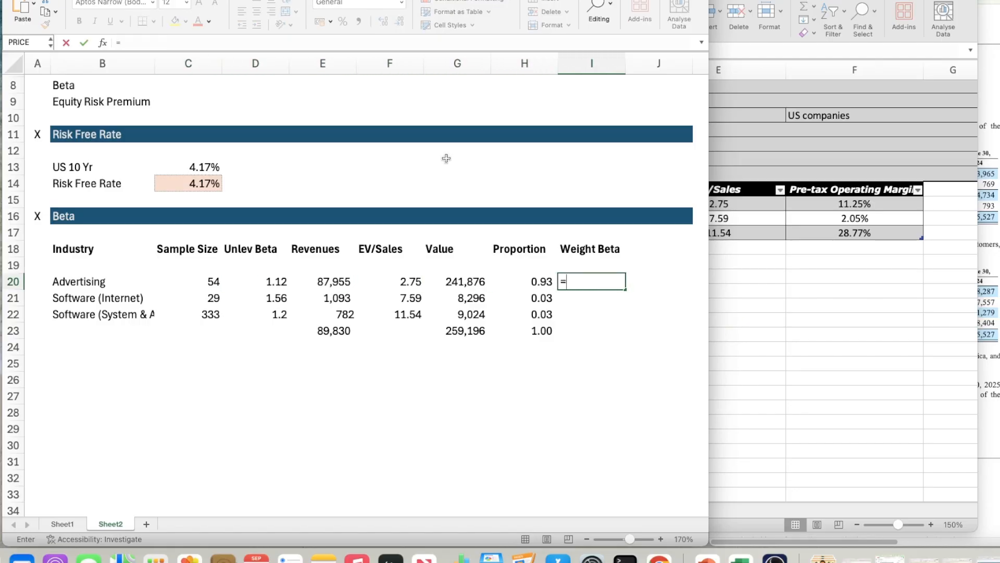
key("Left")
key("Left")
key("Left")
key("Left")
key("Left")
key("Left")
key("Right")
type("*")
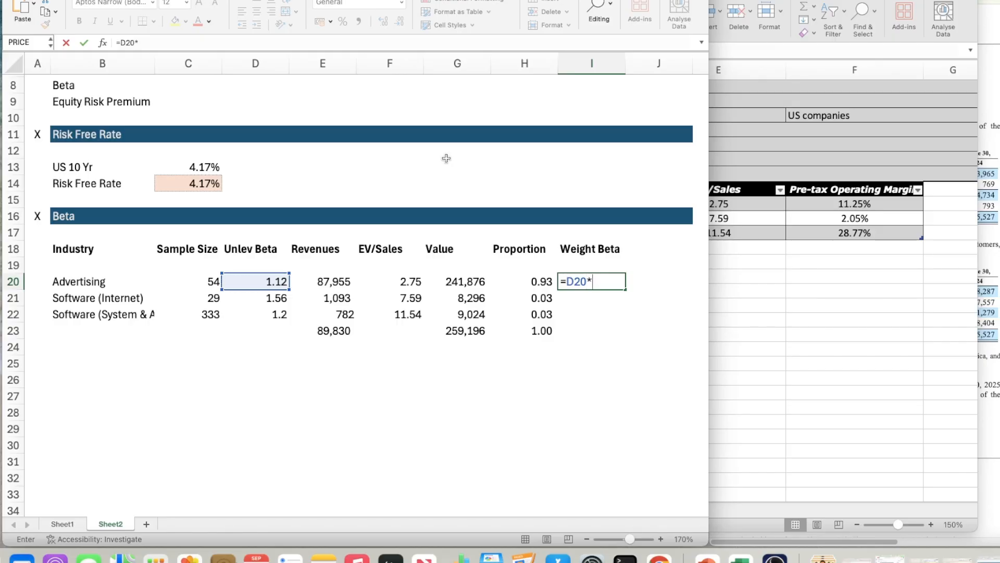
key("Left")
key("Return")
Format the Advertising weighted beta in I20 to two decimals and copy its formula down to both software rows
key("Up")
key("Left")
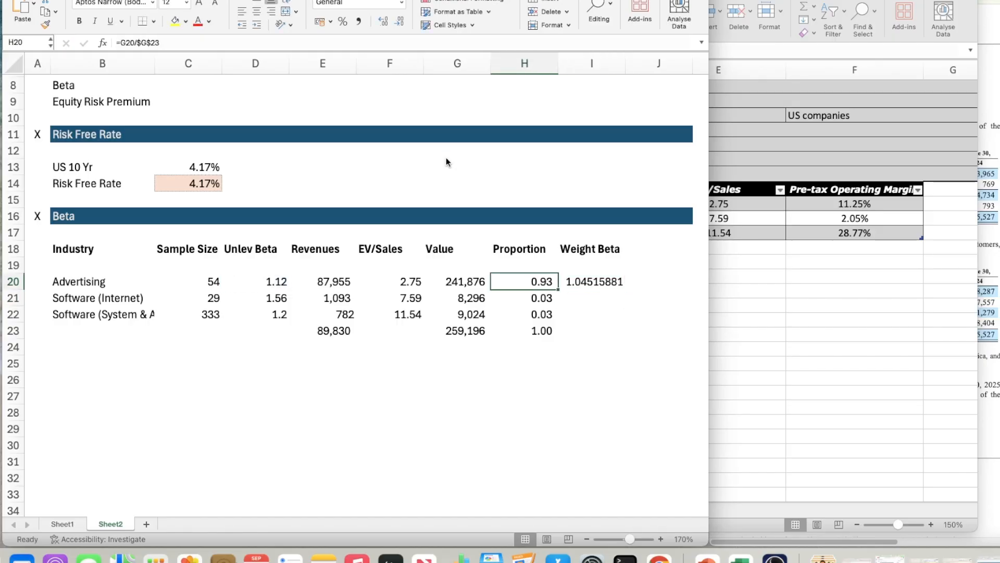
key("Right")
key("ctrl+shift+1")
key("super+c")
key("shift+Down")
key("shift+Down")
key("super+v")
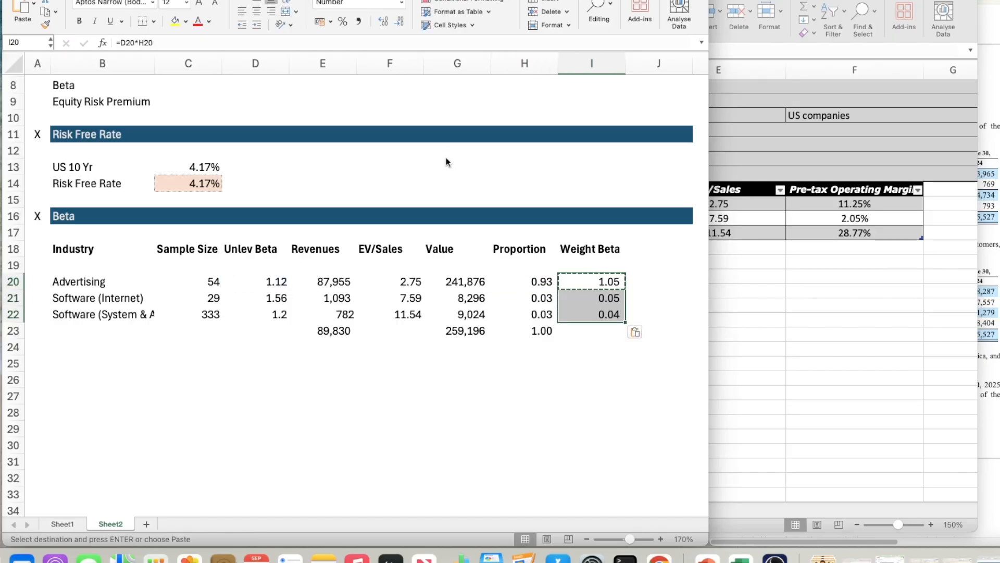
Total the Weight Beta column in I23 with a SUM of I20:I22
key("Down")
key("Down")
key("Down")
type("=su")
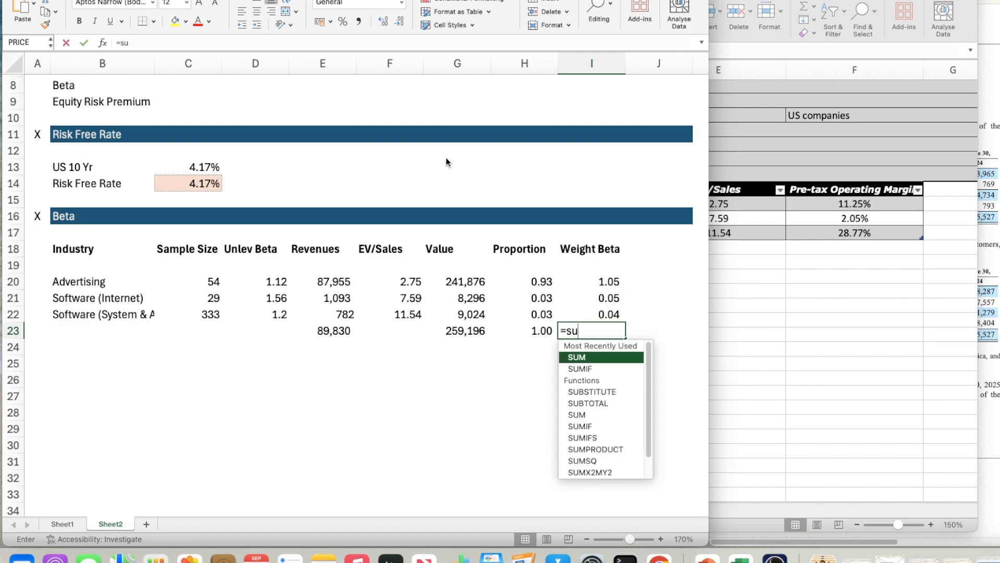
key("Tab")
key("Up")
key("shift+Up")
key("shift+Up")
key("Return")
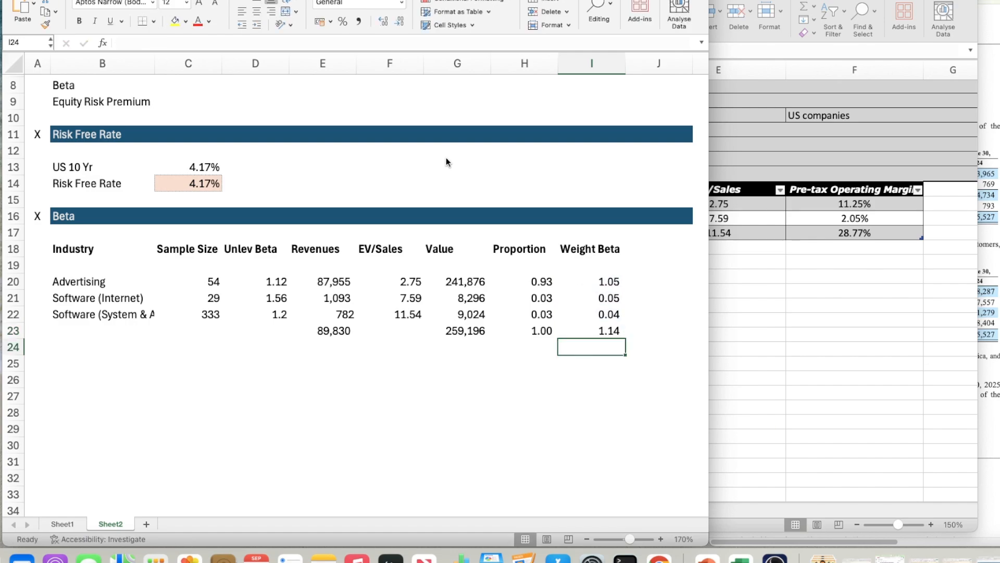
Review the software rows' revenues, EV/Sales multiples and value formulas in the beta table
key("Left")
scroll(166, 227, "up", 2)
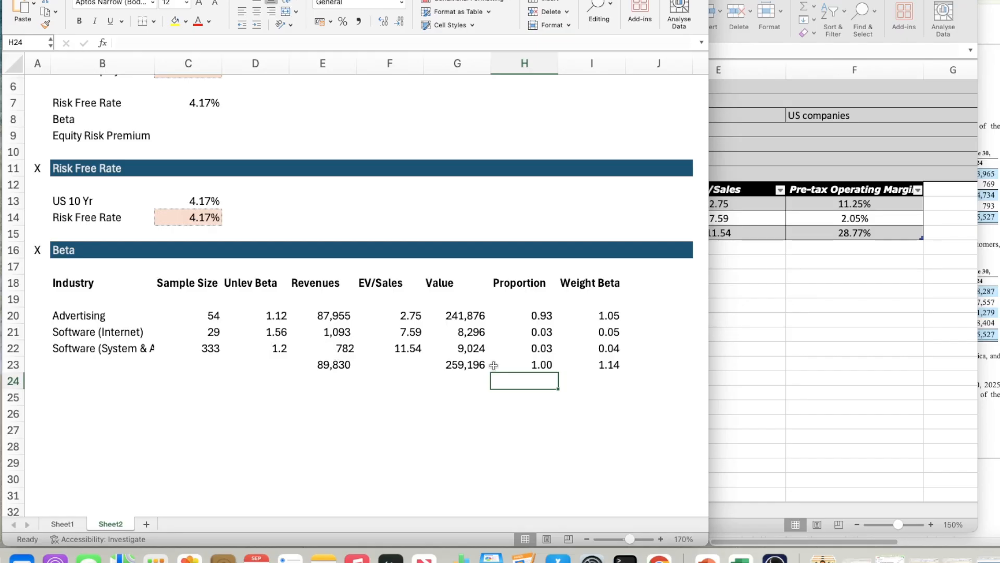
key("Left")
key("Left")
key("Up")
key("Up")
key("Left")
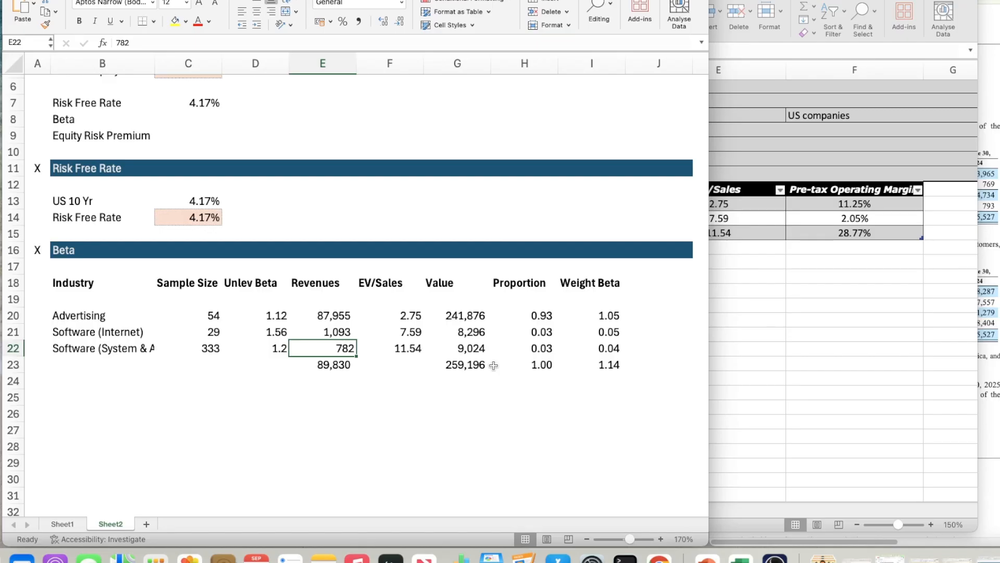
key("Right")
key("Right")
key("Left")
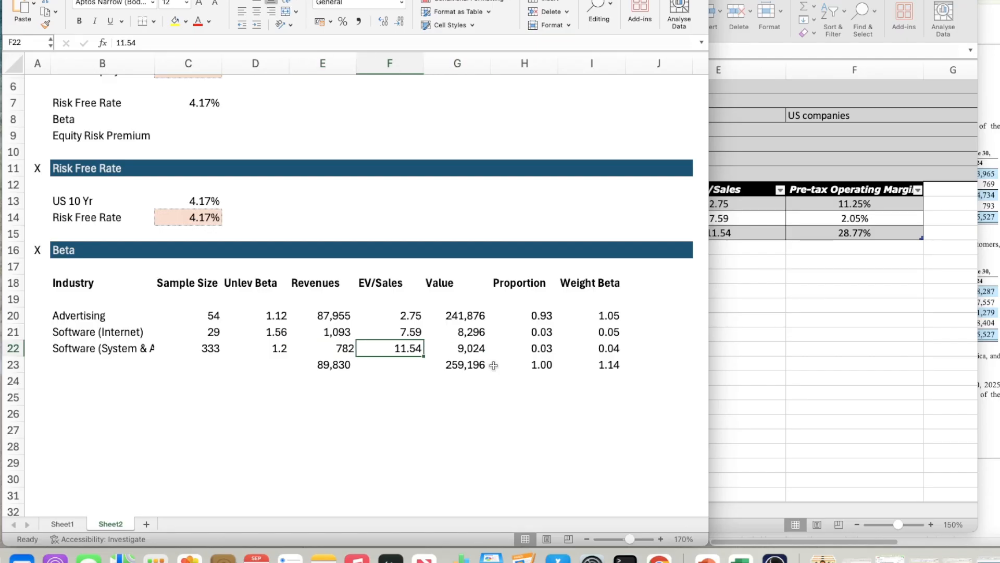
key("Right")
key("Up")
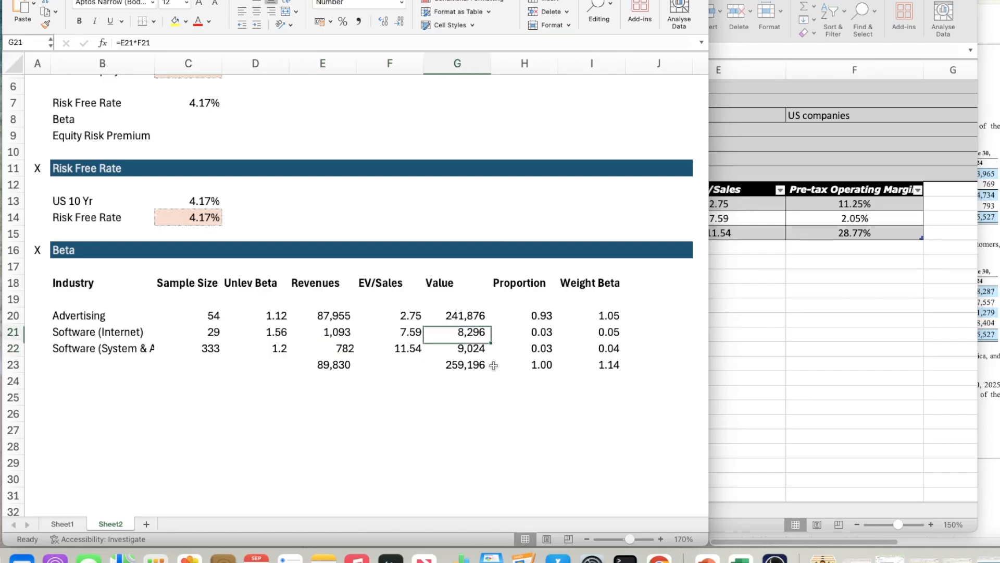
key("Down")
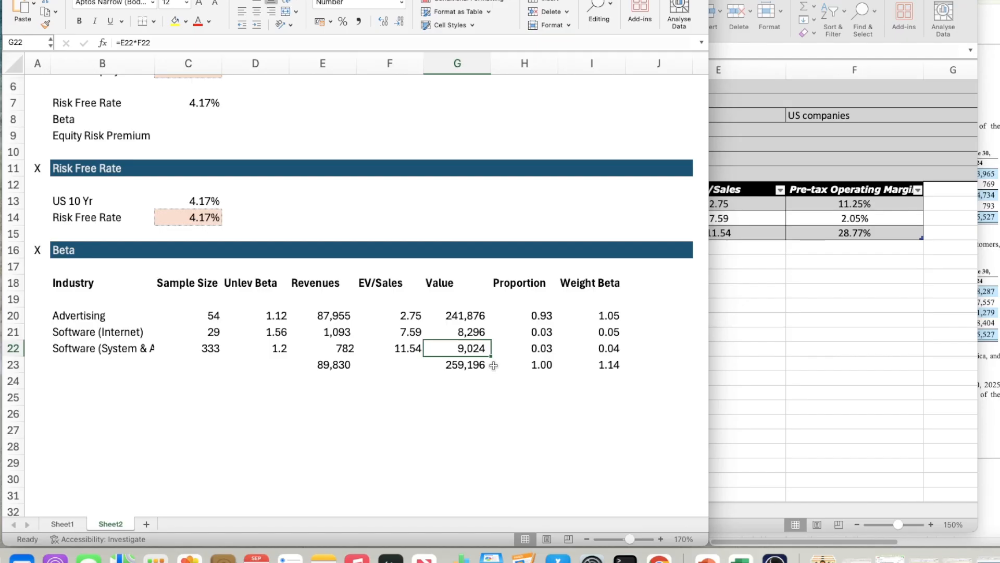
Link the Beta input in C8 of the Cost of Equity section to the weighted beta total in I23
scroll(423, 355, "up", 4)
left_click(176, 138)
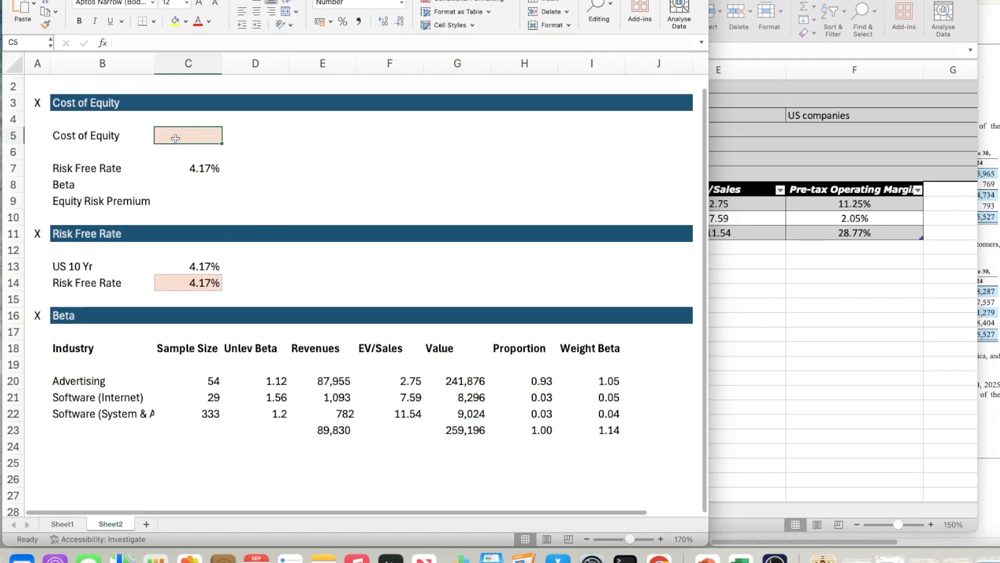
left_click(198, 180)
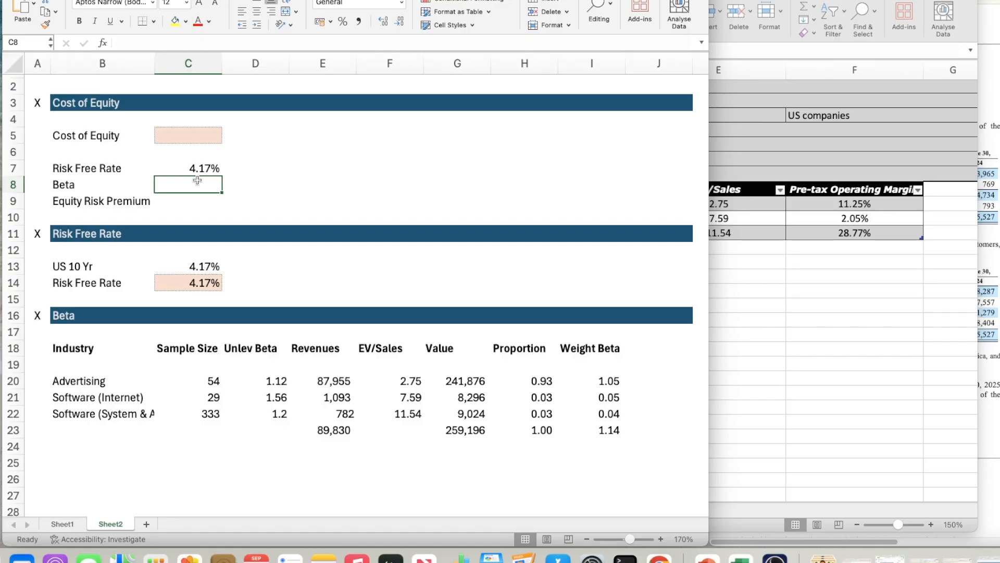
type("=")
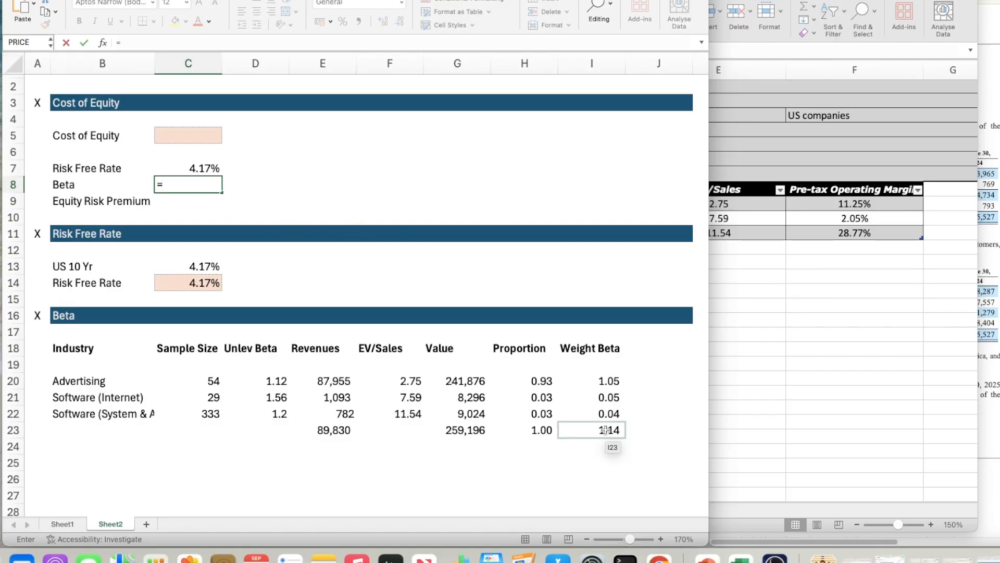
left_click(604, 429)
key("Return")
key("Down")
key("Down")
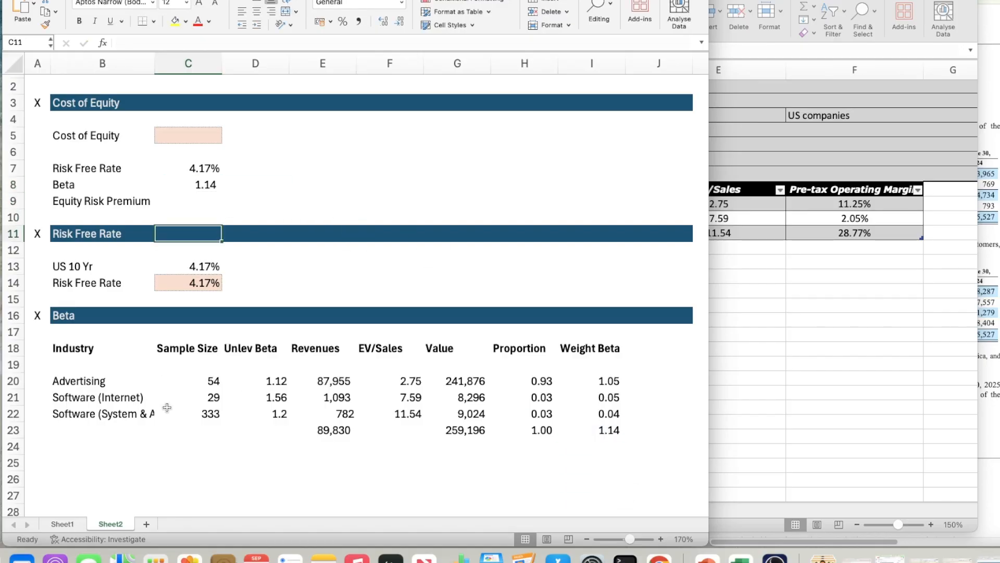
Copy the Beta section header in row 16 and paste it into row 25 below the beta table
scroll(166, 407, "down", 5)
left_click(16, 225)
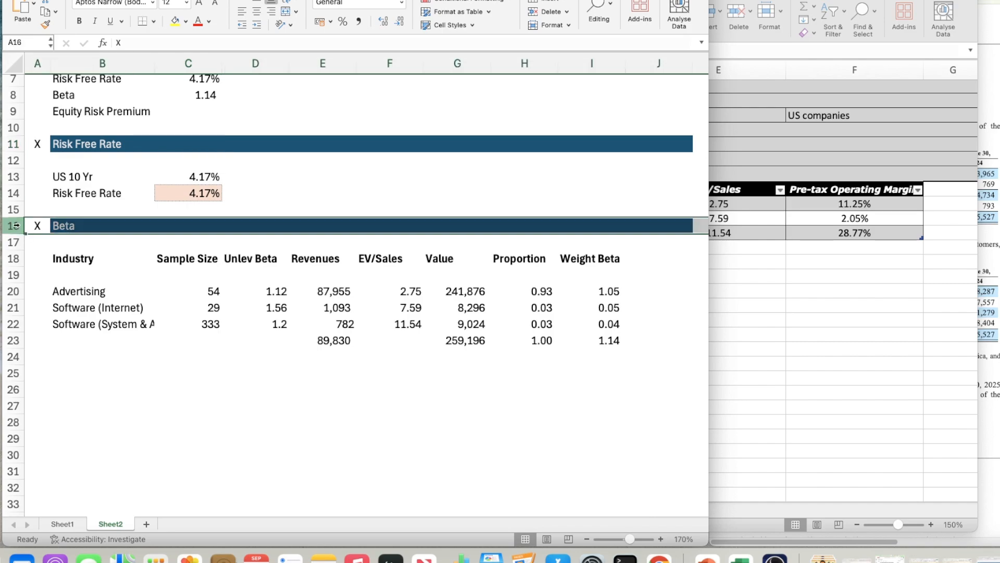
key("ctrl+c")
key("Down")
key("Down")
key("Down")
key("Down")
key("Down")
key("Down")
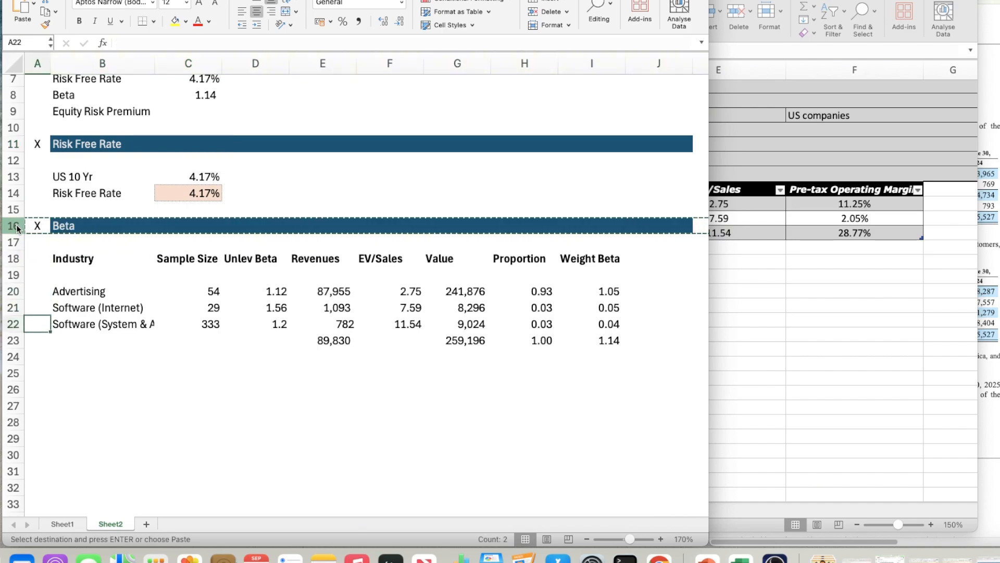
key("Down")
key("Down")
key("Down")
key("ctrl+v")
key("Right")
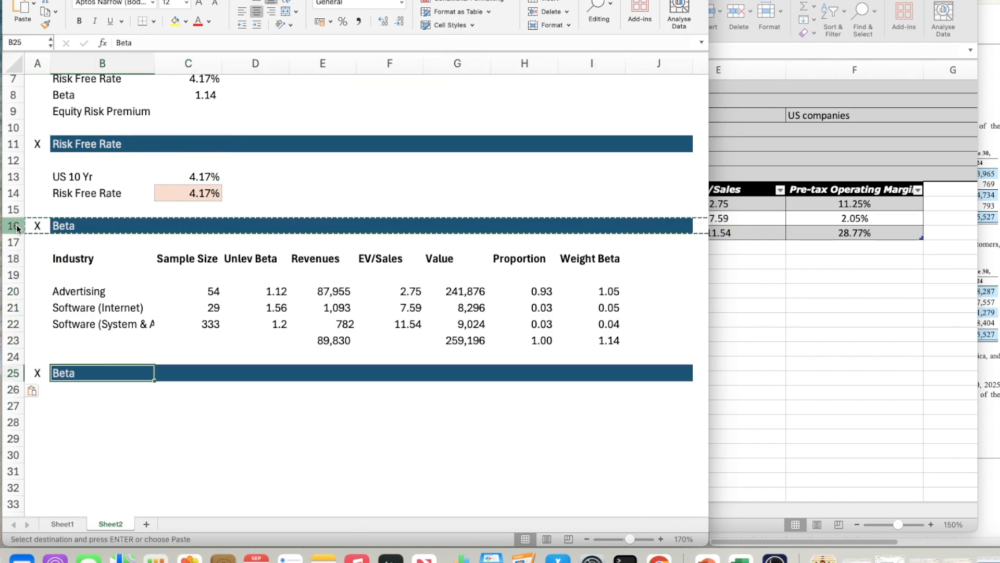
Rename the copied section header in B25 as Equity Risk Premium
type("Equity Risk Pr")
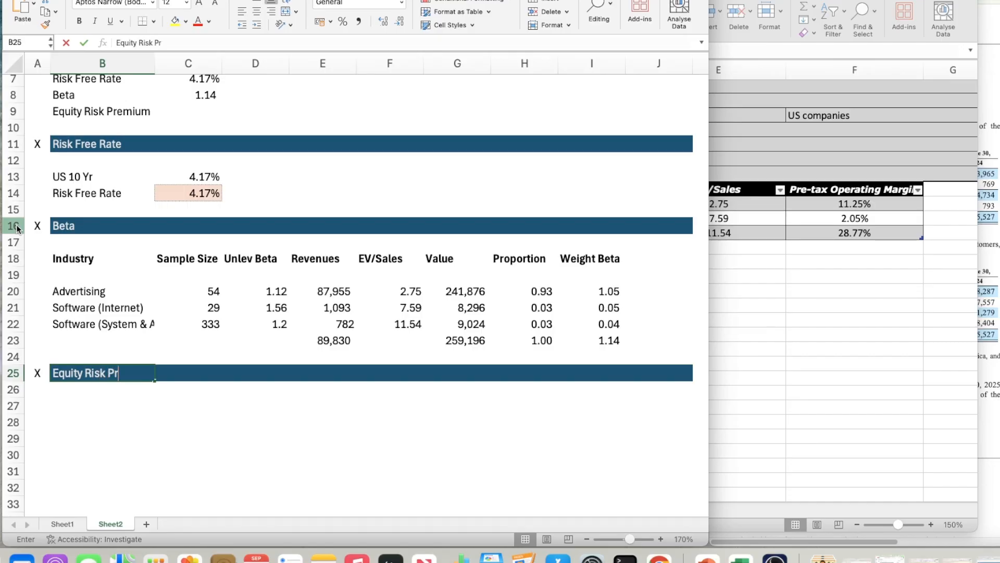
type("emium")
key("Return")
key("Return")
scroll(51, 282, "down", 5)
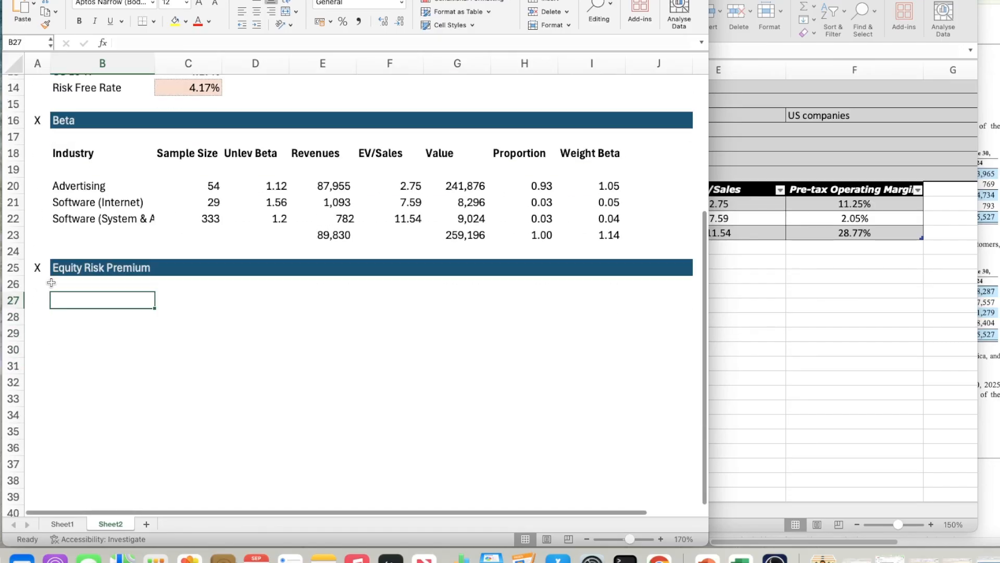
scroll(51, 283, "down", 3)
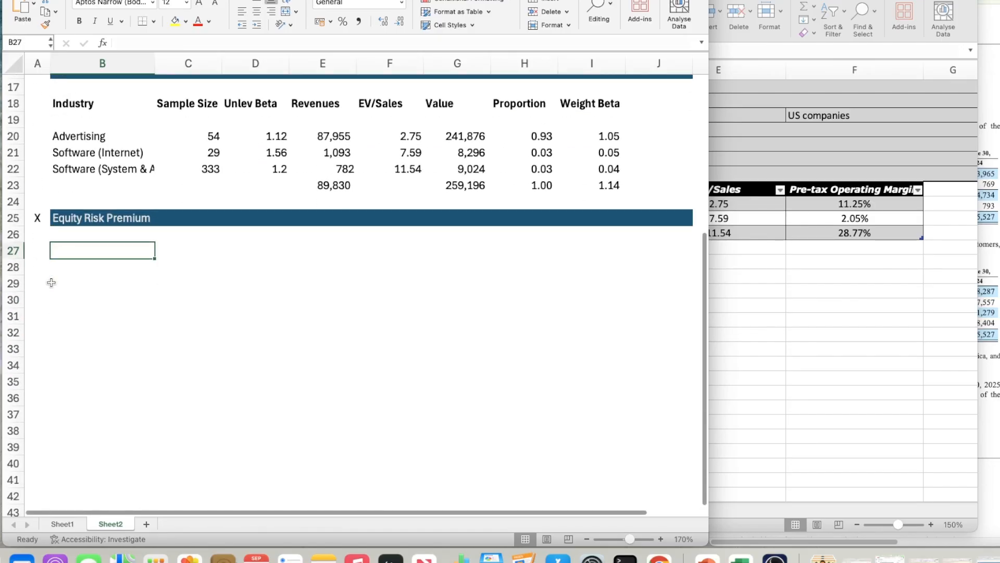
Put the EV/Sales multiples workbook out of the way and examine the revenue breakdown by geography in the filing
left_click(850, 306)
left_click(556, 378)
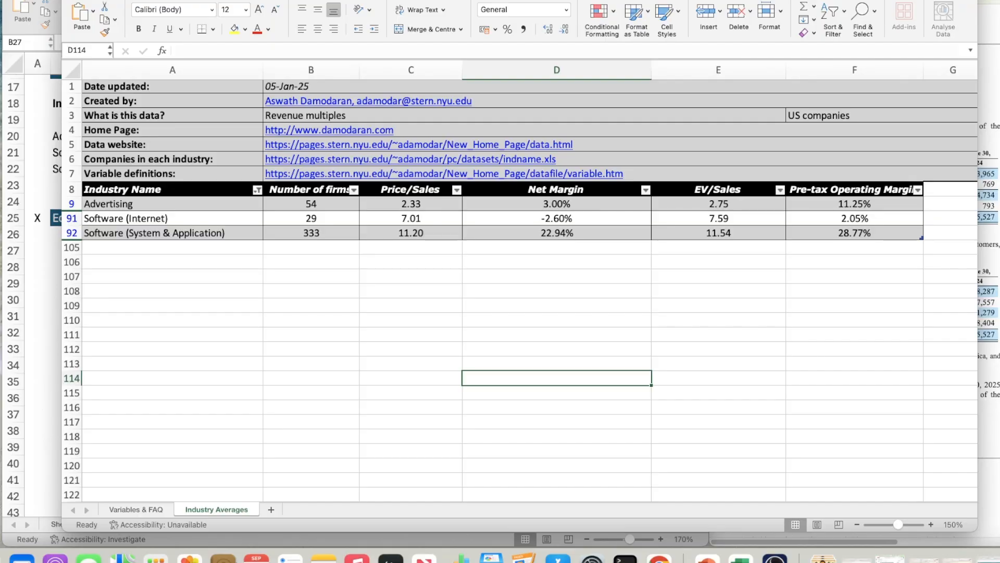
key("super+m")
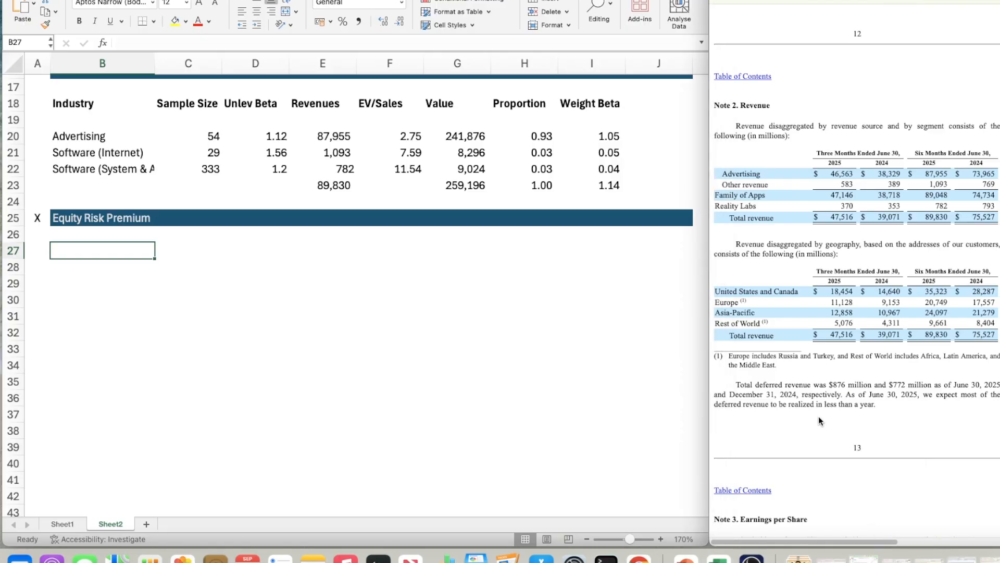
left_click(824, 345)
scroll(824, 343, "down", 1)
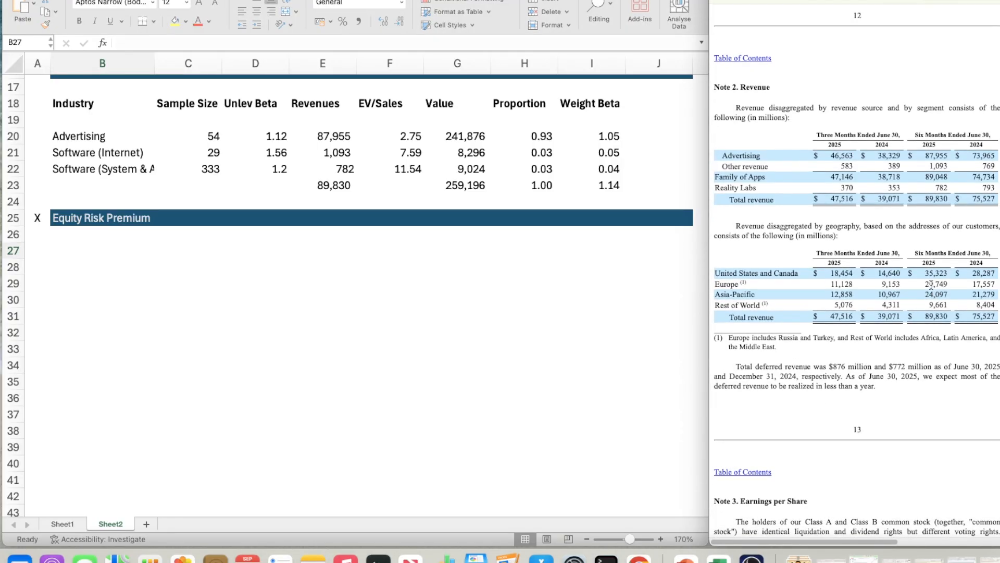
scroll(918, 316, "down", 1)
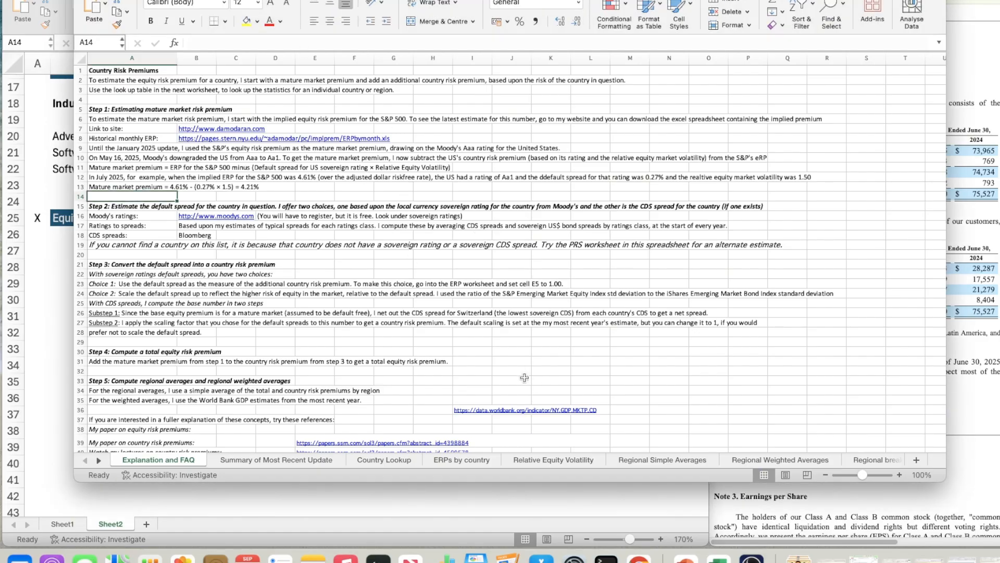
Examine the equity risk premiums by country and region on the Regional Weighted Averages sheet of the country risk premium workbook
left_click(405, 459)
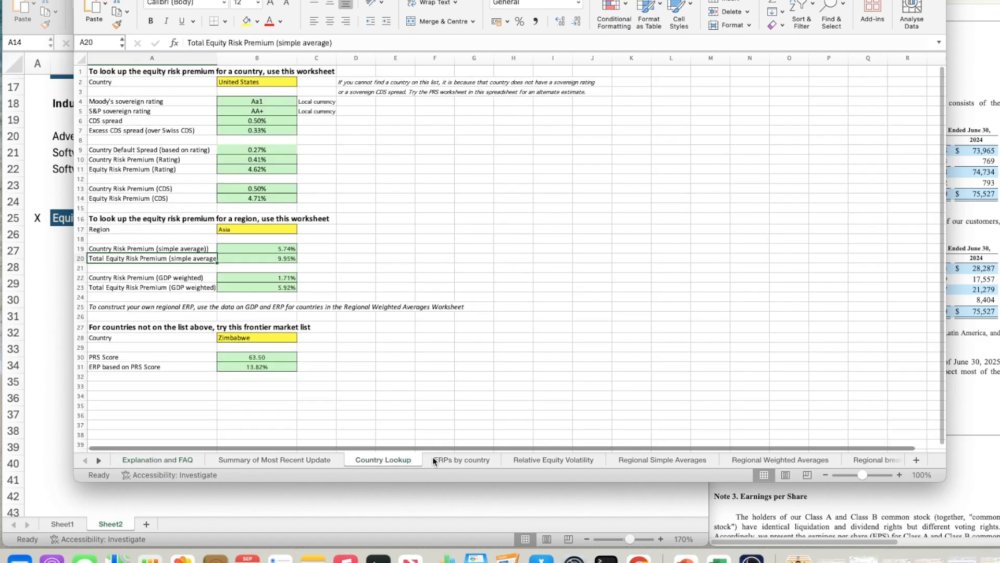
left_click(792, 460)
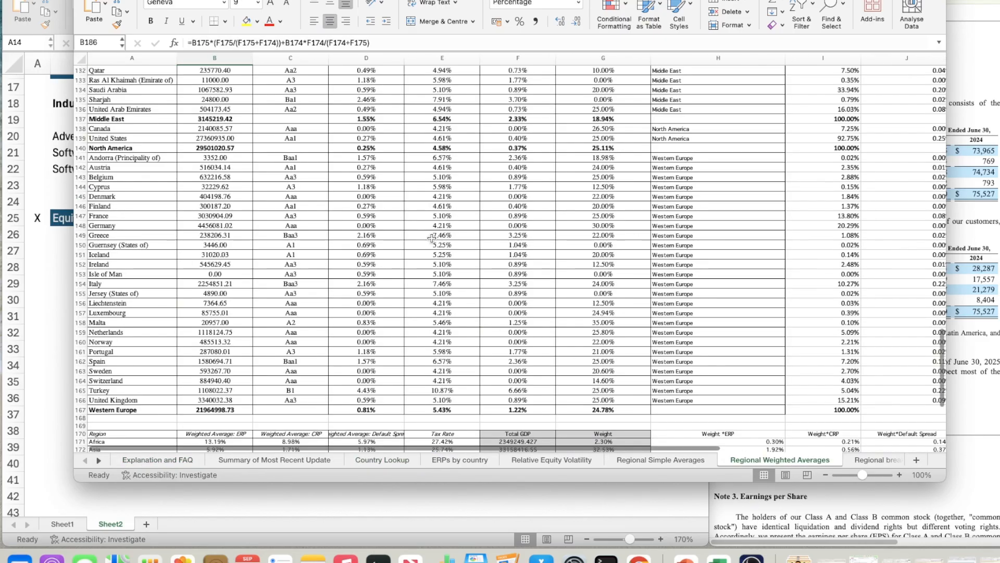
scroll(404, 282, "up", 3)
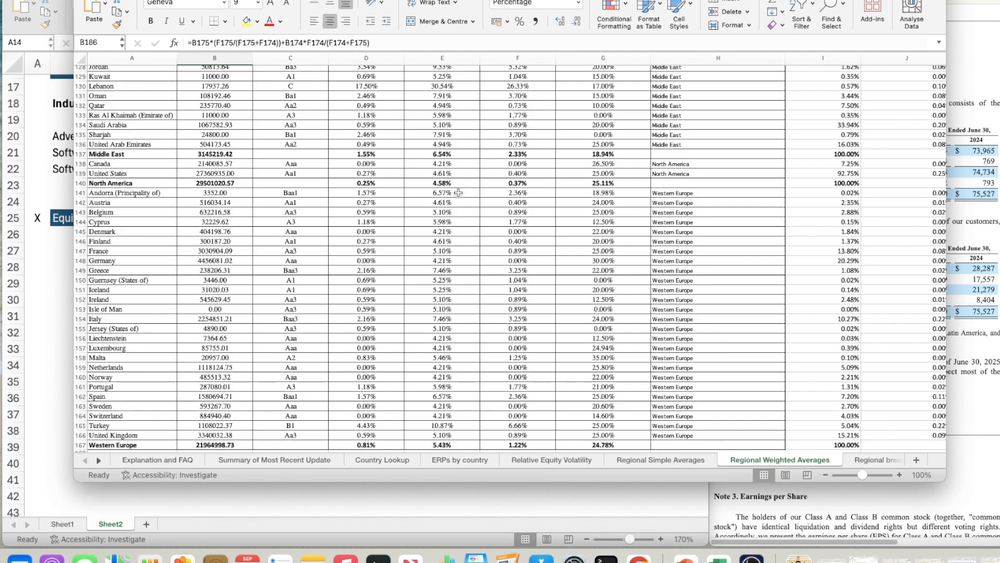
scroll(458, 195, "up", 1)
scroll(459, 195, "up", 2)
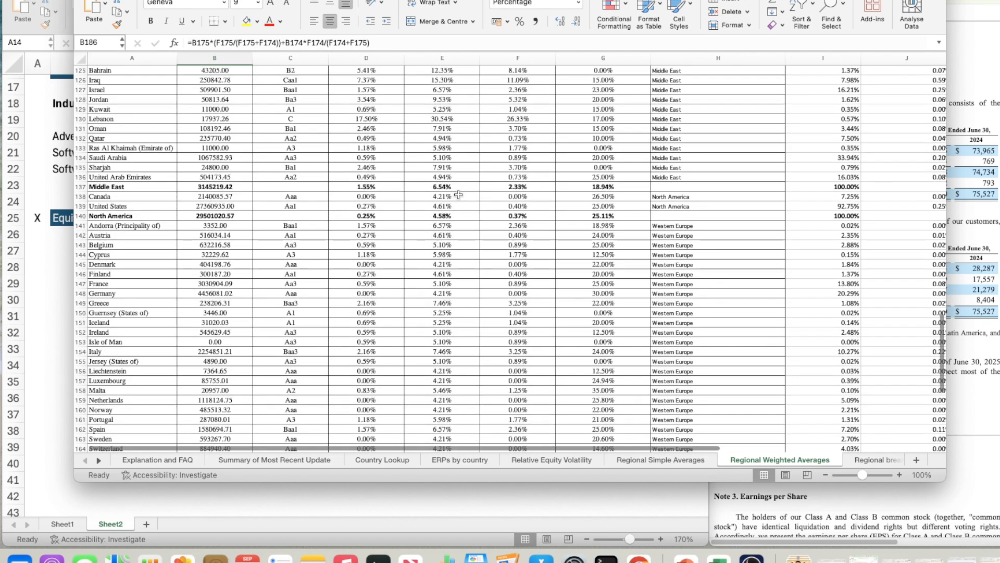
scroll(458, 195, "up", 3)
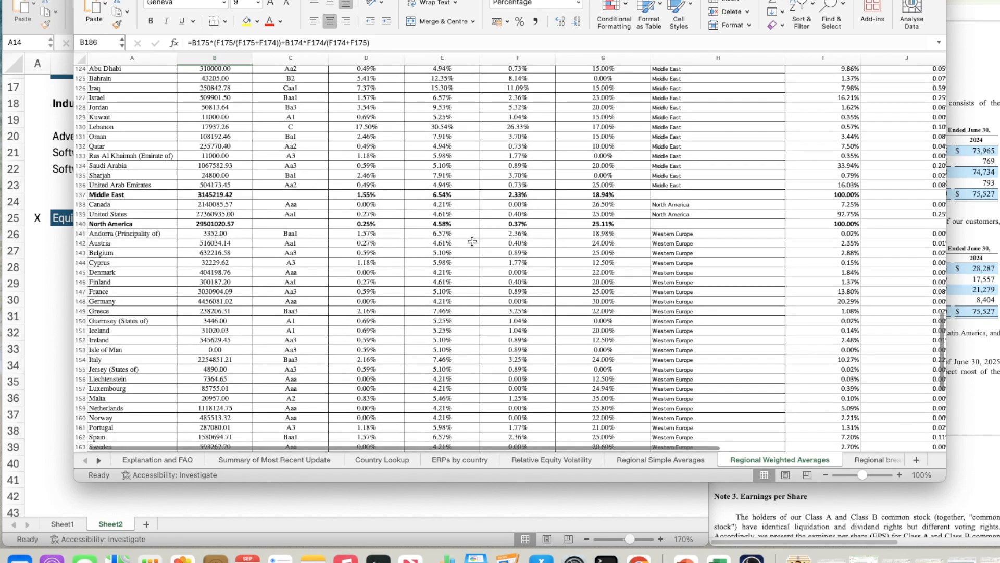
scroll(472, 242, "up", 10)
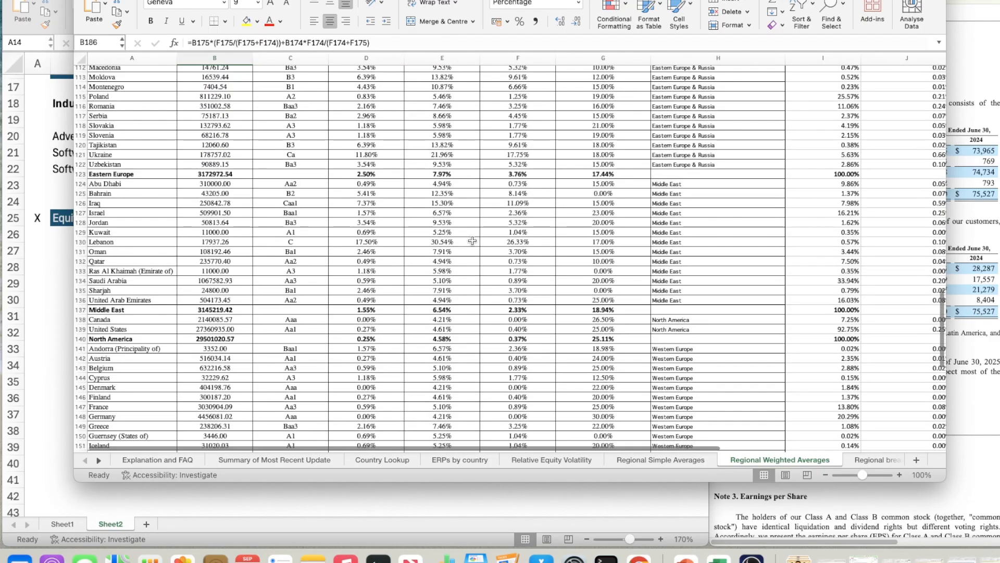
scroll(472, 240, "up", 12)
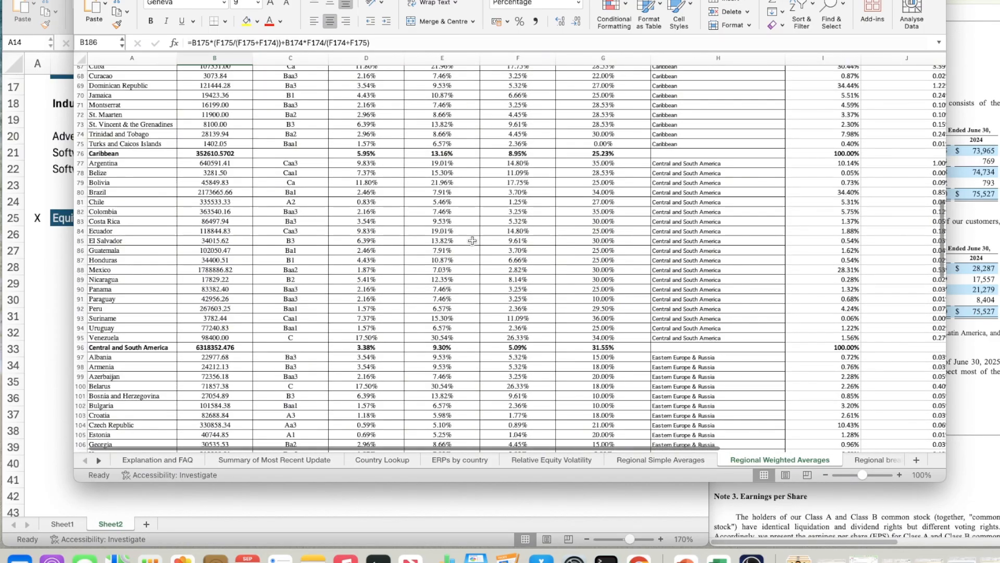
scroll(472, 240, "up", 15)
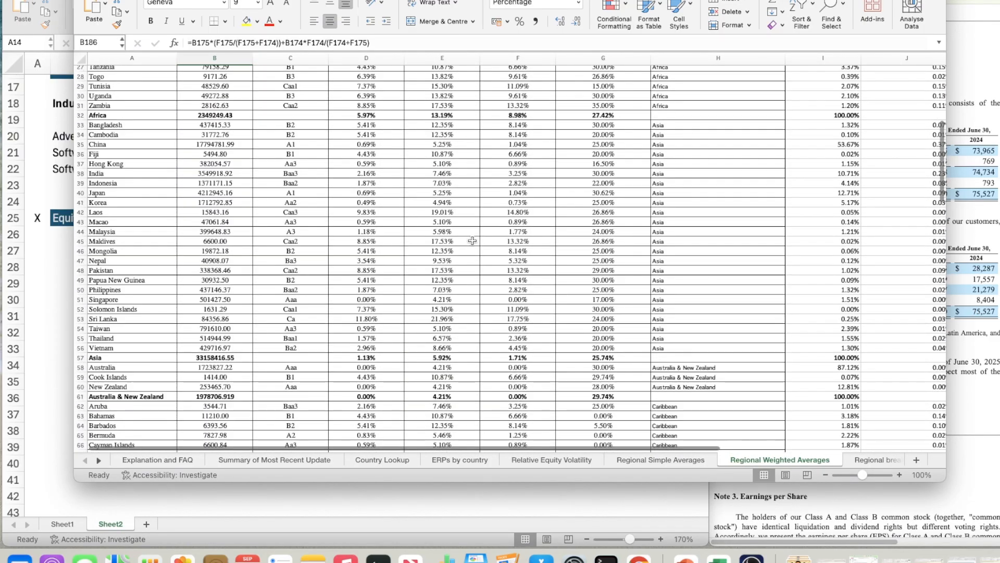
scroll(472, 240, "up", 1)
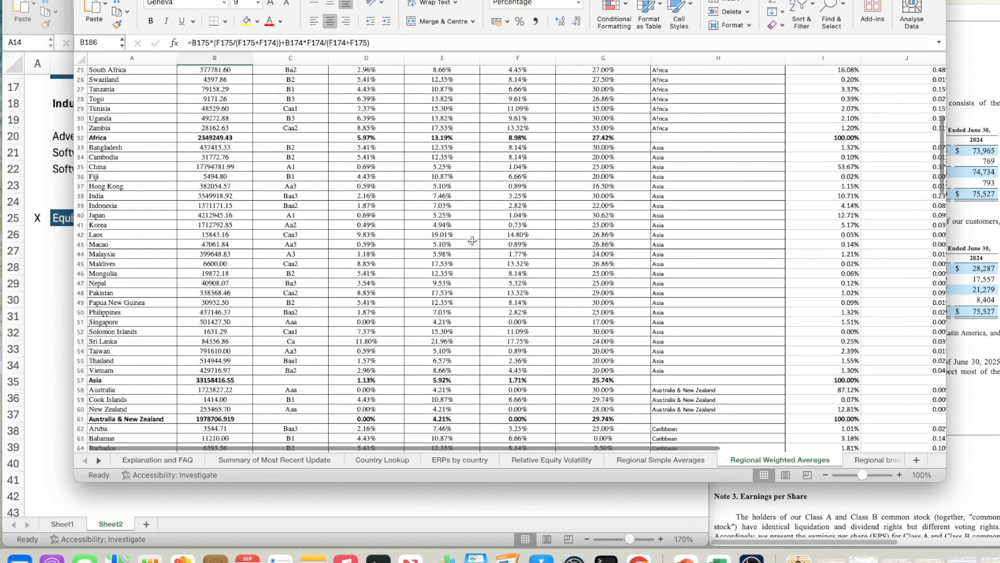
scroll(472, 240, "up", 9)
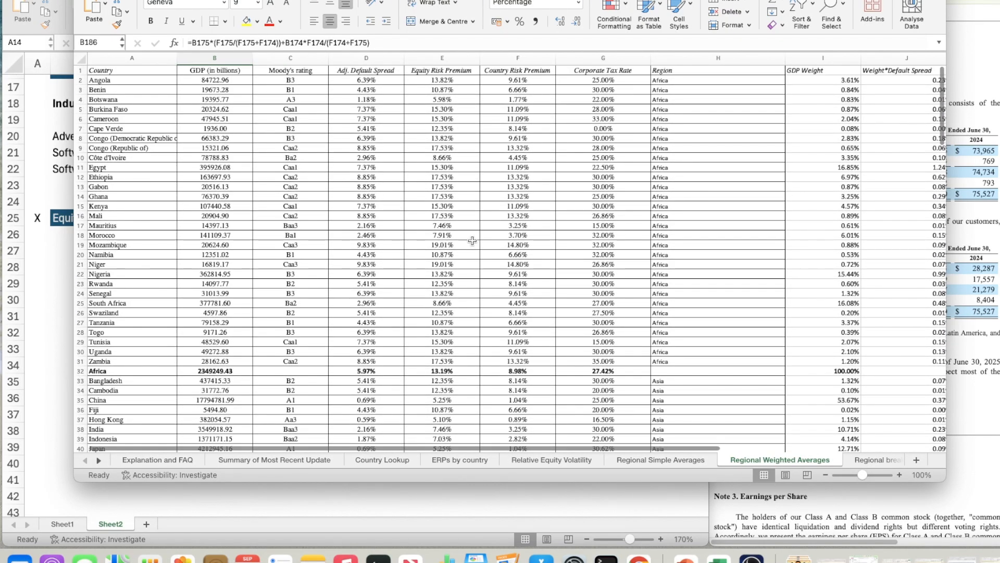
scroll(472, 240, "down", 6)
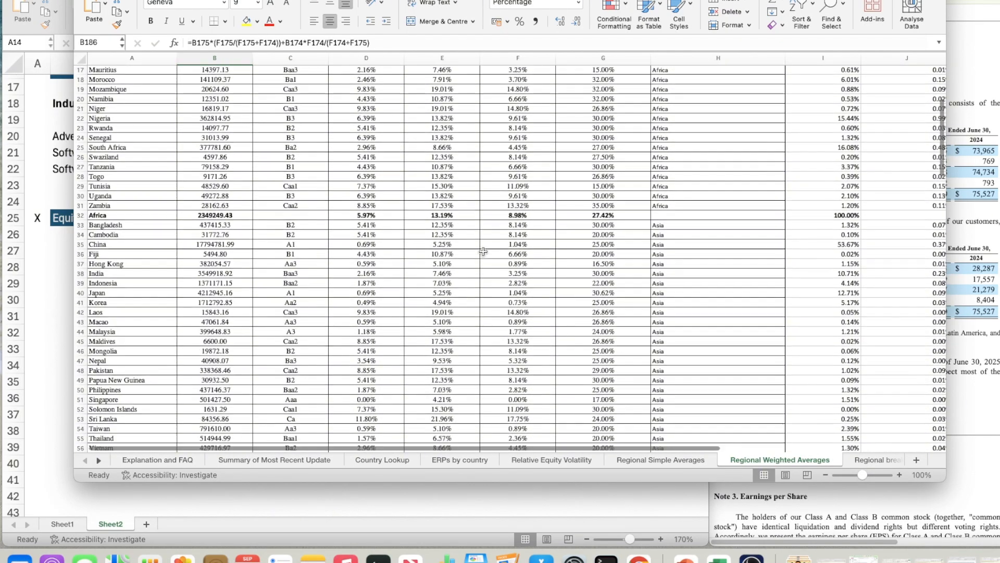
scroll(483, 252, "down", 20)
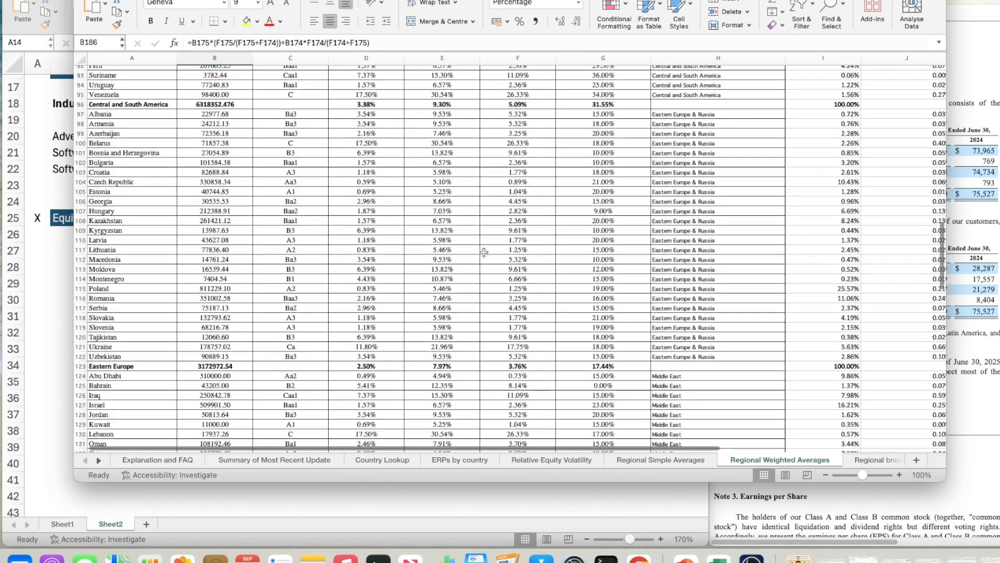
scroll(483, 252, "down", 20)
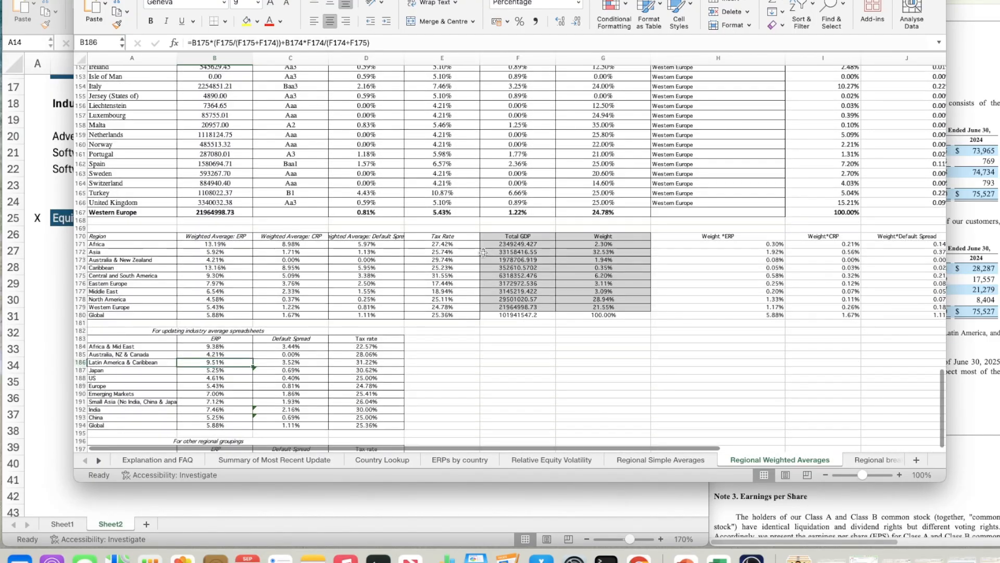
scroll(483, 252, "down", 2)
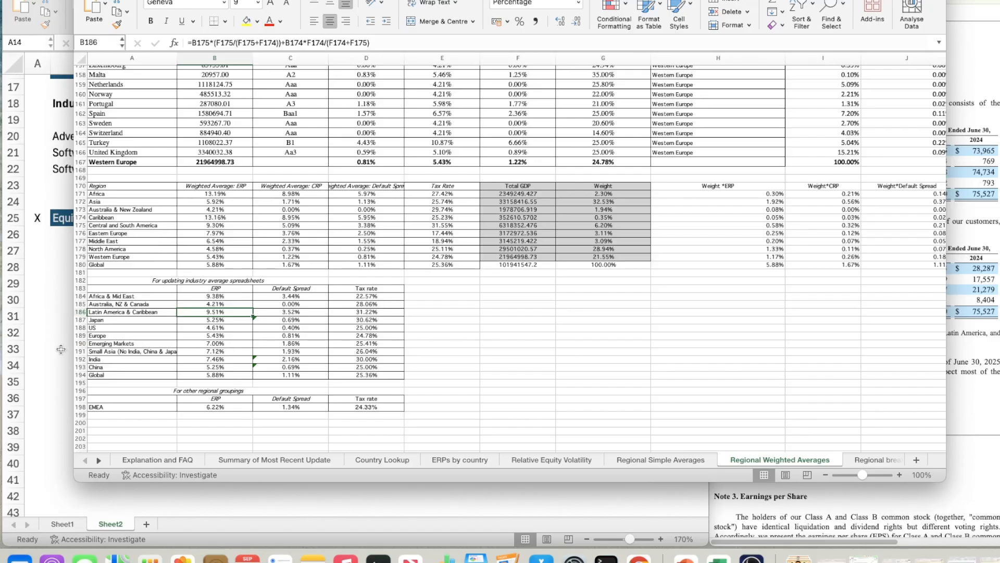
Return to the cost of equity workbook and enter North America as the first region label in B27
left_click(66, 255)
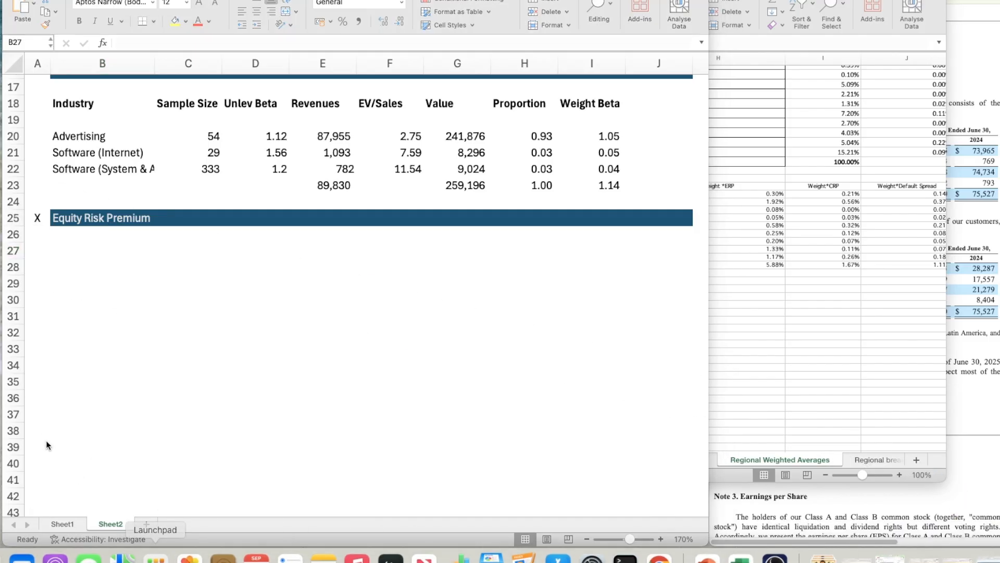
left_click(103, 250)
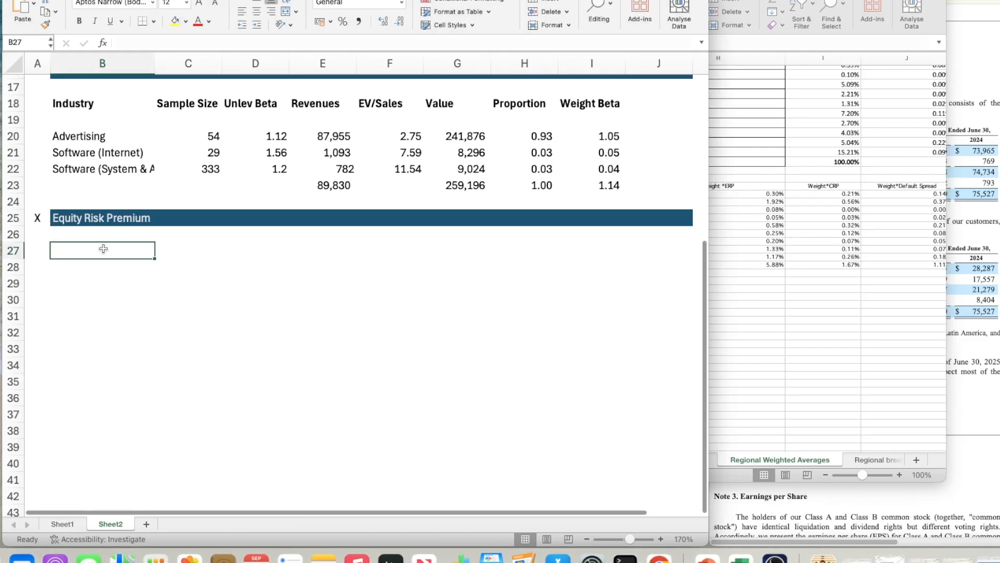
type("US")
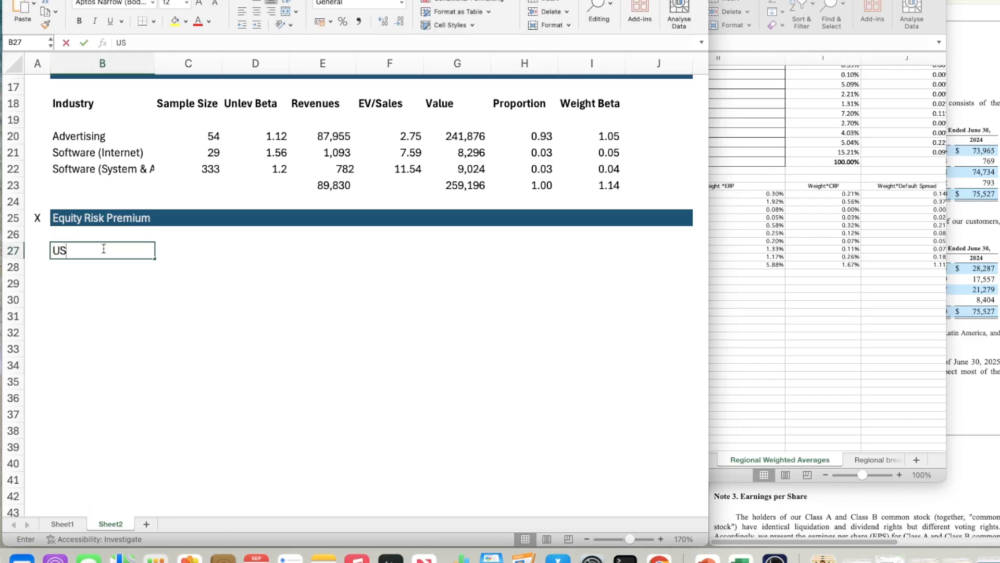
key("Tab")
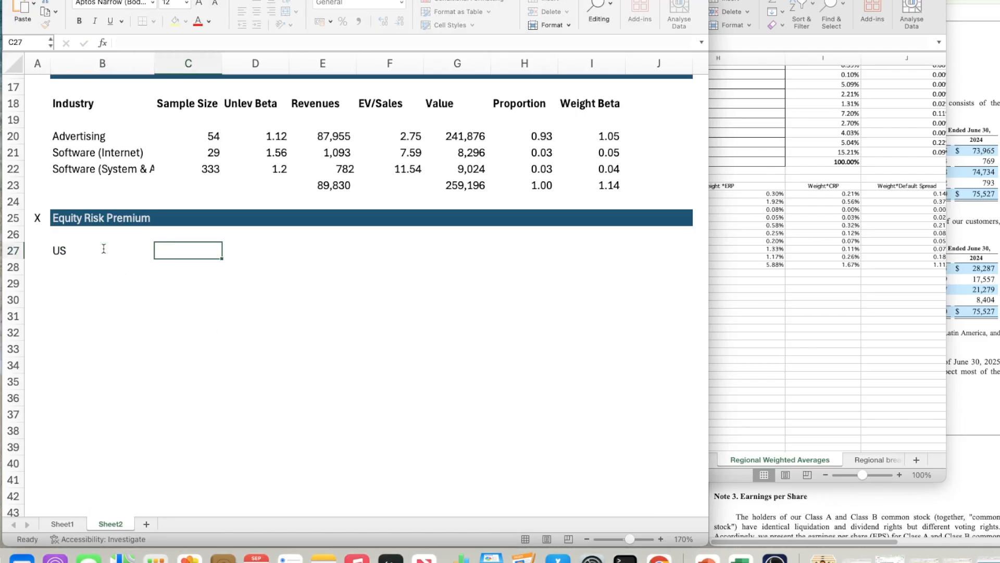
key("shift+Tab")
type("North America")
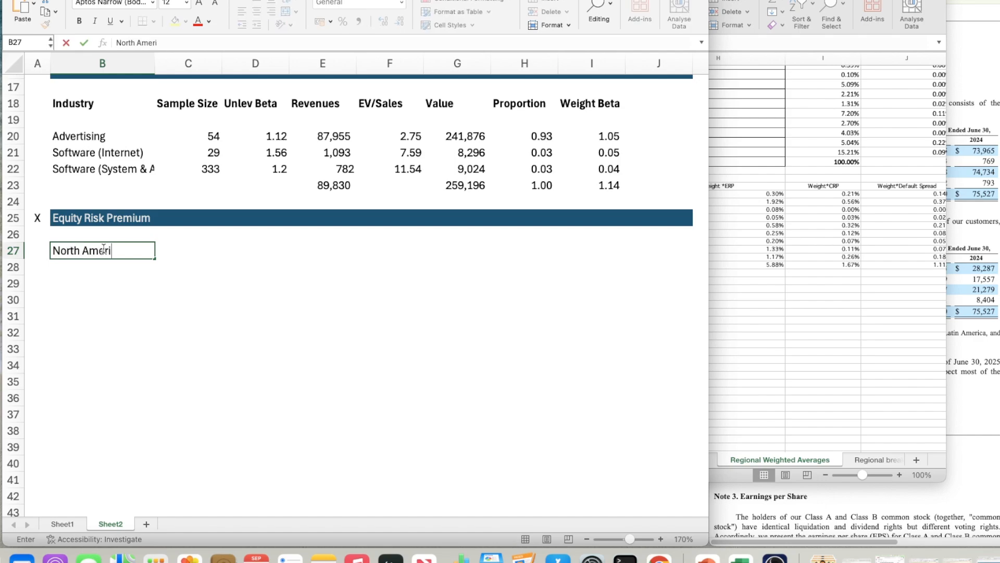
key("Return")
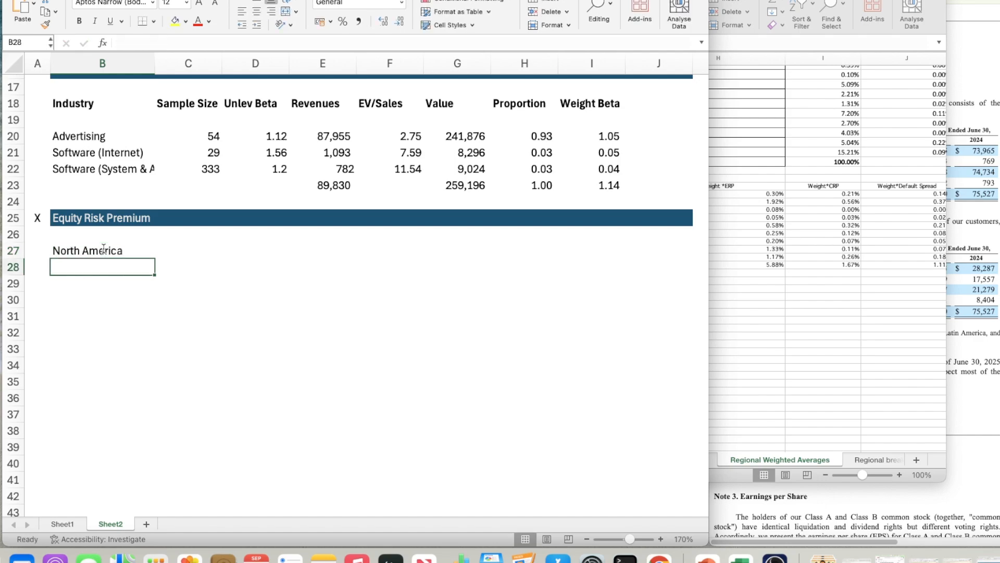
left_click(104, 248)
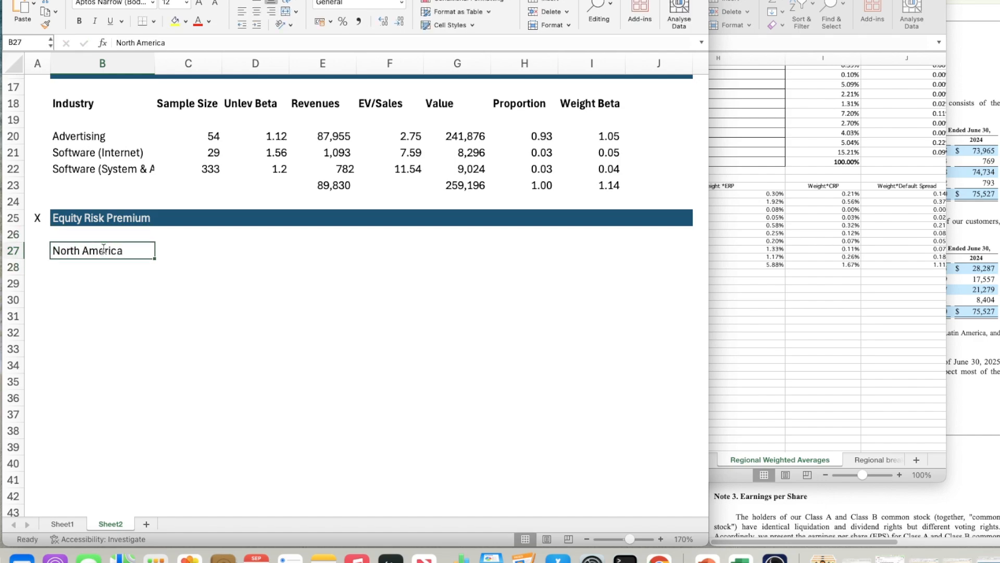
Move the North America label from B27 down to B28
key("super+x")
key("Down")
key("super+v")
Enter the column headers Revenues, Weight, ERP and Weight ERP in C27 through F27
key("Right")
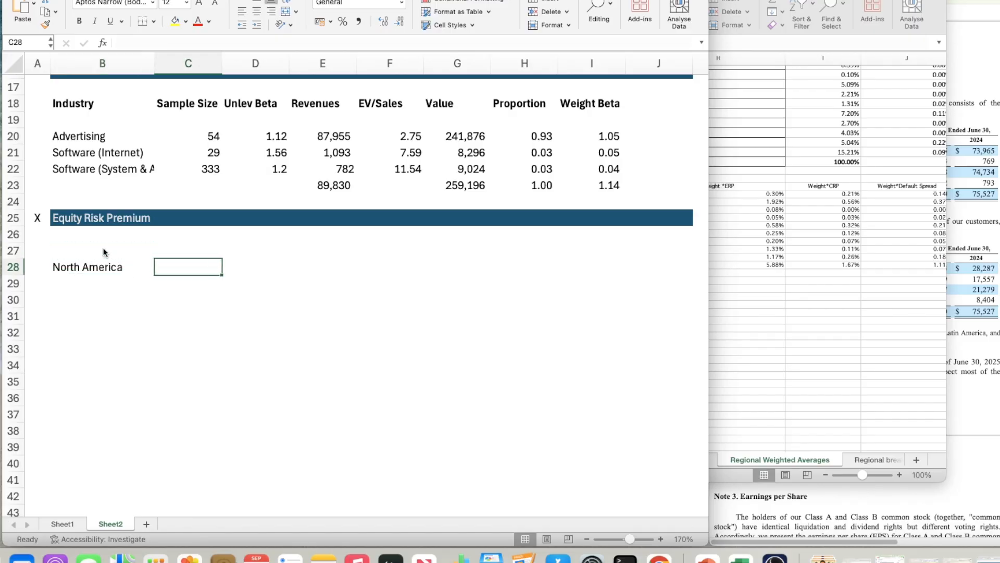
key("Up")
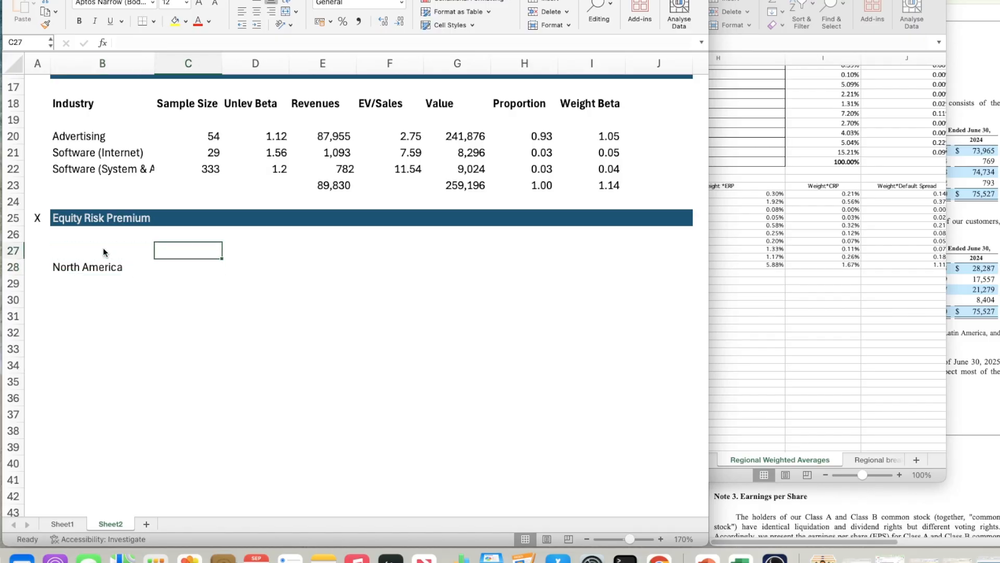
type("Revenues")
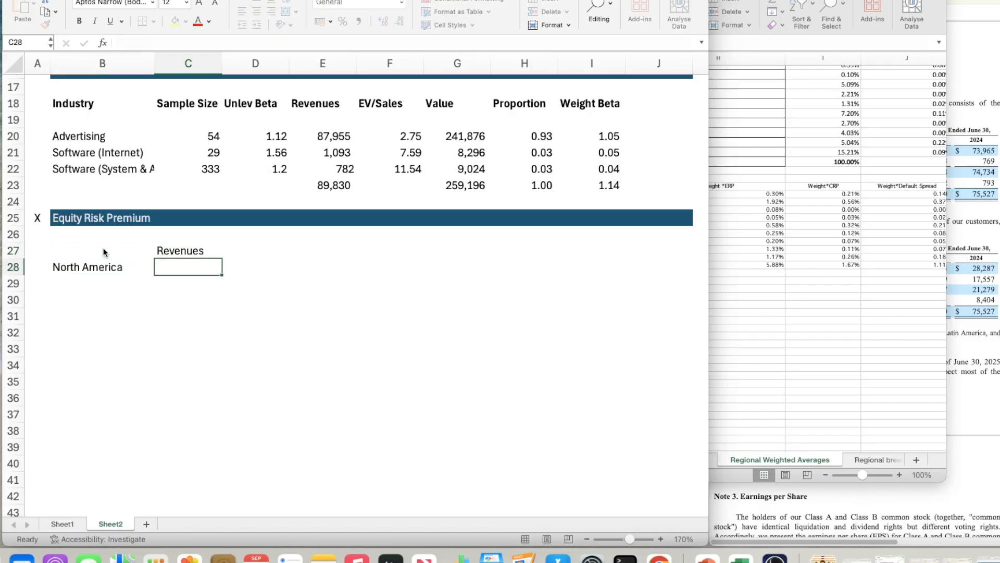
key("Right")
type("Weigg")
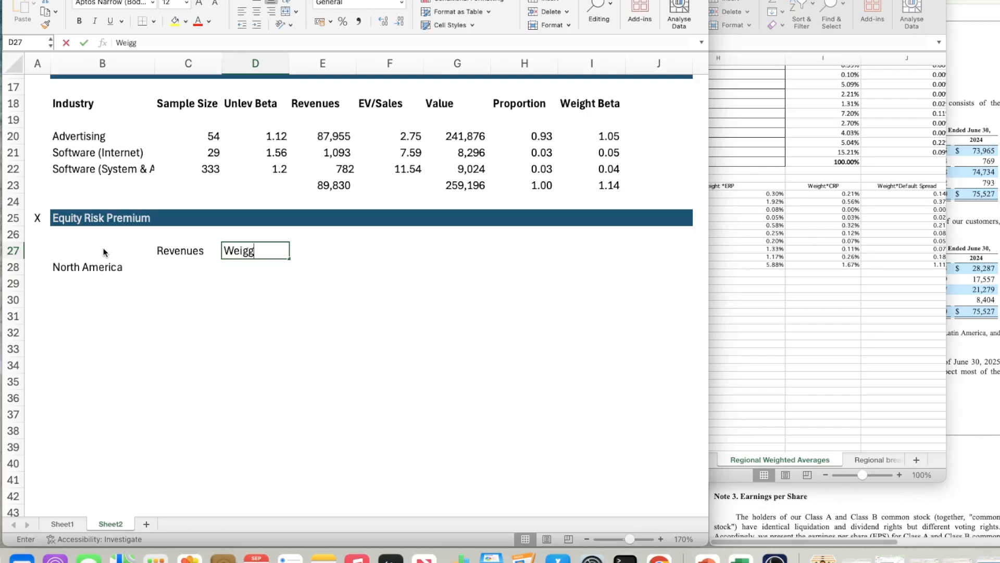
key("BackSpace")
type("ht")
key("Right")
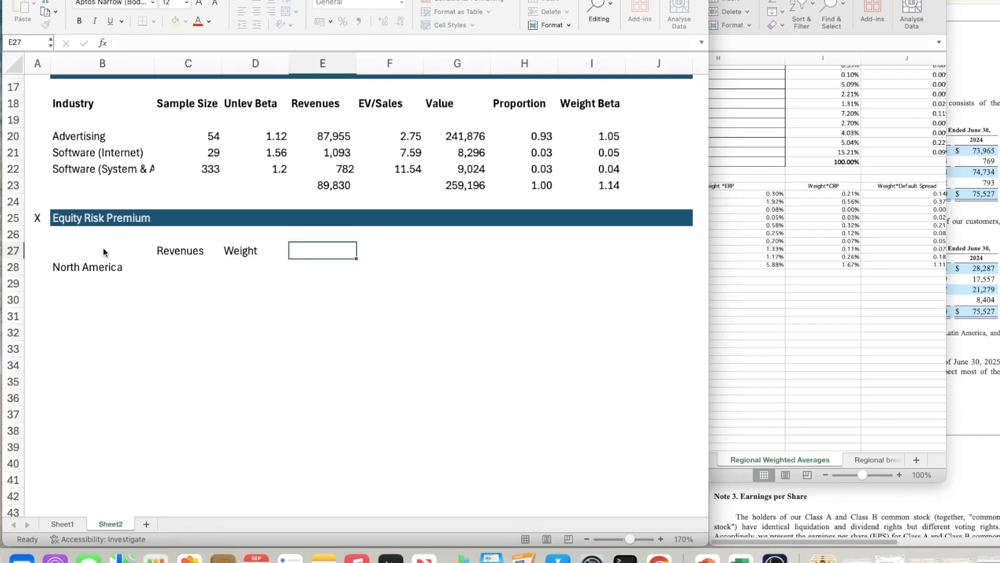
type("ERP")
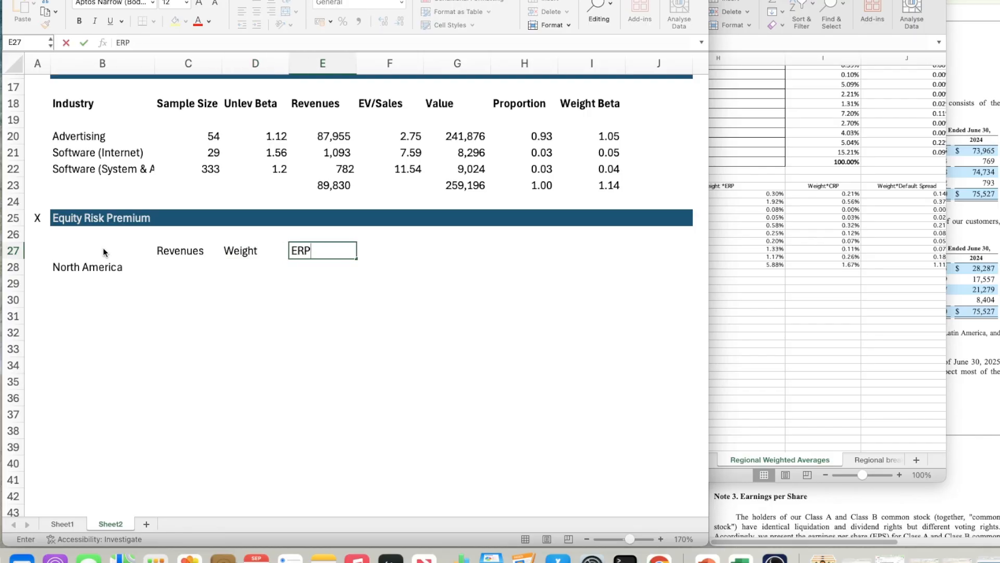
key("Right")
type("Weight ERP")
key("Return")
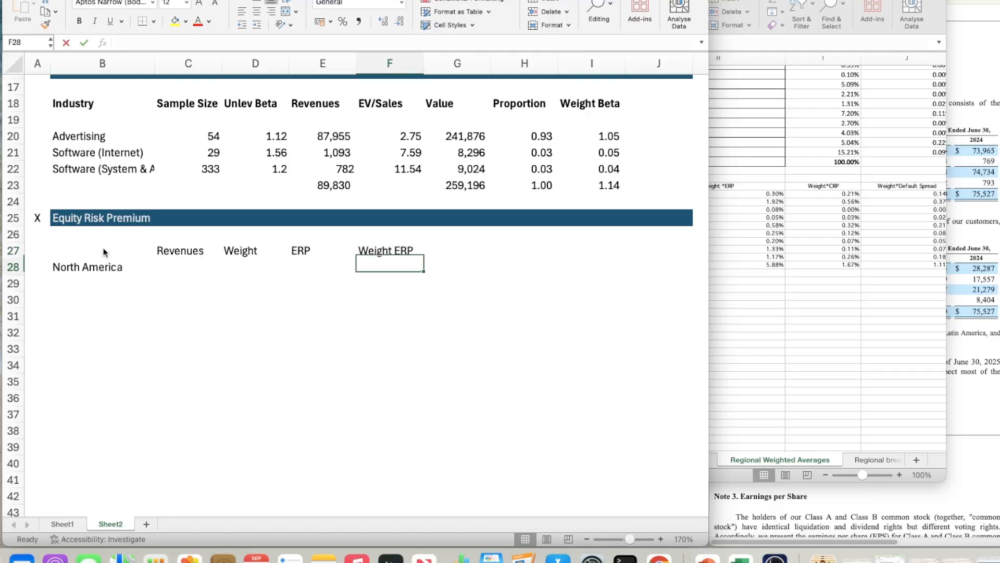
Enter the six-month 2025 United States and Canada revenue from the filing, 35323, as North America's revenue in C28
key("Left")
key("Left")
key("Left")
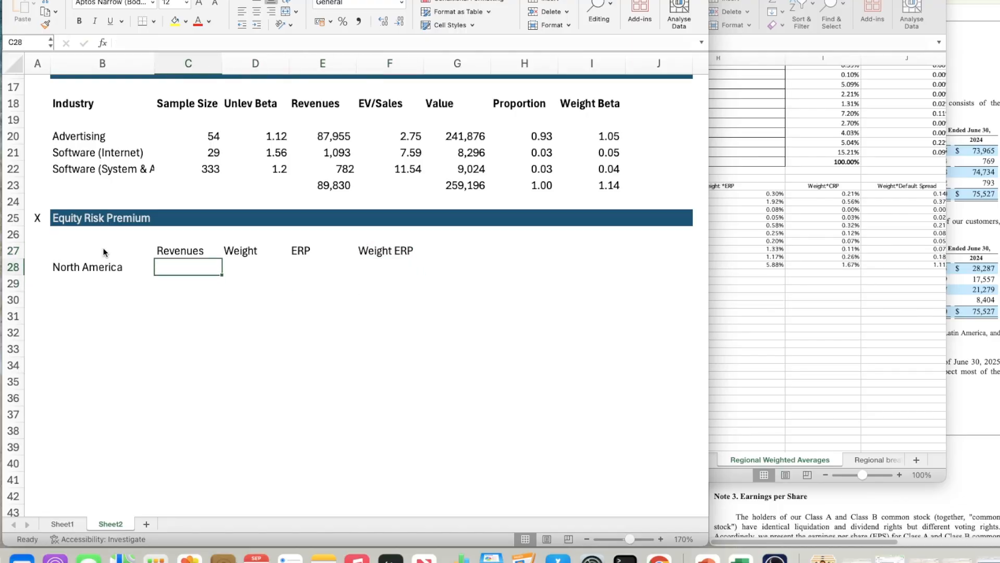
left_click(968, 404)
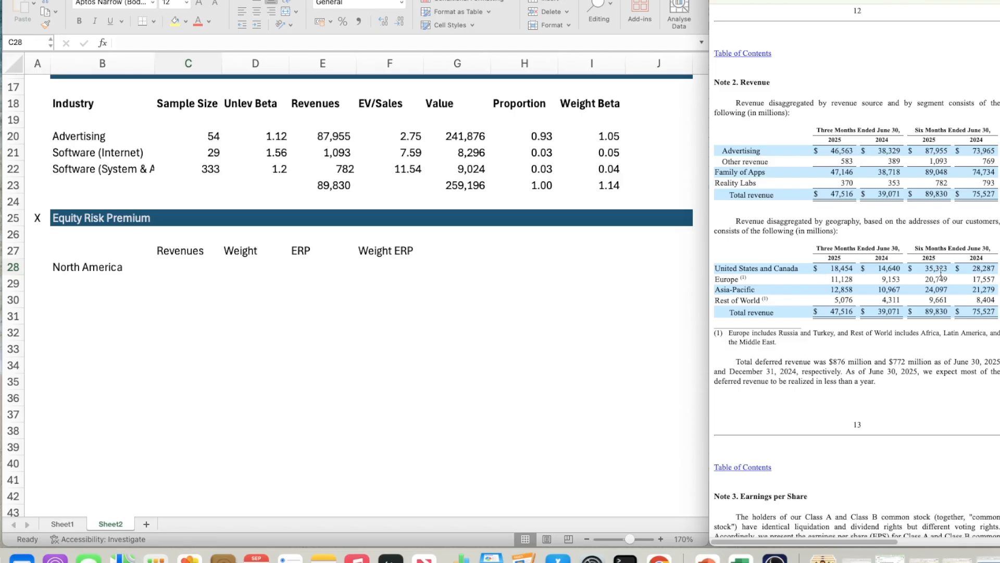
left_click(187, 267)
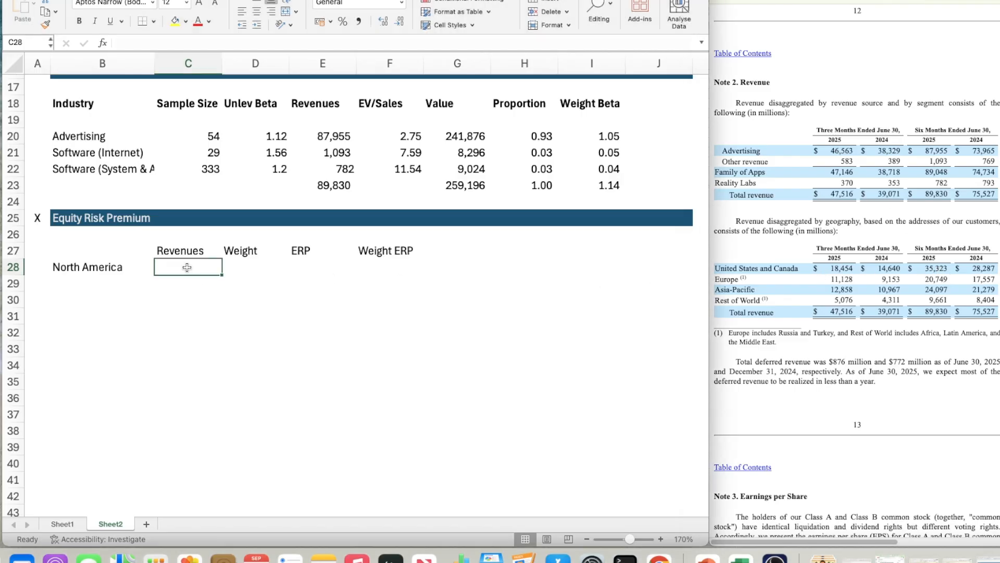
type("35.")
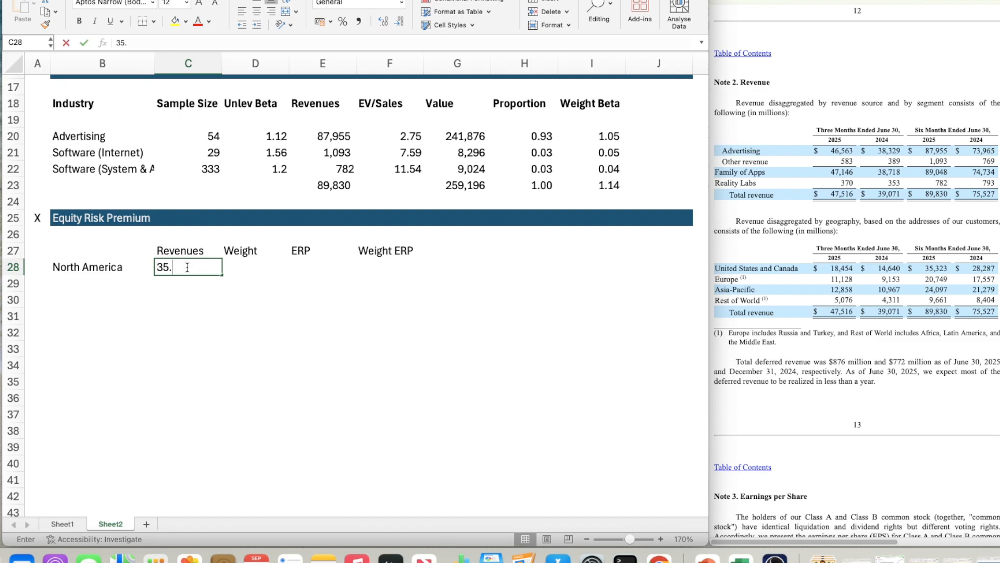
key("BackSpace")
type("323")
key("Return")
Copy the number format of the Advertising revenue in E20 onto the North America revenue in C28
left_click(187, 268)
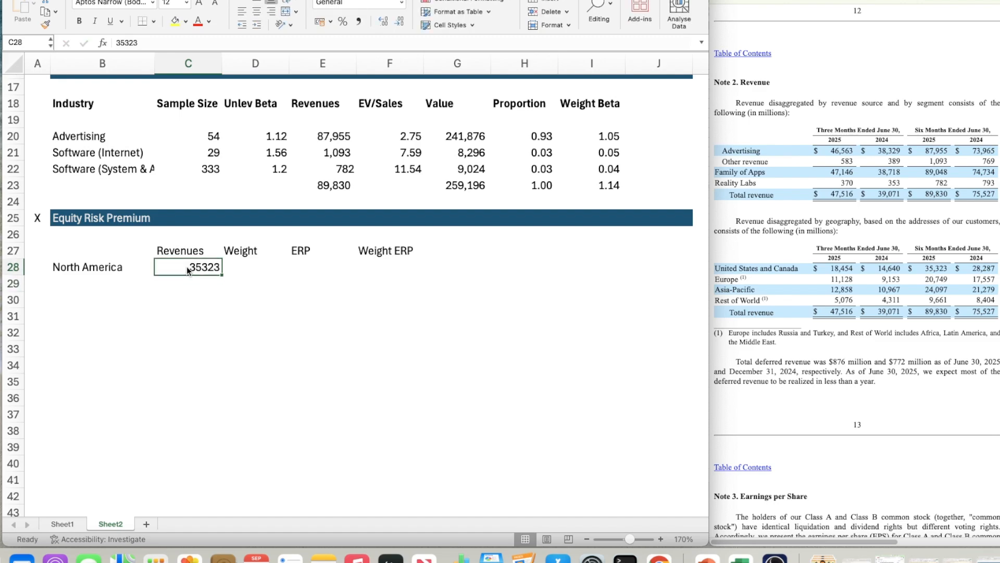
double_click(343, 140)
double_click(352, 196)
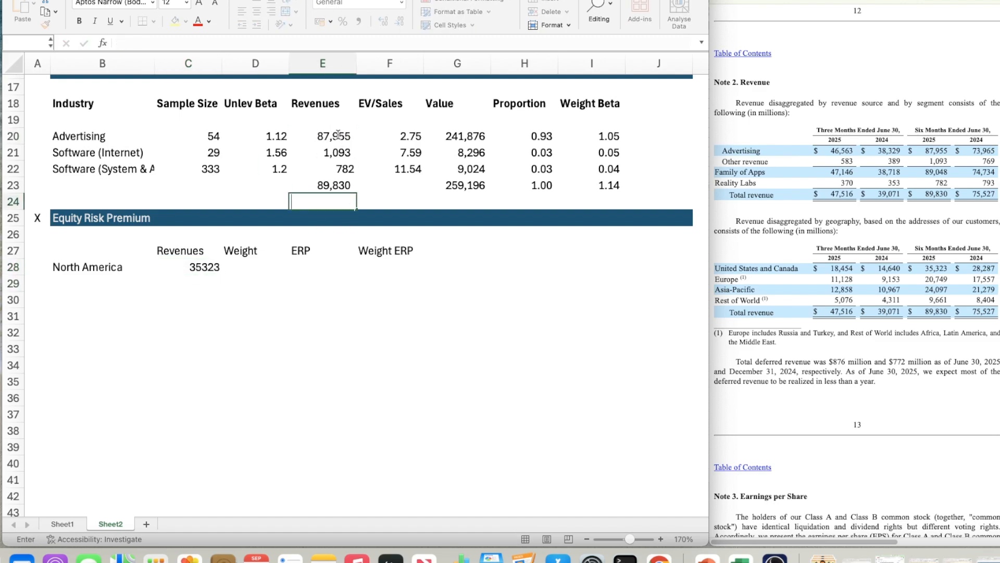
left_click(338, 135)
left_click(46, 25)
left_click(214, 265)
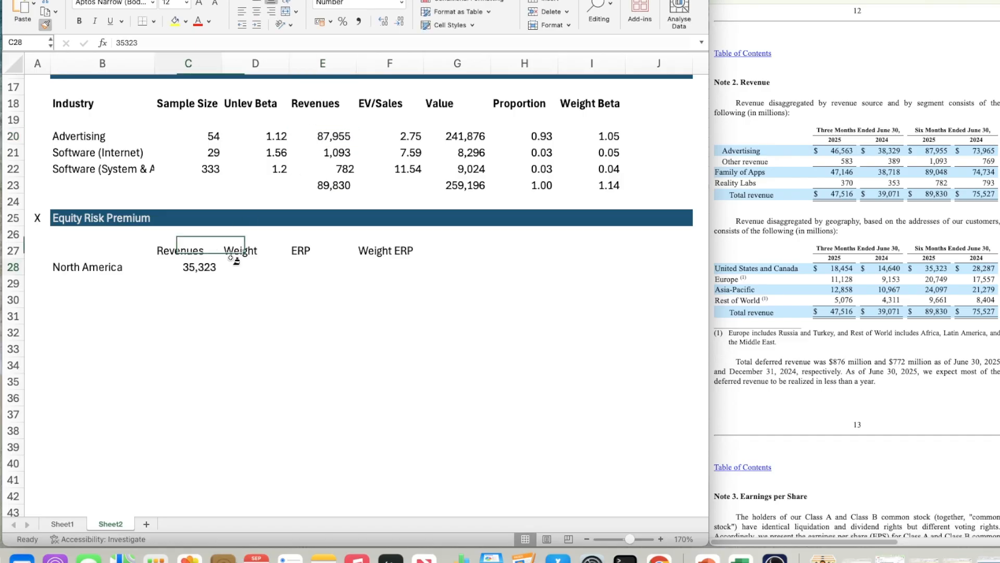
key("F2")
key("Return")
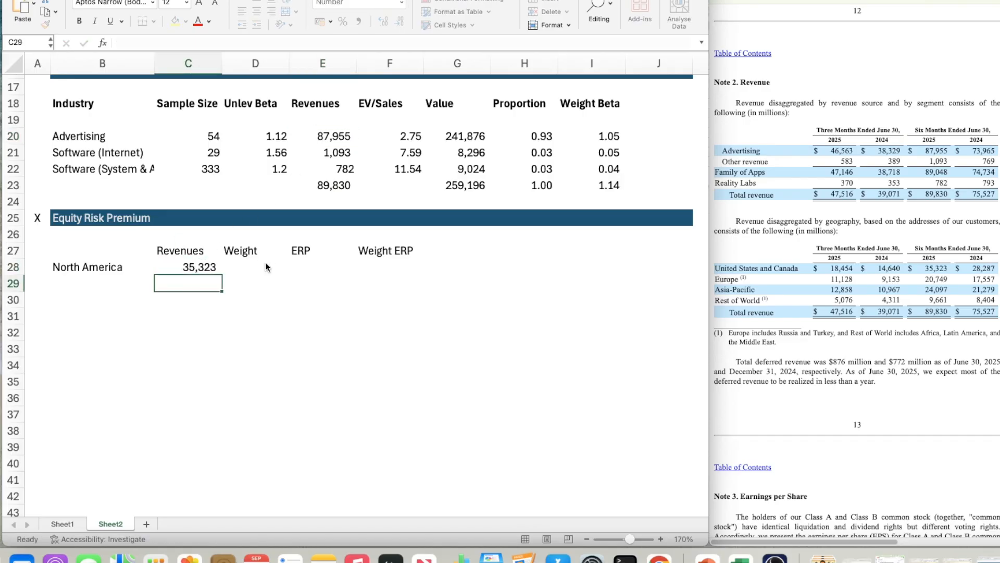
Enter a weight of 100% for North America in D28
left_click(266, 265)
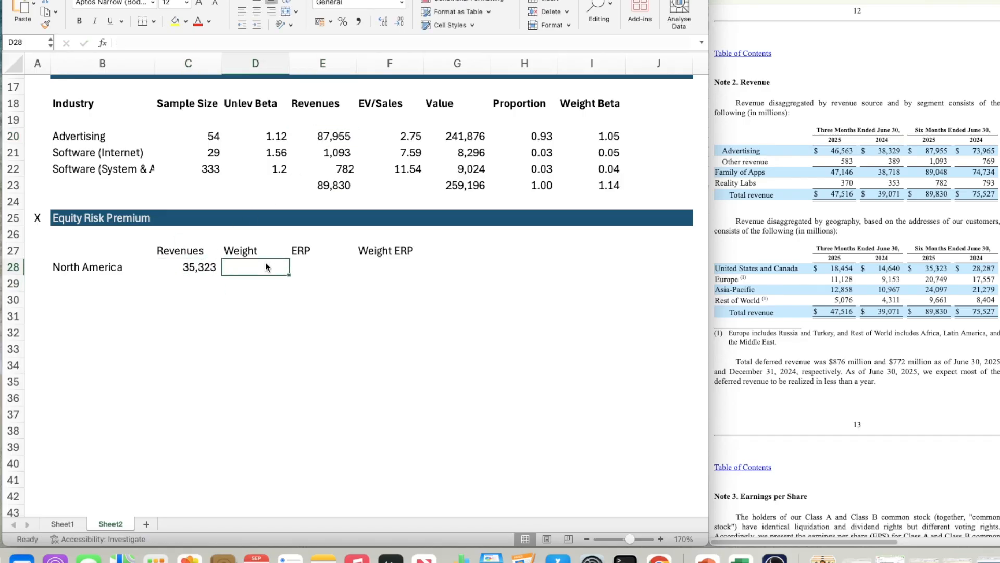
type("100%")
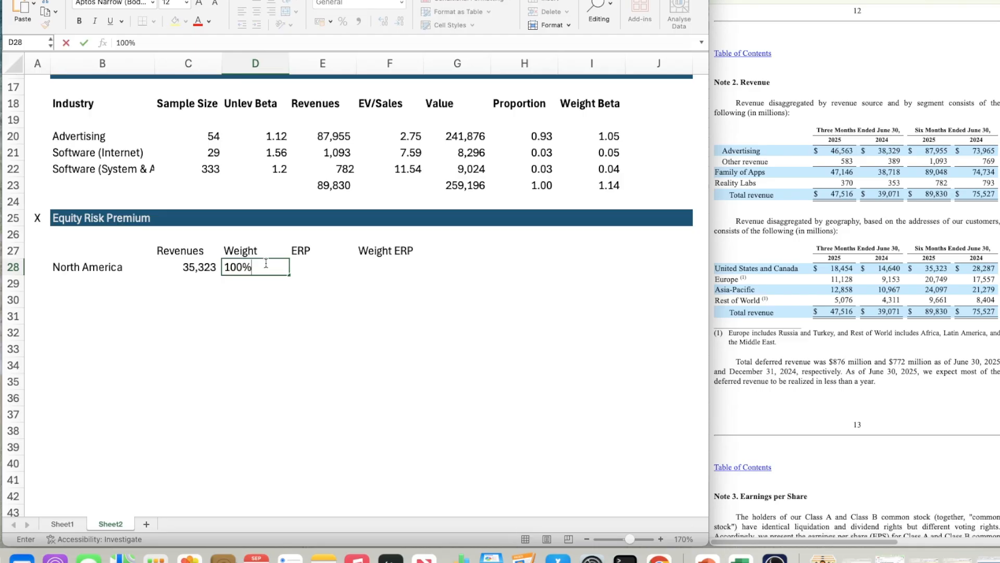
key("Return")
key("Up")
key("Right")
key("Left")
key("Left")
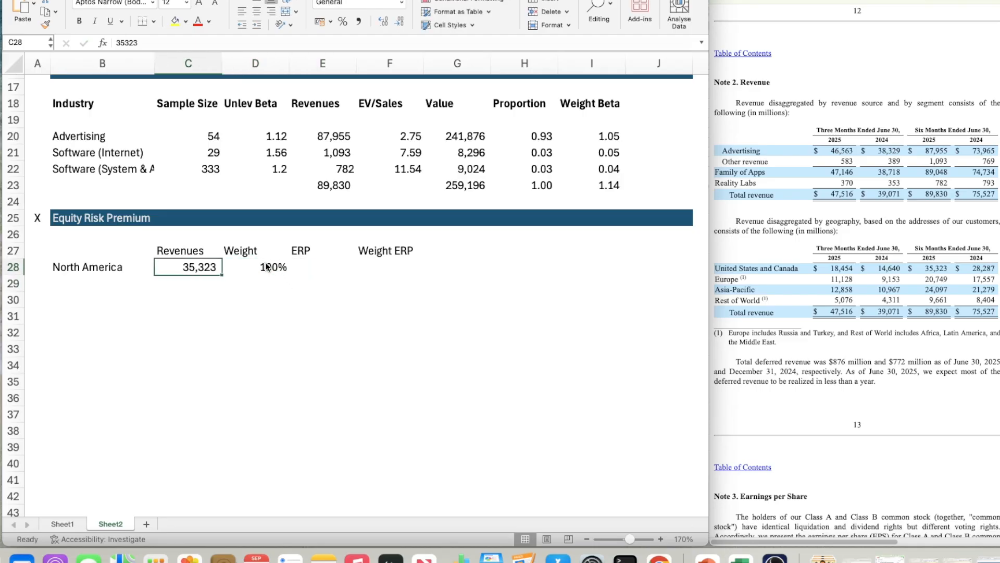
key("Right")
key("Right")
key("Left")
key("Left")
key("Left")
key("Down")
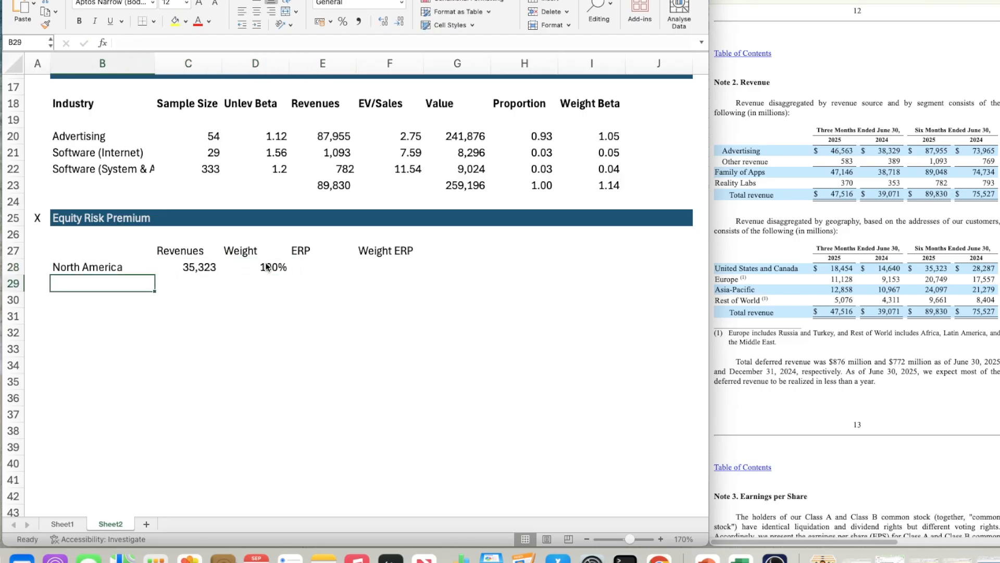
Look up North America's equity risk premium in the country risk premium workbook and enter 4.58% in E28 of the cost of equity workbook
key("Right")
key("Right")
key("Right")
key("Up")
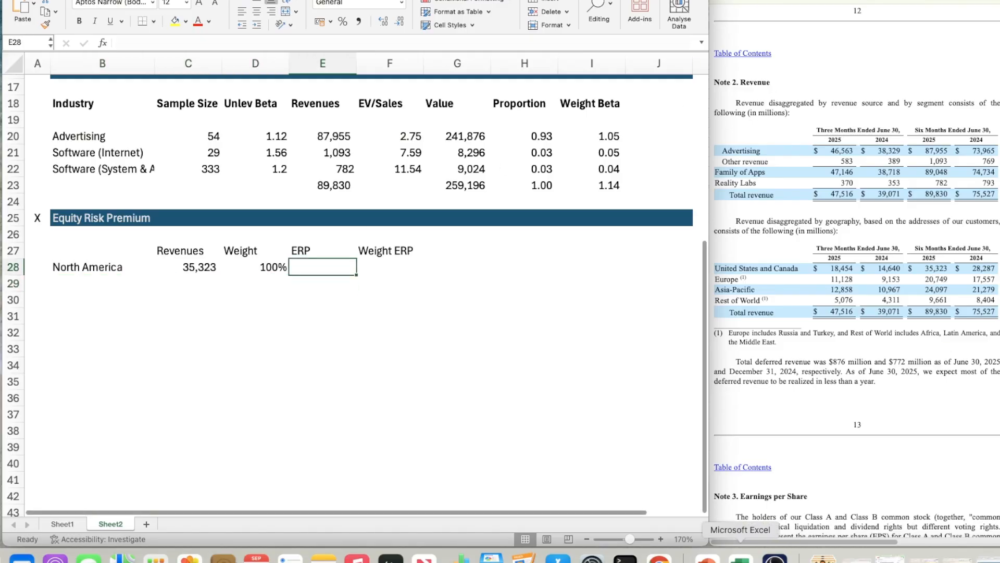
left_click(740, 559)
left_click(824, 348)
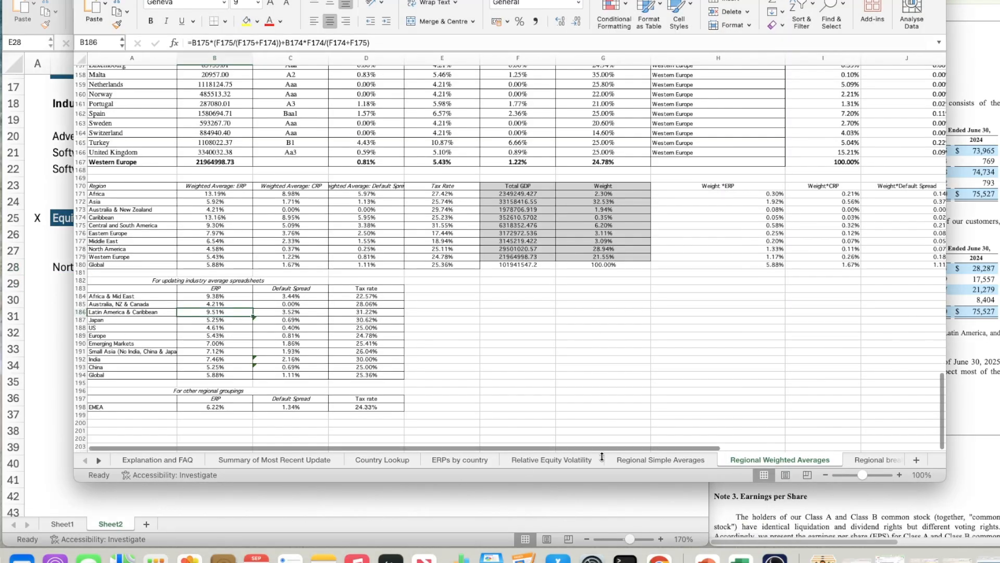
scroll(435, 328, "up", 2)
scroll(433, 343, "down", 2)
left_click(432, 341)
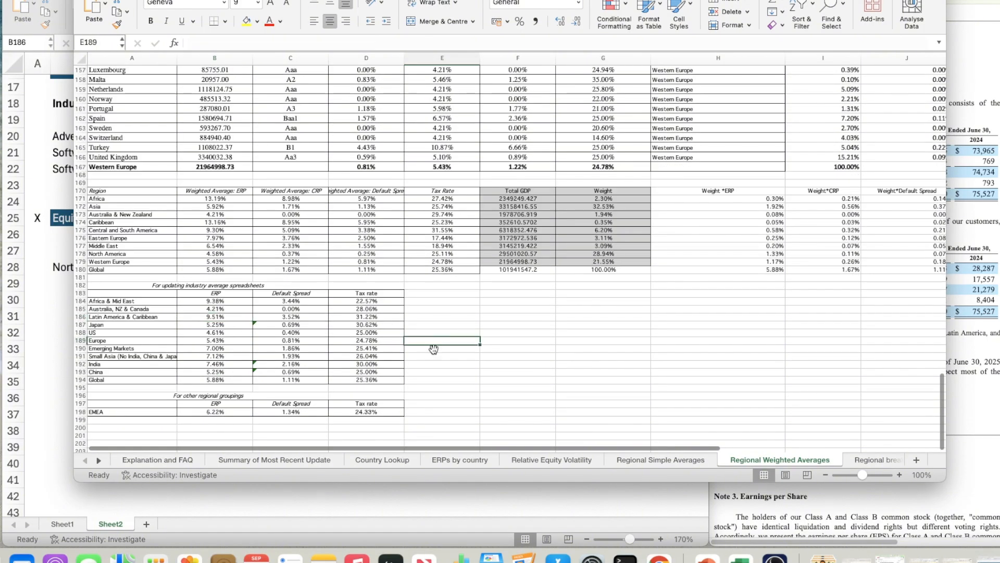
scroll(434, 348, "up", 15)
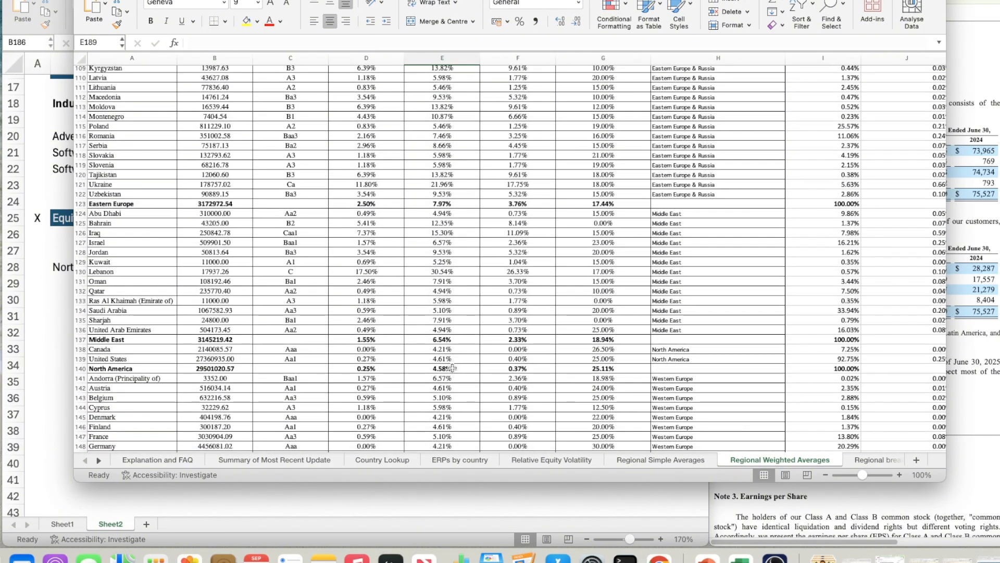
left_click(584, 511)
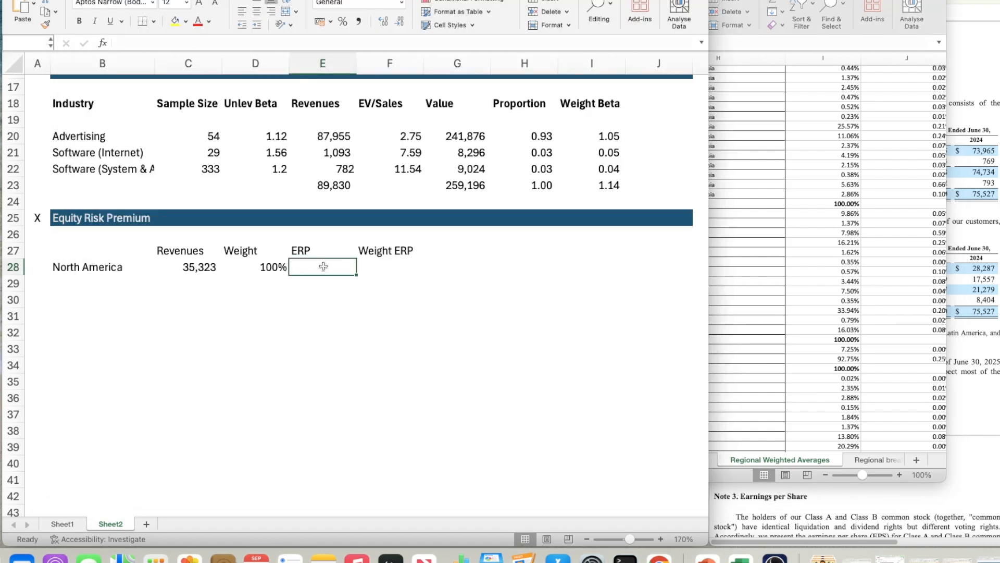
type("4.58%")
key("Return")
key("Up")
Calculate North America's weighted ERP in F28 by multiplying its ERP in E28 by its weight in D28
key("Right")
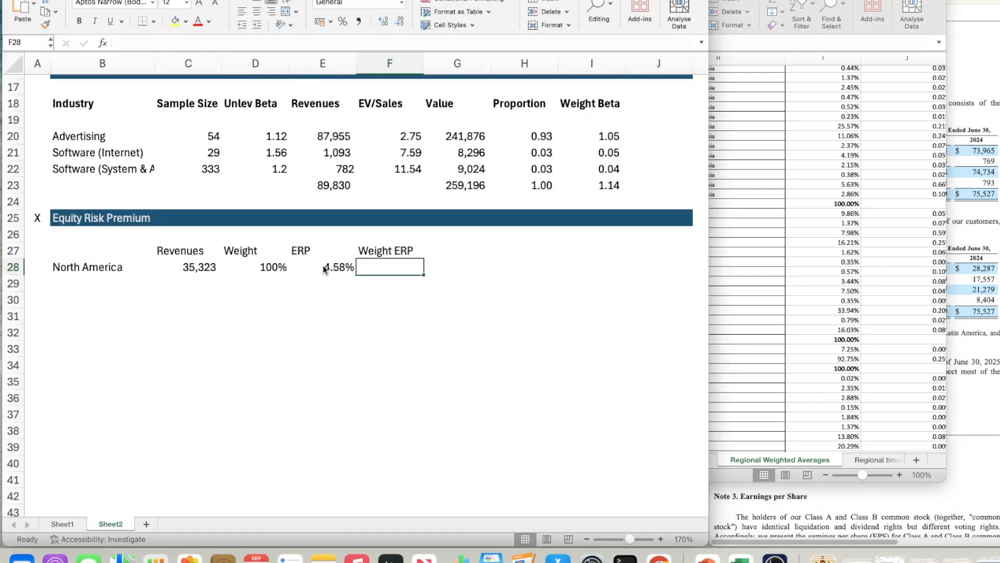
type("=")
left_click(324, 269)
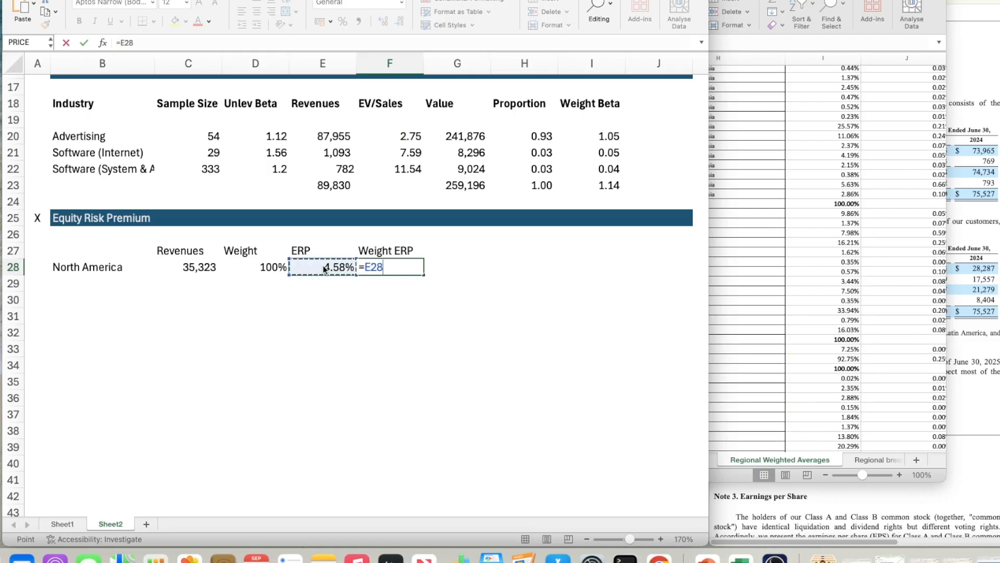
type("*")
left_click(323, 269)
key("Left")
key("Return")
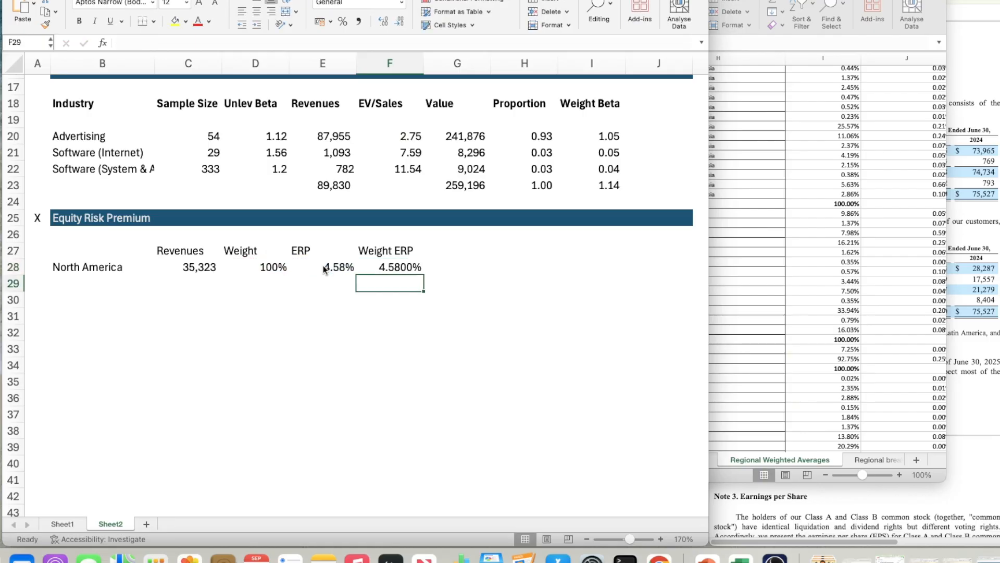
Apply the two-decimal percentage format of the ERP in E28 to the weighted ERP in F28
left_click(323, 269)
key("super+c")
key("Right")
key("super+v")
Add Europe as the second region in B29, with its six-month 2025 revenue of 20749 from the filing in C29
key("Down")
key("Down")
key("Left")
key("Left")
key("Left")
key("Left")
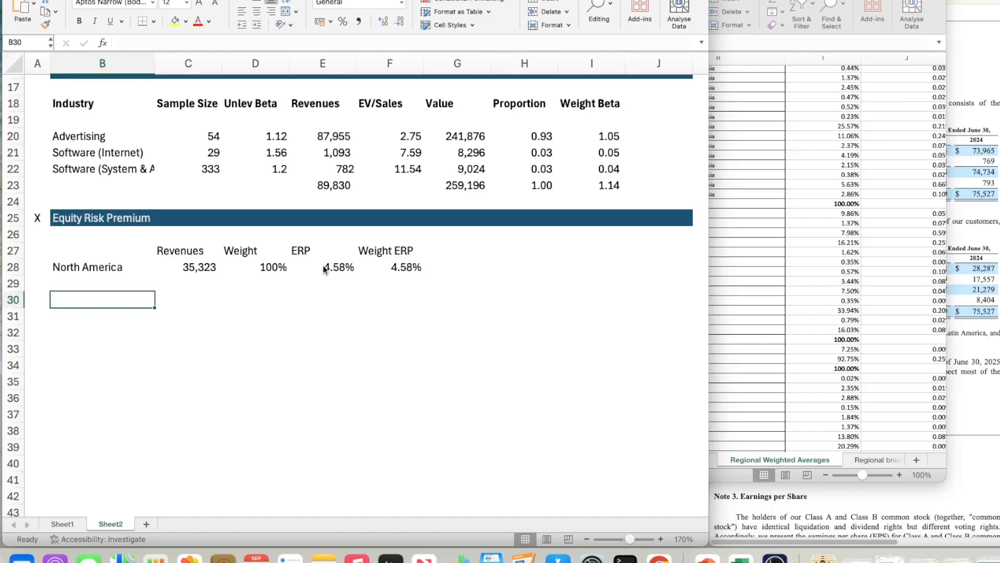
left_click(959, 374)
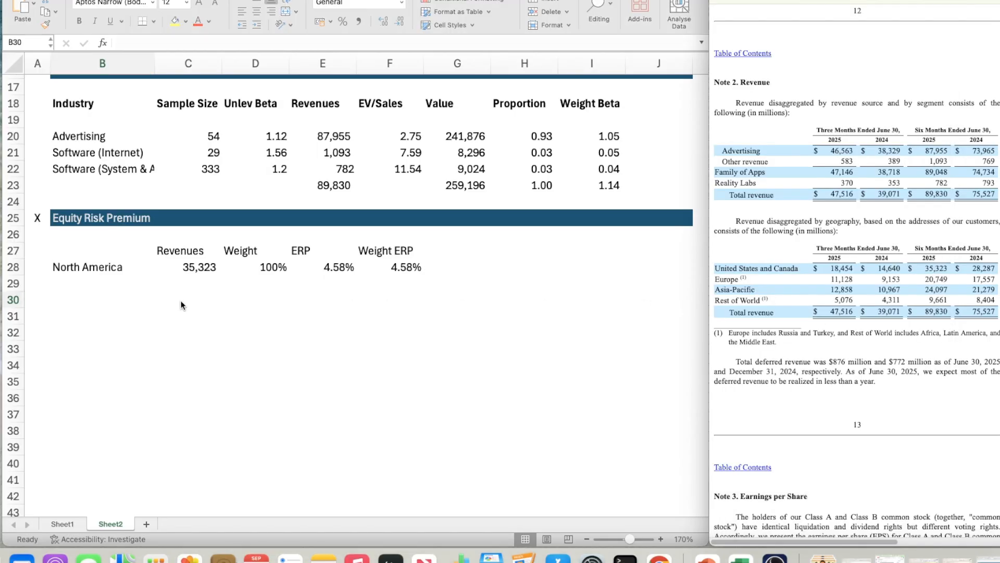
left_click(102, 285)
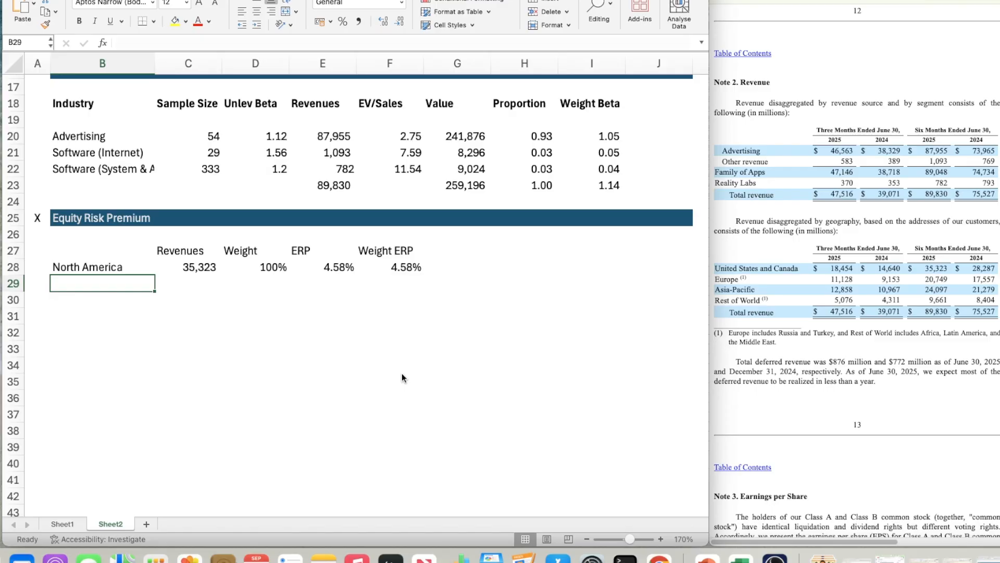
type("Europe")
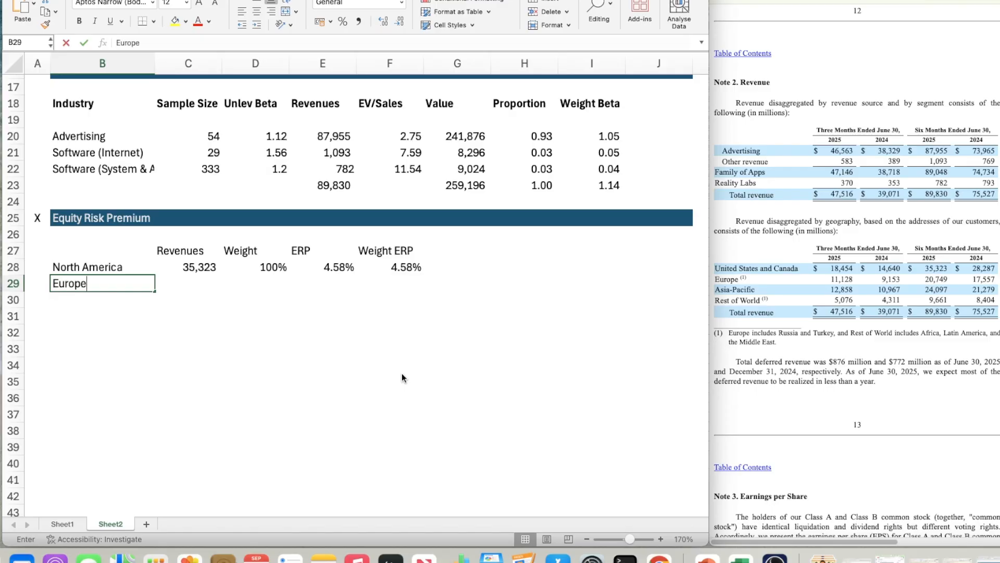
key("Tab")
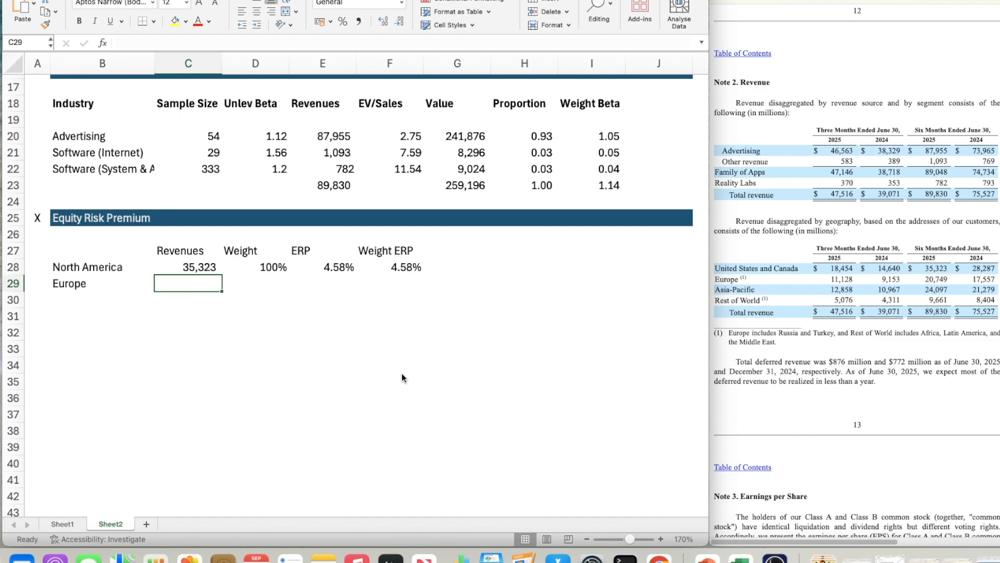
type("20749")
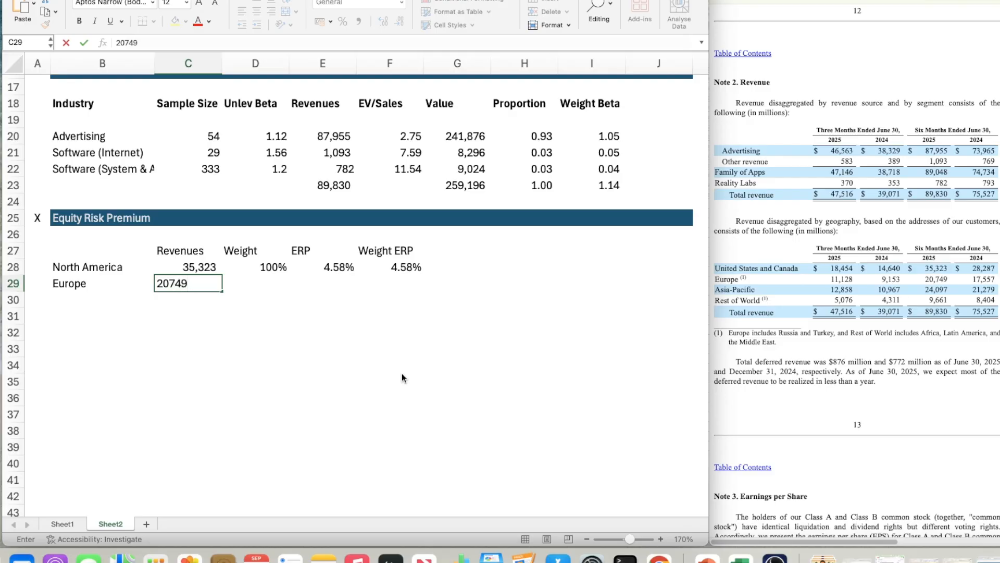
key("Return")
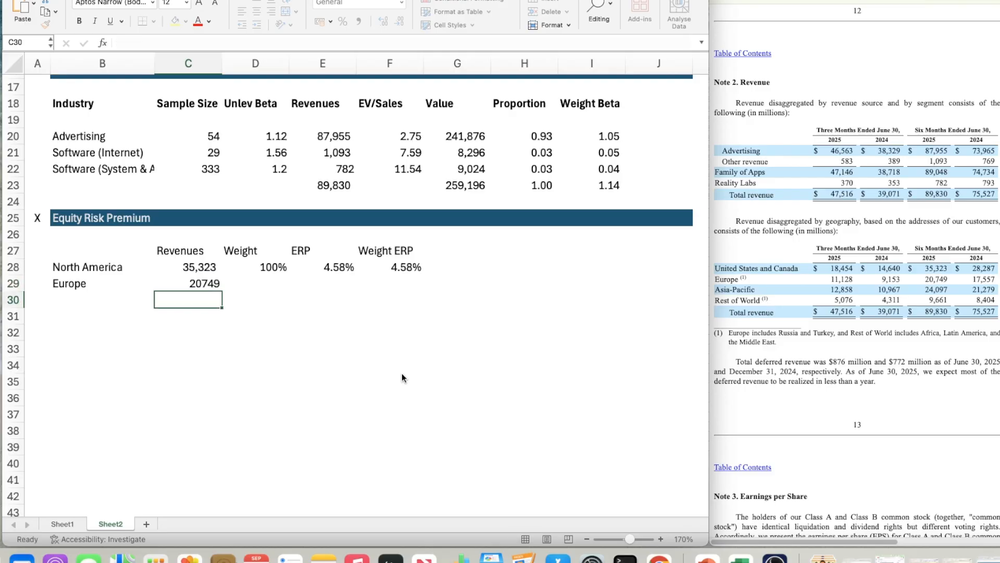
Copy the number format of the North America revenue in C28 onto the Europe revenue in C29
key("Up")
key("Up")
key("shift+super+c")
key("Down")
key("shift+super+v")
key("Right")
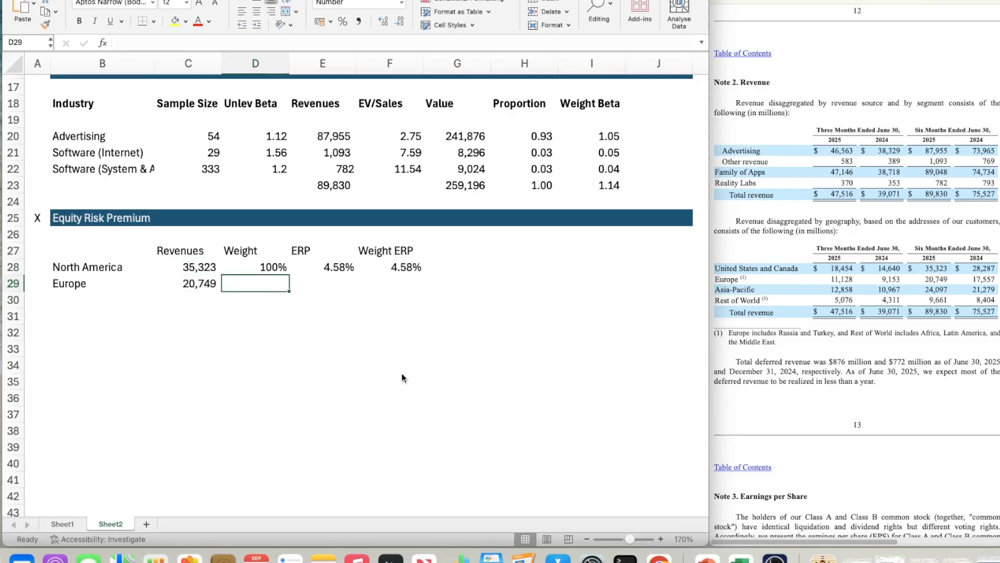
Clear the placeholder weight of North America in D28
key("Up")
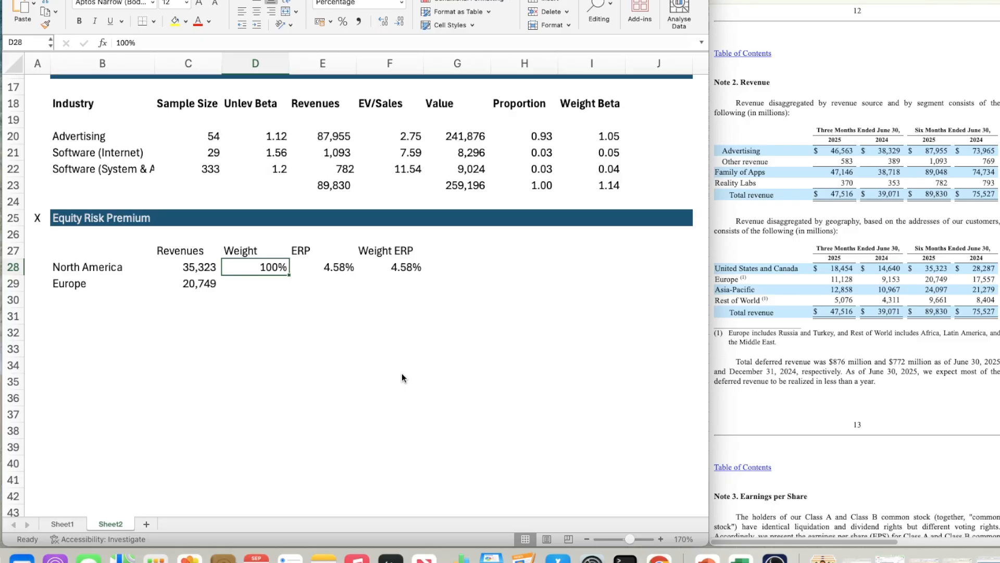
key("Delete")
key("Down")
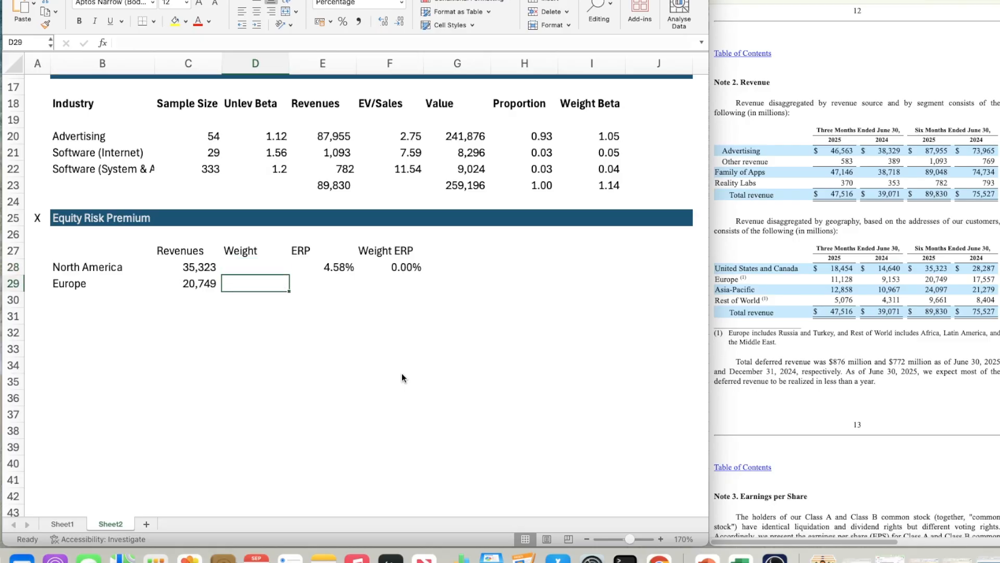
key("Up")
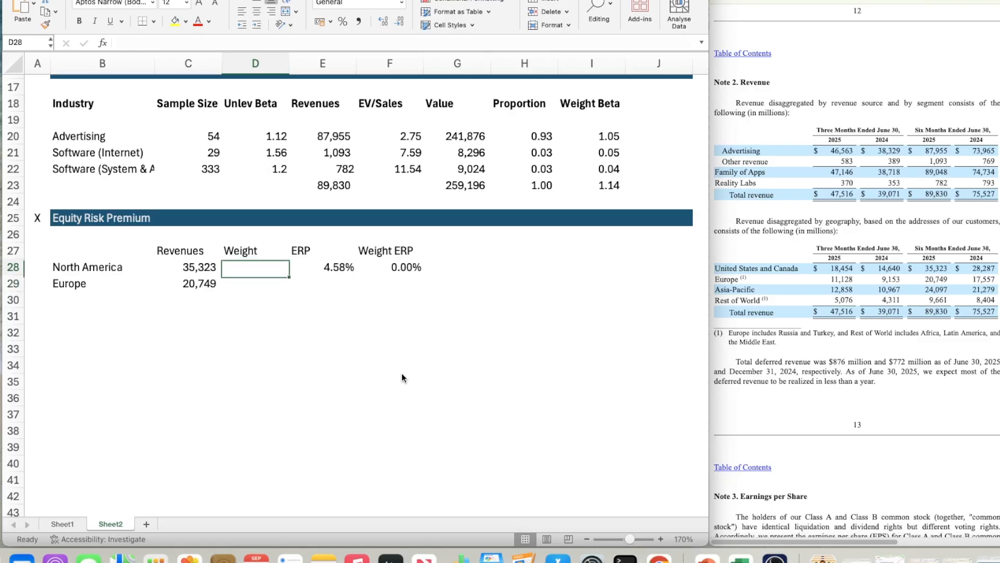
key("Down")
key("Down")
key("Up")
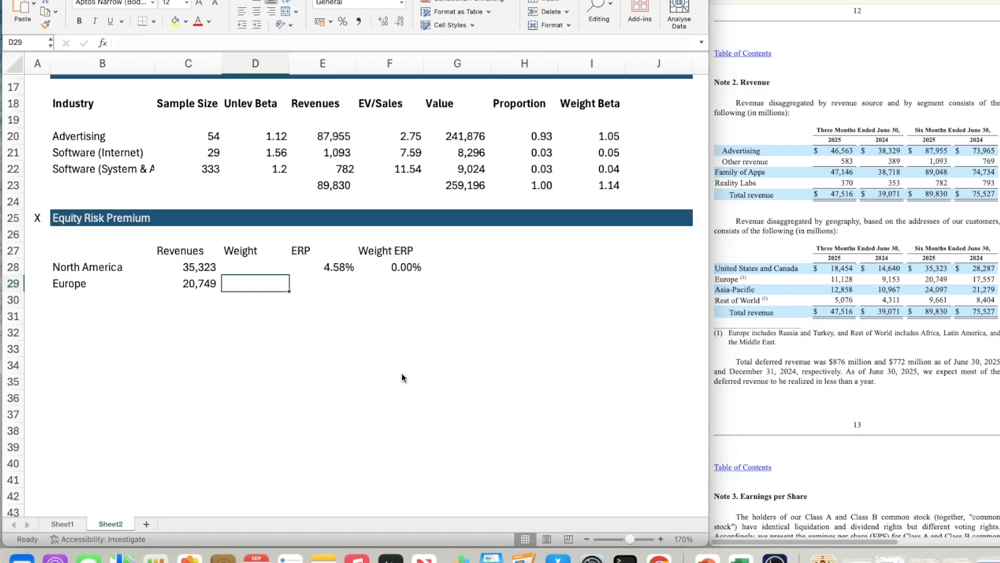
Look up Europe's equity risk premium on the Regional Weighted Averages sheet of the country risk workbook
key("Right")
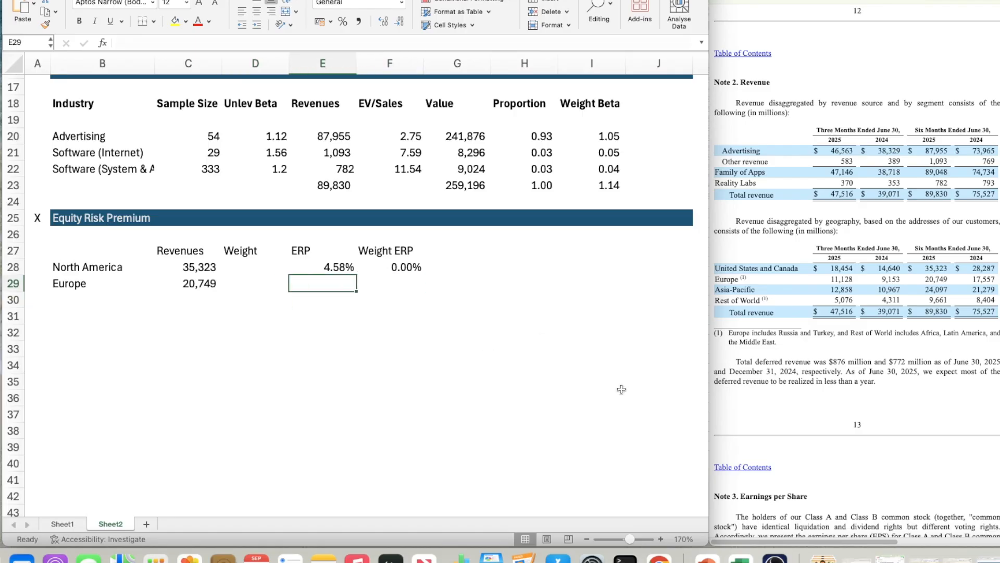
left_click(739, 559)
left_click(820, 337)
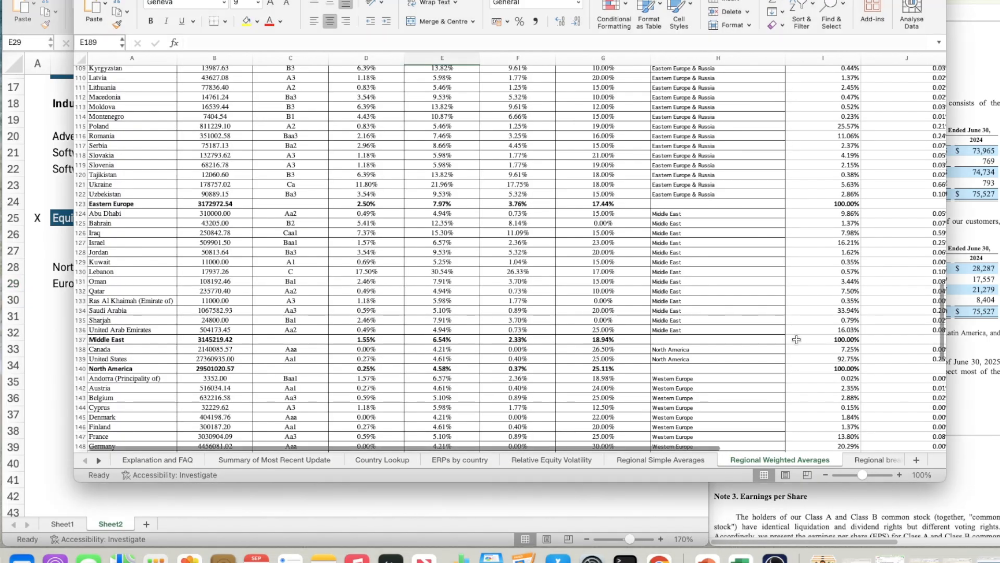
scroll(408, 352, "up", 12)
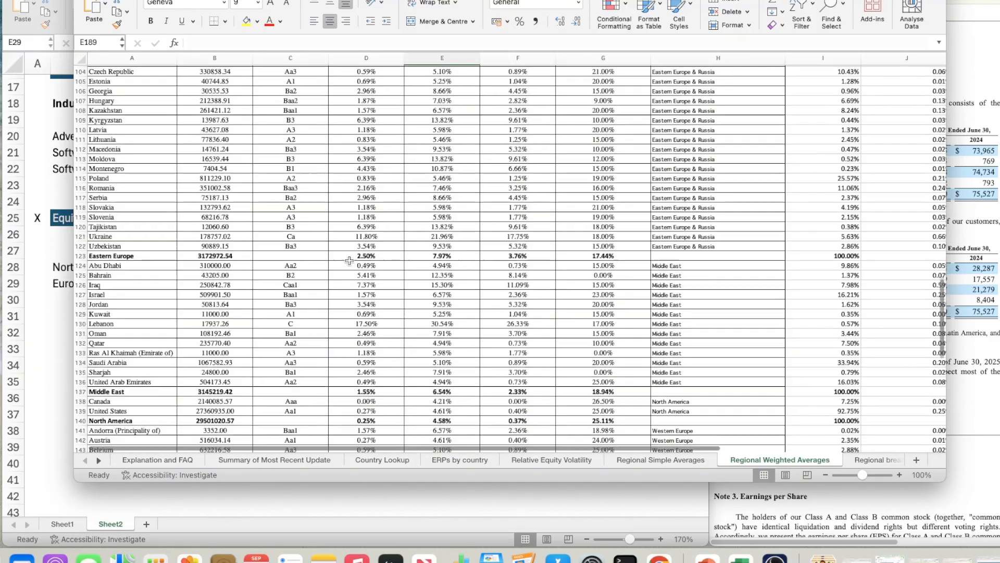
scroll(355, 285, "up", 10)
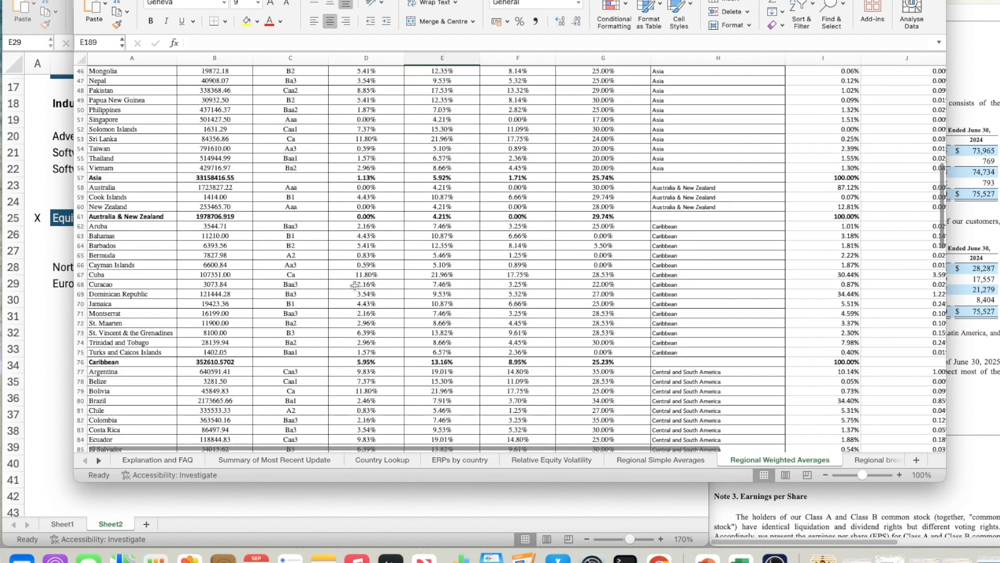
scroll(356, 289, "down", 15)
scroll(355, 288, "down", 20)
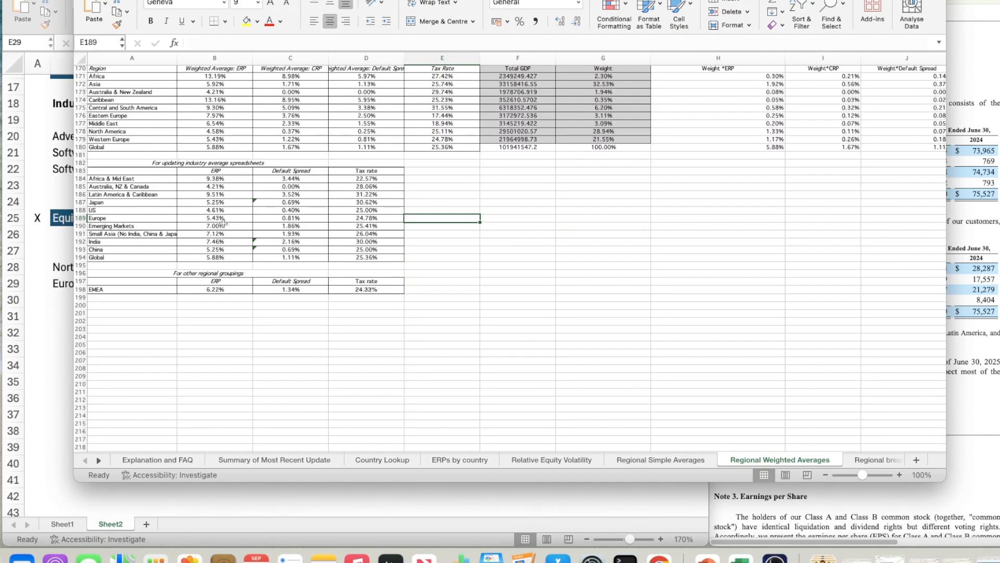
Return to the valuation sheet and enter Europe's ERP of 5.43% in E29, leaving North America's ERP in place
left_click(45, 364)
left_click(342, 273)
left_click_drag(381, 283, 381, 283)
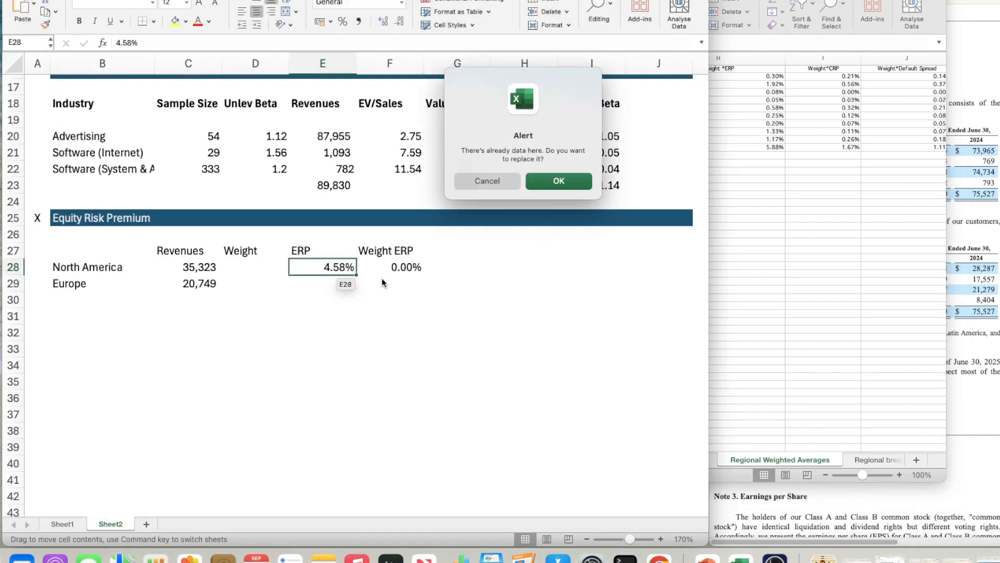
left_click(490, 180)
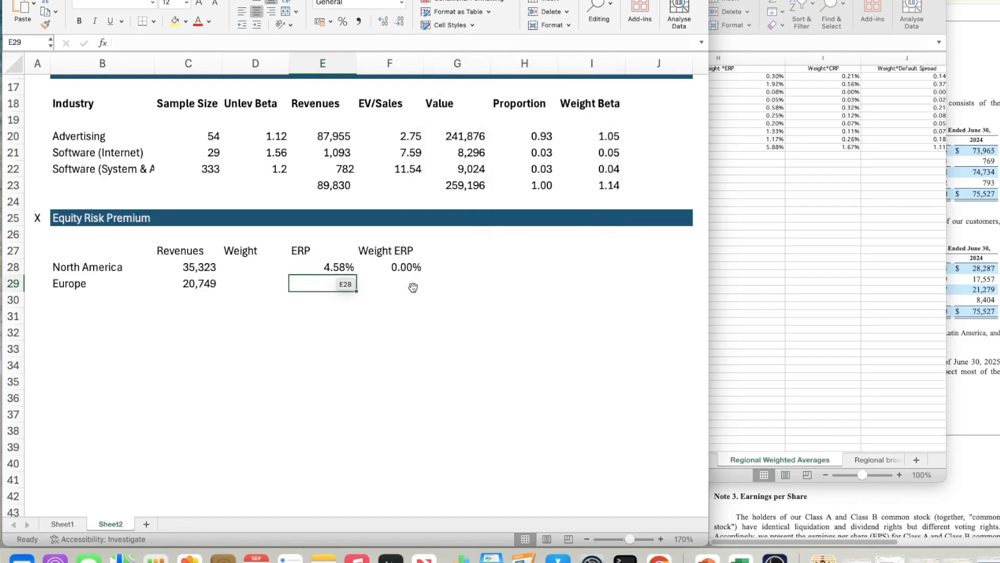
left_click(393, 285)
left_click(329, 287)
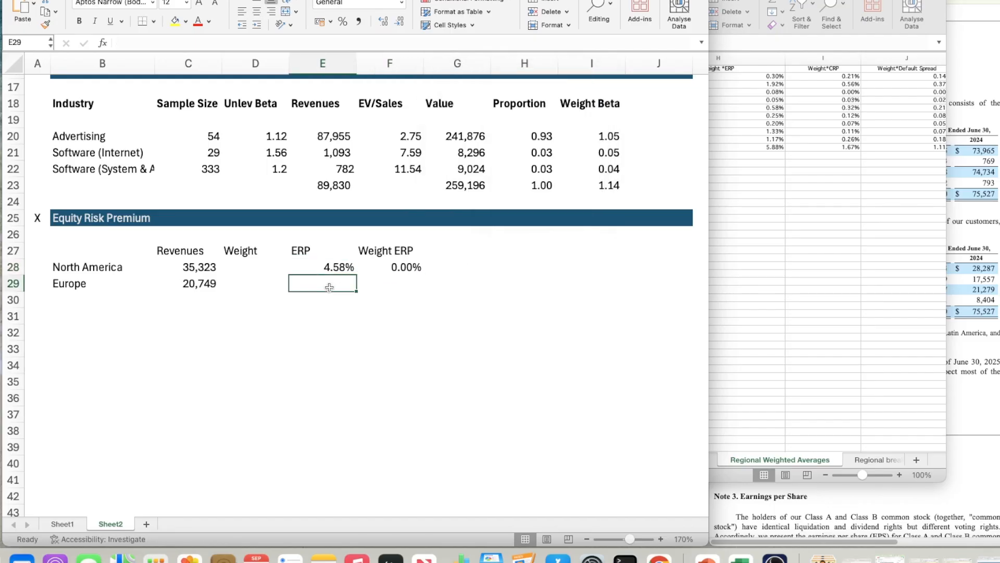
type("5.43")
key("Return")
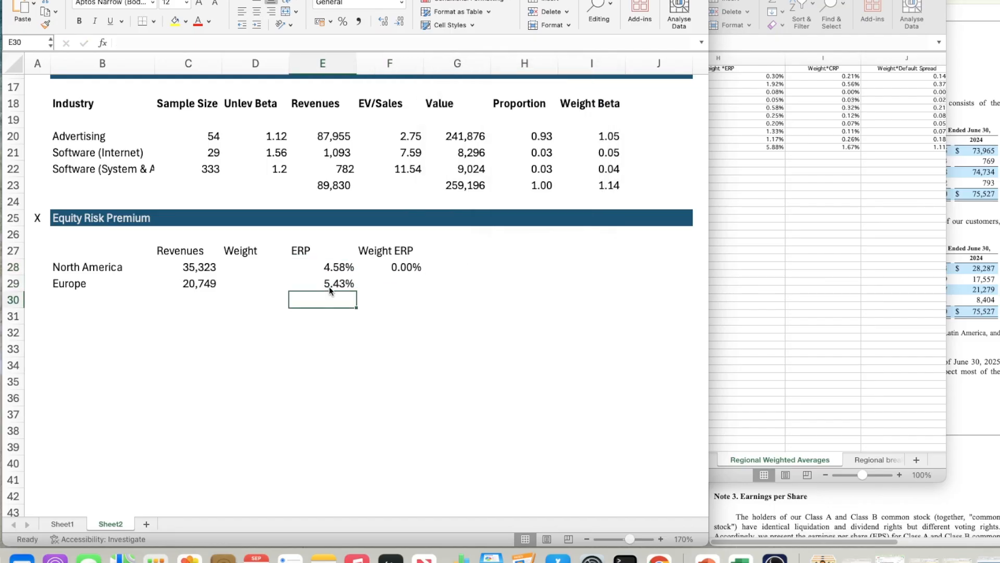
Copy North America's weighted ERP formula from F28 to the Europe row in F29
key("Up")
key("Right")
key("Up")
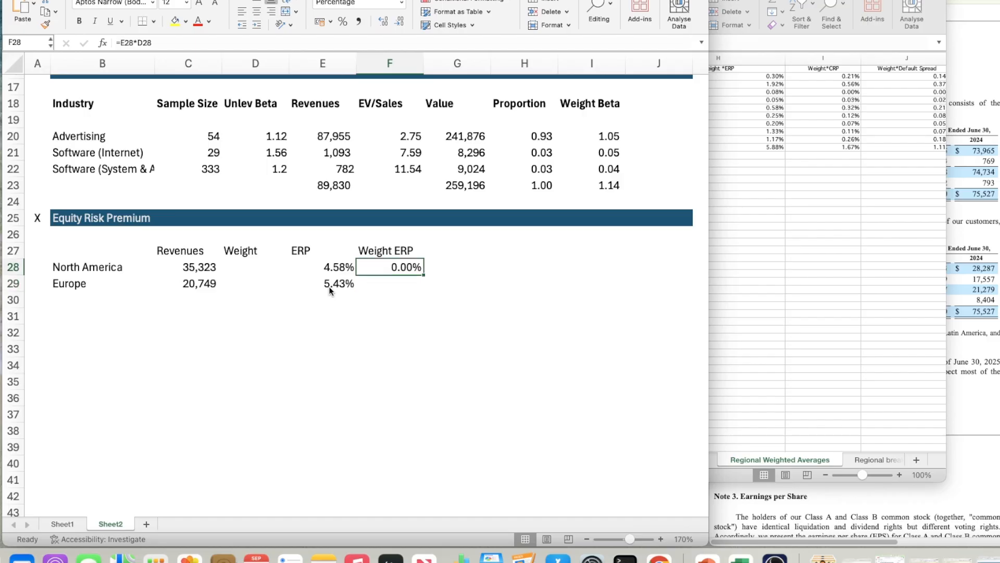
key("ctrl+c")
key("Down")
key("ctrl+v")
Add APAC as the third region in B30
key("Left")
key("Down")
key("Down")
key("Down")
key("Left")
key("Left")
key("Left")
key("Left")
key("Up")
key("Up")
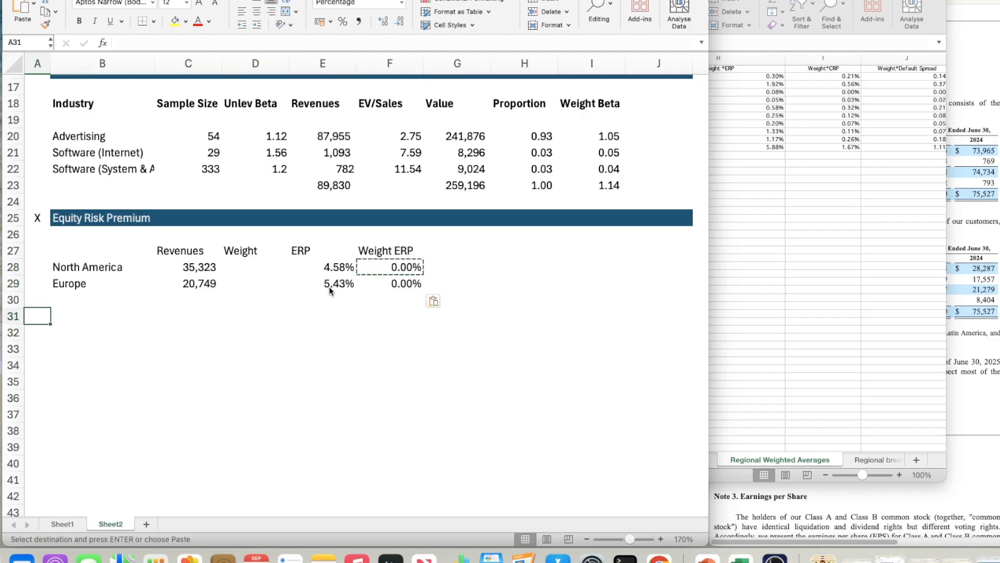
key("Right")
type("APAC")
key("Return")
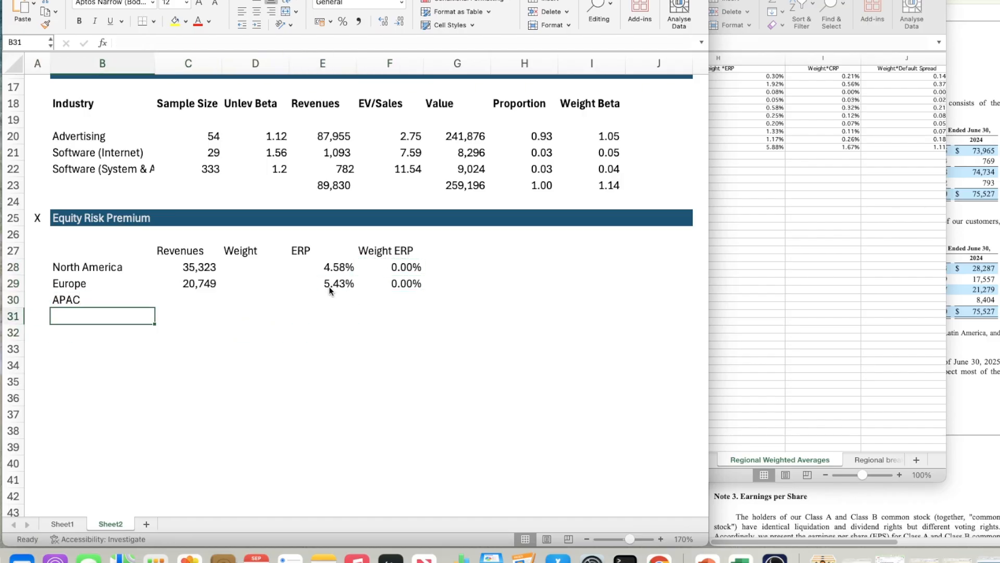
Enter APAC's six-month 2025 revenue of 24097 from the filing's geographic breakdown in C30
key("Up")
key("Right")
key("super+grave")
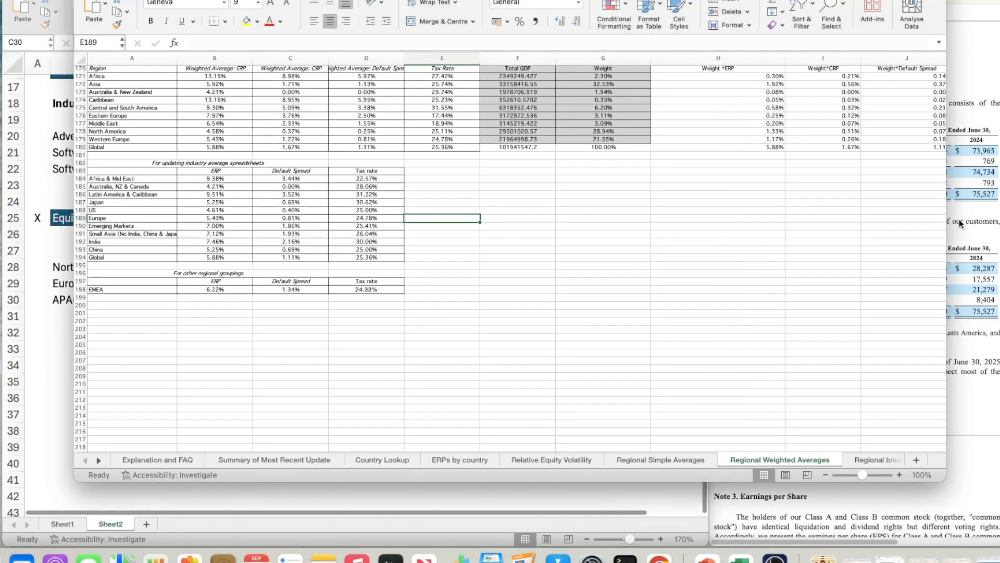
left_click(41, 354)
left_click(924, 218)
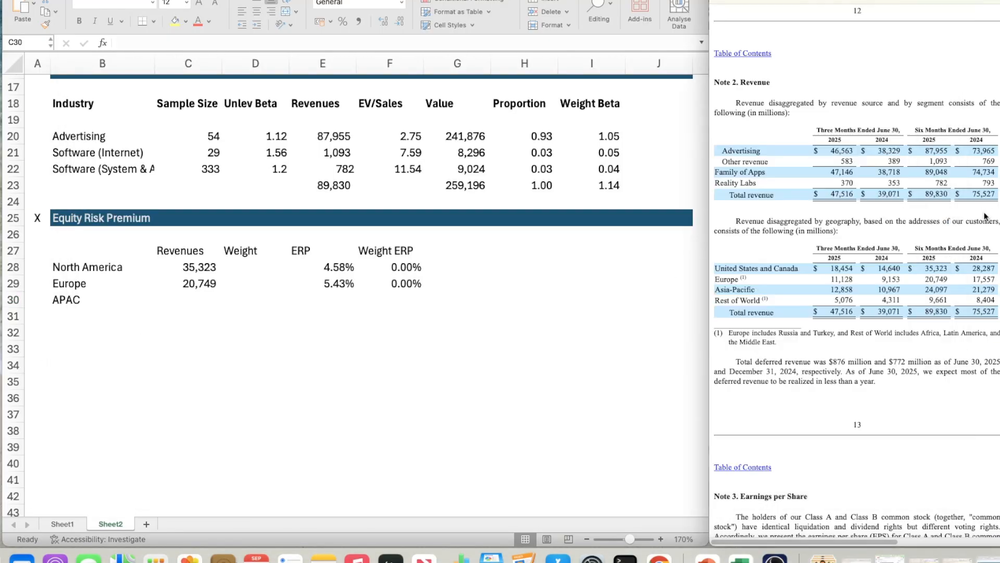
left_click(198, 299)
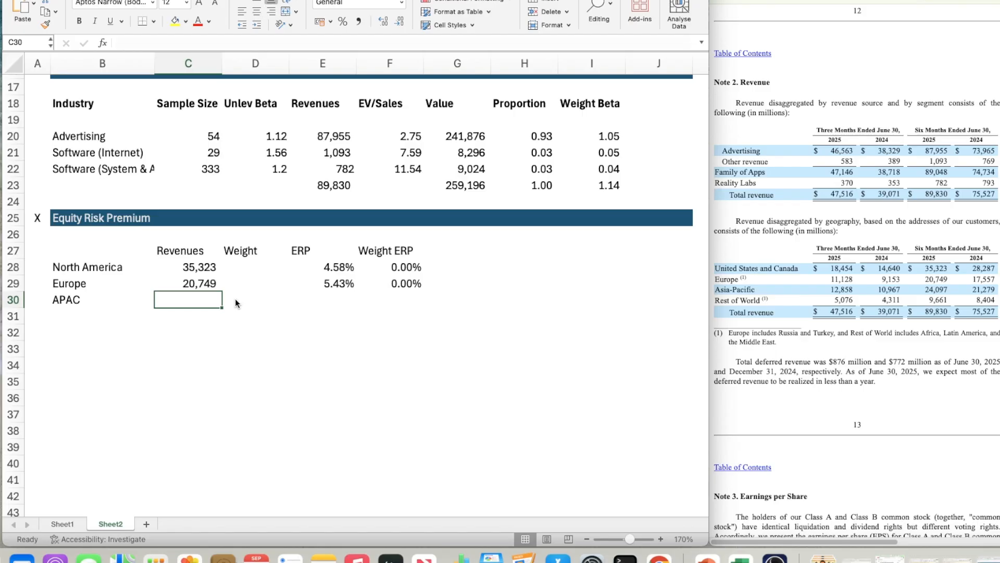
type("24097")
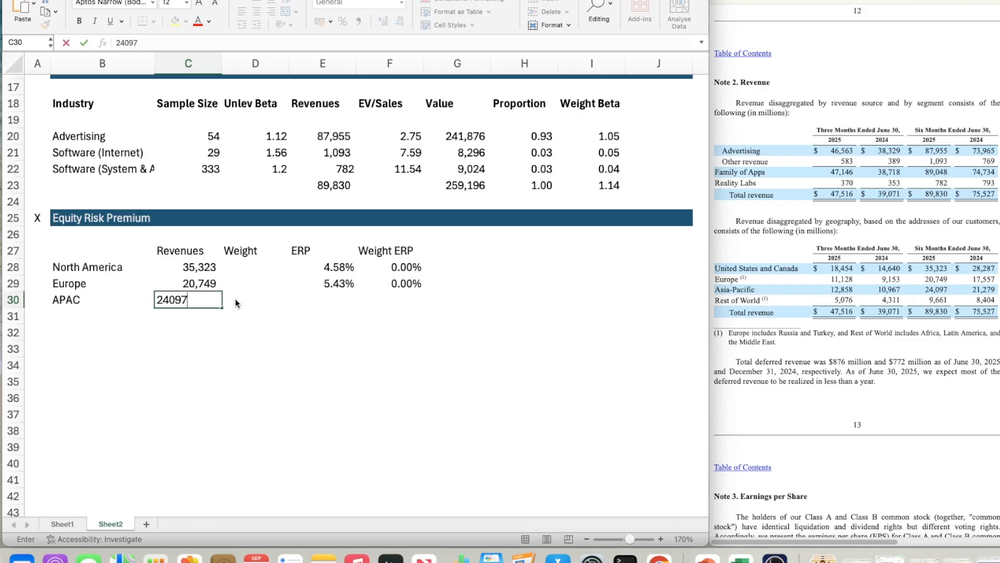
key("Up")
Copy the number format of the Europe revenue in C29 onto the APAC revenue in C30
key("super+shift+c")
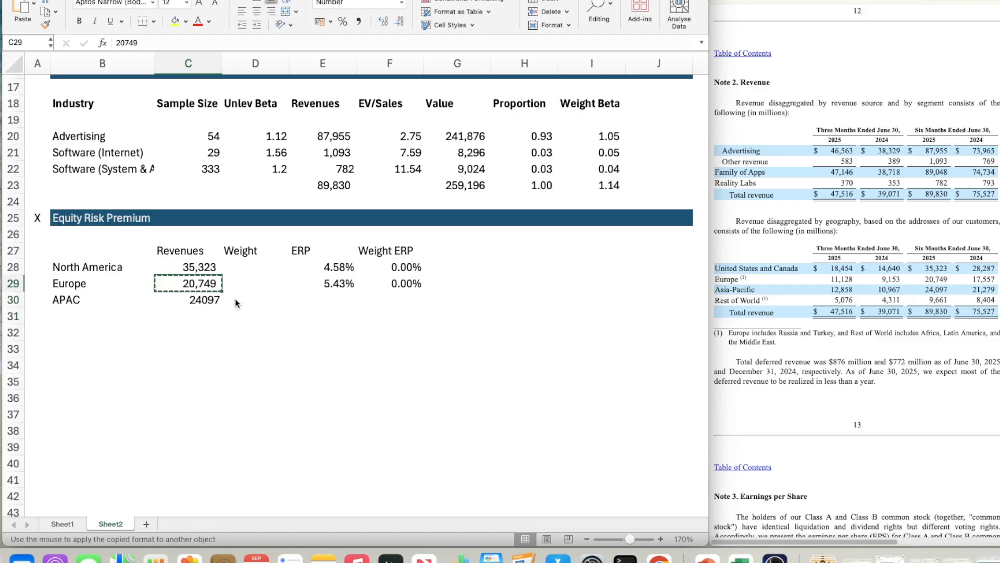
key("Down")
key("super+shift+v")
Look up Asia's weighted average equity risk premium on the Regional Weighted Averages sheet of the country risk workbook
key("Right")
key("Right")
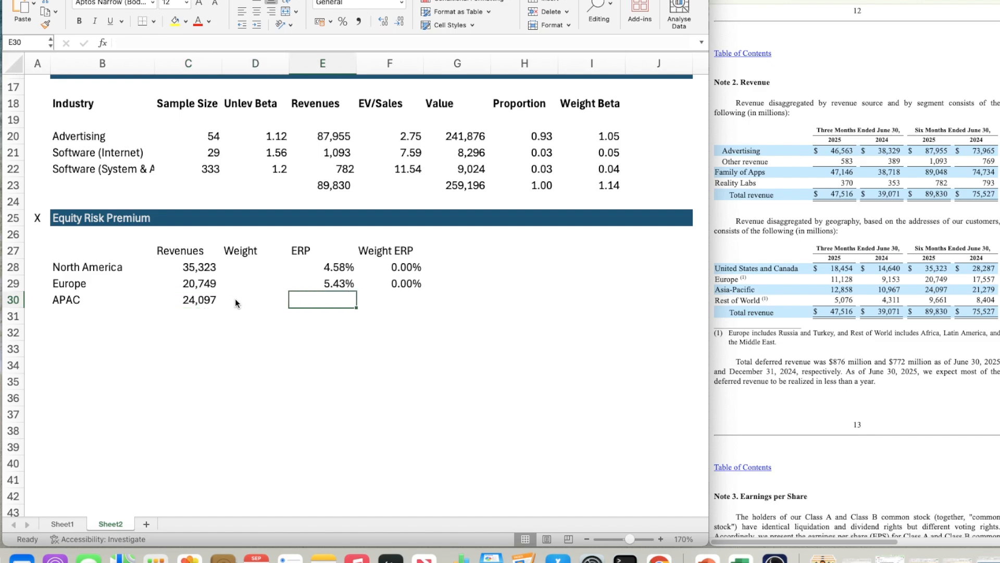
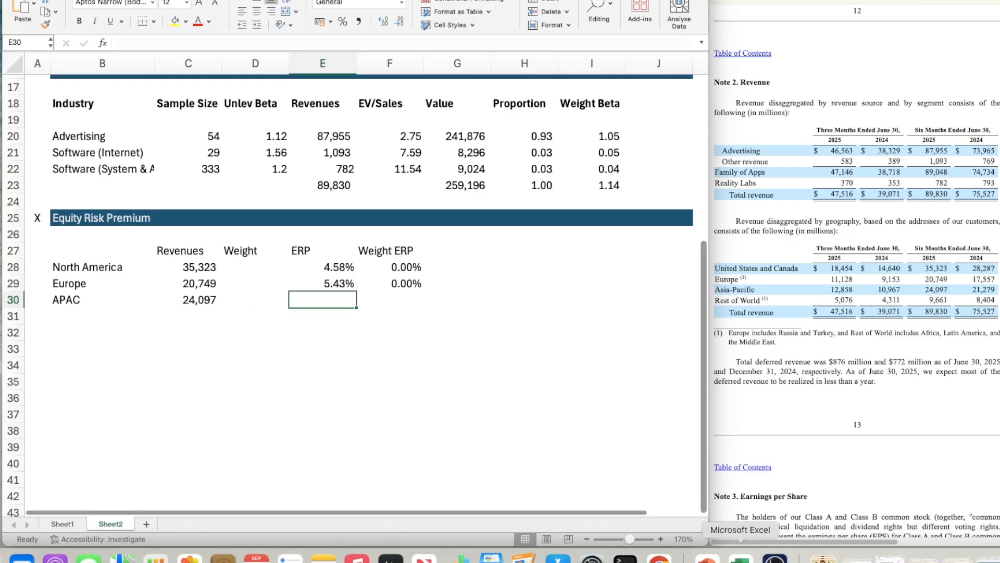
left_click(740, 559)
left_click(788, 261)
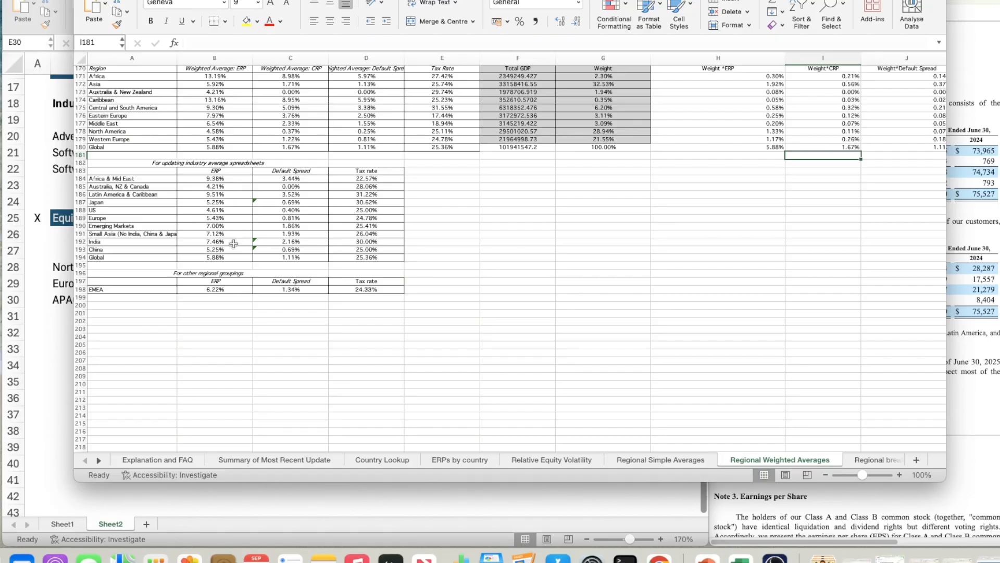
scroll(235, 239, "up", 15)
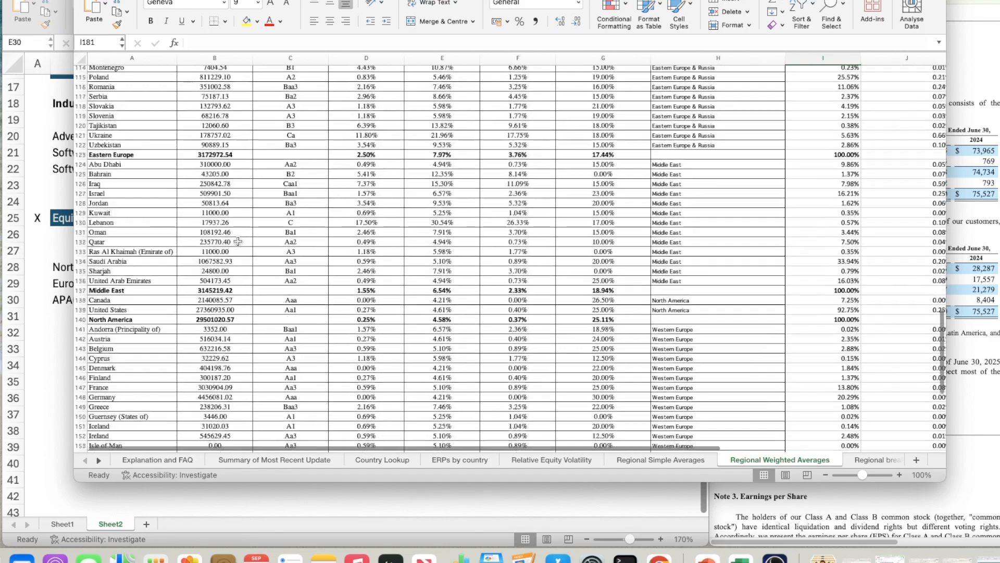
scroll(237, 241, "up", 5)
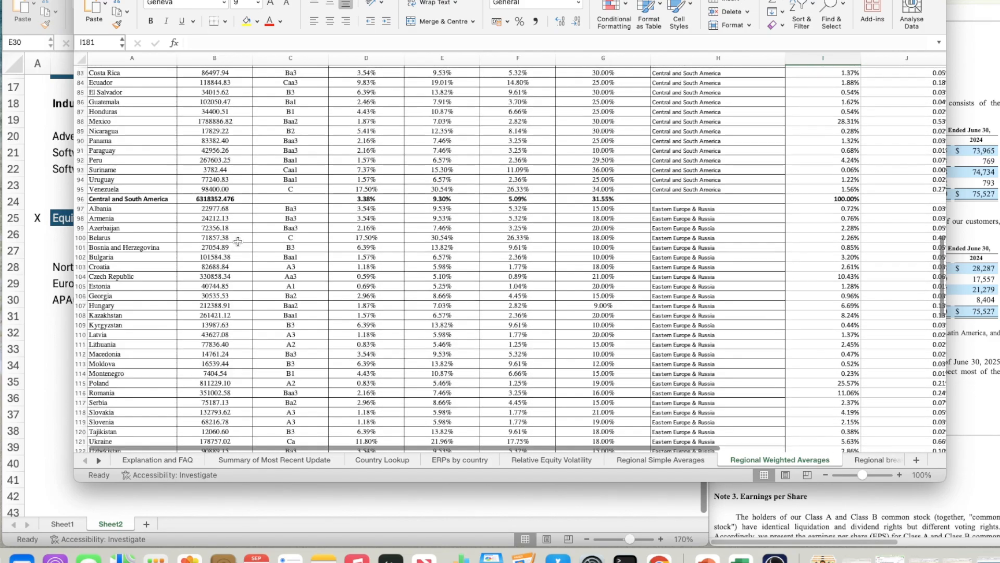
scroll(238, 241, "up", 3)
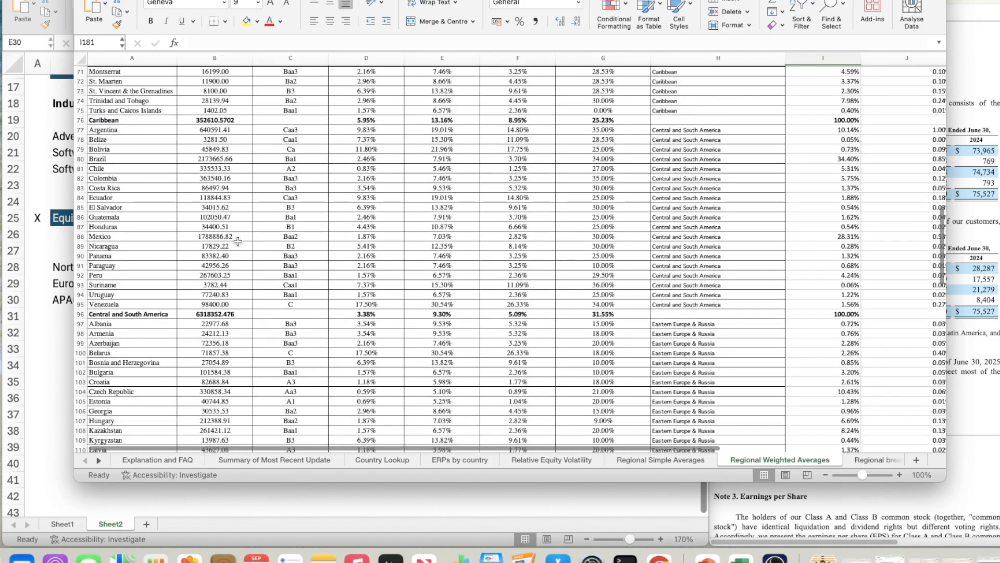
scroll(238, 240, "up", 6)
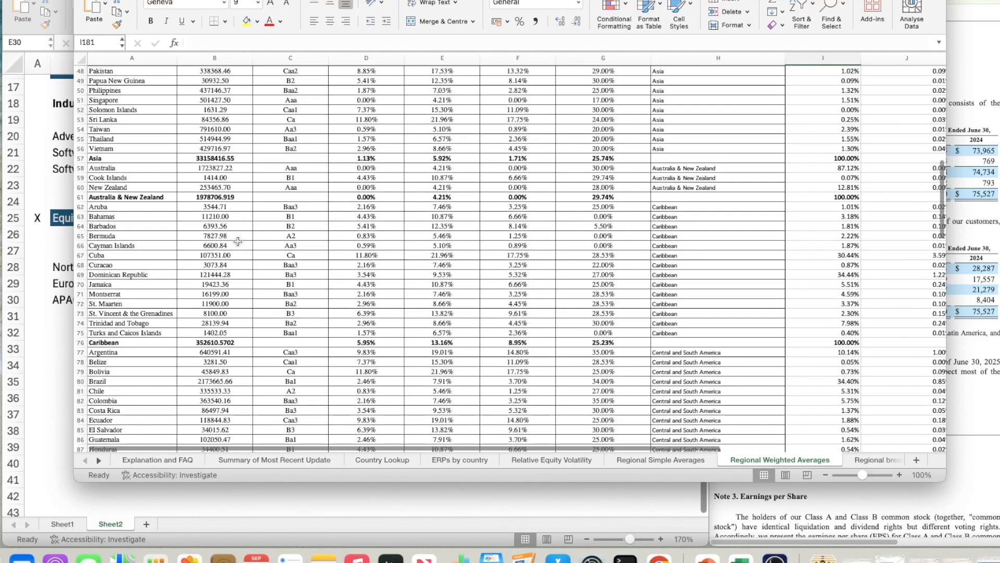
scroll(237, 241, "up", 3)
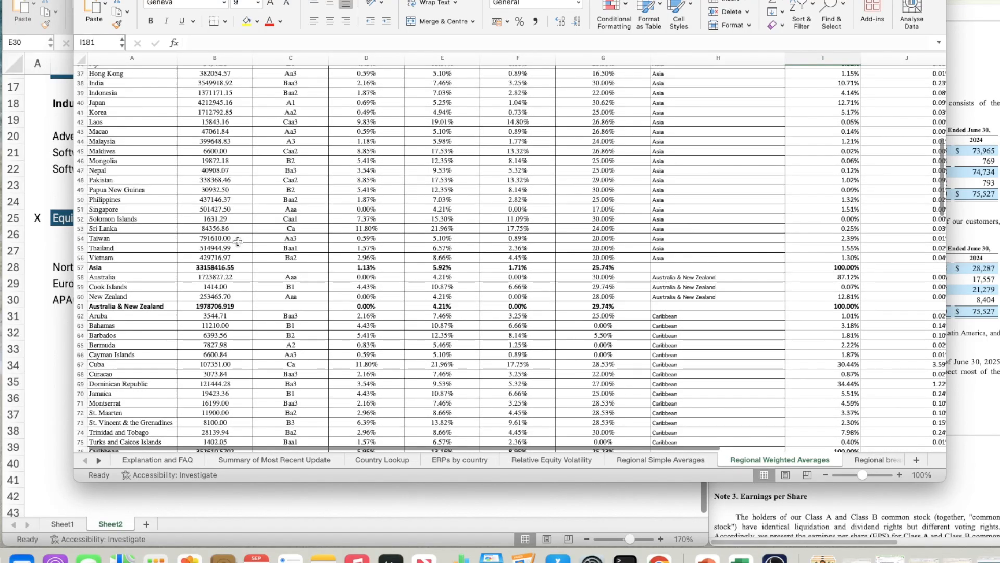
scroll(237, 241, "up", 2)
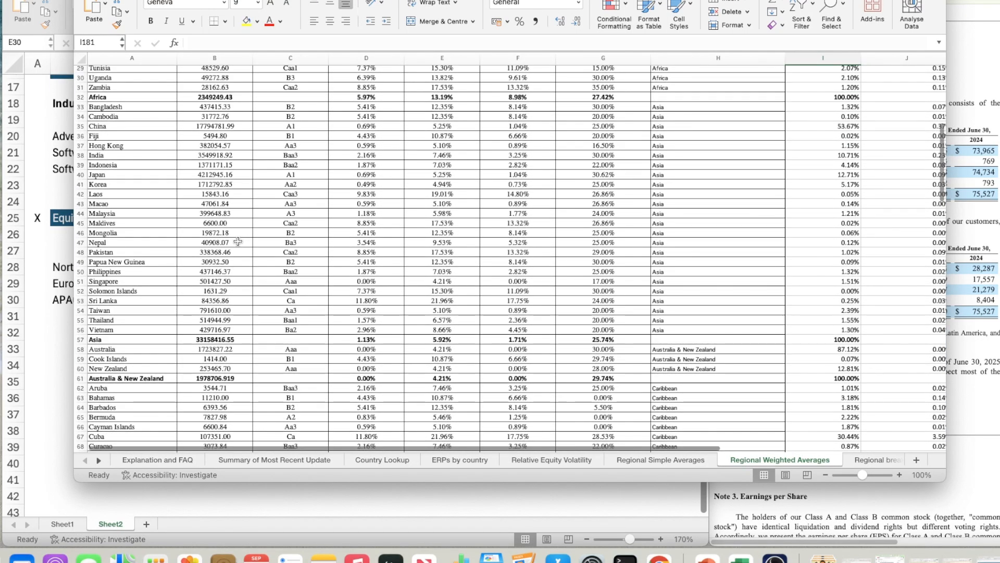
scroll(238, 241, "up", 6)
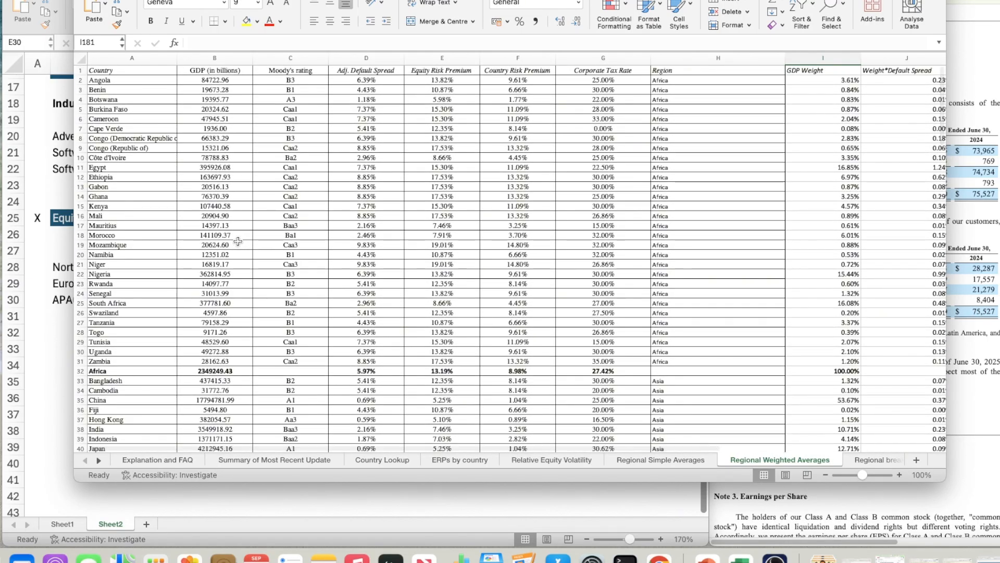
scroll(237, 241, "down", 7)
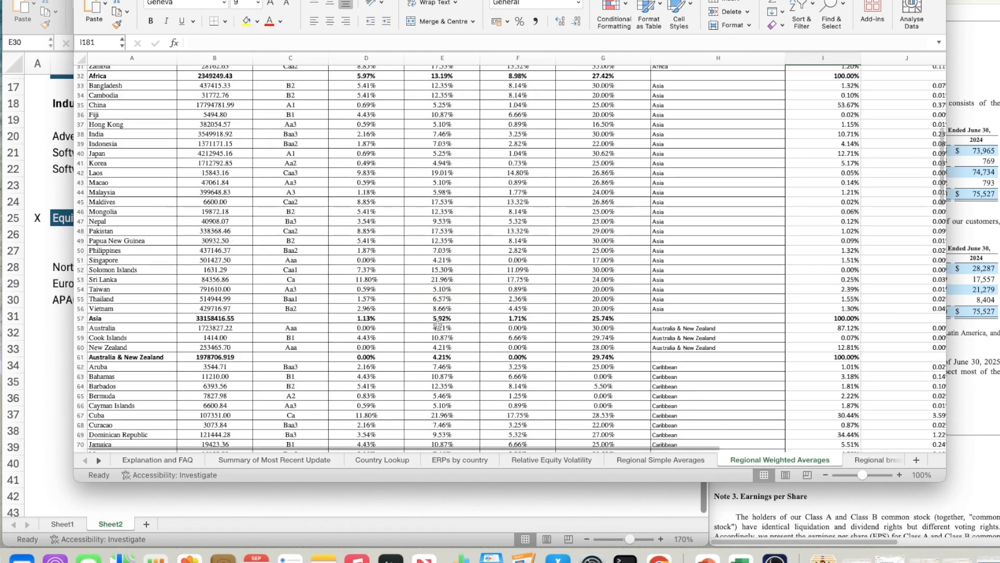
Enter 5.92% as APAC's equity risk premium in E30 of the cost of equity sheet
left_click(64, 345)
left_click(367, 296)
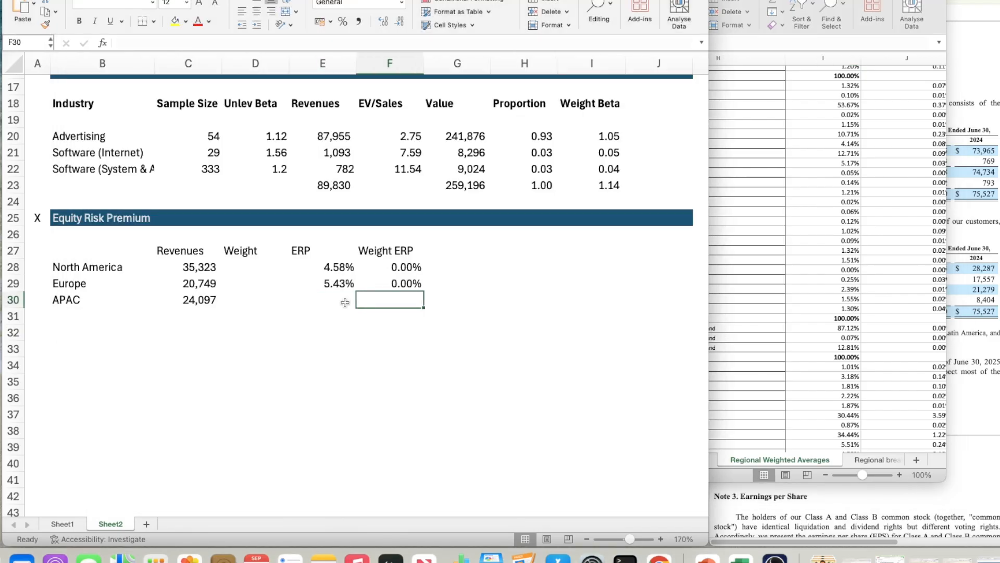
key("Left")
key("Left")
left_click(318, 302)
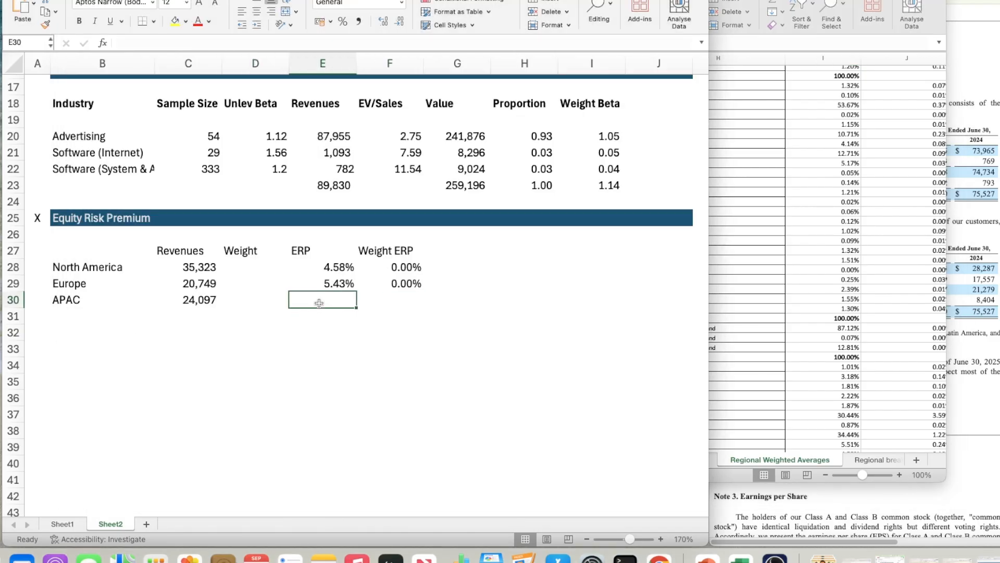
type("5.92")
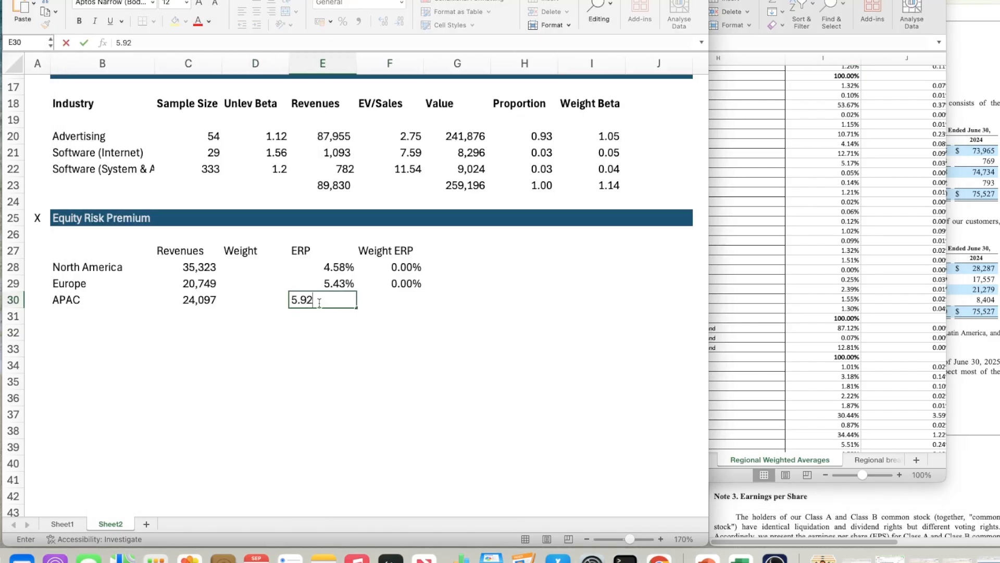
key("Return")
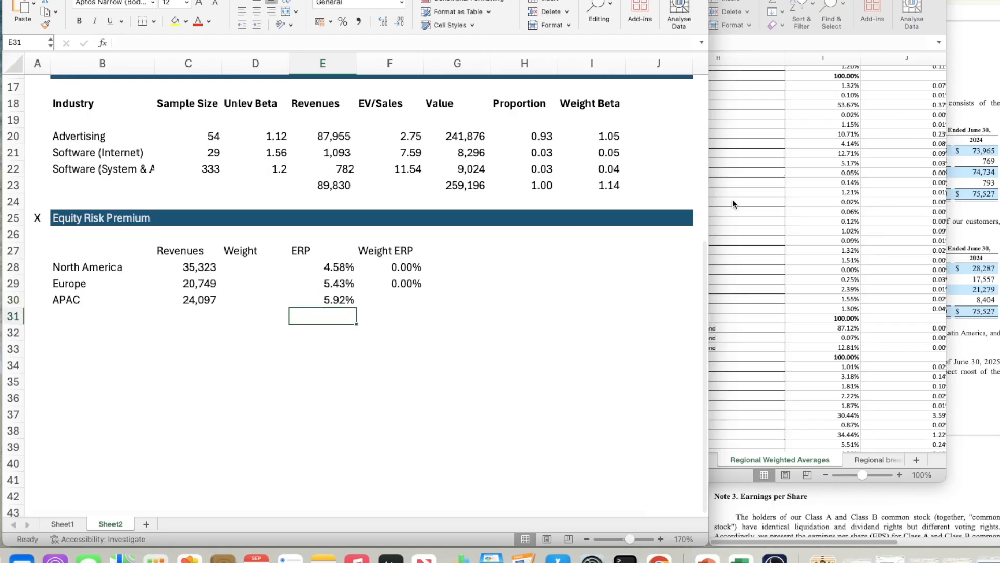
left_click(732, 199)
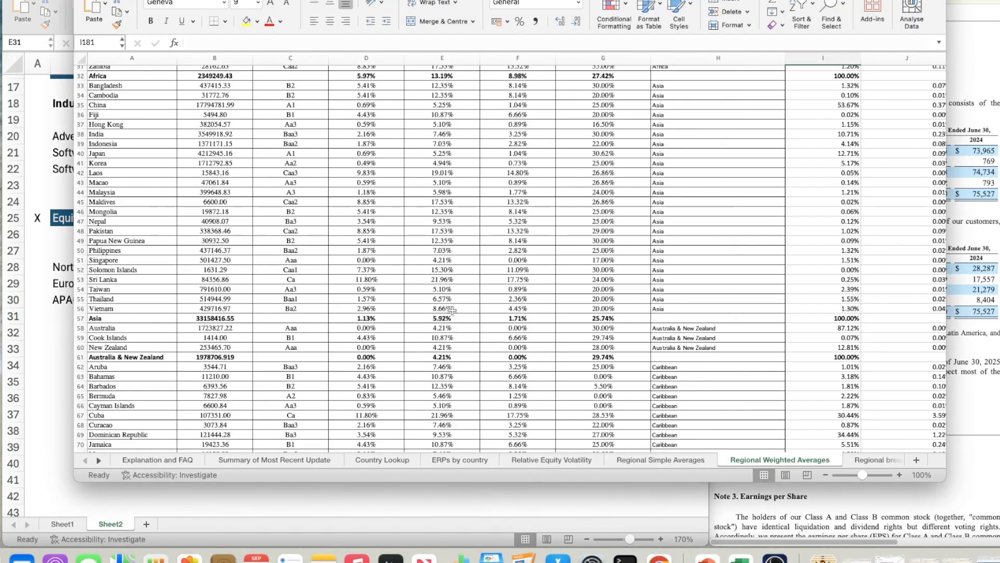
scroll(451, 310, "up", 3)
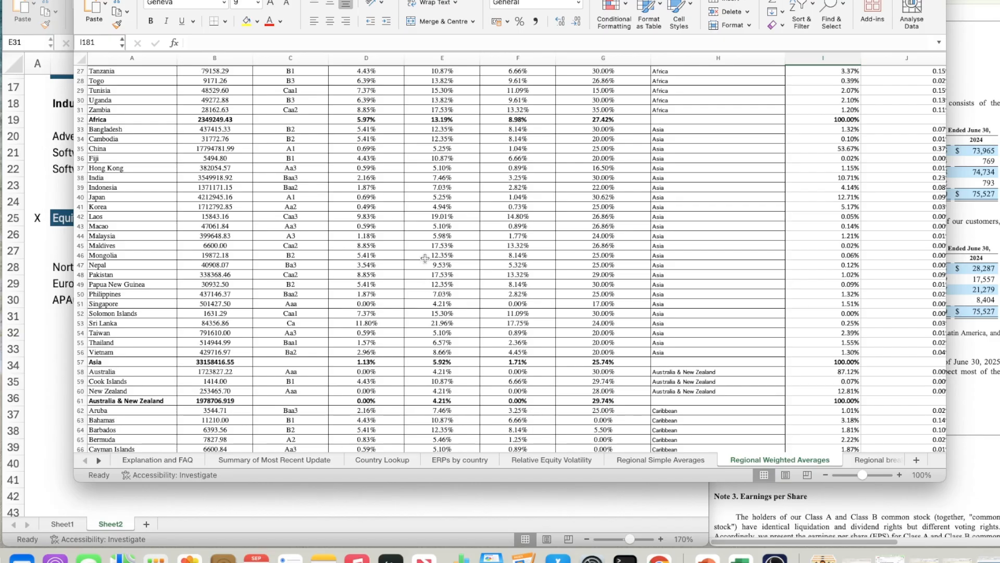
left_click(47, 359)
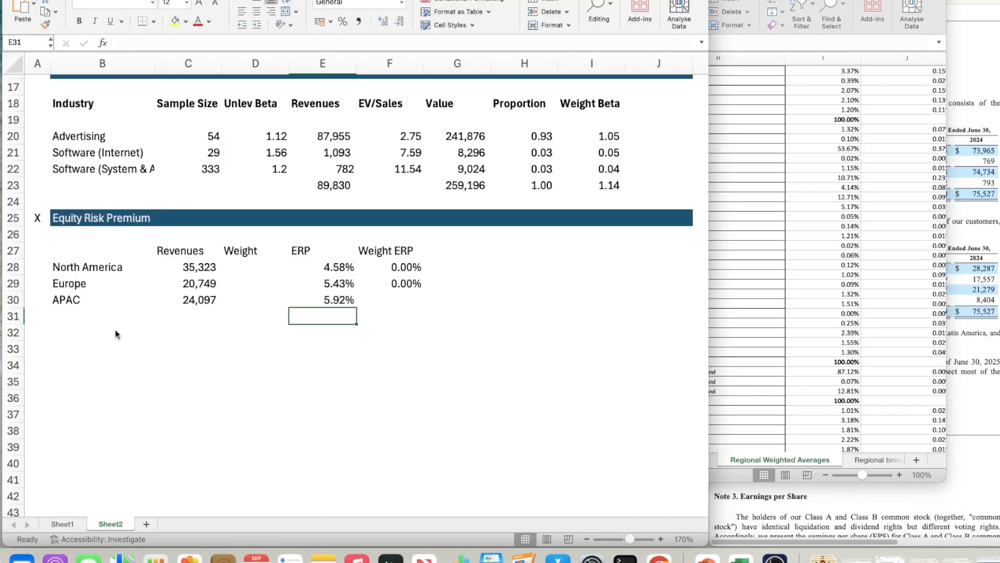
Copy Europe's weighted ERP formula from F29 into F30 for APAC
left_click(411, 300)
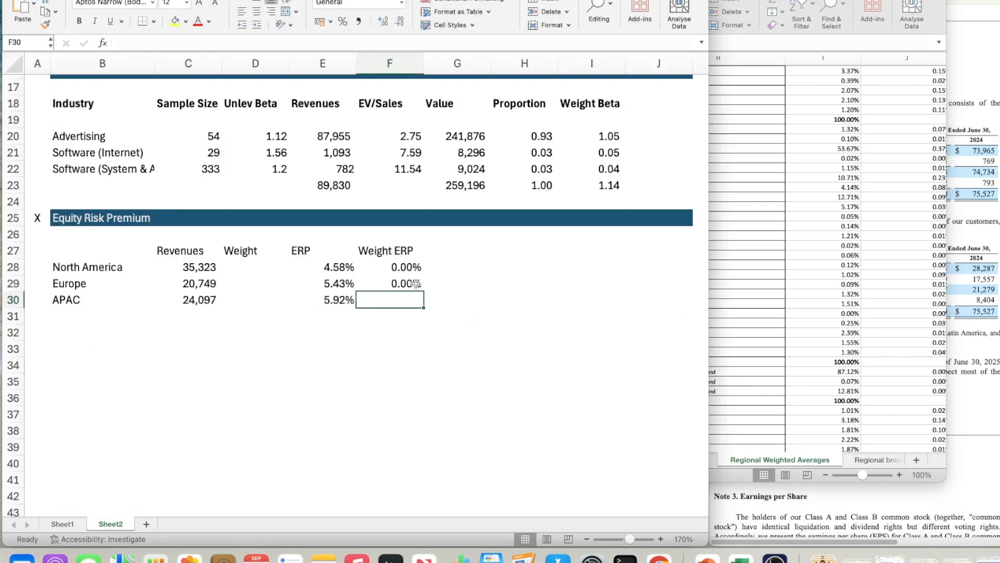
left_click(415, 283)
key("cmd+c")
key("Down")
key("cmd+v")
key("Down")
key("Down")
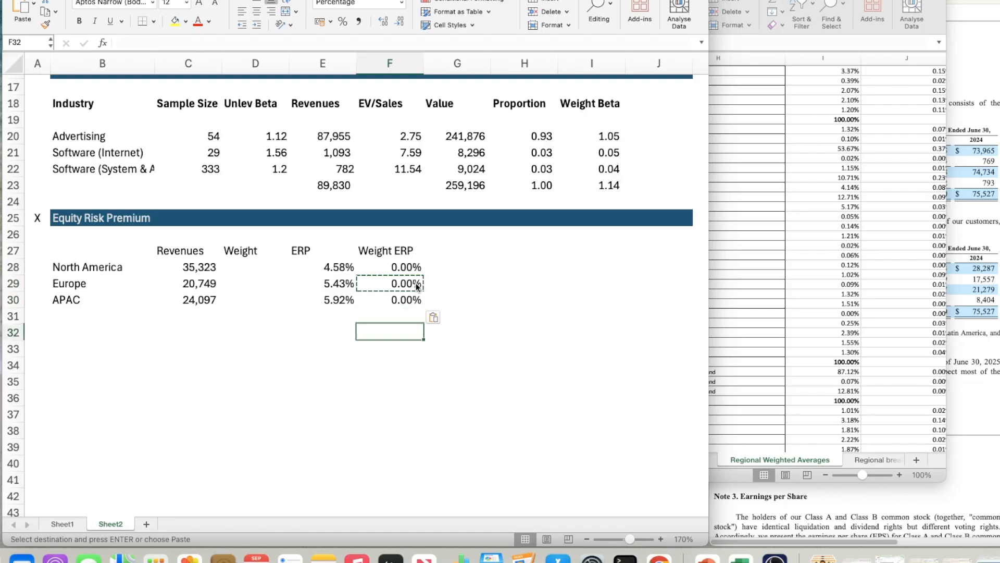
Add ROW as the fourth region in B31 and enter its six-month 2025 revenue of 9661 from the filing in C31
key("Left")
key("Left")
key("Left")
key("Left")
key("Up")
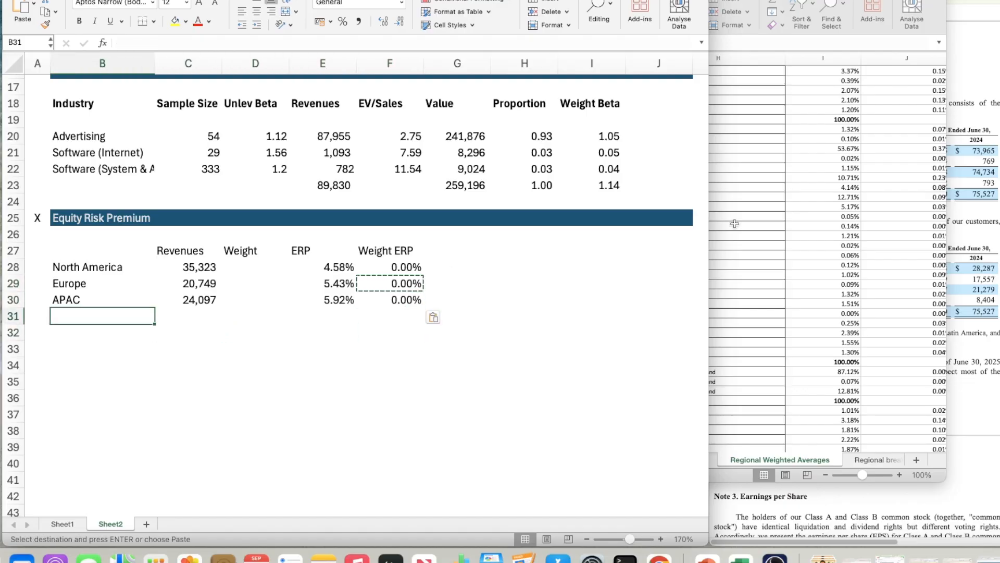
left_click(951, 242)
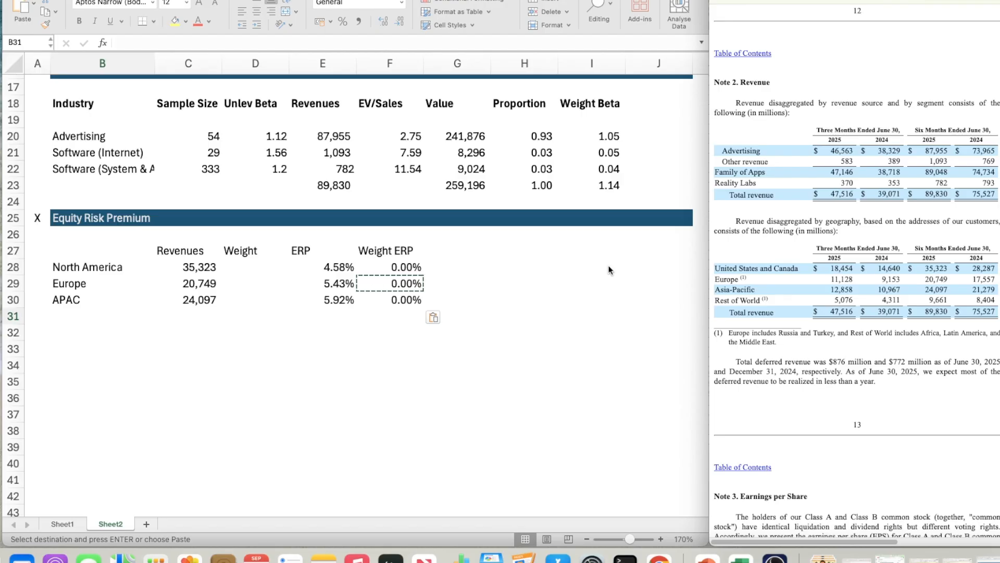
left_click(68, 318)
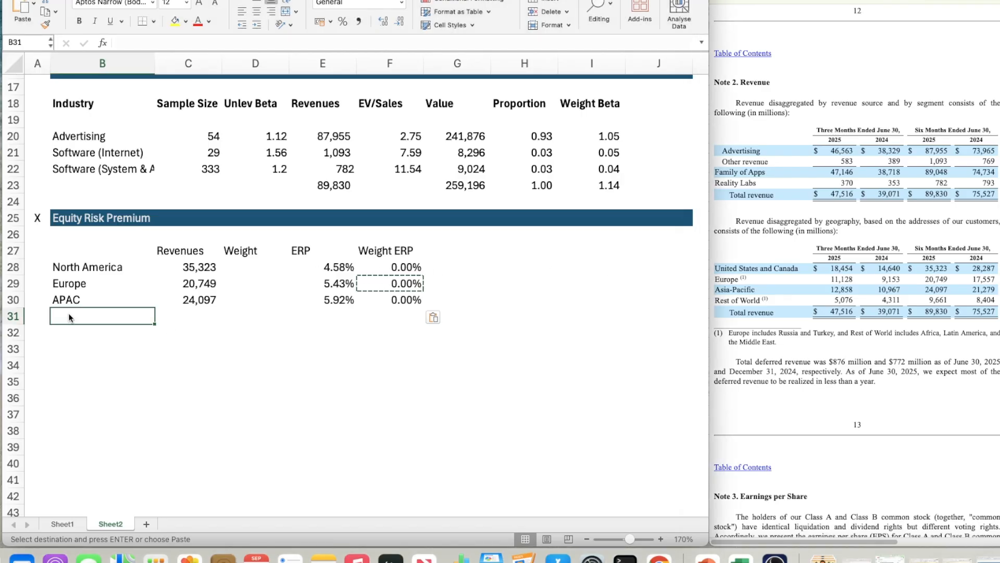
type("ROW")
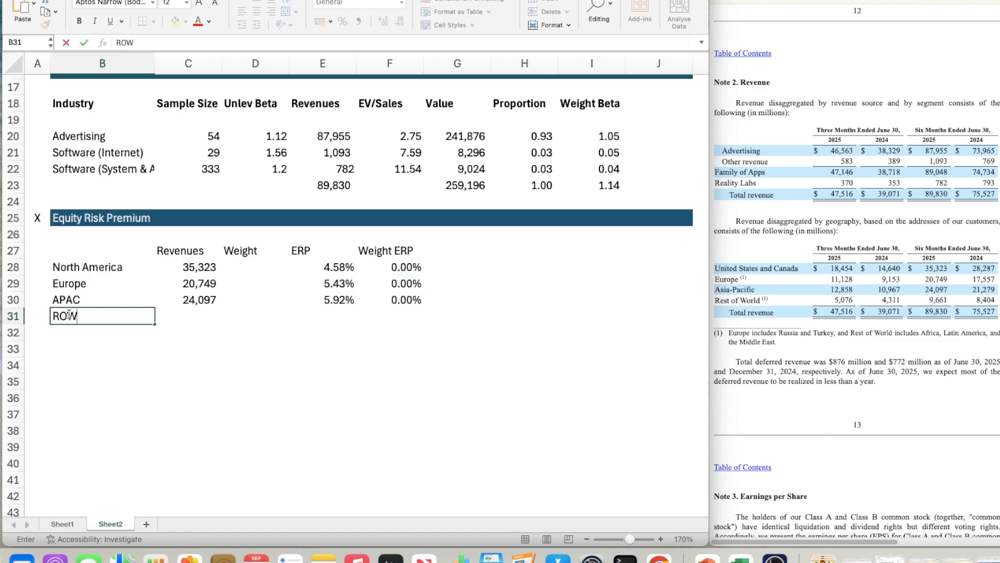
key("Tab")
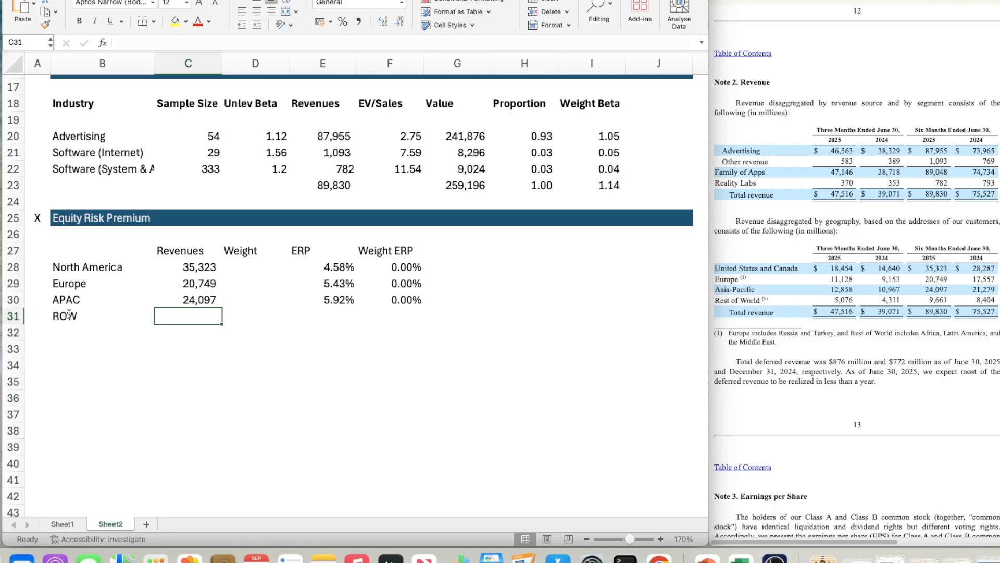
type("9661")
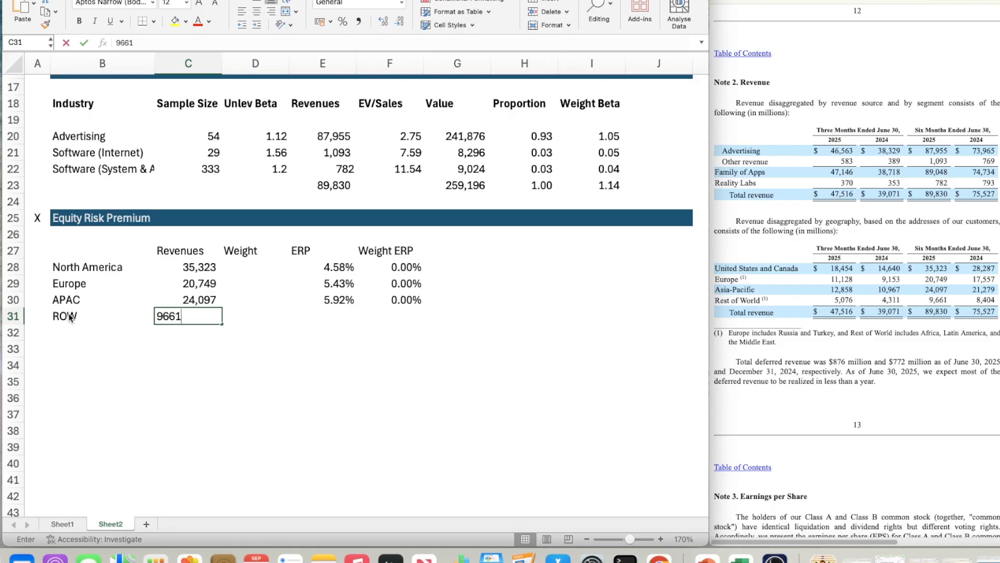
key("Up")
Look up the Rest of World regions' equity risk premiums in the summary tables of the Regional Weighted Averages sheet
key("Right")
key("Right")
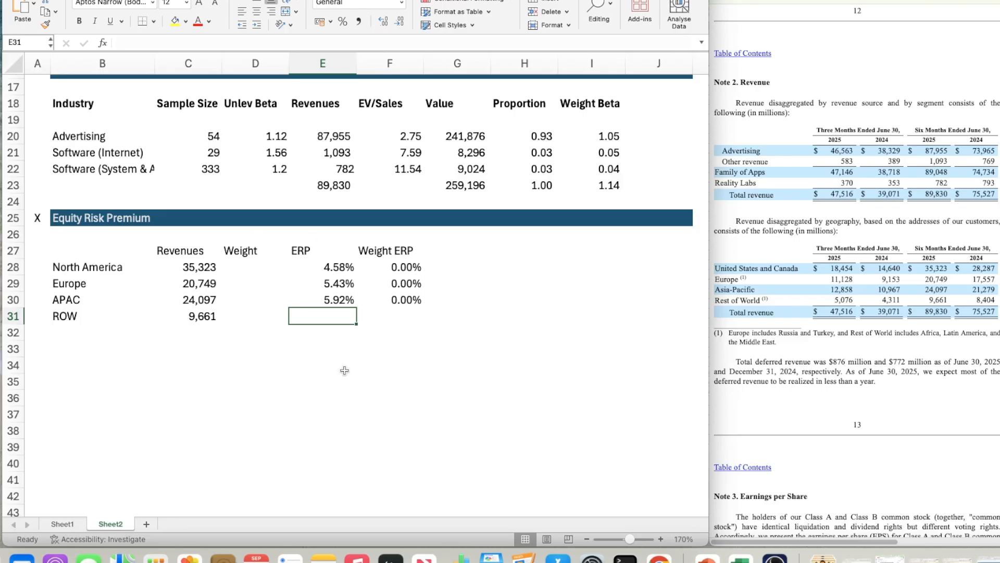
left_click(728, 551)
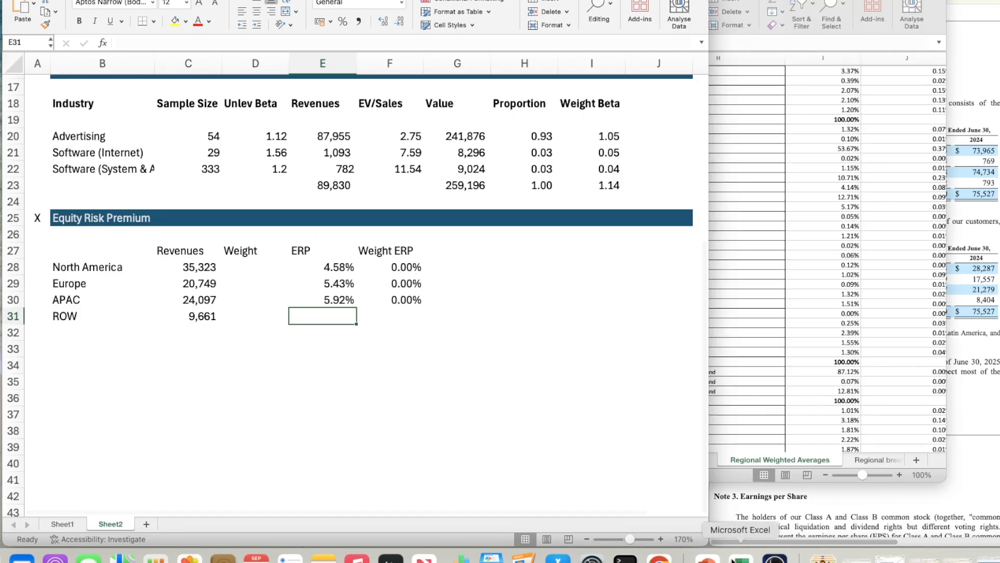
left_click(776, 255)
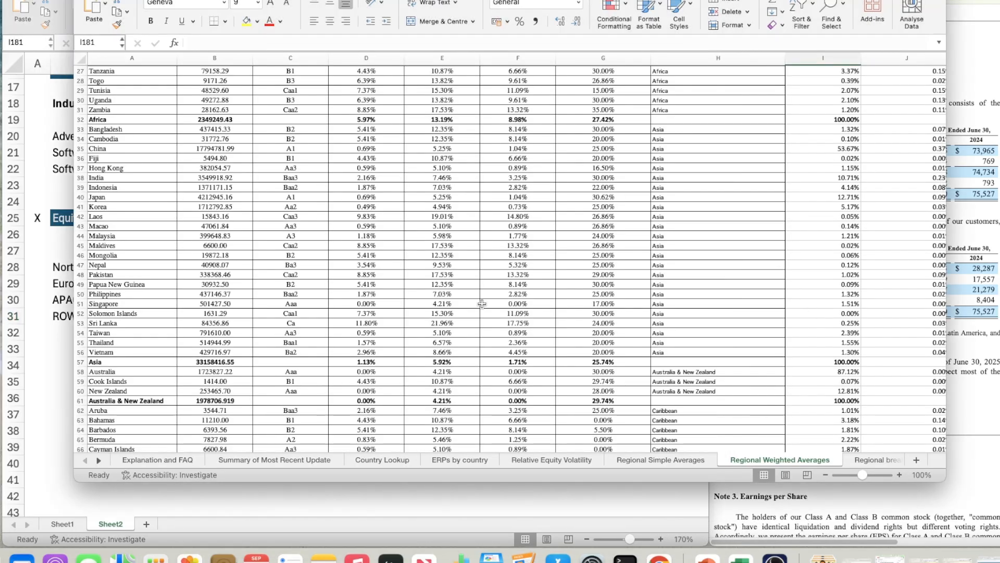
scroll(259, 337, "down", 4)
scroll(260, 337, "down", 15)
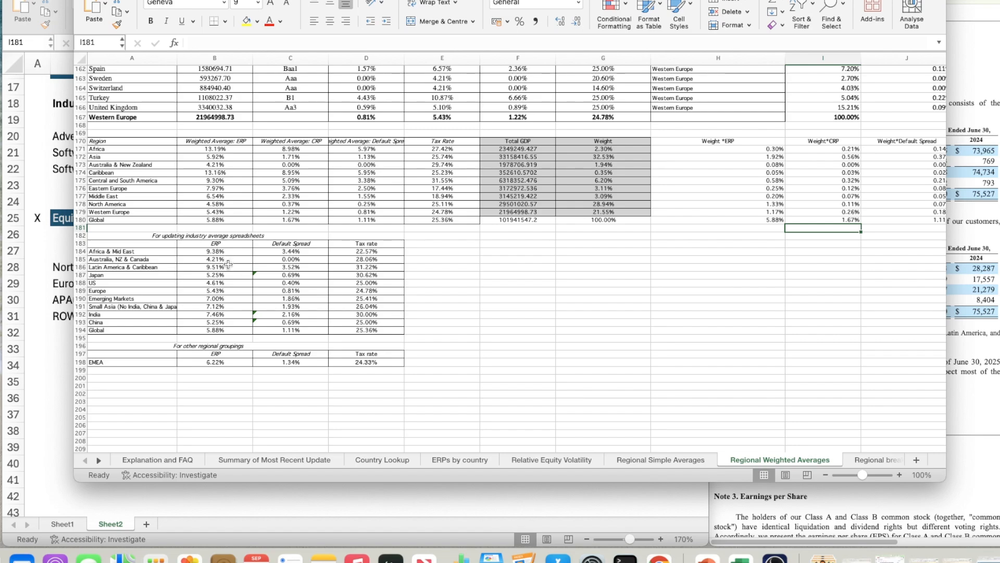
Enter 9.45% as the ROW equity risk premium in E31
left_click(48, 358)
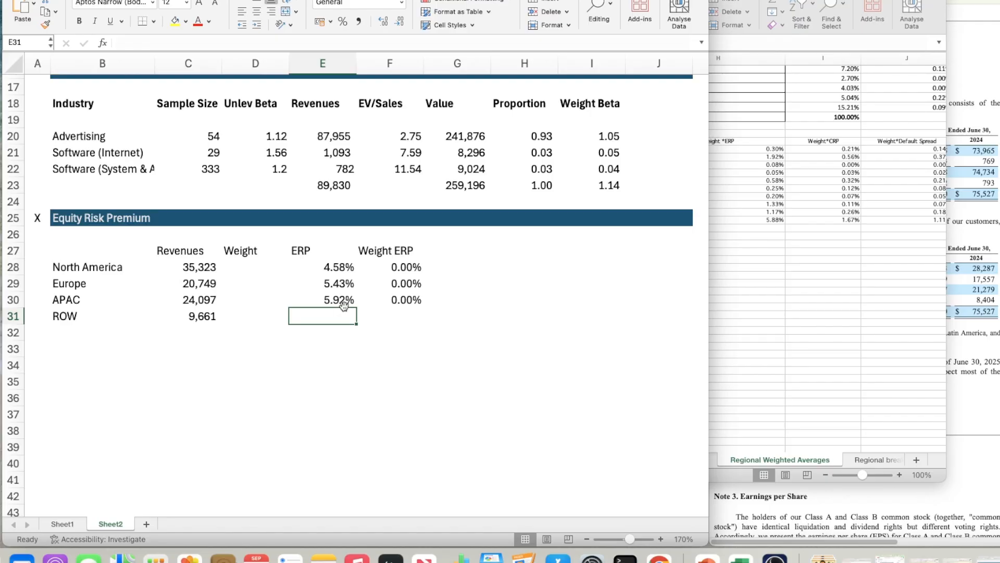
type("9.$%")
key("BackSpace")
key("BackSpace")
type("45")
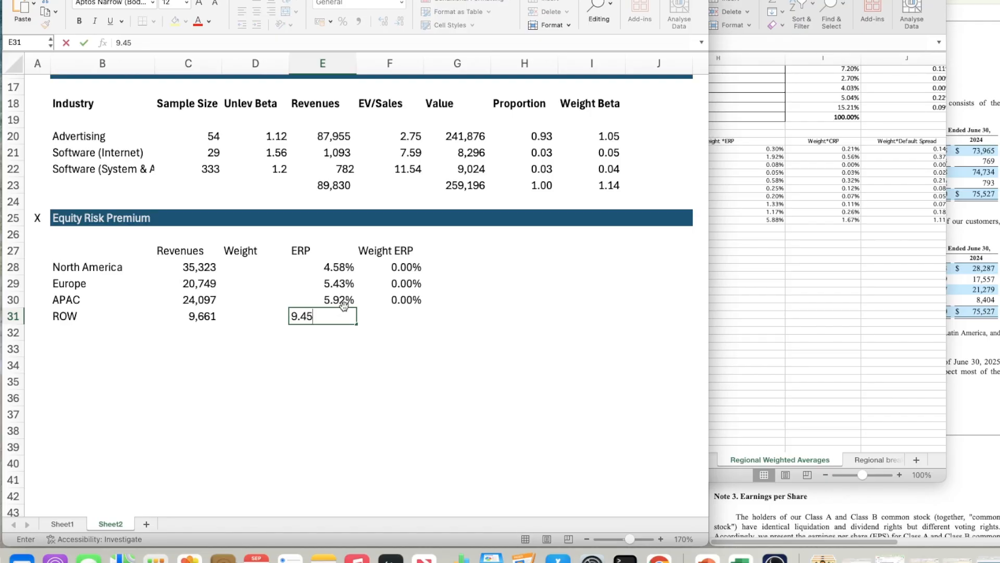
type("%")
key("Return")
Copy APAC's weighted ERP formula from F30 into F31 for ROW
key("Up")
key("Up")
key("Right")
key("super+c")
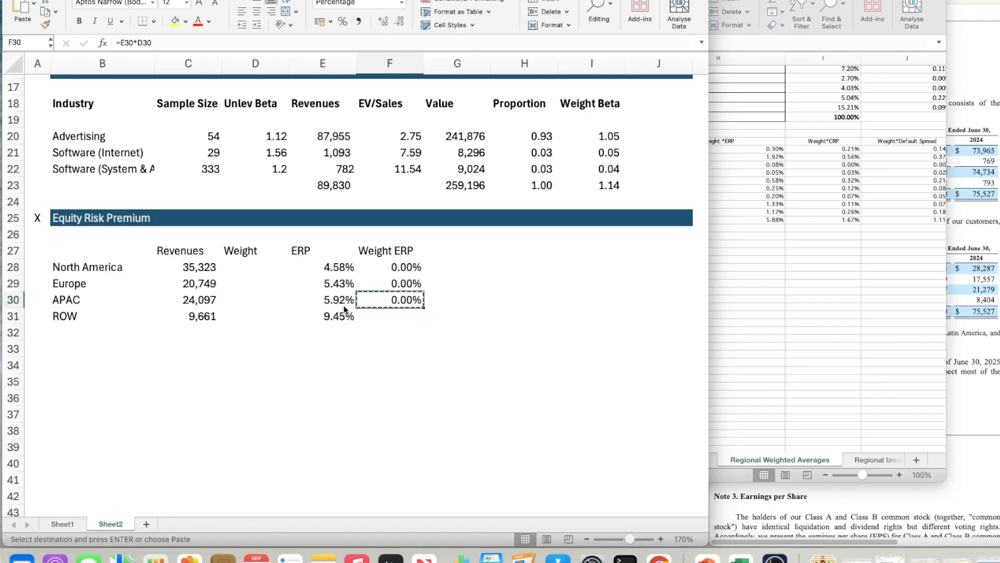
key("Down")
key("super+v")
Total the regional revenues C28:C31 with a SUM formula in C32 and make the total bold
key("Left")
key("Left")
key("Left")
key("Down")
type("=sum")
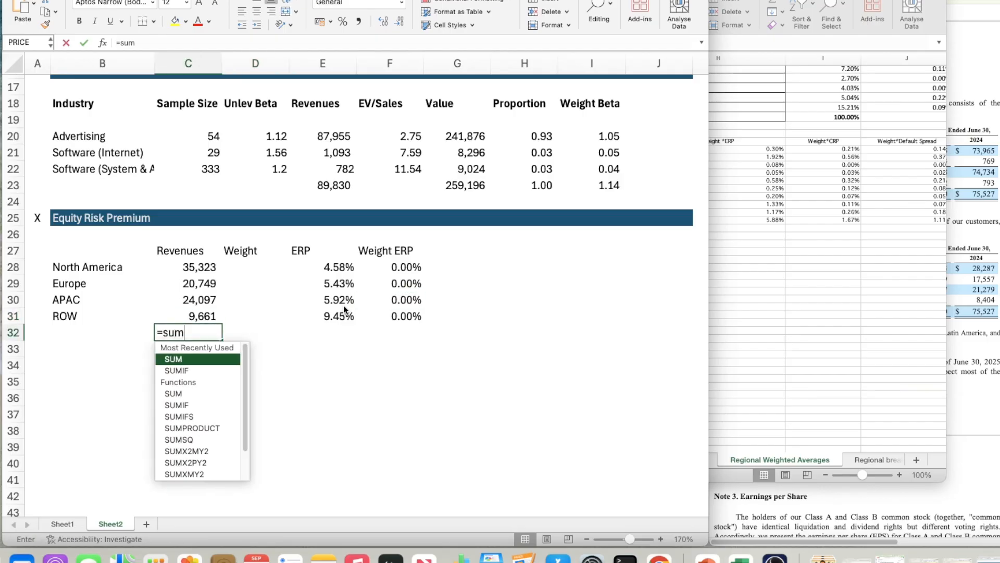
type("(")
key("Up")
key("shift+Up")
key("shift+Up")
key("shift+Up")
key("Return")
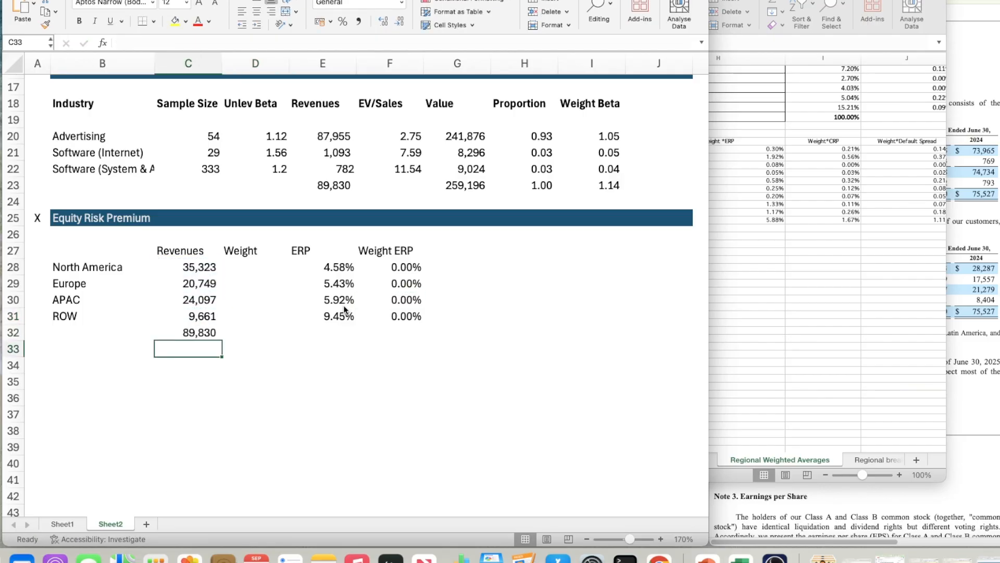
key("Up")
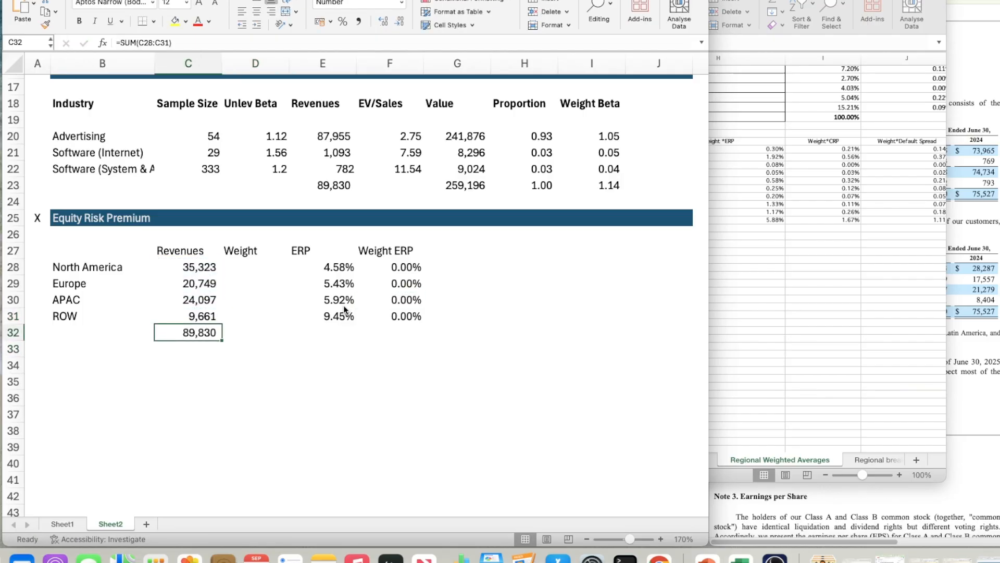
key("super+b")
Calculate North America's revenue weight in D28 with the formula =C28/$C$32
key("Right")
key("Up")
key("Up")
key("Up")
key("Up")
type("=")
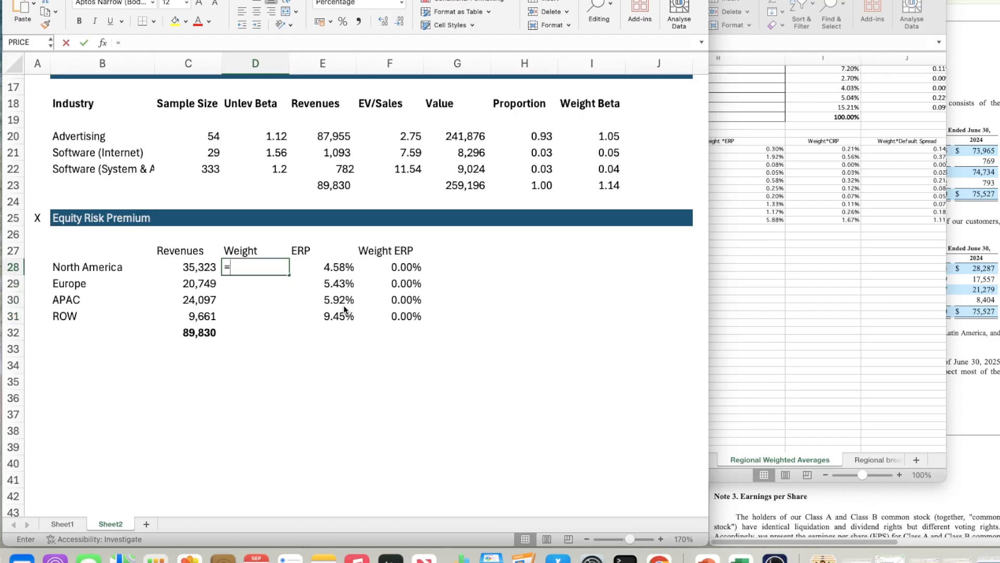
key("Left")
type("/")
key("Down")
key("Down")
key("Left")
key("Left")
key("Down")
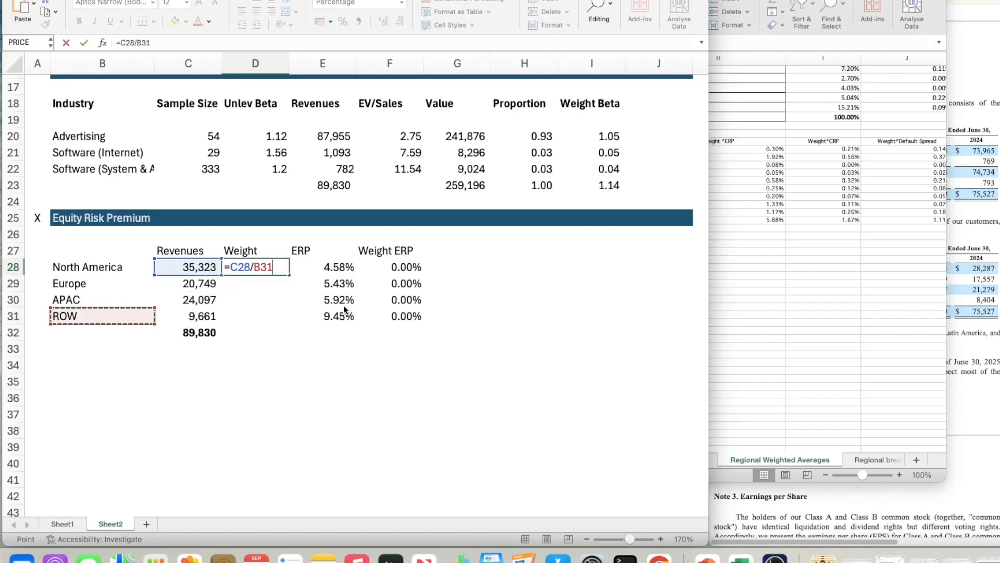
key("Down")
key("Right")
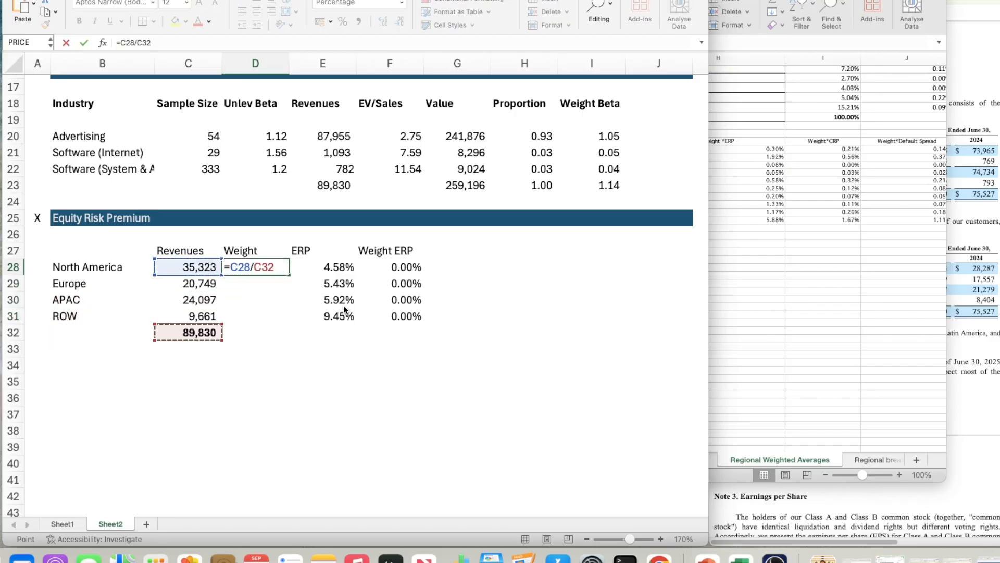
key("F2")
key("Left")
key("Left")
key("Left")
type("$")
key("Right")
type("$")
key("ctrl+Return")
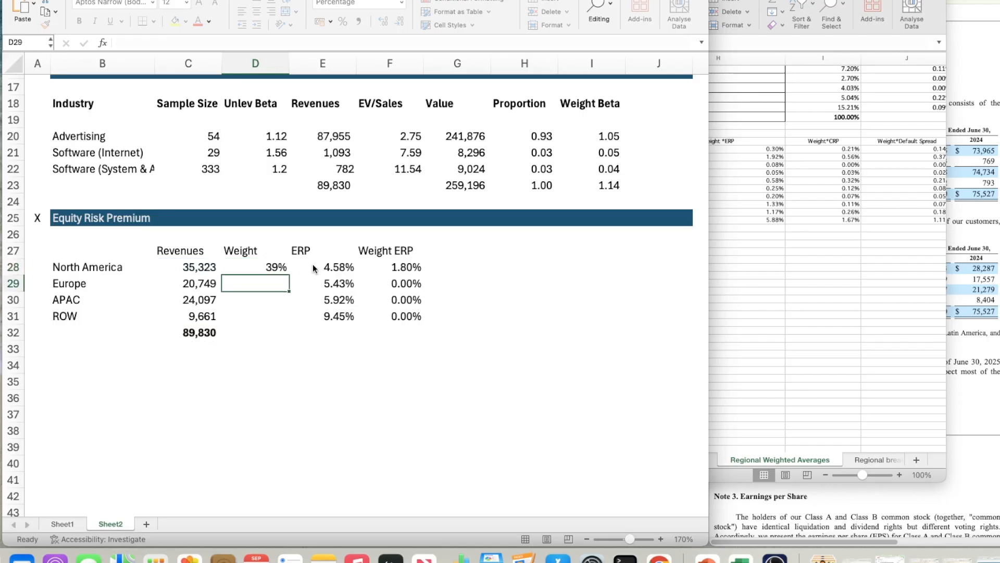
Copy the weight formula from D28 down through D31 for the other three regions
key("super+c")
key("shift+Down")
key("shift+Down")
key("shift+Down")
key("super+v")
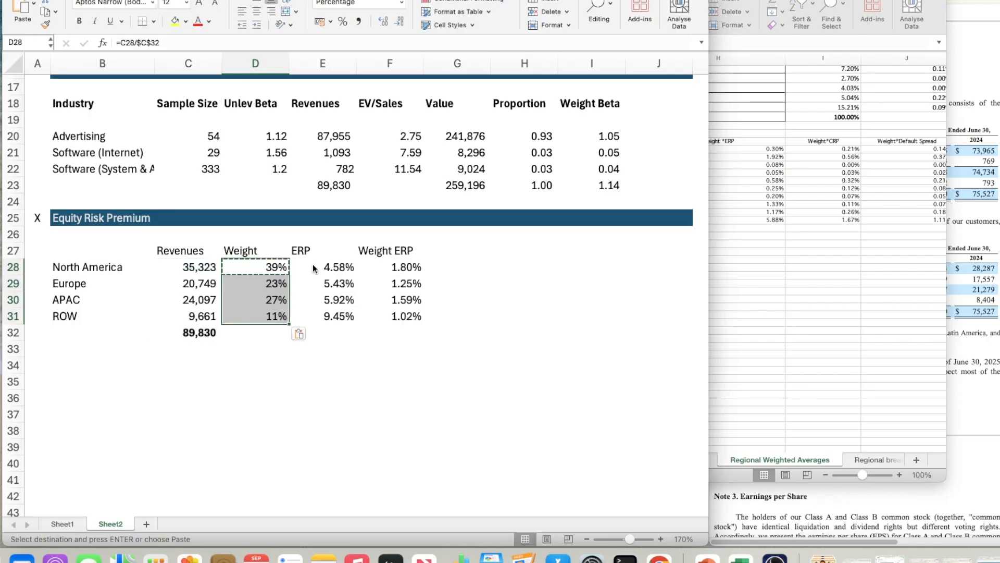
Sum the weighted equity risk premiums F28:F31 in F32
key("Down")
key("Down")
key("Right")
key("Right")
key("Down")
key("Down")
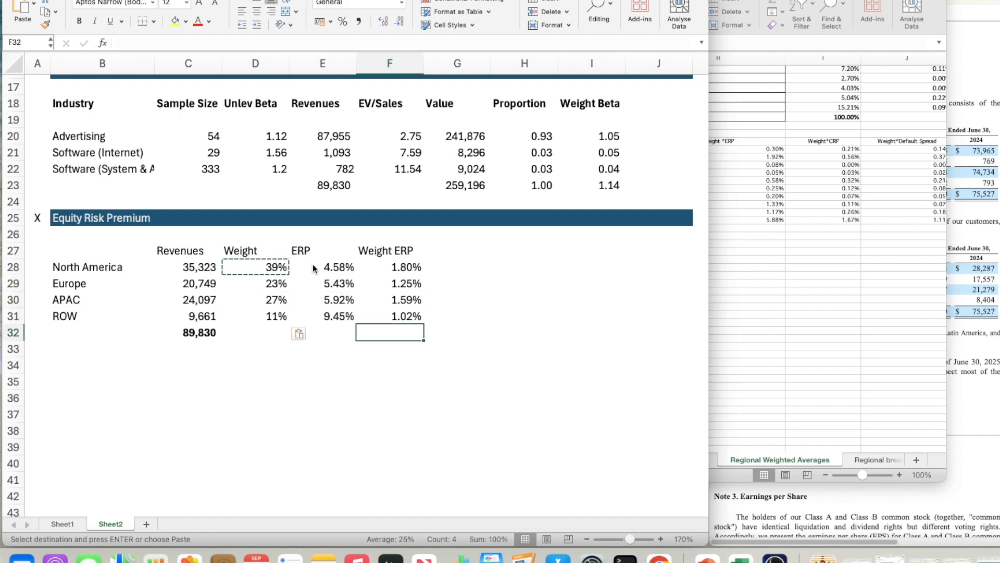
type("=su")
key("Tab")
key("Up")
key("shift+Up")
key("shift+Up")
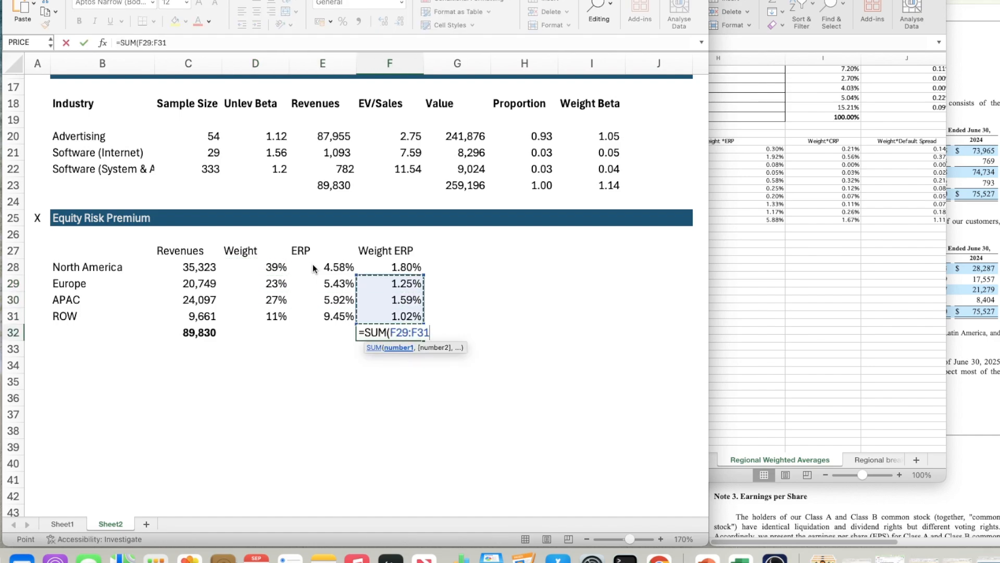
key("shift+Up")
key("Return")
key("Up")
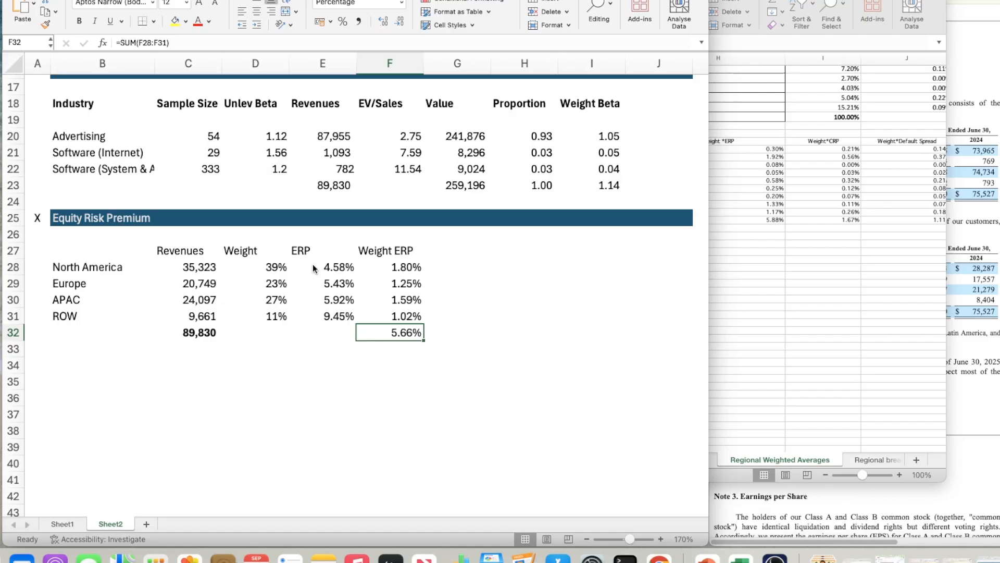
scroll(270, 342, "up", 2)
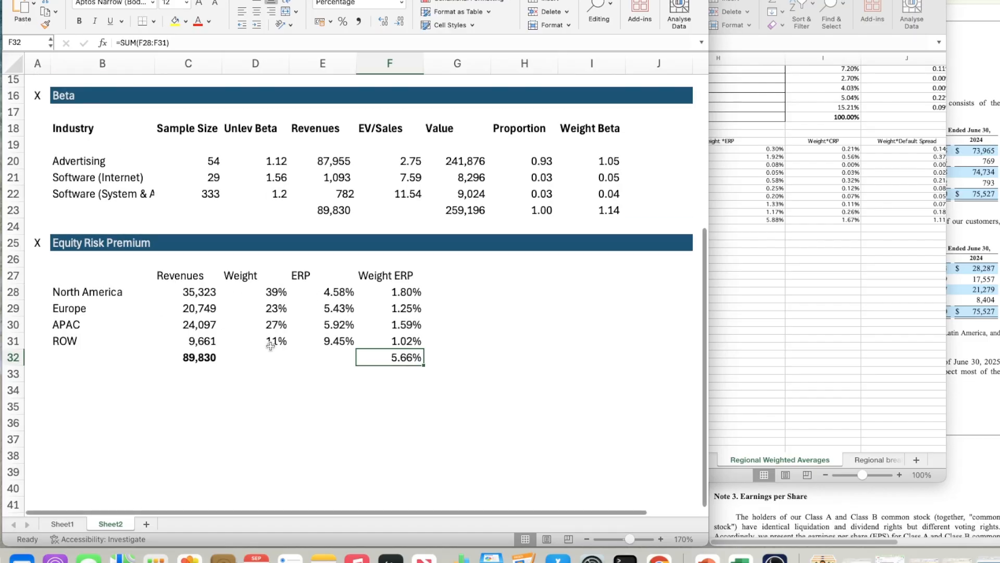
scroll(269, 345, "up", 5)
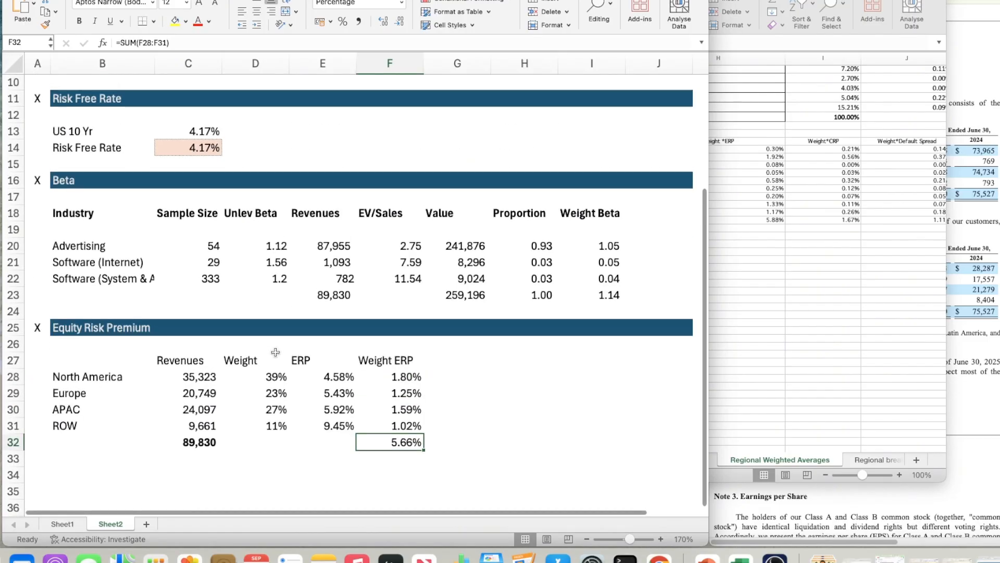
Link the Equity Risk Premium in C9 to the weighted ERP total in F32
scroll(276, 353, "up", 2)
scroll(276, 352, "up", 6)
left_click(199, 204)
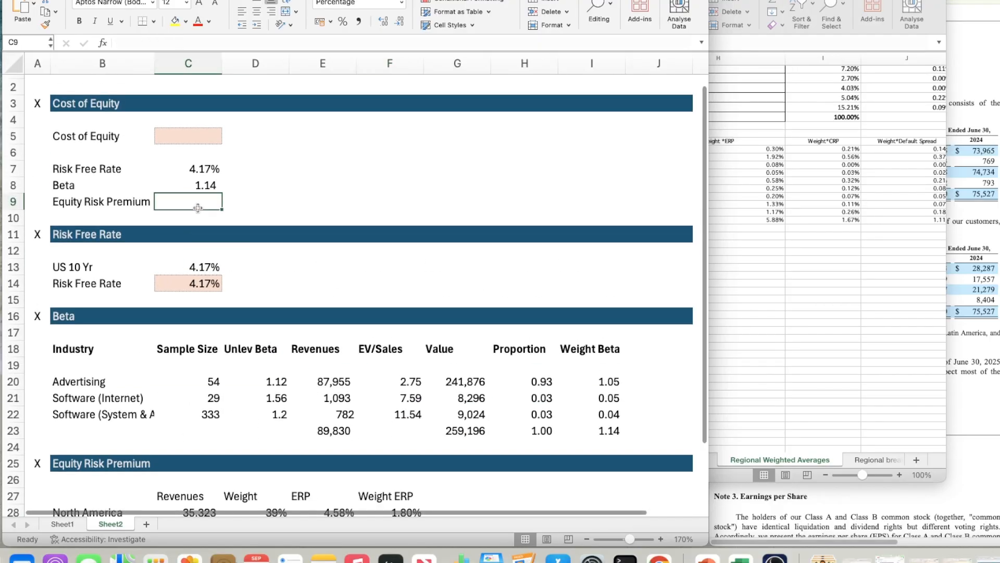
type("=")
scroll(395, 342, "down", 14)
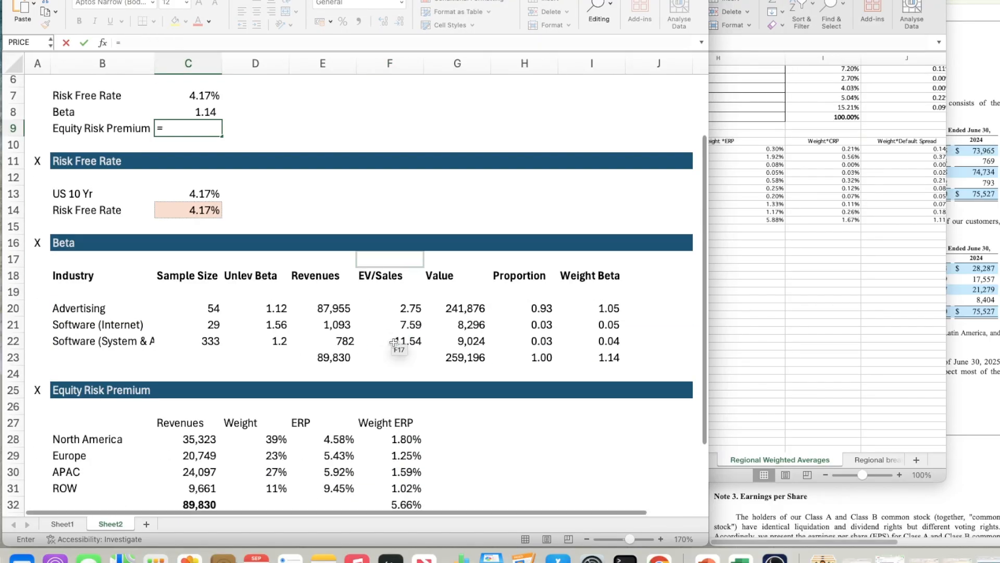
key("Escape")
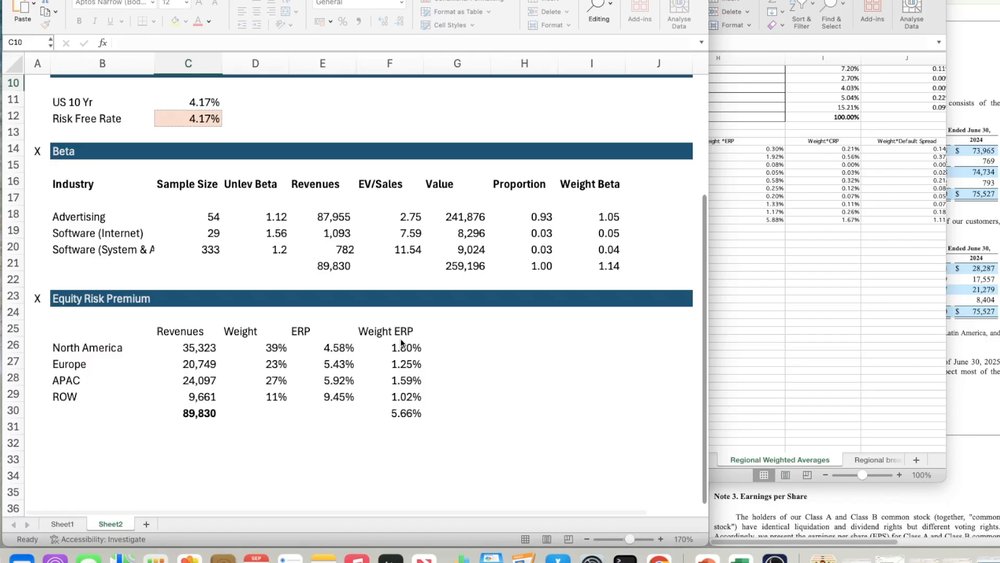
scroll(252, 294, "up", 5)
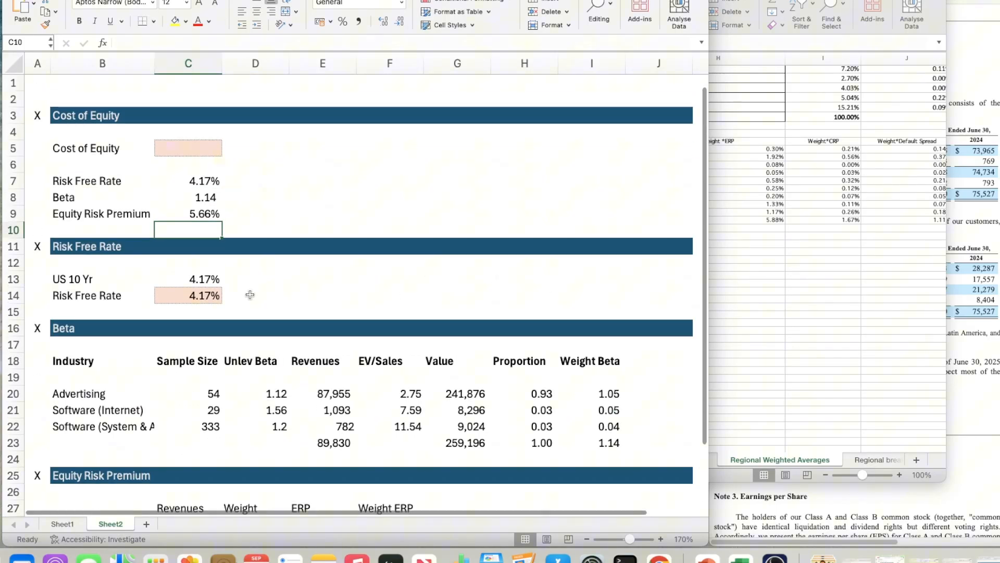
Add the note "Cost of Equity = RFR + Beta * ERP" in cell E5
left_click(182, 146)
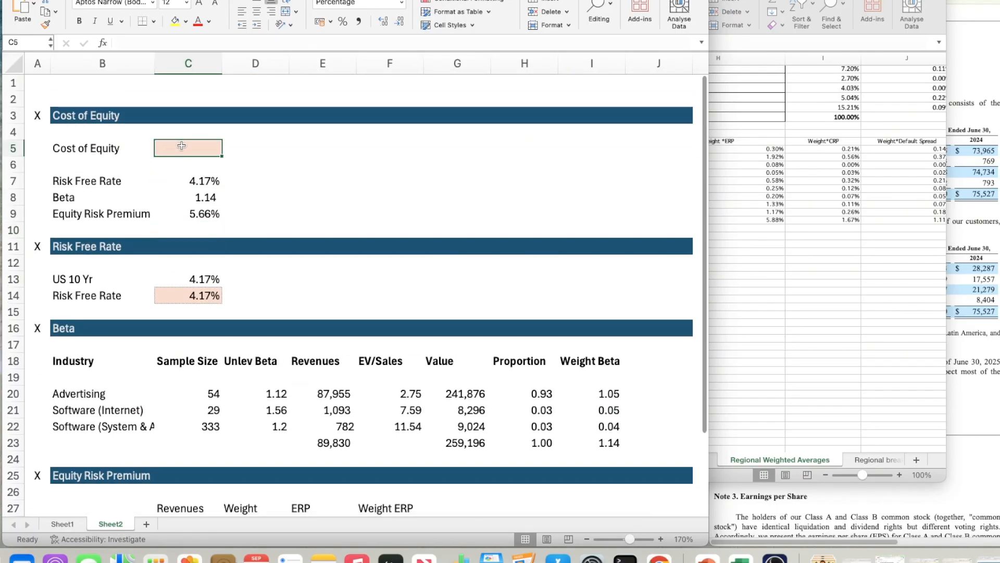
key("Right")
key("Right")
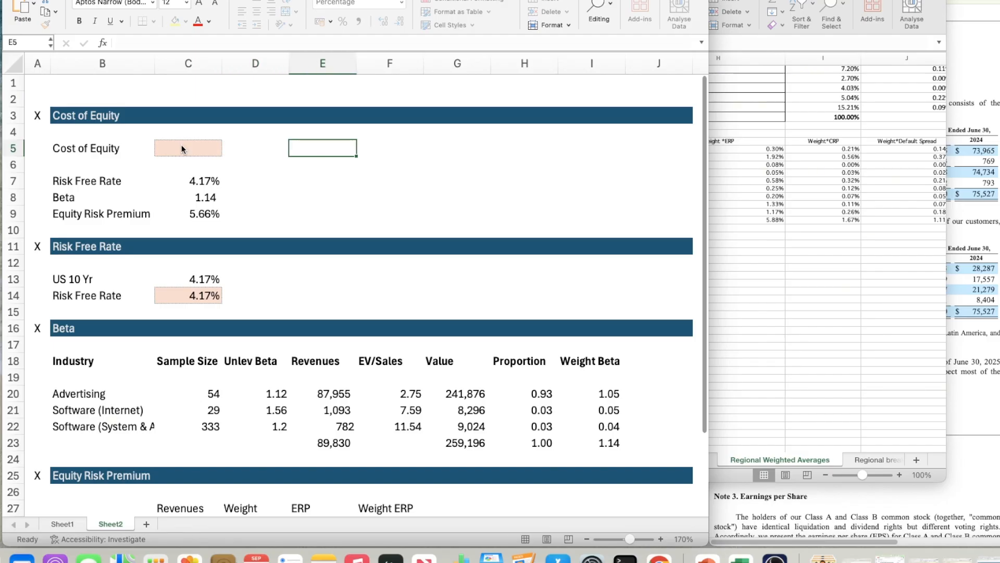
type("Cost of Equity")
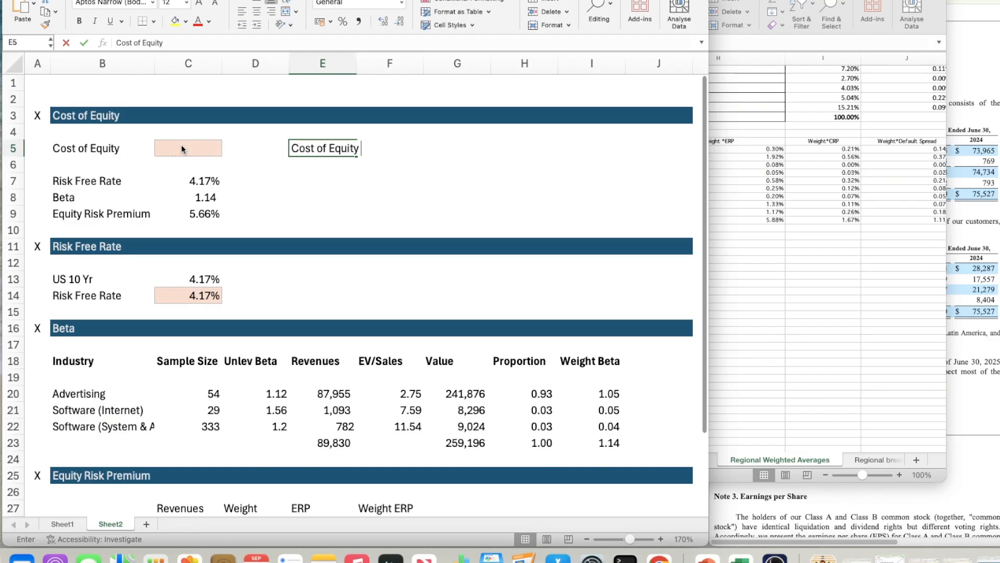
type(" -")
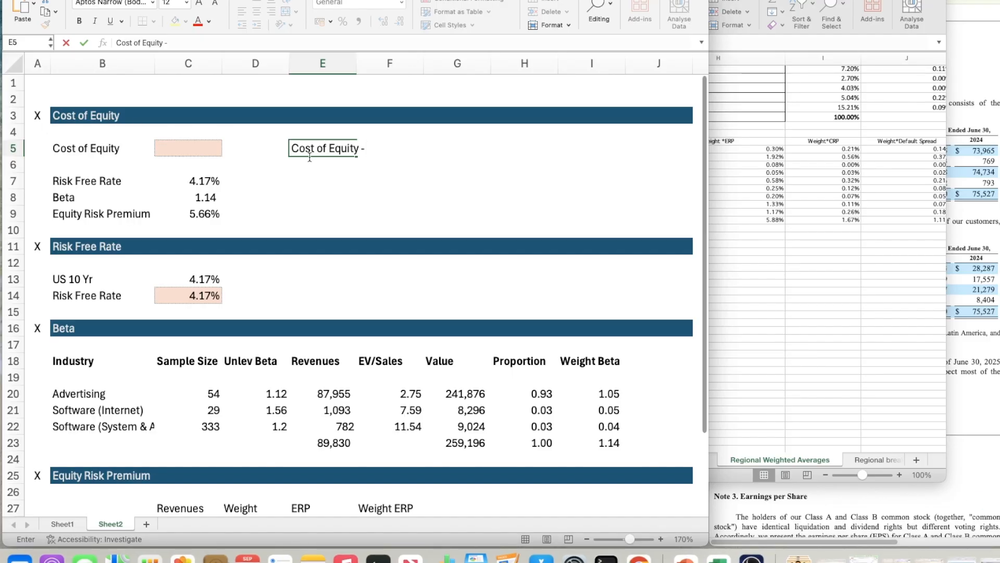
left_click(361, 147)
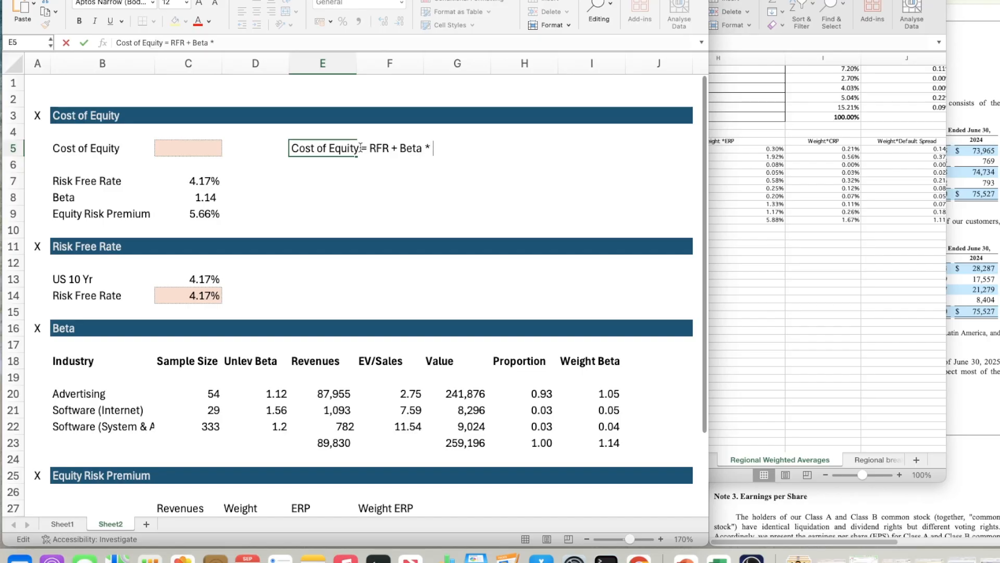
type("ERP")
key("Return")
Calculate the Cost of Equity in C5 with the formula =C7+C8*C9
key("Left")
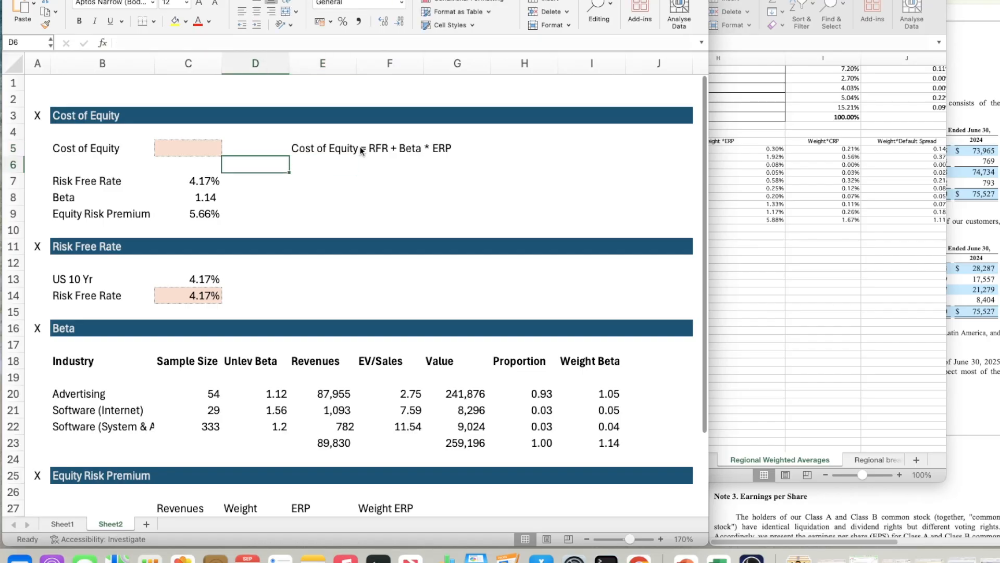
key("Left")
key("Up")
type("=")
key("Down")
key("Down")
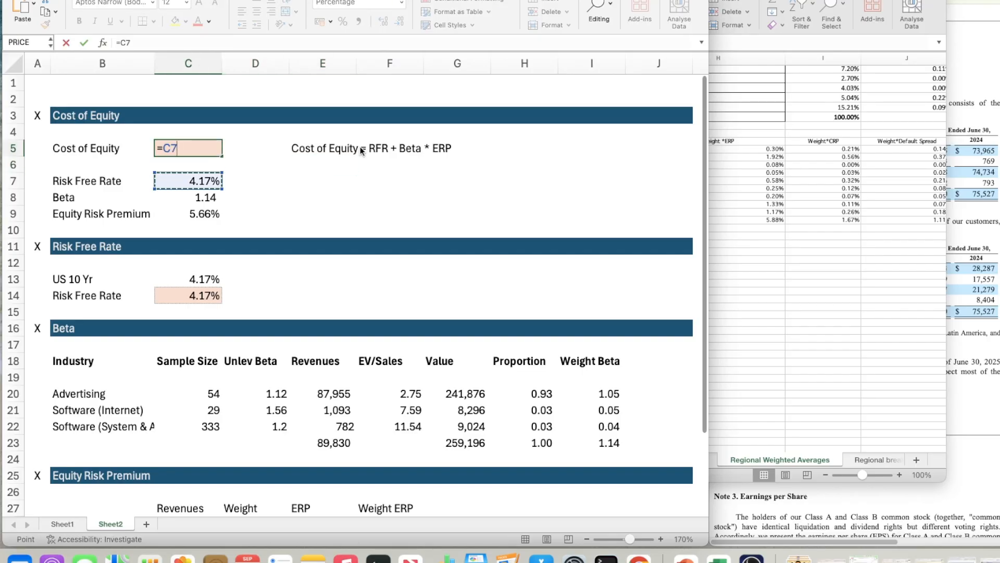
type("+")
key("Down")
key("Down")
key("Down")
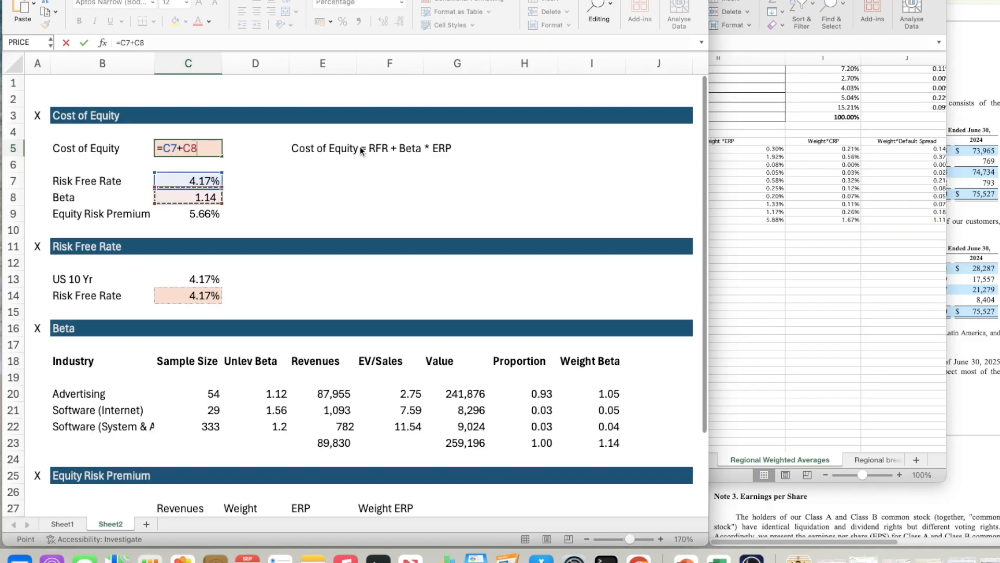
type("*")
key("Down")
key("Down")
key("Down")
key("Down")
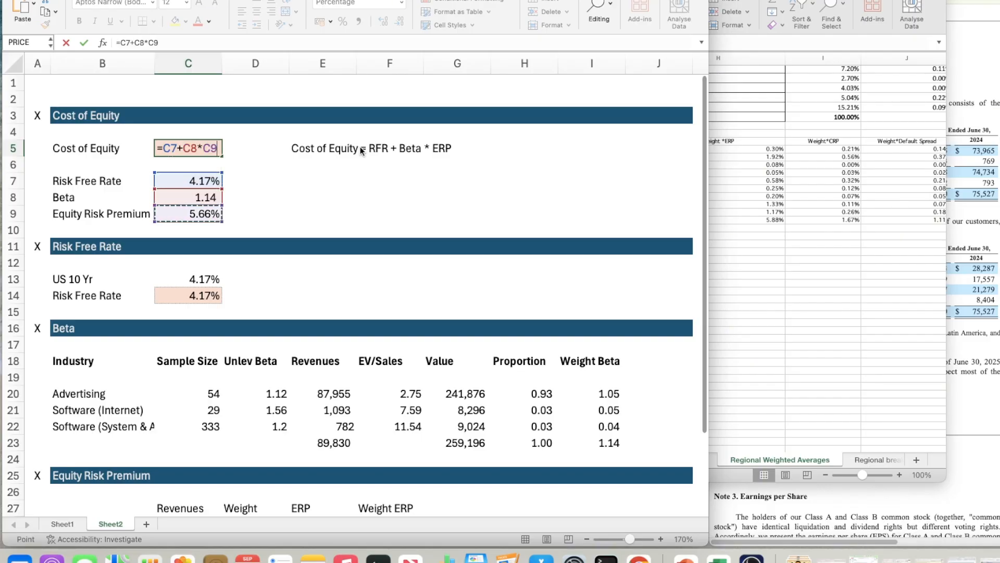
key("Return")
key("Right")
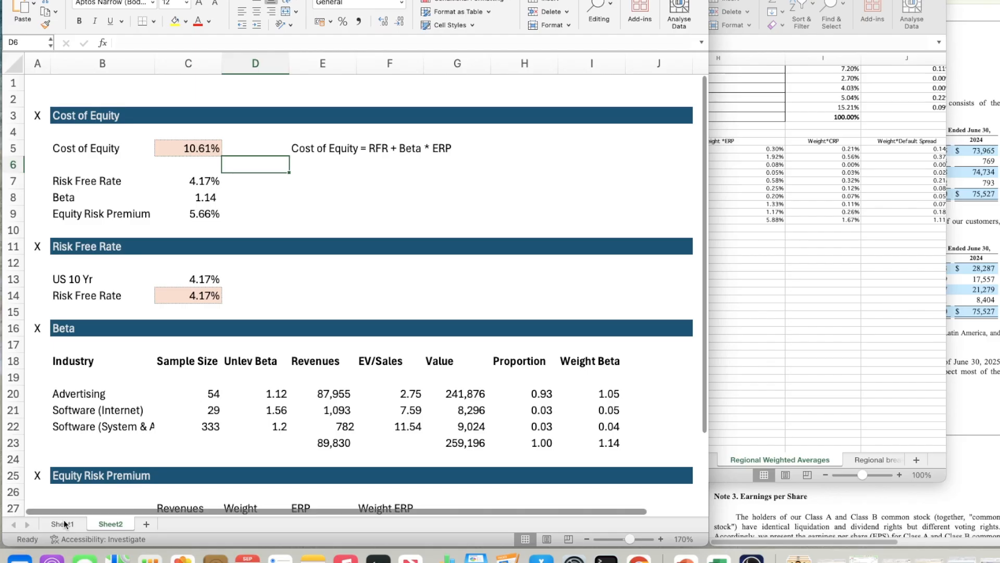
scroll(252, 343, "down", 5)
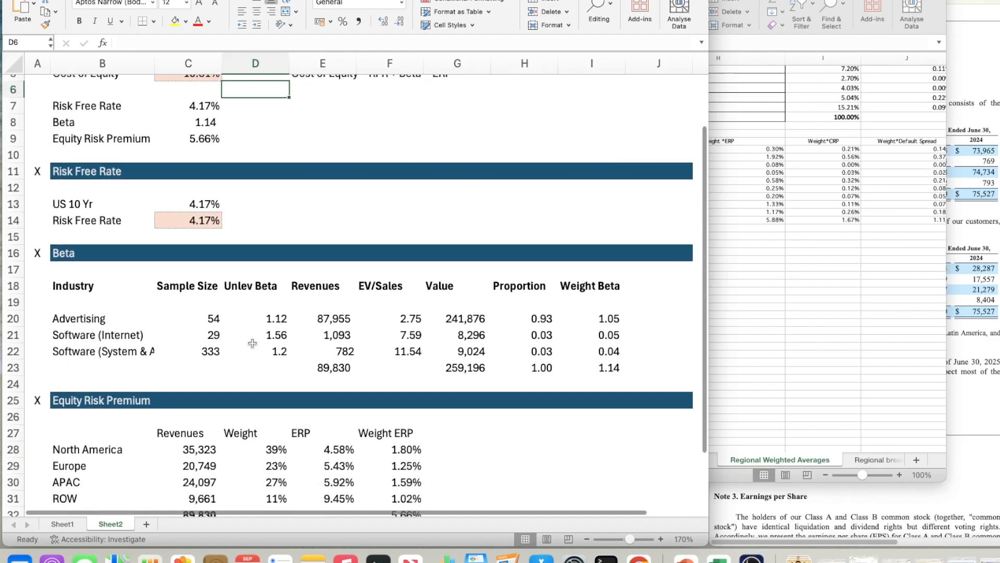
scroll(252, 343, "down", 2)
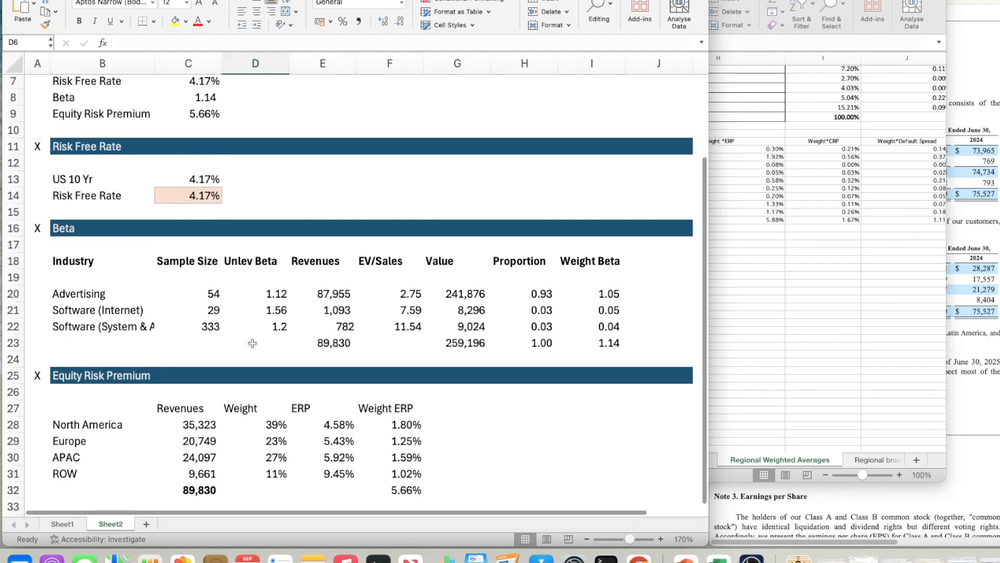
scroll(252, 342, "up", 6)
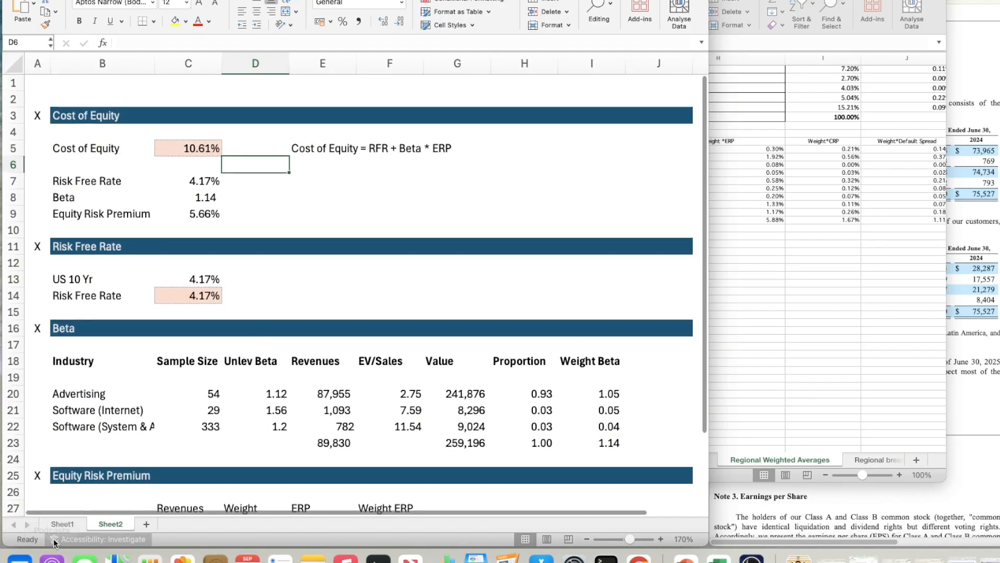
On Sheet1, link the Cost of Equity in C7 to Sheet2's result with =Sheet2!C5
left_click(68, 523)
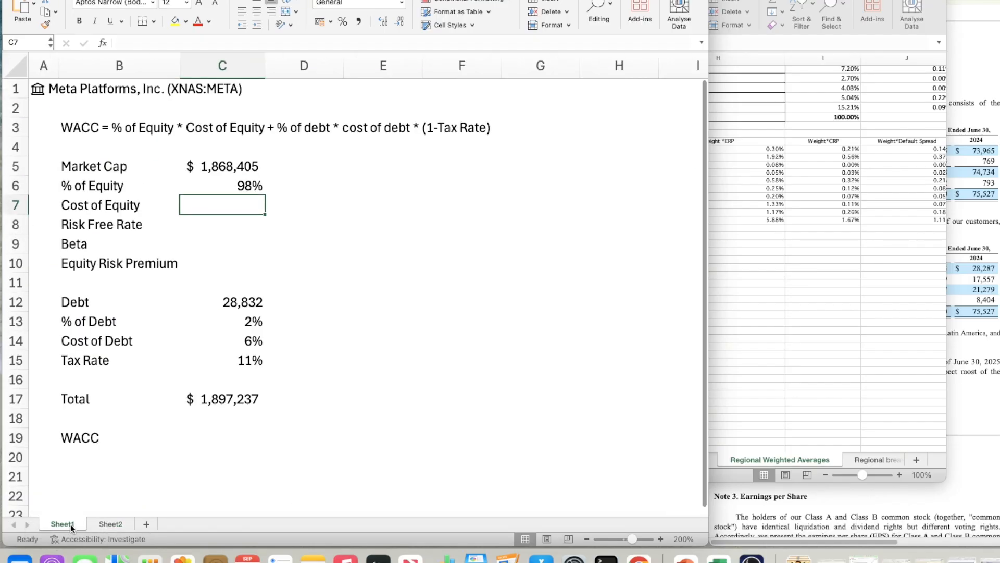
left_click(291, 206)
left_click(250, 207)
type("=")
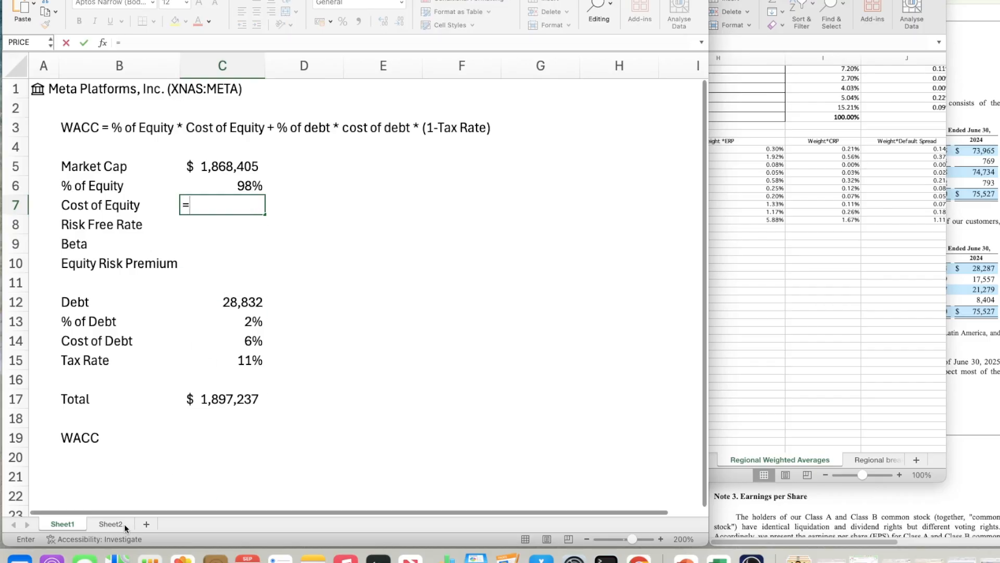
left_click(123, 523)
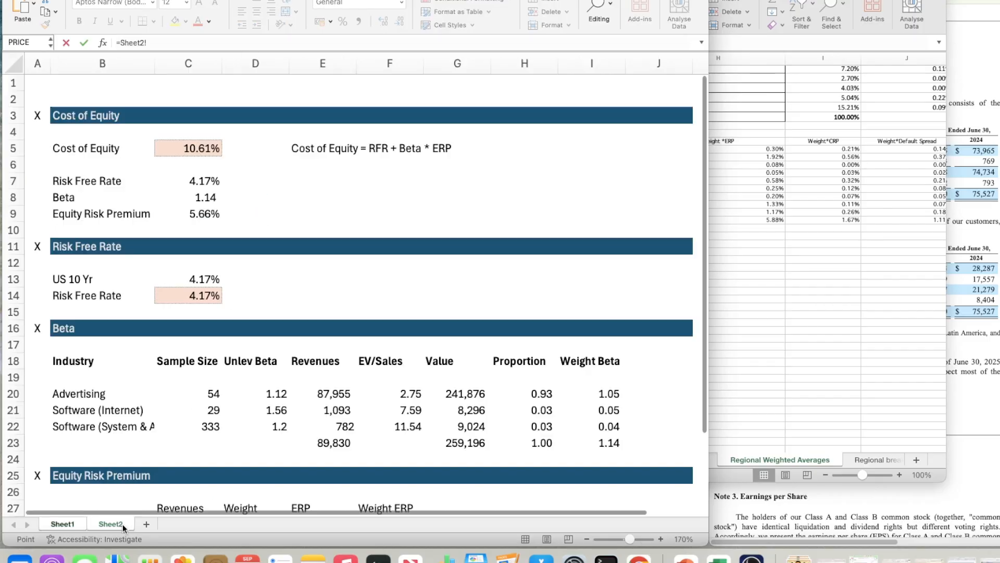
left_click(187, 149)
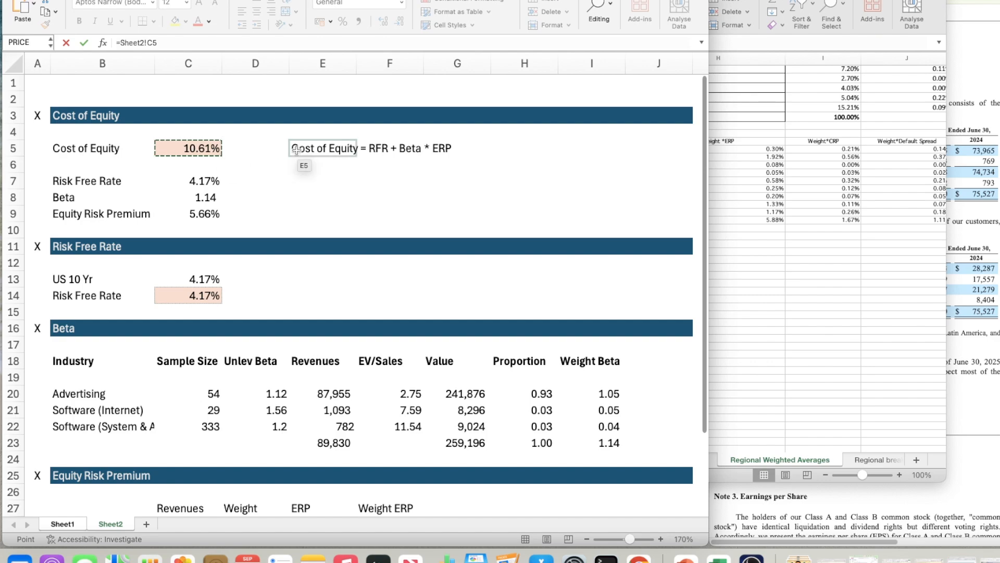
key("Return")
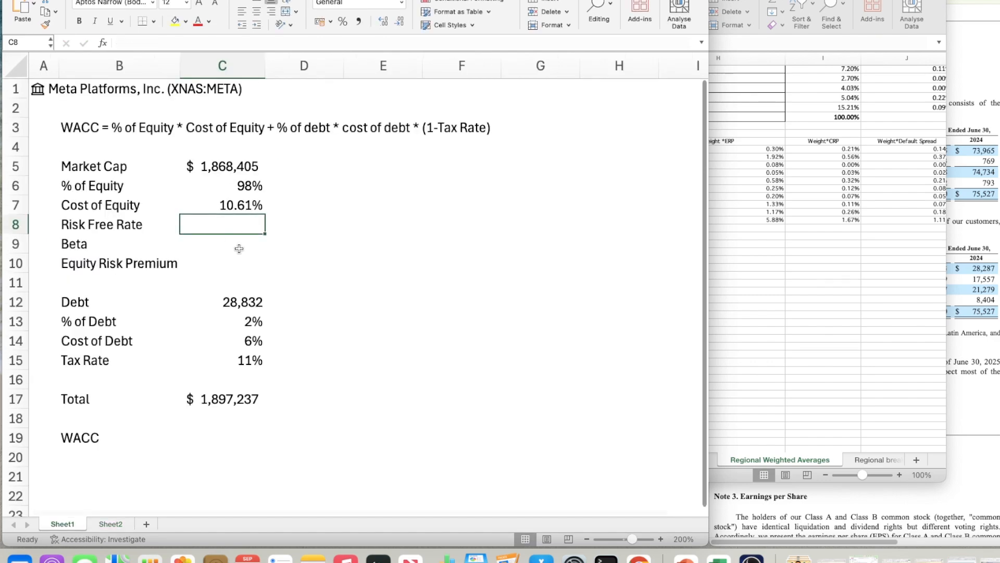
left_click(276, 256)
left_click(242, 226)
key("Down")
key("Down")
key("Down")
key("Down")
key("Down")
key("Down")
key("Down")
key("Down")
key("Down")
key("Down")
key("Down")
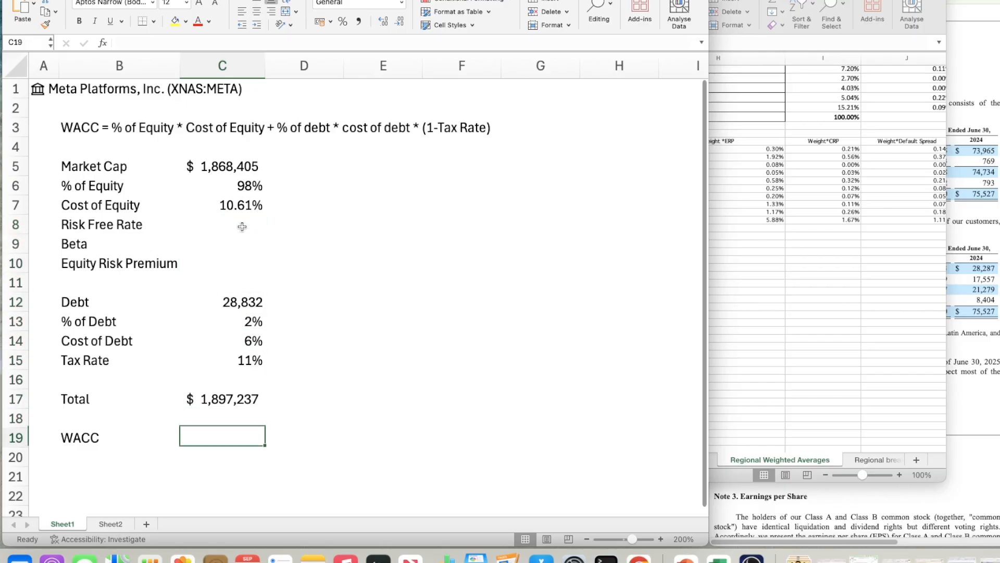
key("Up")
key("Up")
key("Up")
key("Up")
key("Left")
key("Left")
key("Up")
key("Up")
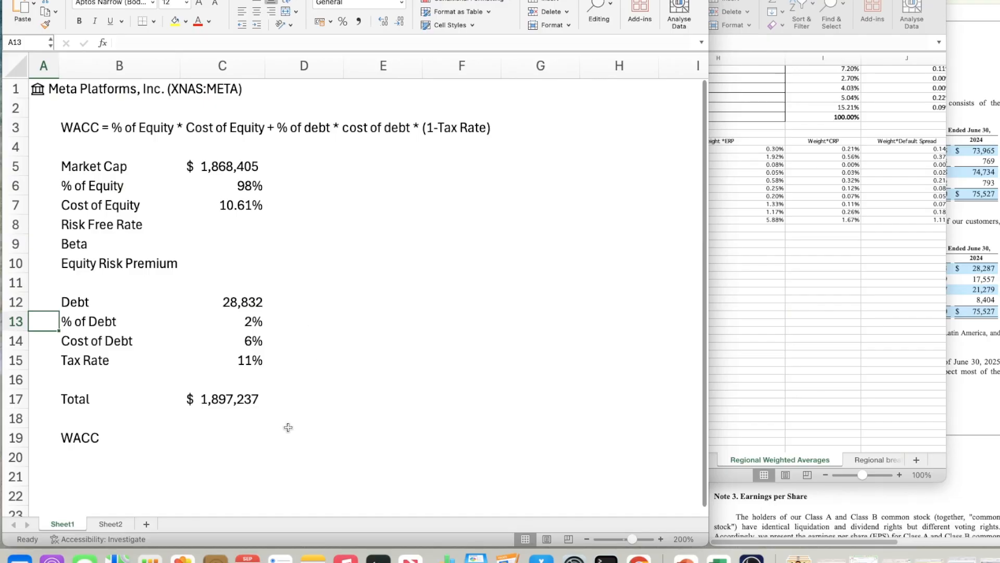
Start the WACC formula in C19 with % of Equity times Cost of Equity, =C6*C7
left_click(233, 436)
type("=")
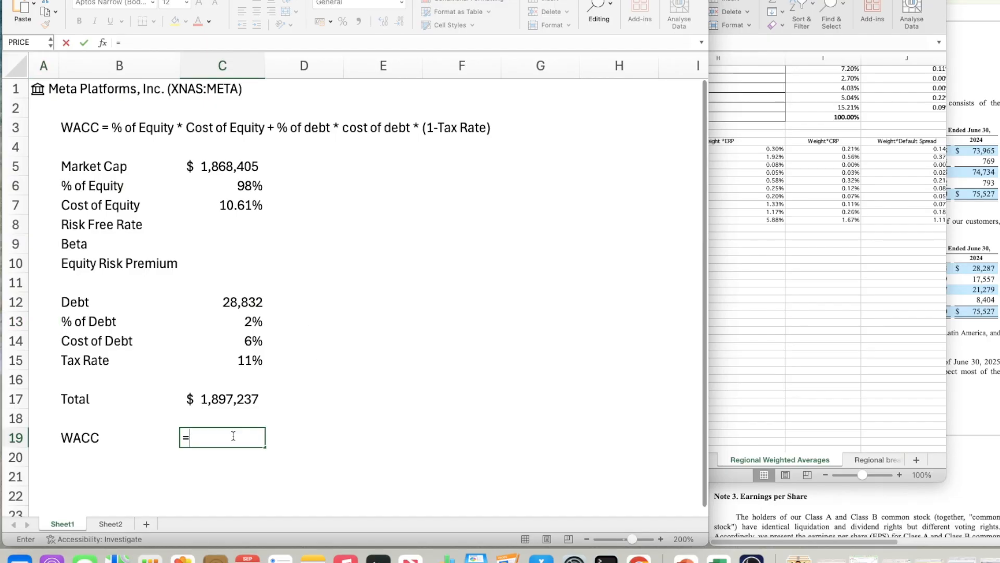
left_click(228, 187)
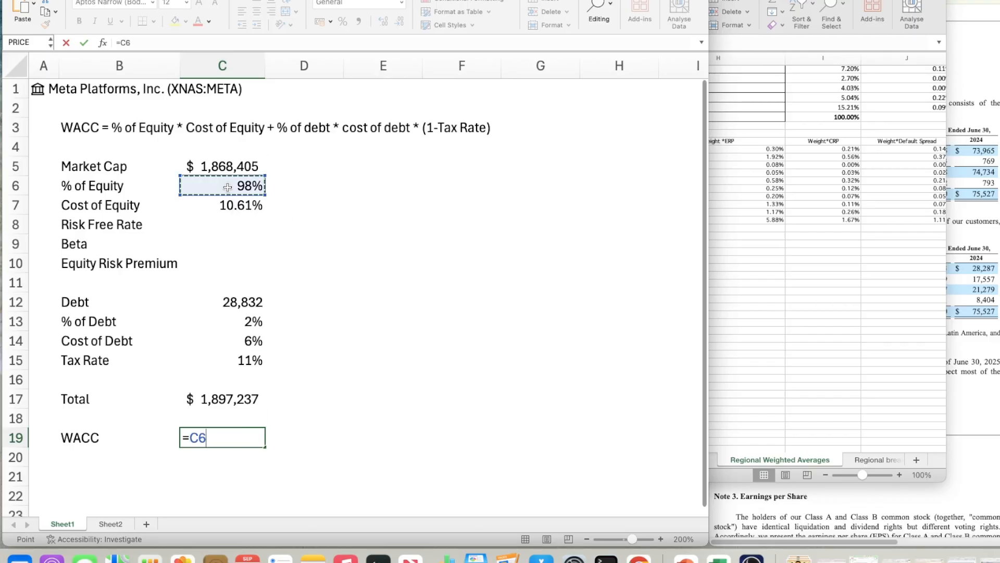
type("*")
key("Up")
key("Up")
key("Up")
key("Up")
key("Up")
key("Up")
key("Up")
key("Up")
key("Up")
key("Up")
key("Up")
key("Up")
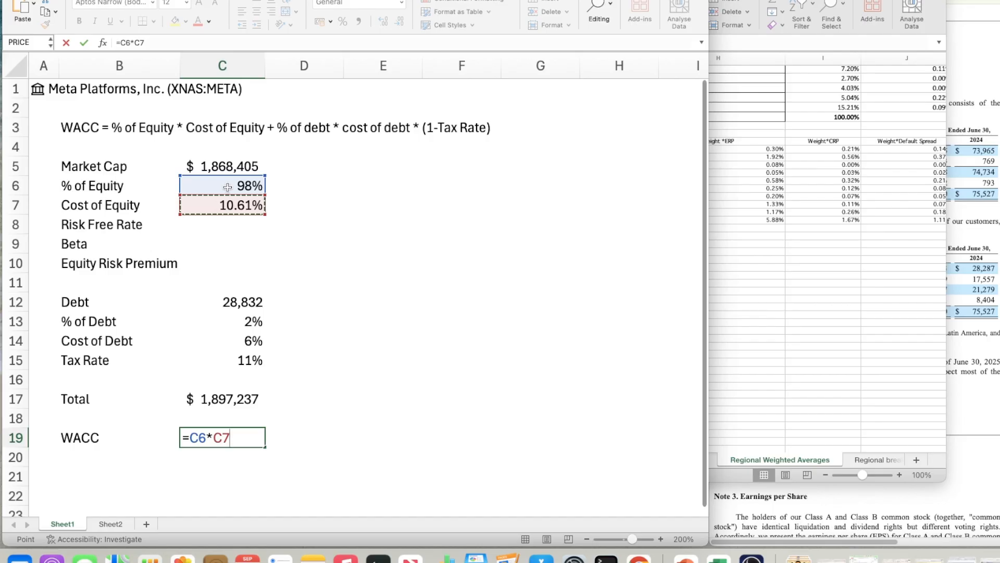
Close the equity term and add % of Debt times Cost of Debt to the WACC formula as )+(C13*C14*
type(")+(")
key("Up")
key("Up")
key("Up")
key("Up")
key("Up")
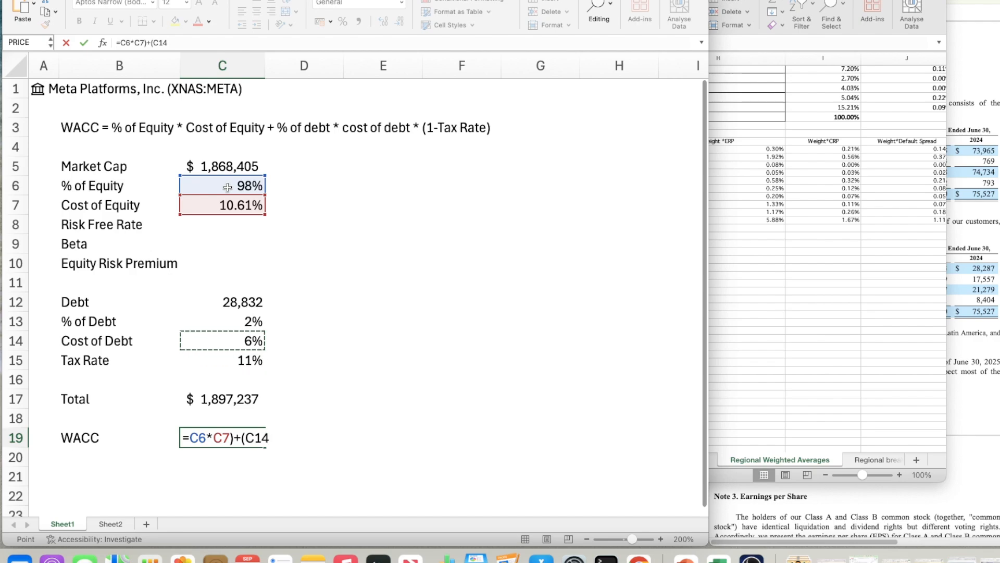
key("Up")
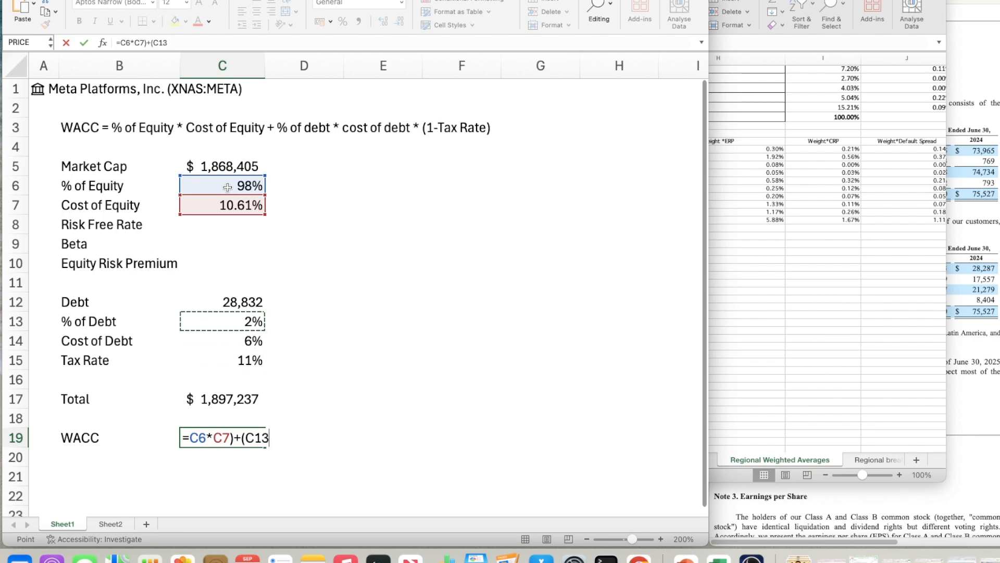
type("*")
key("Up")
key("Up")
key("Up")
key("Up")
key("Up")
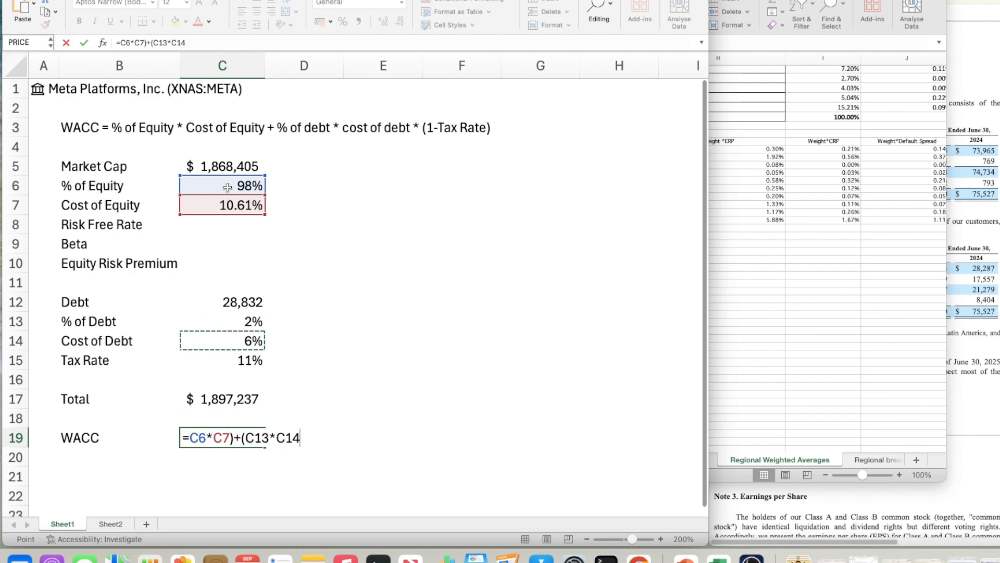
type("*")
key("Up")
key("Up")
key("Up")
key("Up")
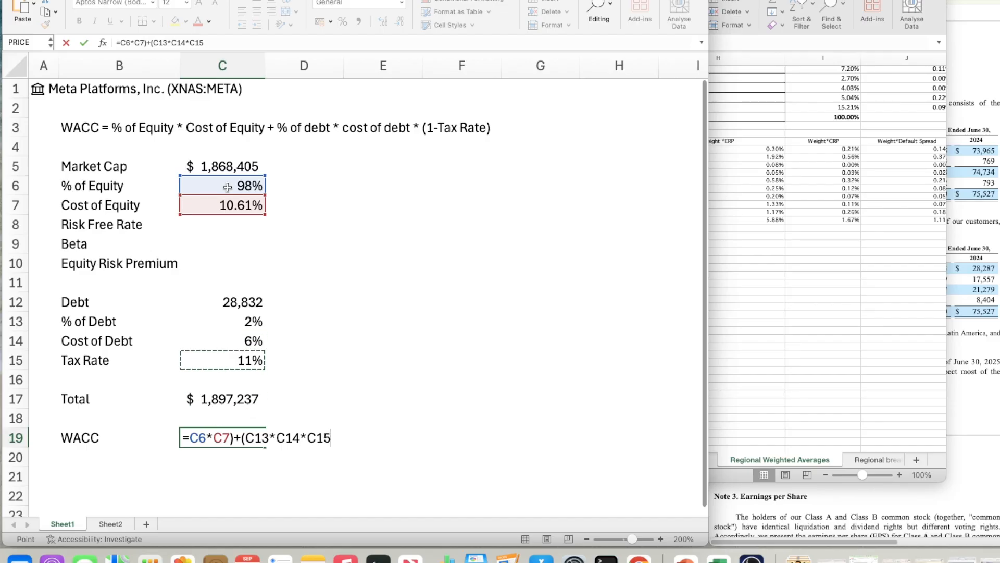
key("Down")
key("Down")
key("Down")
key("BackSpace")
key("BackSpace")
key("BackSpace")
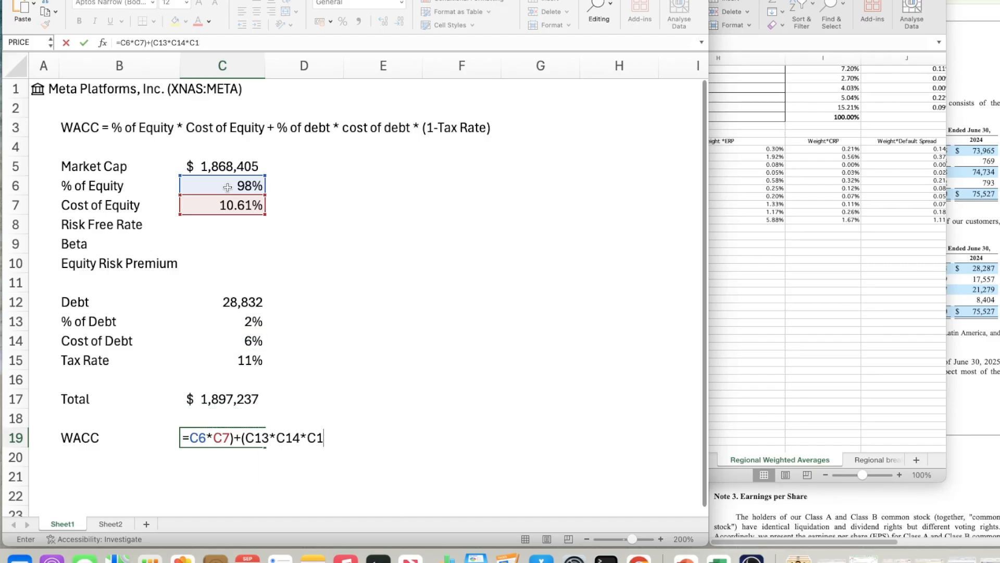
Complete the WACC formula in C19 with the (1-Tax Rate) factor and the missing opening parenthesis, as =(C6*C7)+(C13*C14*(1-C15))
type("(1-")
key("Up")
key("Up")
key("Up")
key("Up")
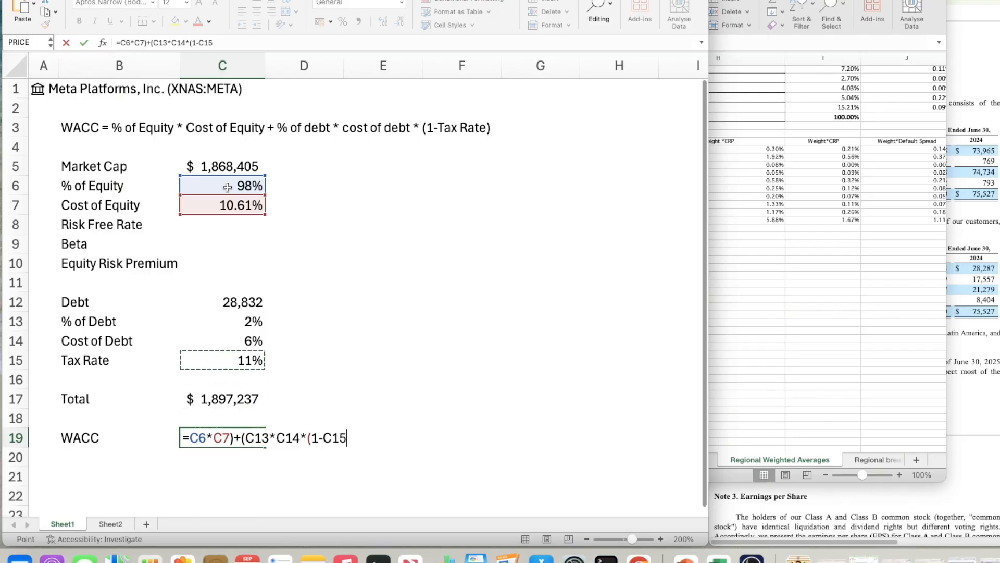
type("))")
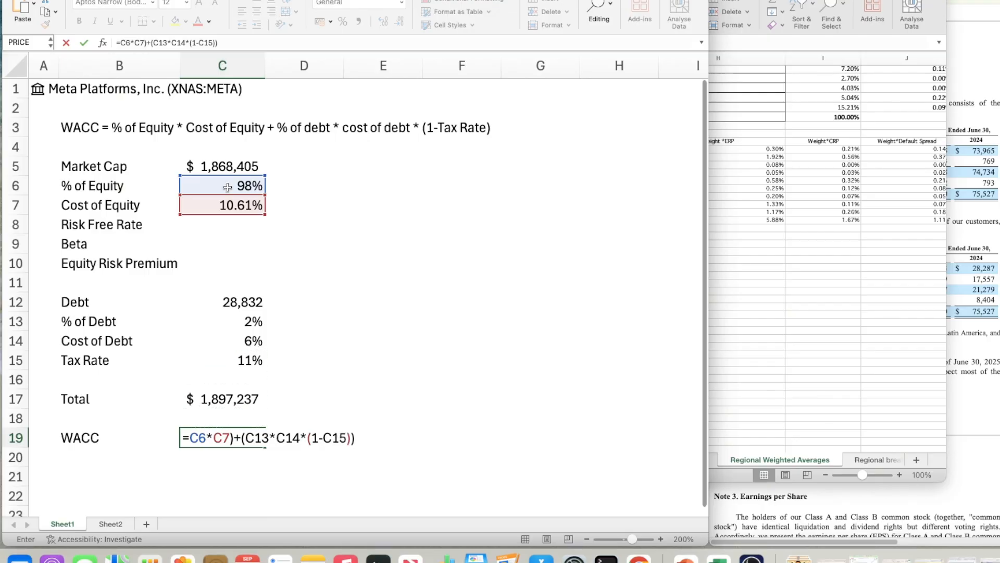
left_click(189, 438)
type("(")
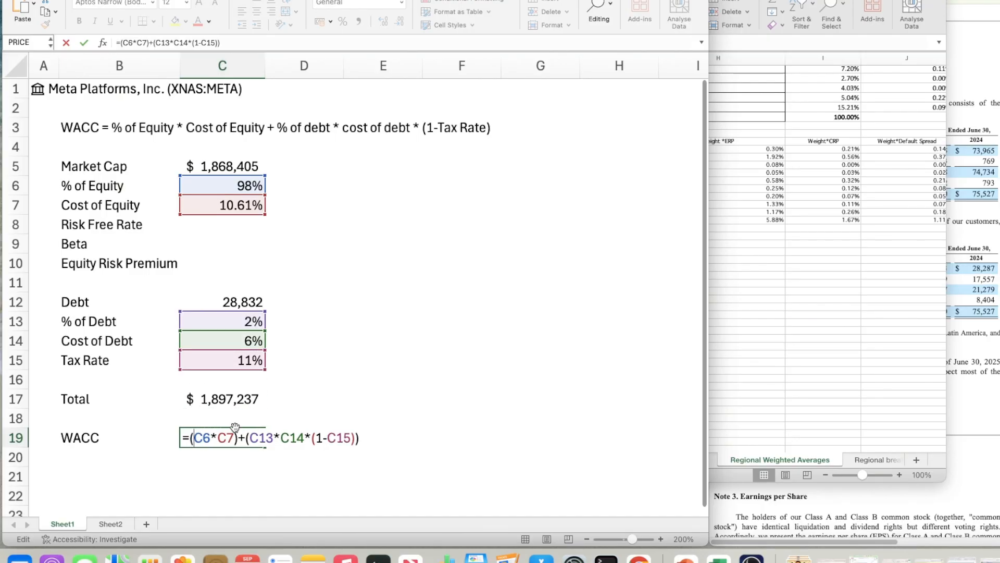
key("Return")
key("Up")
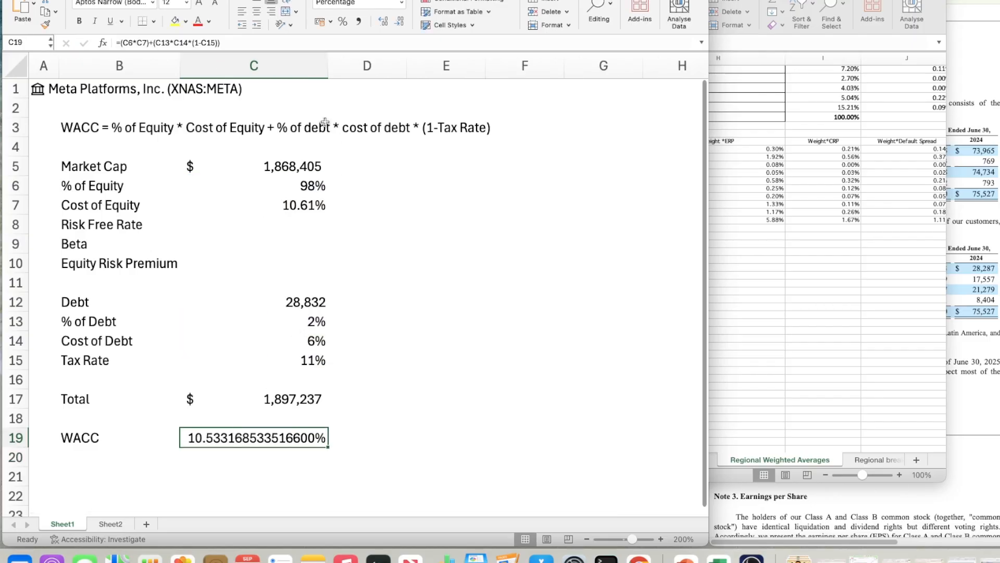
Set the width of column C to 10
right_click(275, 66)
left_click(320, 199)
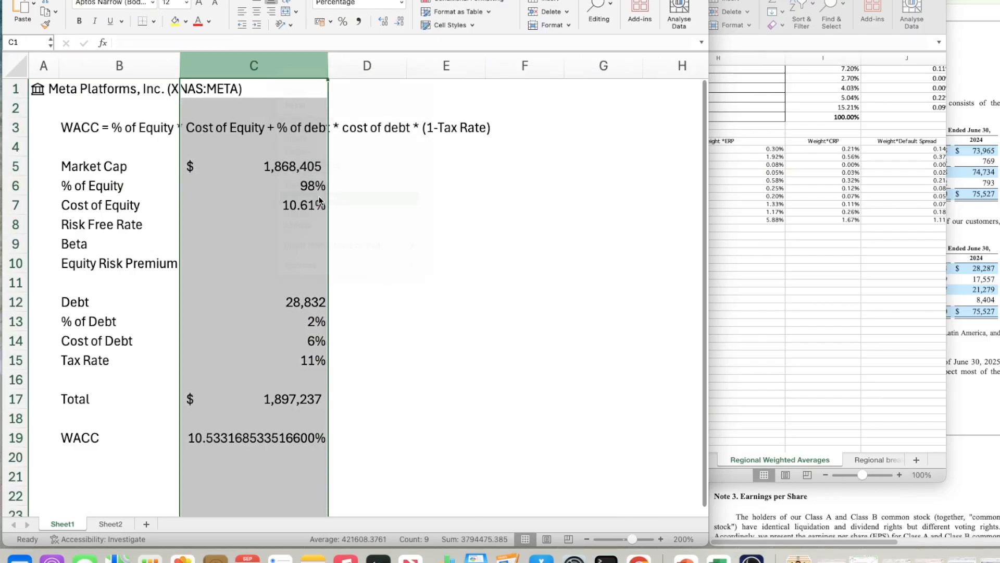
type("10")
key("Return")
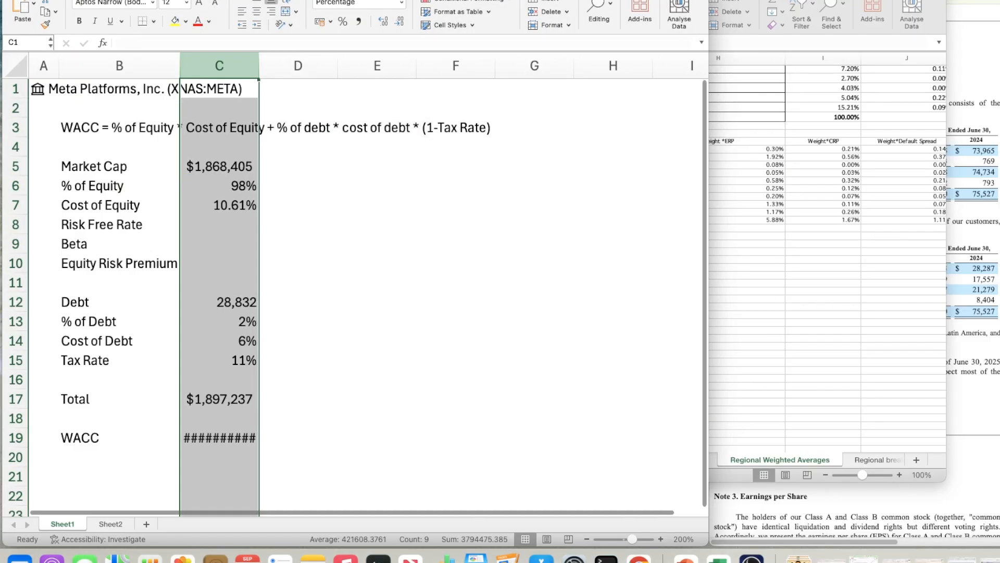
Copy the two-decimal percentage format of the Cost of Equity in C7 onto the WACC result in C19
left_click(243, 439)
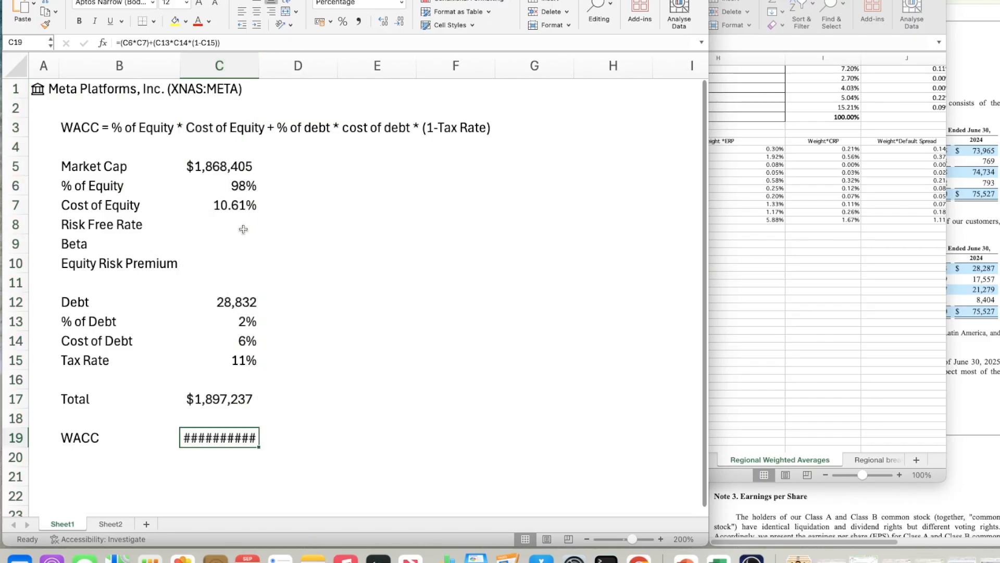
left_click(234, 206)
left_click(224, 440)
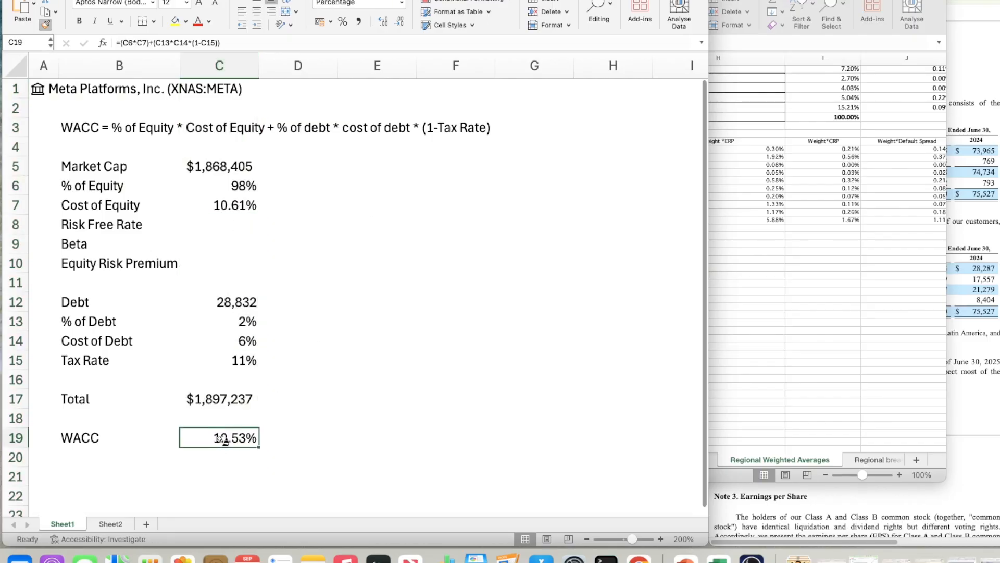
left_click(310, 414)
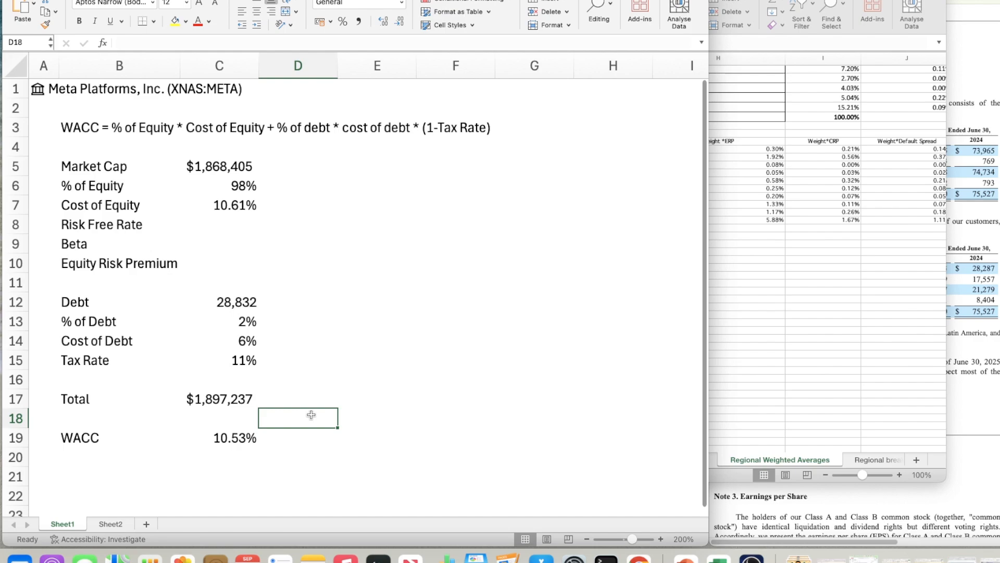
scroll(311, 414, "down", 2)
scroll(311, 414, "up", 2)
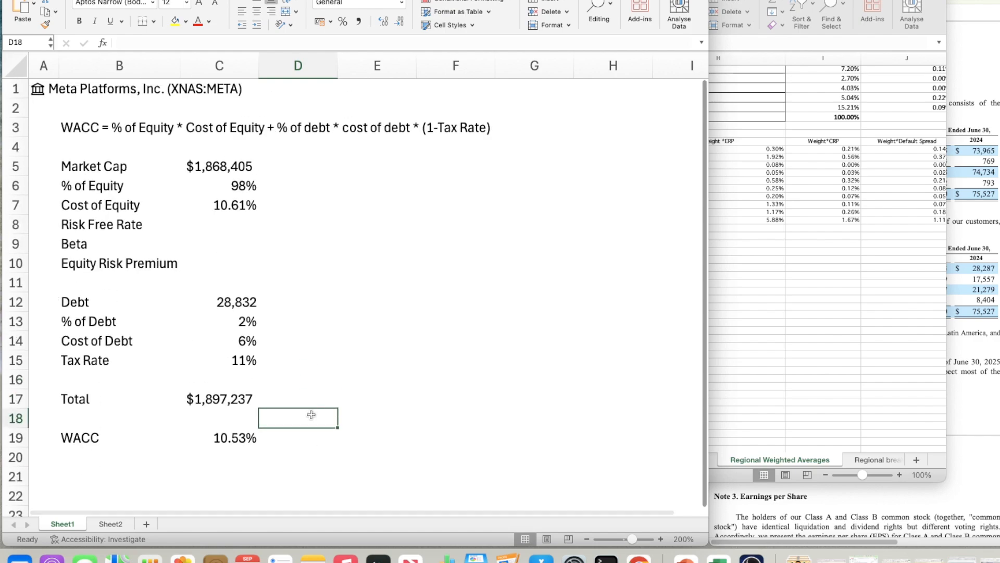